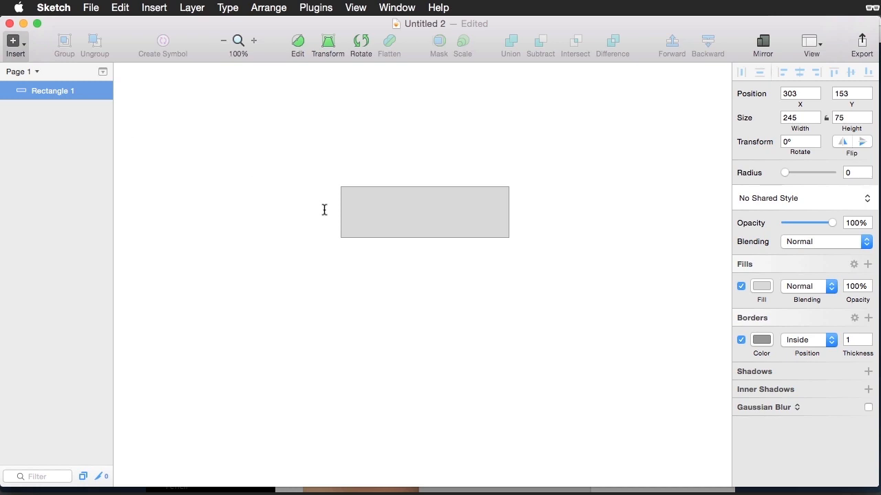
Add the text "Hey, click me!" to the rectangle and centre it inside
left_click(383, 212)
type("Hey, click me!")
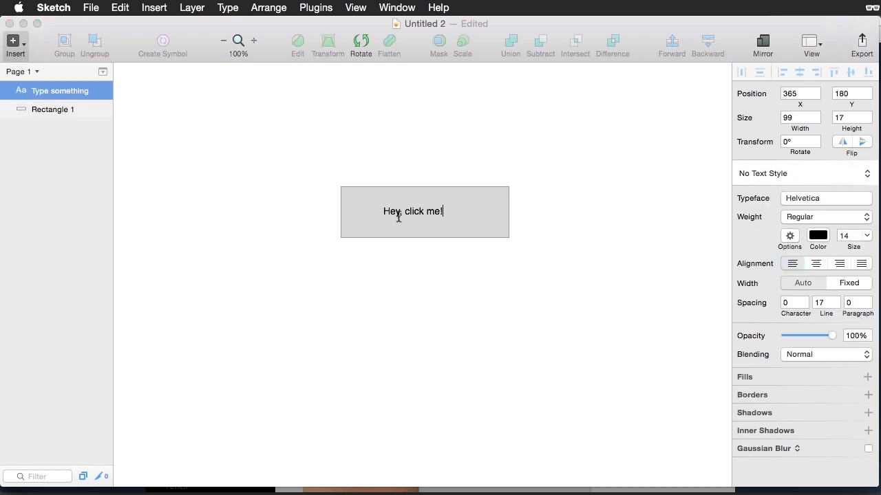
key("Escape")
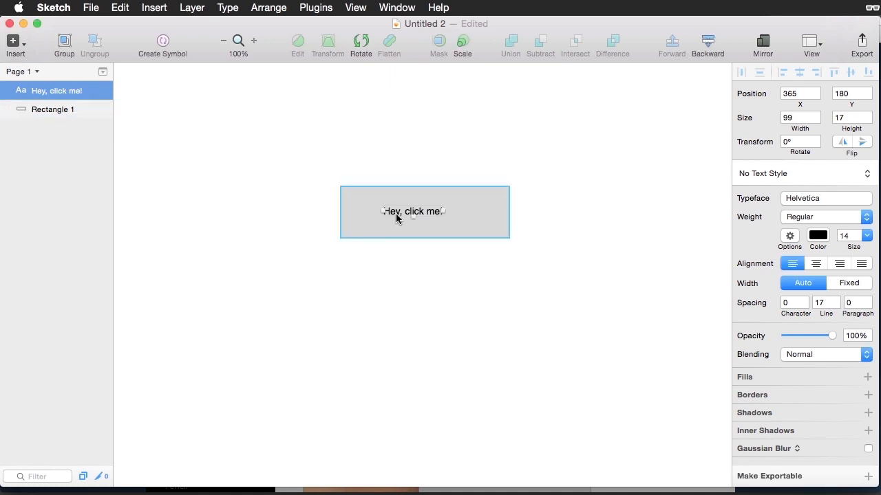
left_click_drag(394, 215, 406, 213)
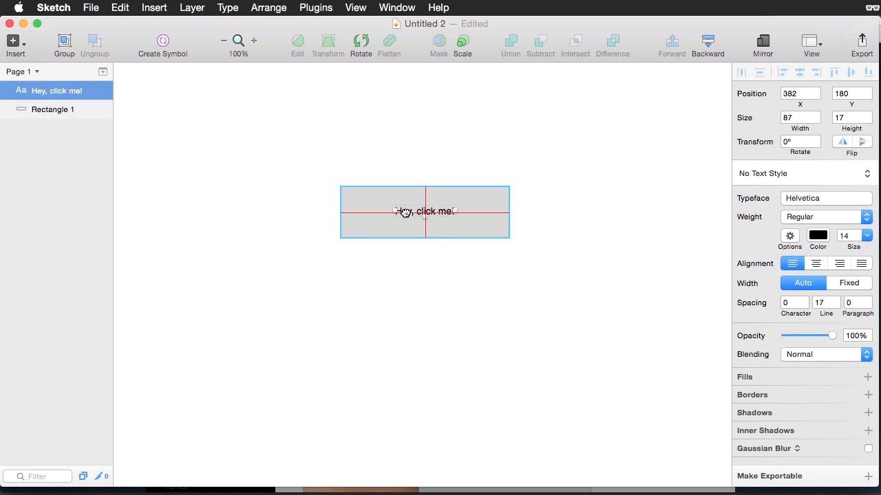
left_click_drag(405, 213, 405, 212)
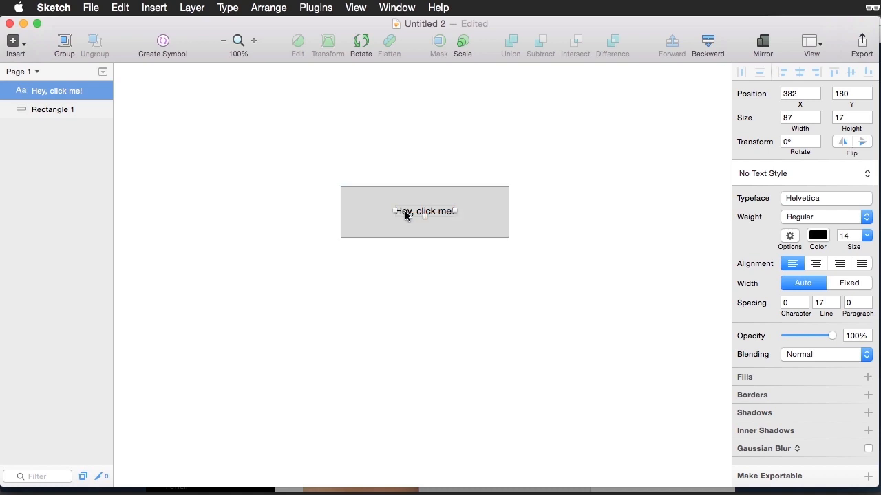
Turn the rectangle and its text into a symbol, and place a duplicate directly below the original at about Y 262
left_click_drag(531, 166, 363, 264)
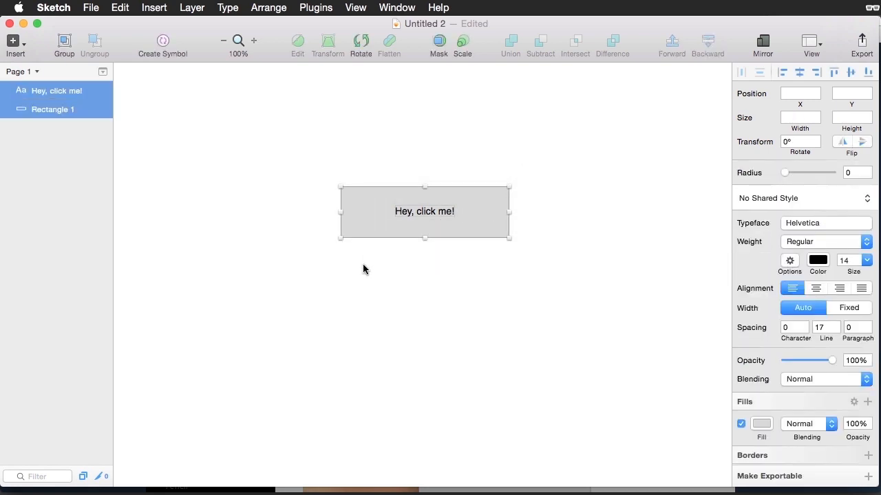
left_click(163, 42)
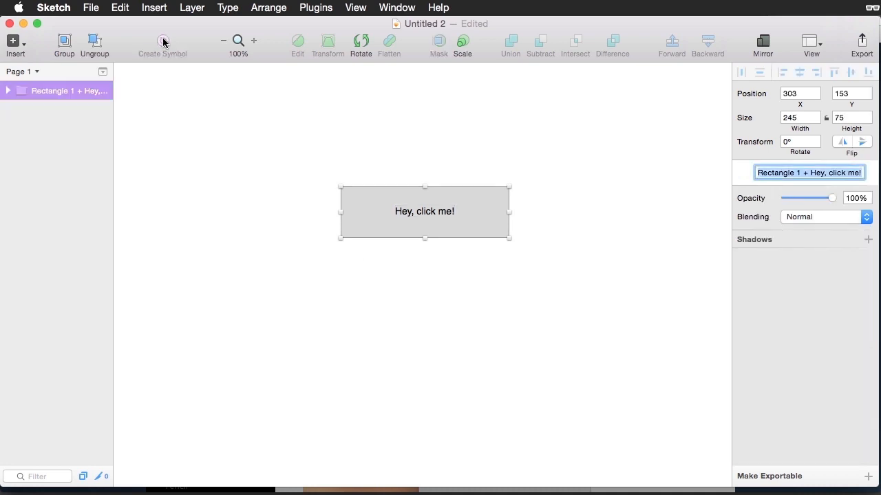
left_click(125, 9)
left_click(139, 124)
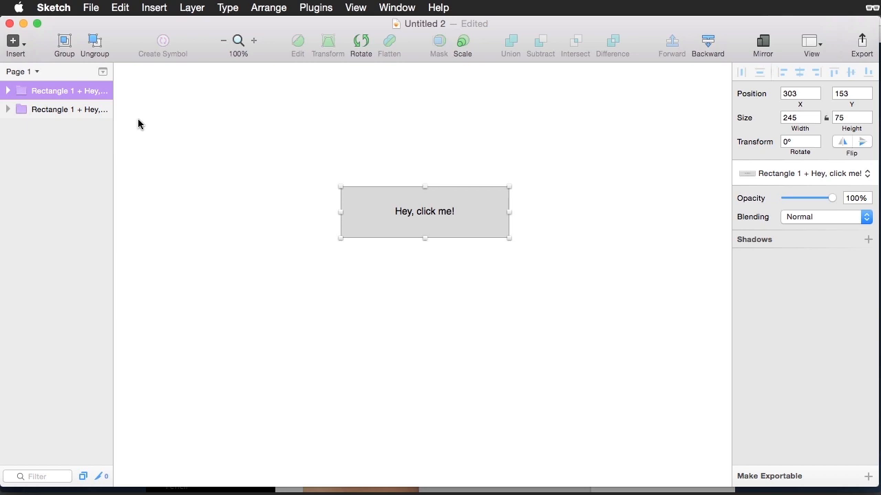
left_click_drag(399, 210, 397, 287)
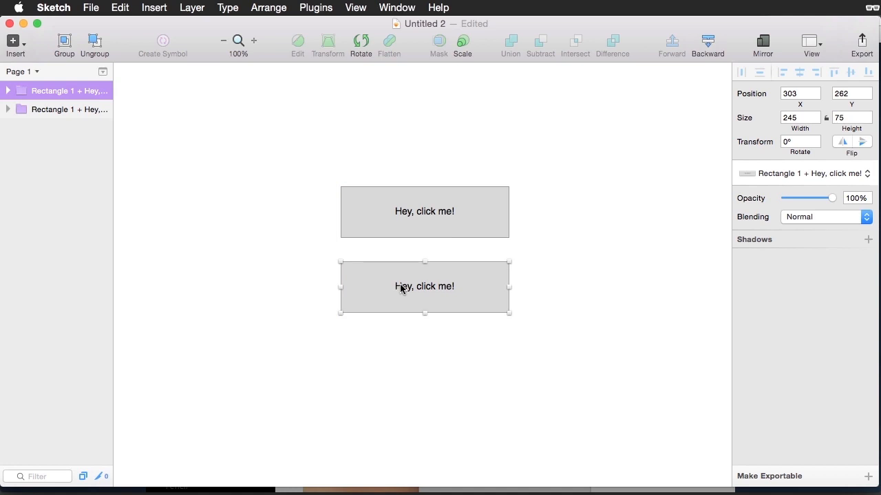
Change the lower button's text to "Hi, click me!"
double_click(402, 288)
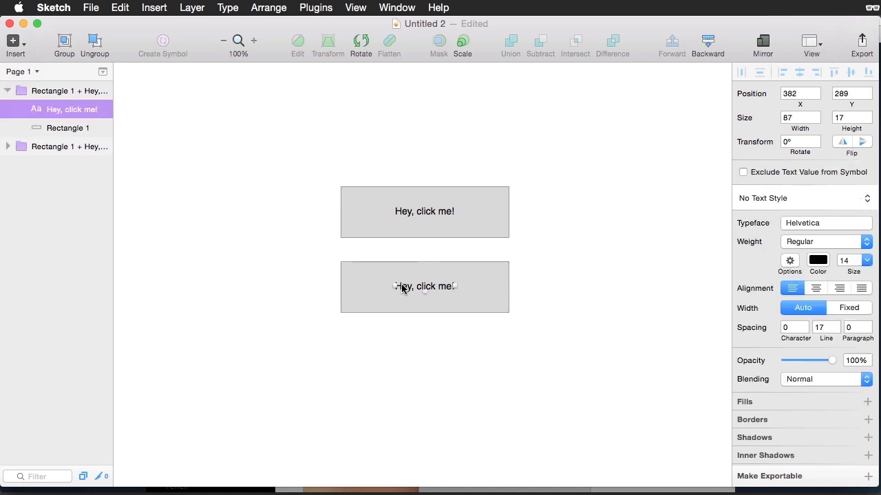
double_click(403, 287)
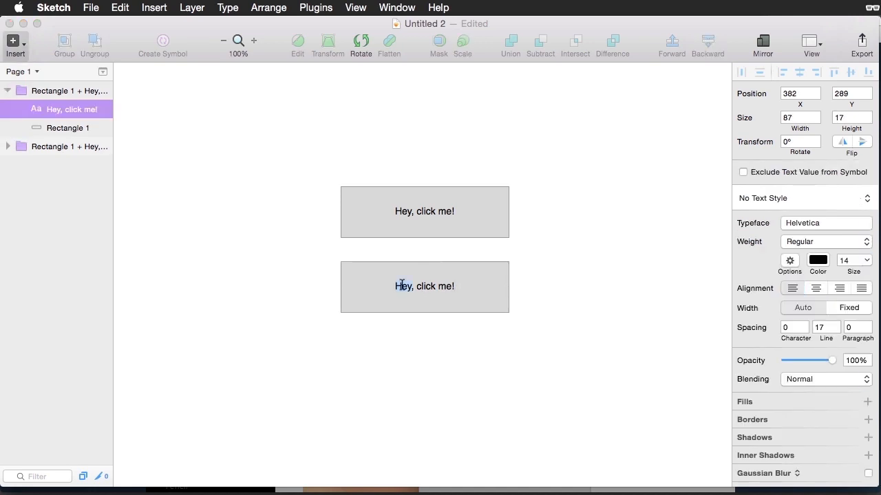
type("Hi")
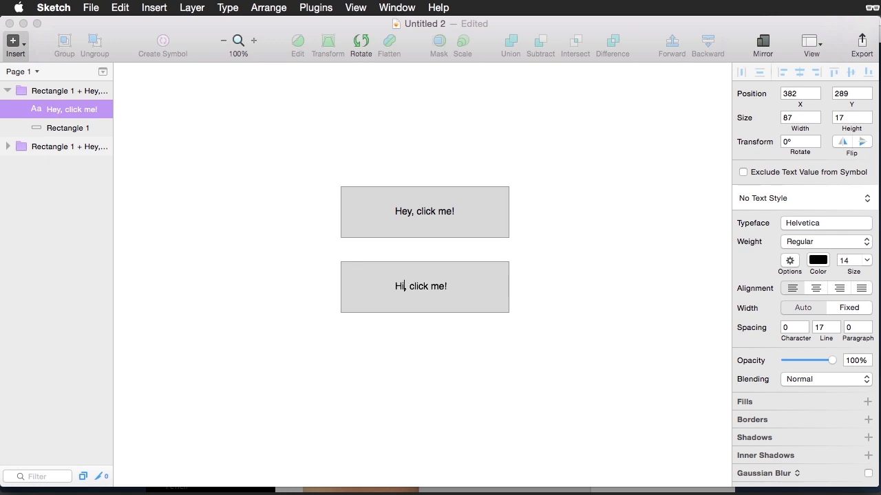
key("Escape")
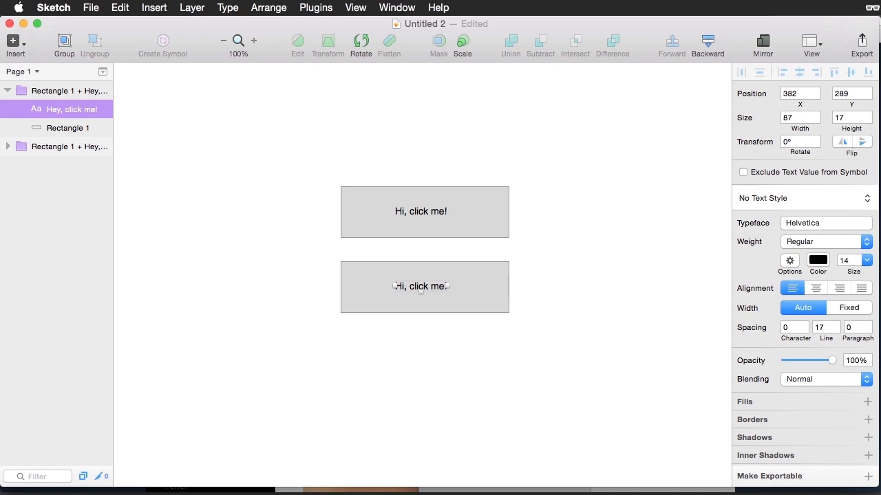
Add a default shadow to the upper symbol instance and set its opacity to 50%
left_click(445, 216)
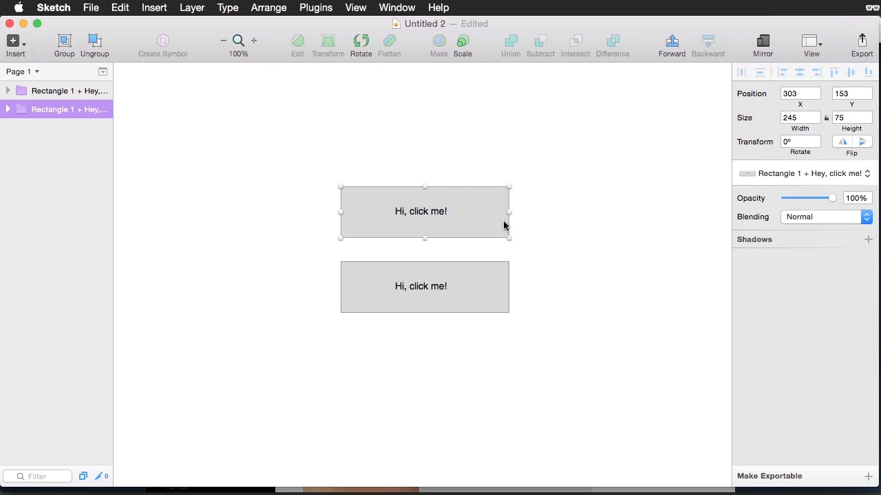
left_click(774, 241)
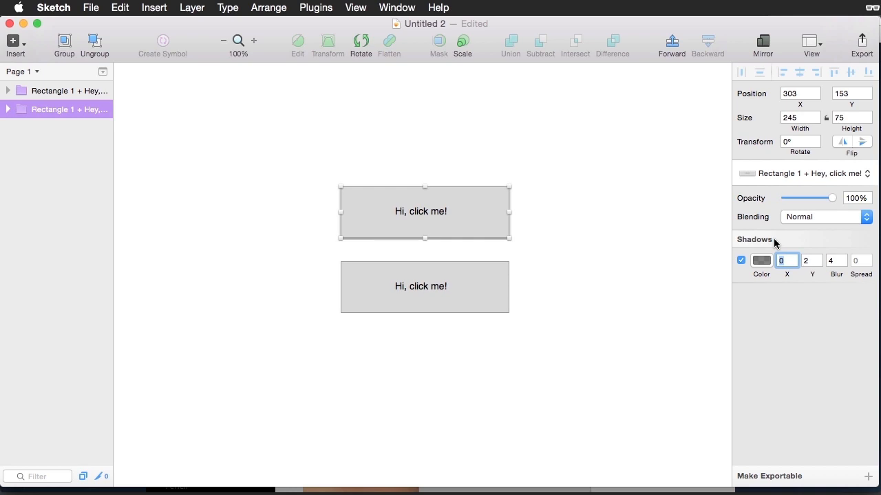
double_click(851, 199)
type("5")
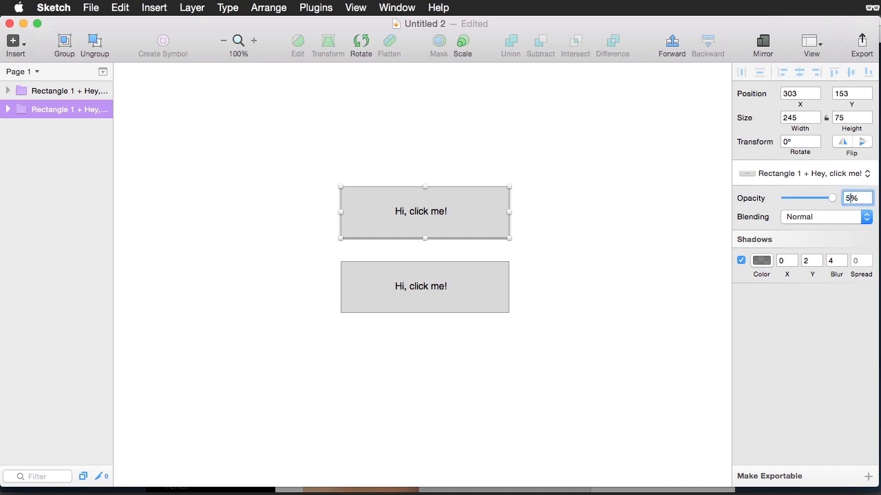
type("0")
key("Return")
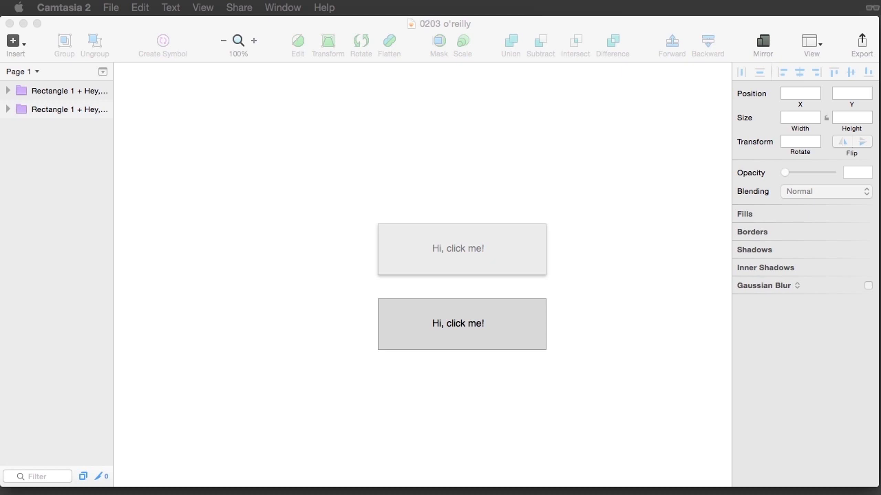
Format the lower button's text as Bold, size 24, with centred alignment, and centre it within the button
double_click(463, 326)
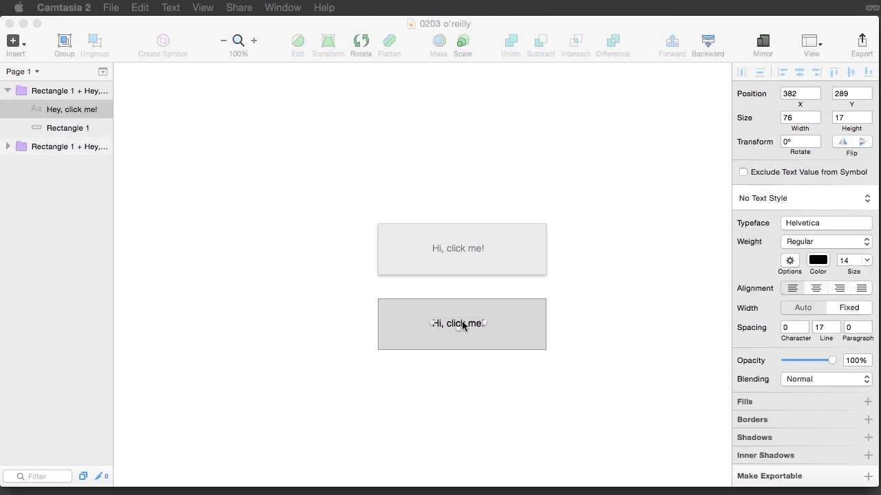
left_click(845, 260)
type("24")
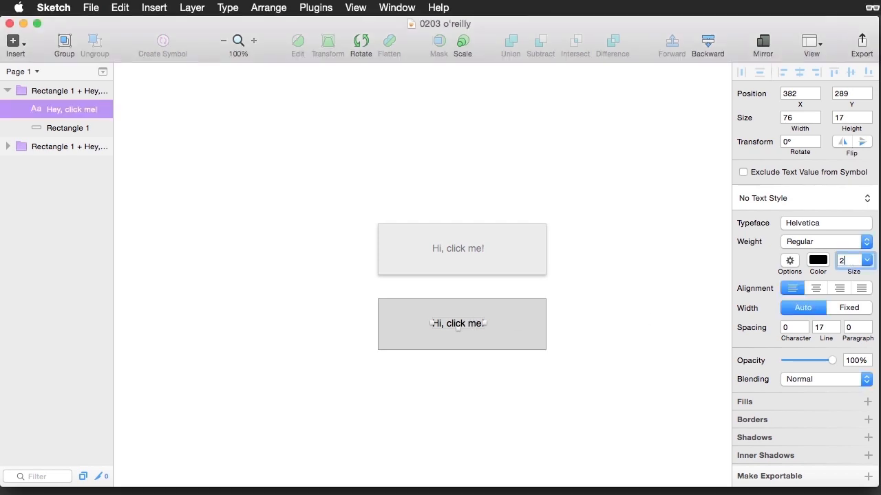
key("Return")
left_click(815, 289)
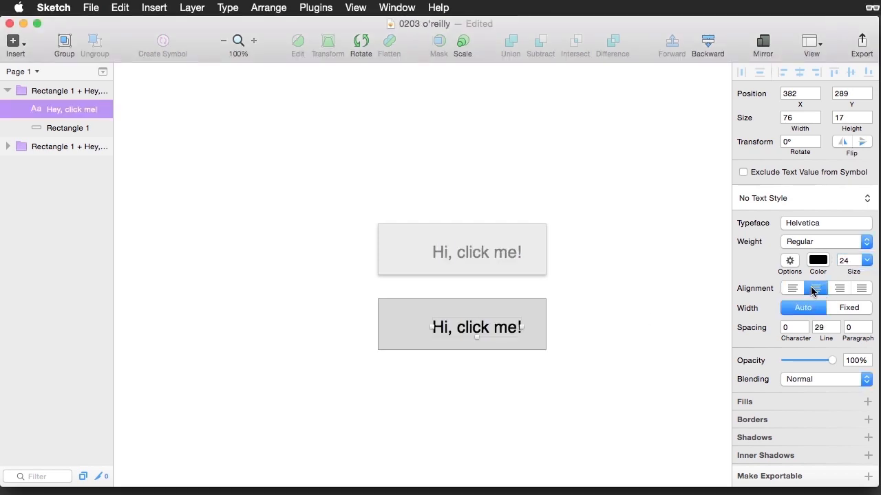
left_click(813, 241)
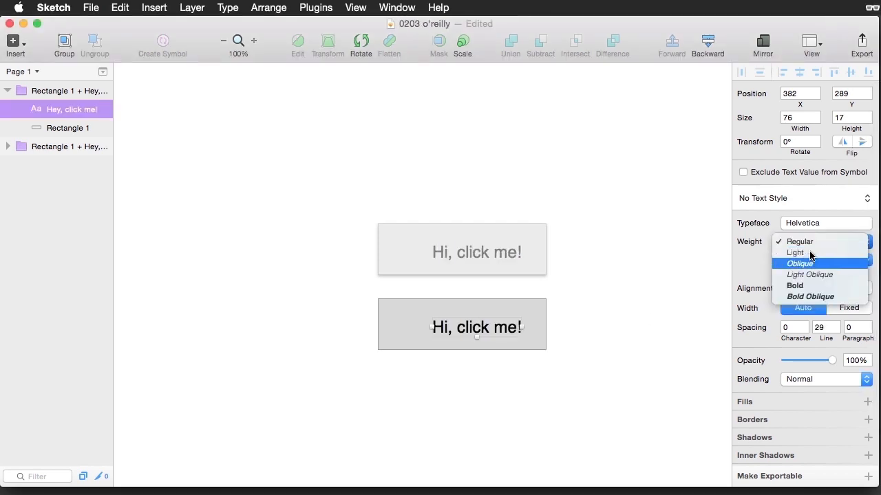
left_click(809, 287)
left_click_drag(511, 328, 491, 326)
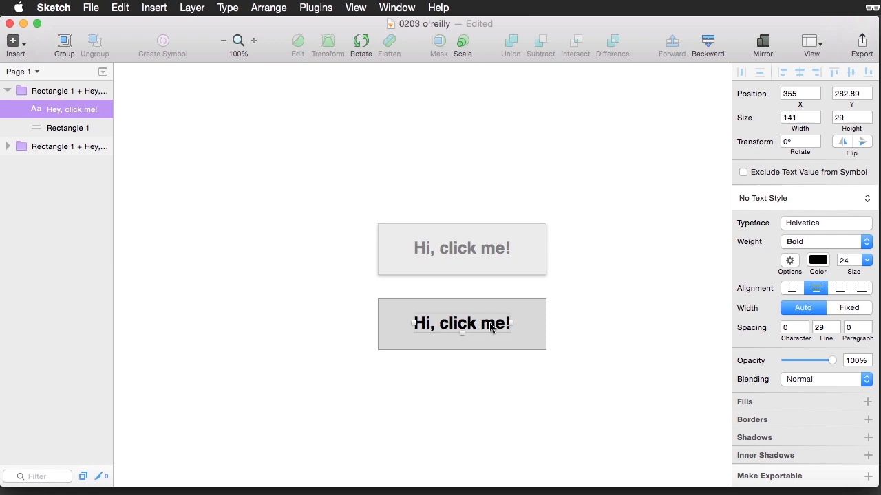
Create a shared text style named "Large button text" from the lower button's text
left_click(772, 200)
left_click(772, 219)
type("Large button text")
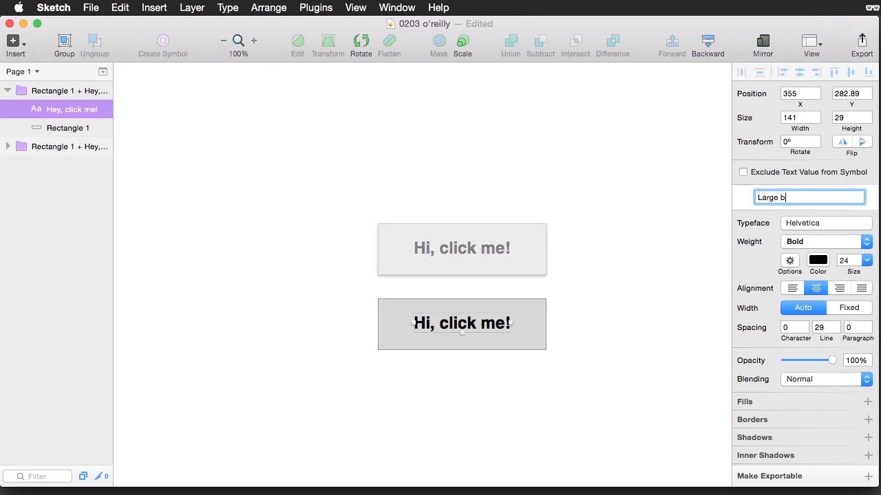
key("Return")
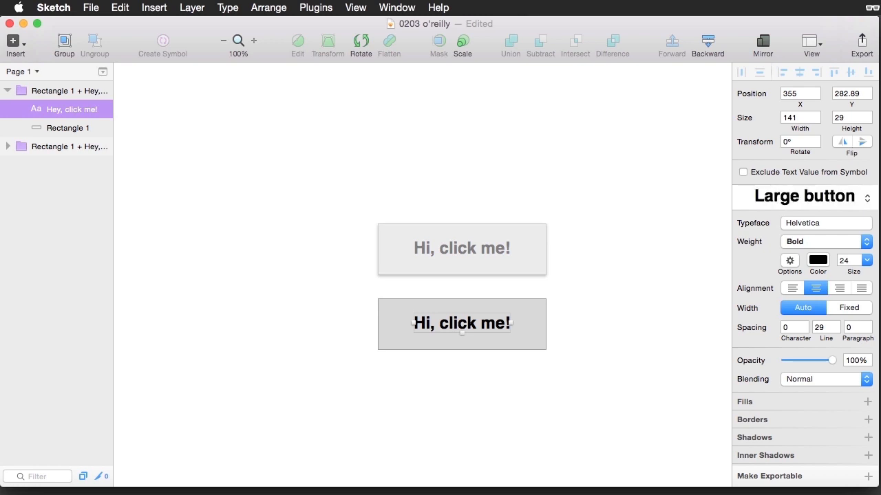
Draw a rectangle about 245 by 67 below the two buttons and add the text "Button text" inside it
left_click(665, 336)
key("r")
left_click_drag(377, 370, 546, 417)
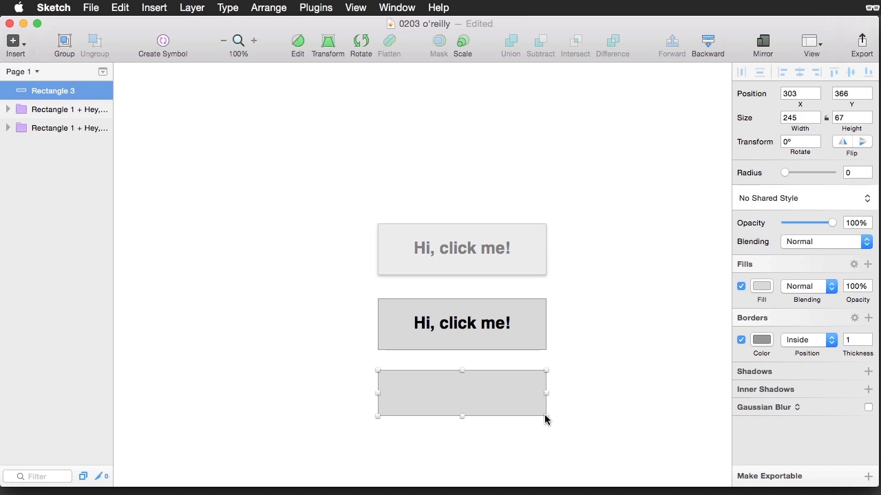
key("t")
left_click(420, 392)
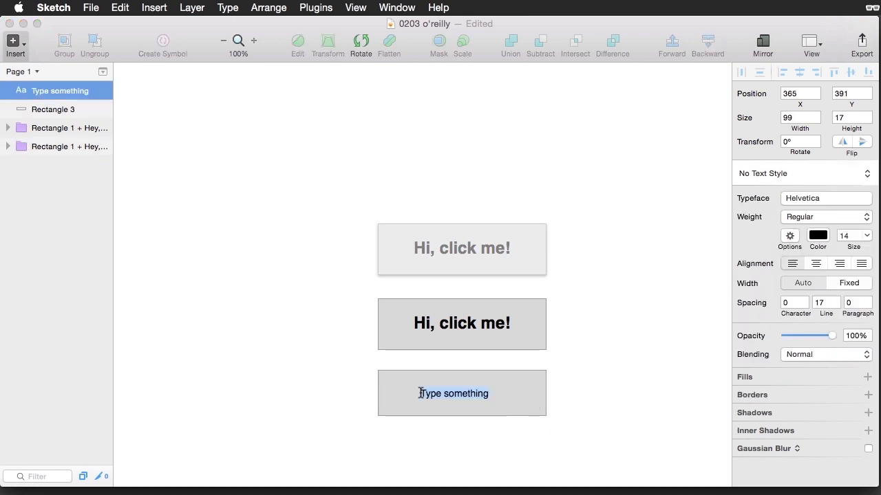
type("Button text")
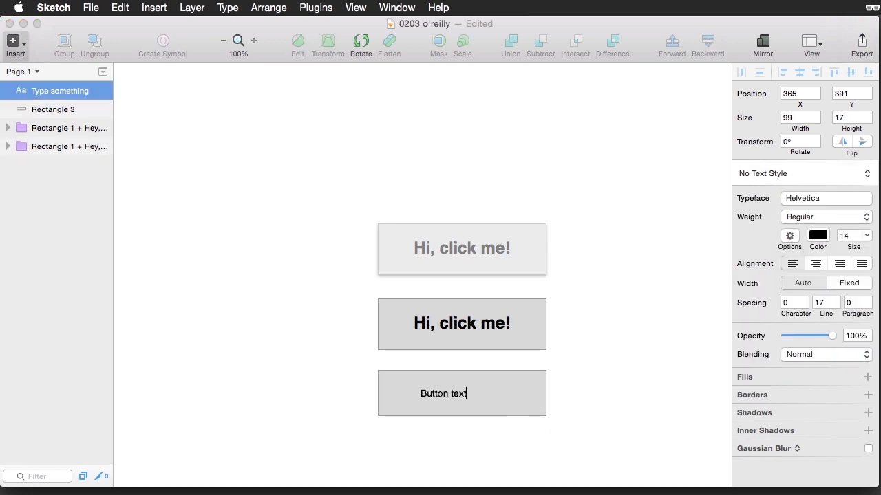
key("Escape")
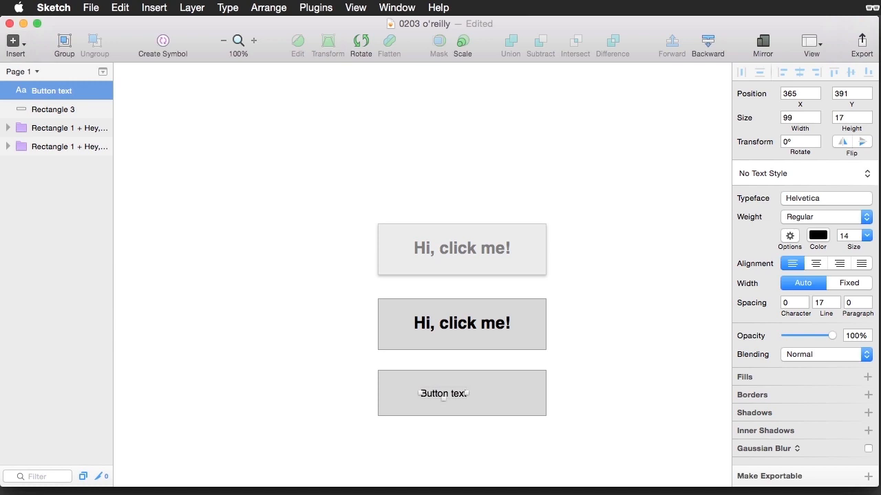
Apply the "Large button text" style to the new button's text and centre it on its rectangle
left_click(782, 176)
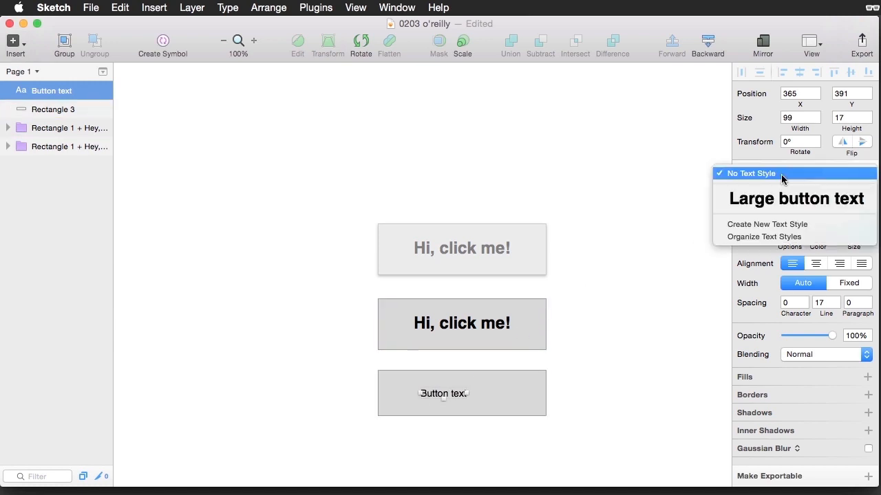
left_click(783, 196)
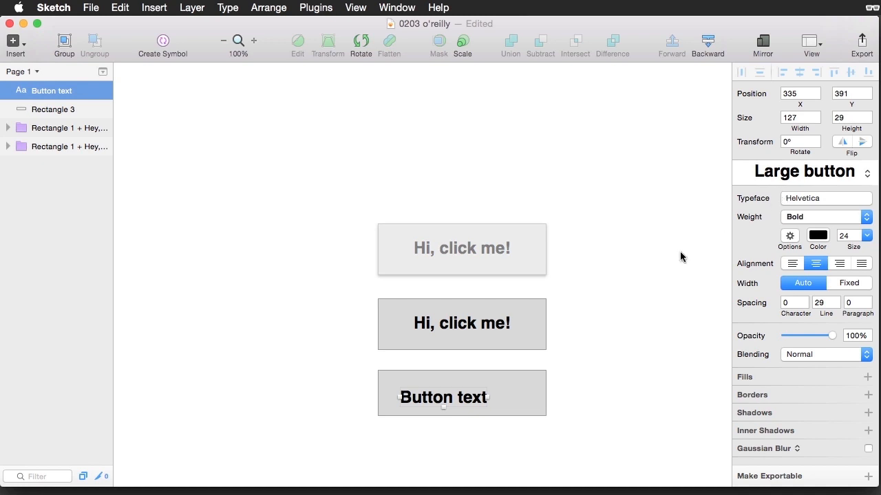
left_click_drag(438, 404, 460, 397)
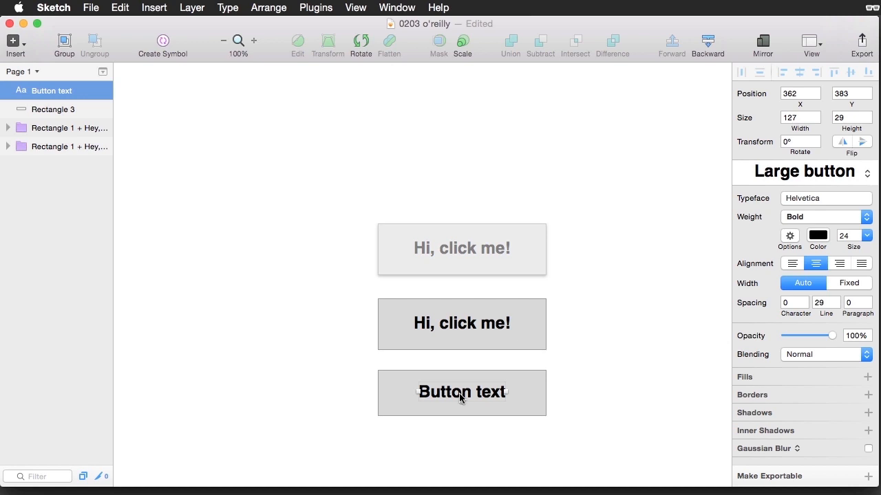
Fill the middle button's rectangle with the yellow-to-orange linear gradient from the global gradients
double_click(395, 343)
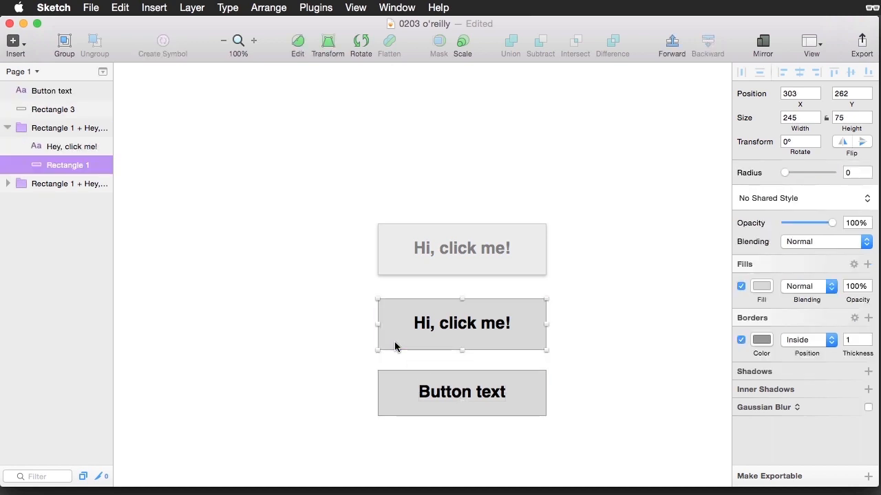
left_click(762, 287)
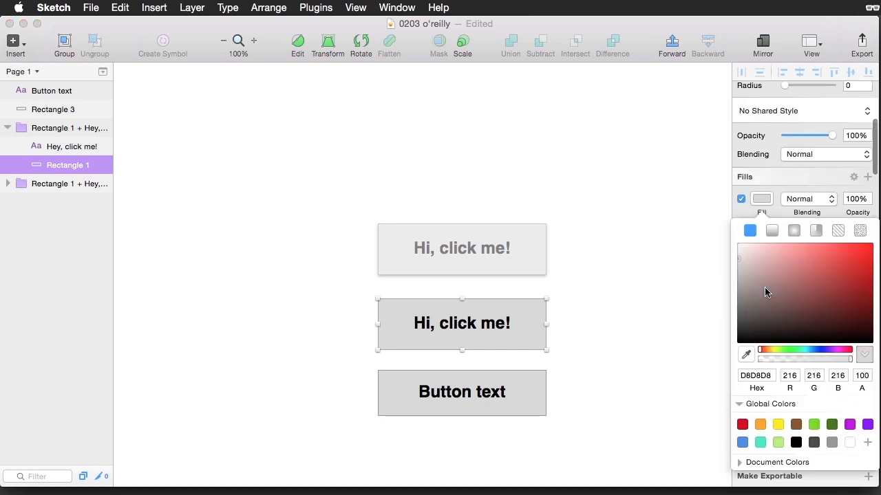
left_click(771, 231)
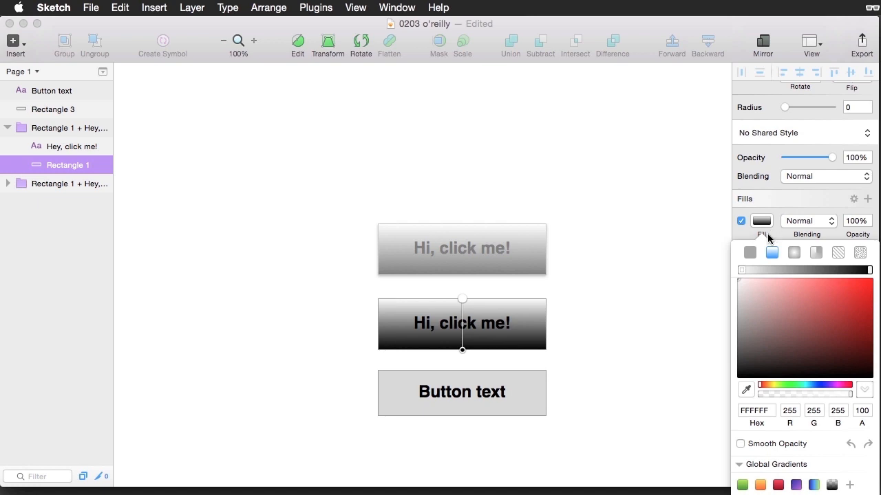
left_click(760, 486)
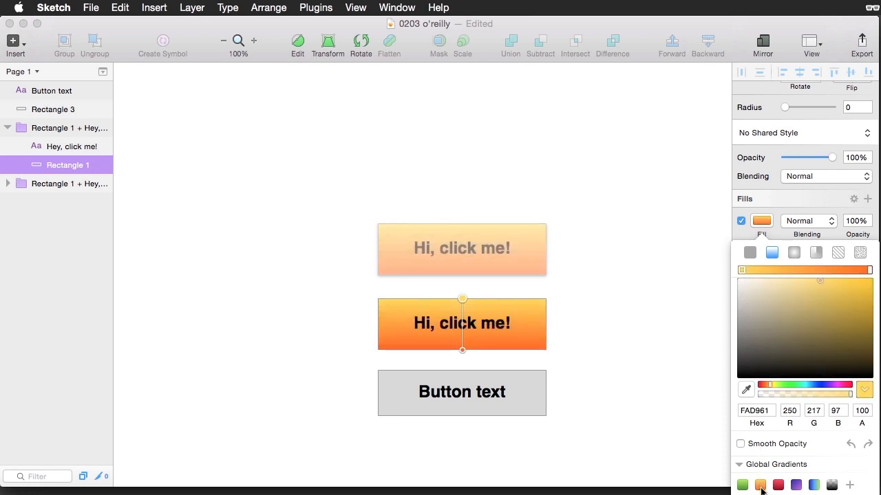
left_click(679, 479)
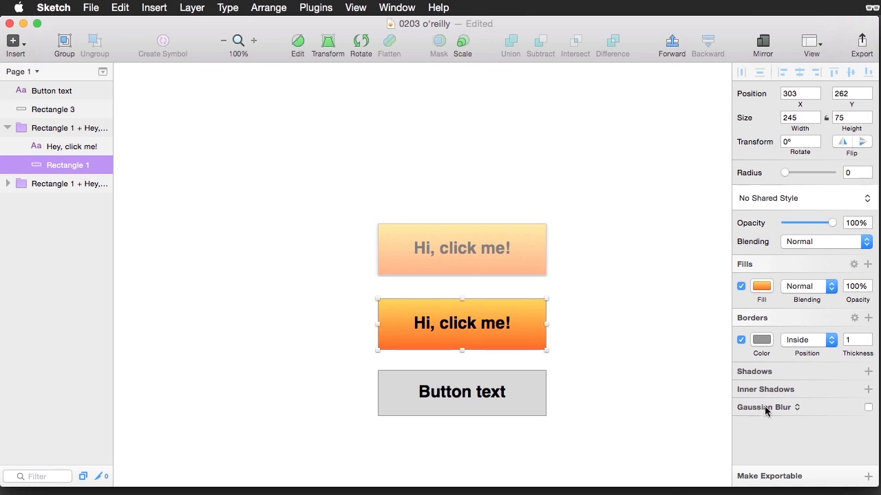
Change the inside border colour of the middle button's rectangle to the orange F5A623 from the global colours
left_click(761, 340)
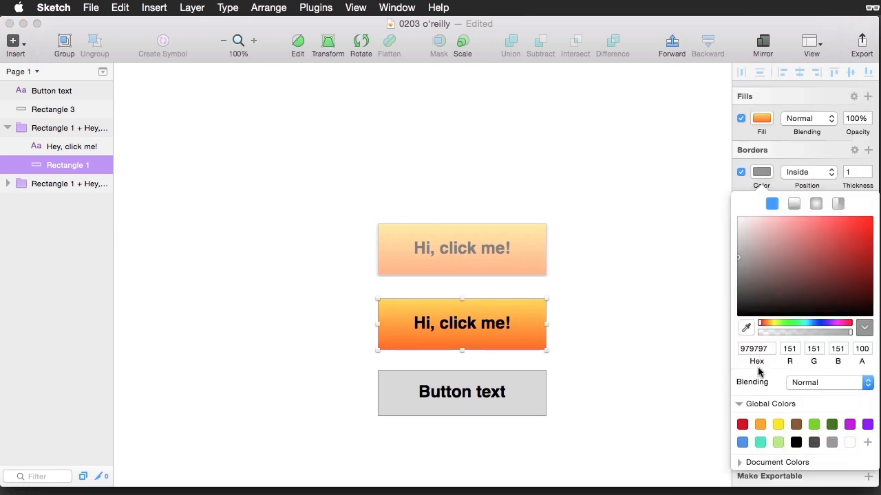
left_click(760, 424)
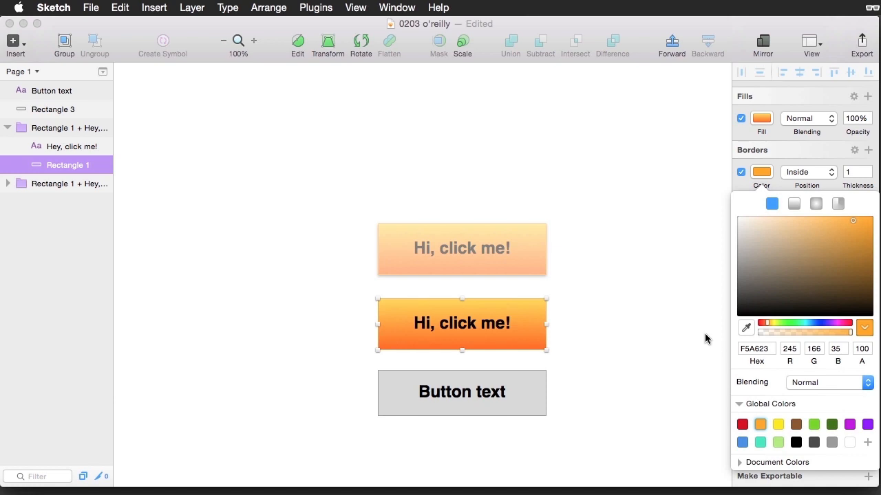
key("Escape")
Add a second border to the middle button's rectangle in brown 8B572A, positioned Outside
left_click(868, 318)
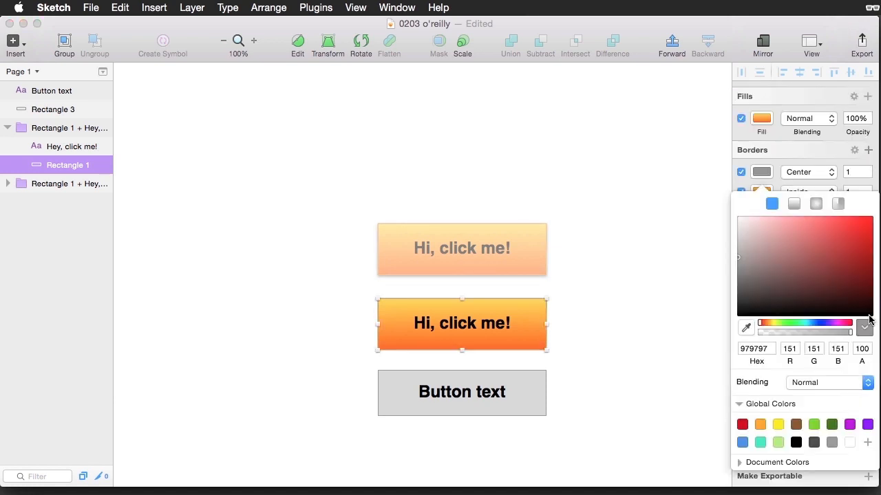
left_click(796, 425)
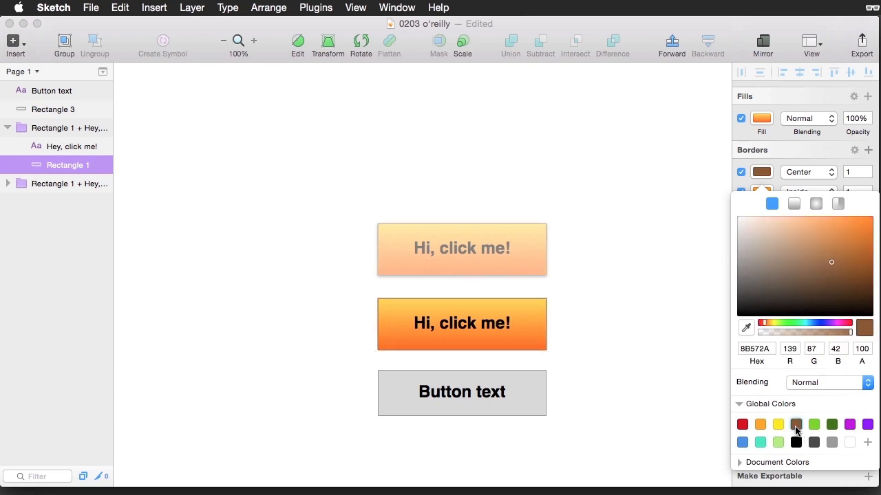
left_click(796, 172)
left_click(796, 193)
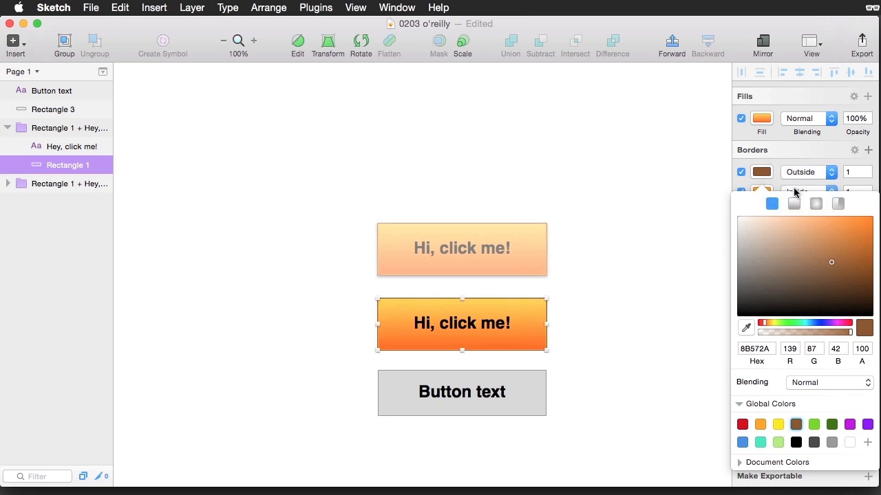
left_click(705, 192)
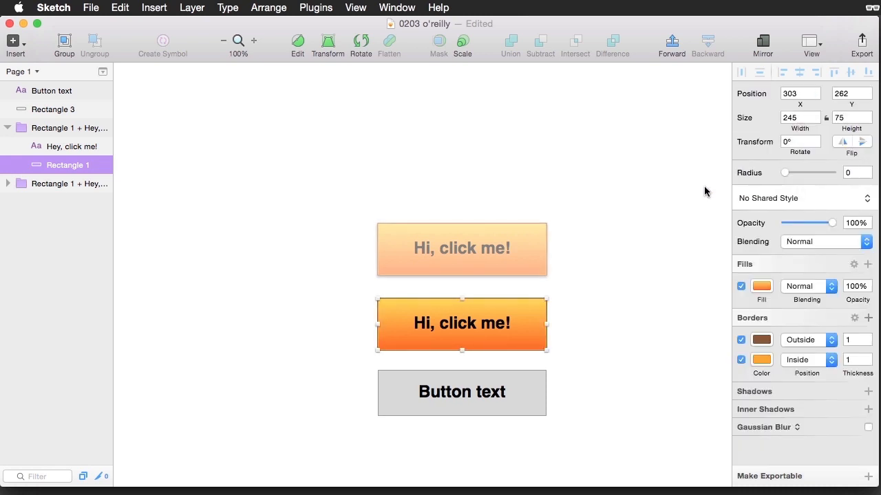
Create a shared style named "Orange button" from the middle button's rectangle
left_click(755, 200)
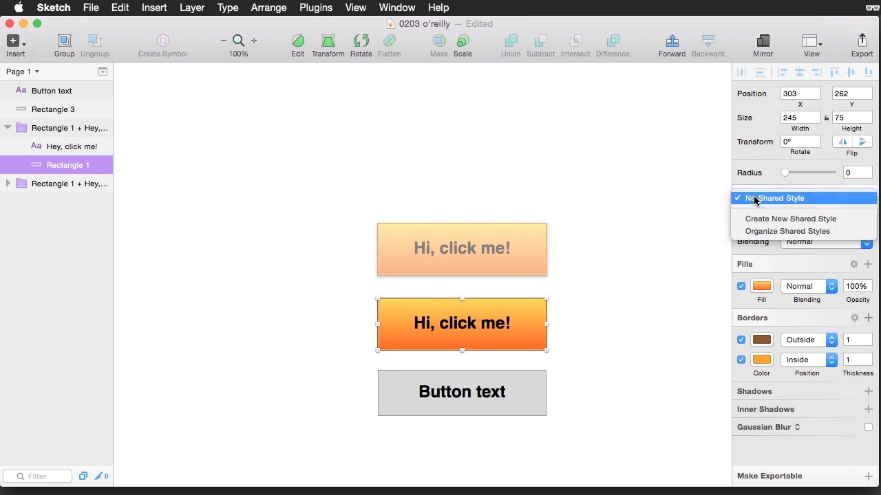
left_click(760, 219)
type("Orange button")
key("Return")
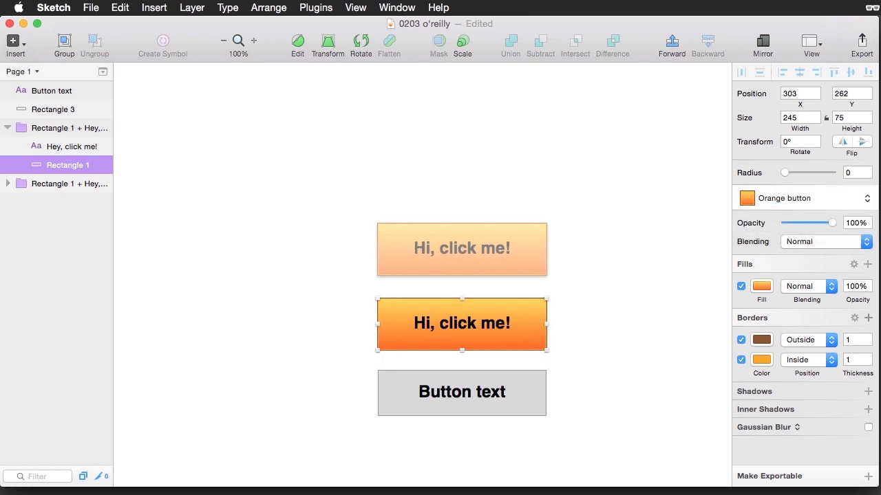
Apply the "Orange button" shared style to the grey rectangle behind "Button text"
left_click(543, 391)
left_click(769, 199)
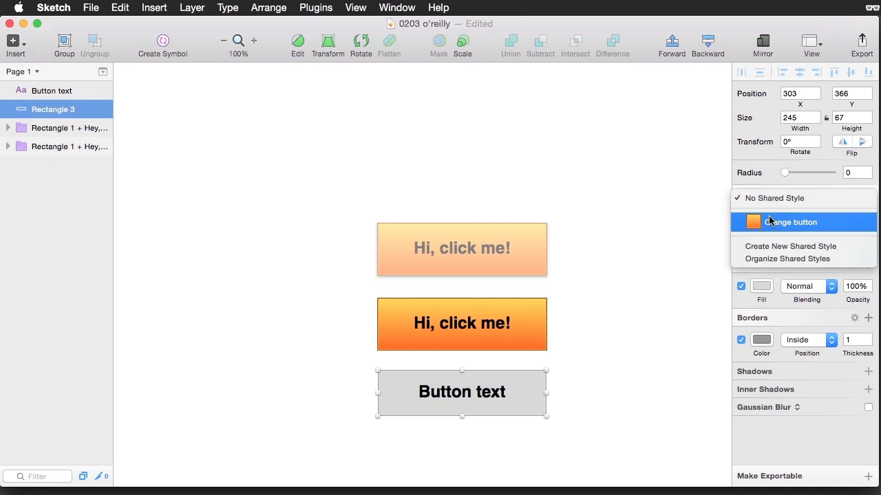
left_click(769, 220)
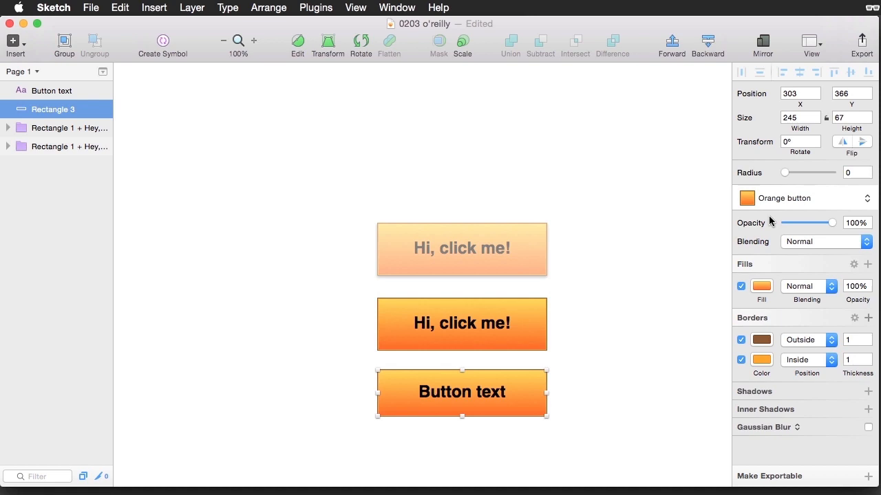
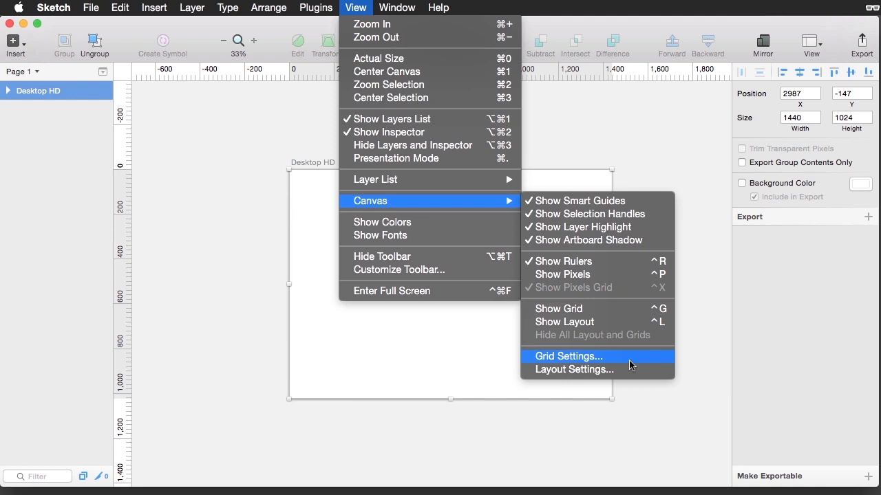
View the Desktop HD artboard's grid settings and dismiss them
left_click(630, 356)
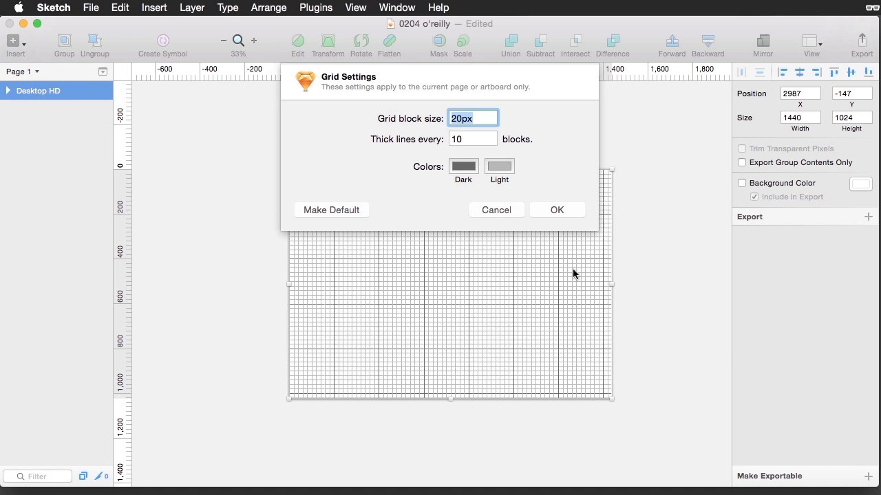
left_click(501, 212)
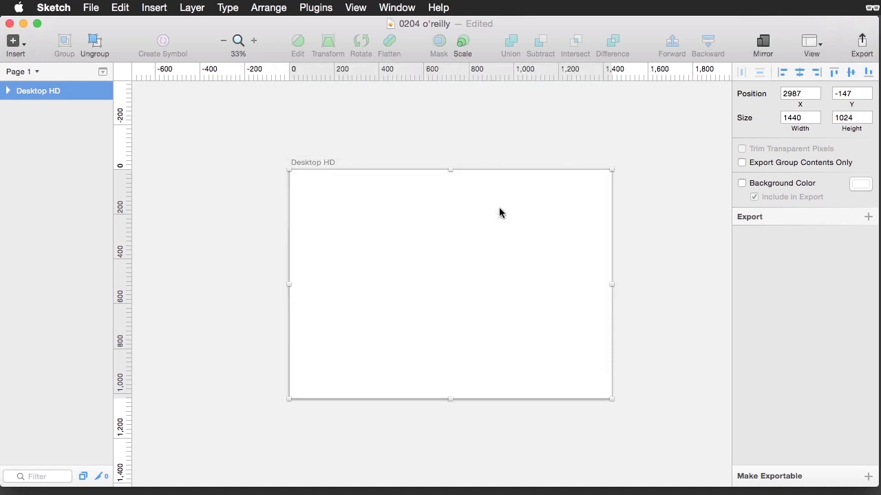
Give the Desktop HD artboard a column layout with a total width of 1440 px and a column width of 100 px
left_click(356, 8)
mouse_move(472, 201)
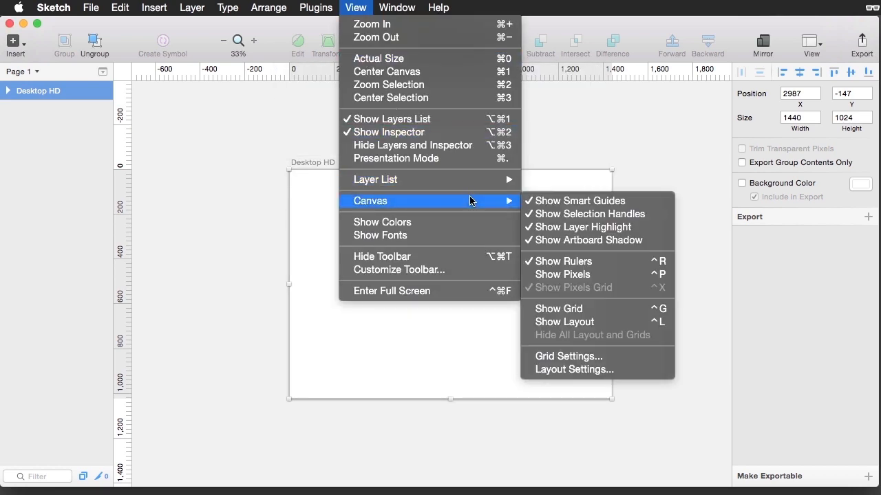
left_click(633, 372)
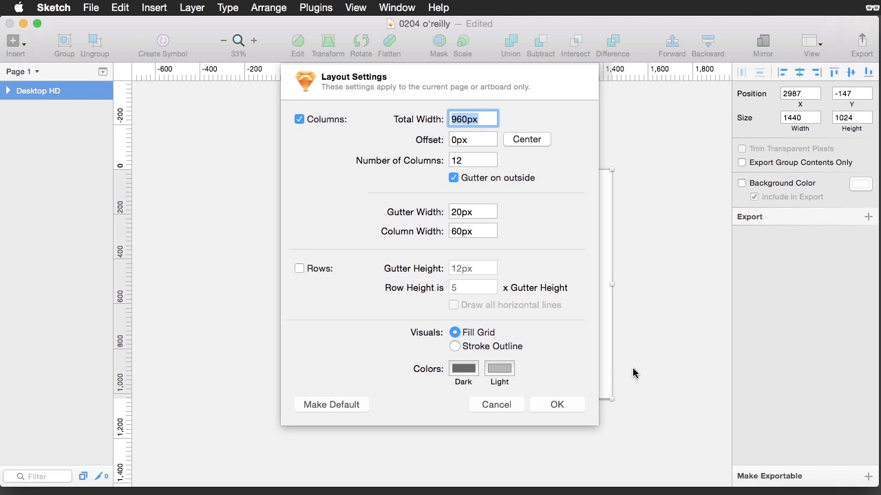
type("1440")
key("Tab")
key("Tab")
key("Tab")
key("Tab")
type("100")
key("Tab")
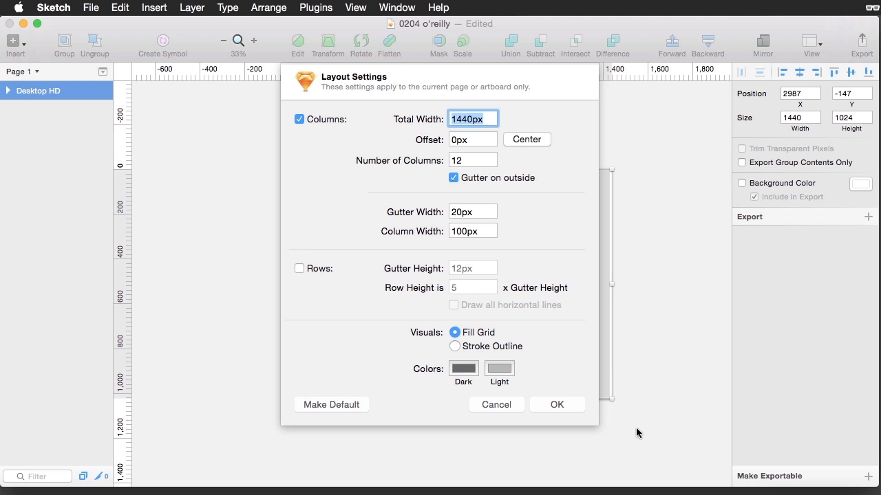
left_click(573, 408)
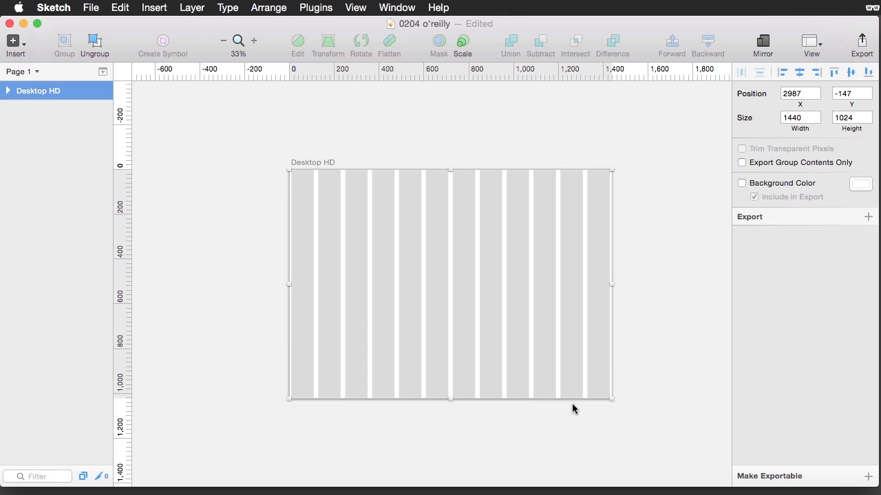
Draw two rectangles side by side over the layout columns, the second about 370 by 206, and measure the distance between them
key("r")
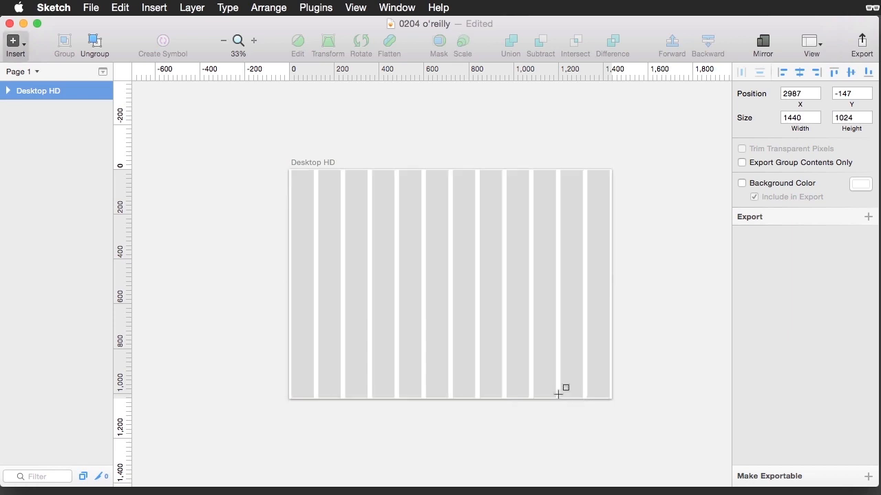
mouse_move(346, 243)
left_mouse_down()
mouse_move(421, 275)
mouse_move(477, 267)
mouse_move(533, 298)
left_mouse_up()
key("r")
left_click_drag(478, 276, 494, 259)
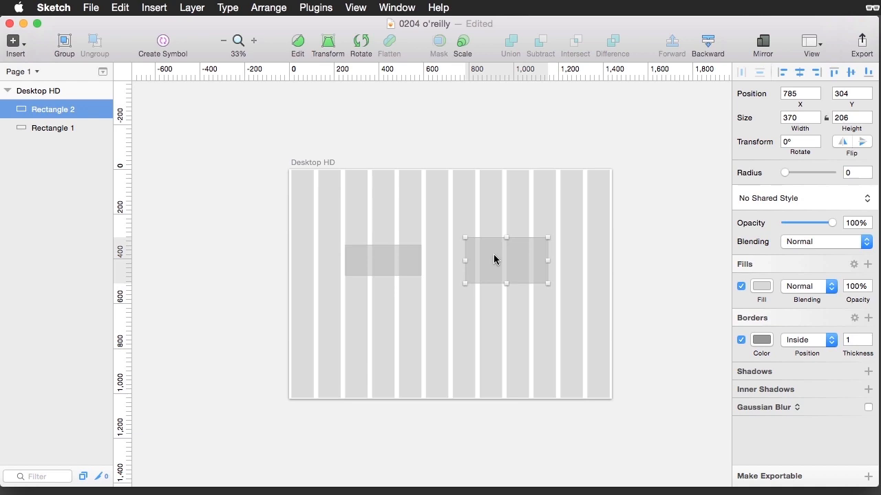
key("alt")
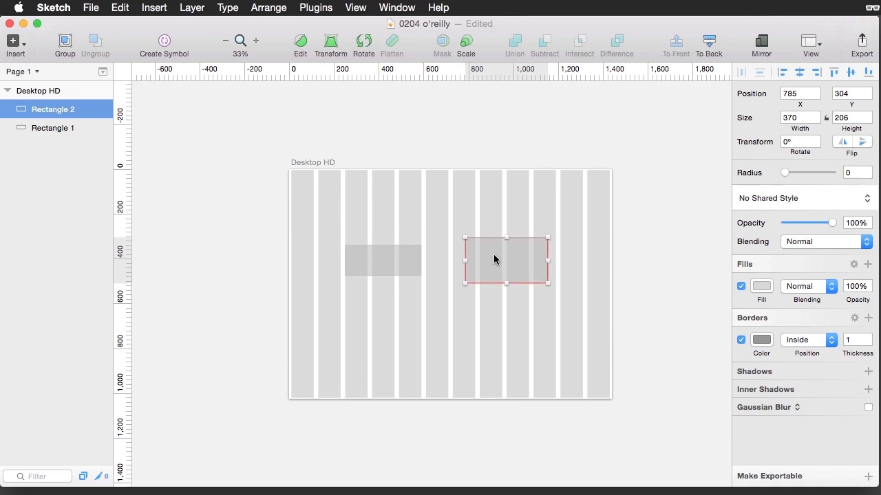
mouse_move(392, 251)
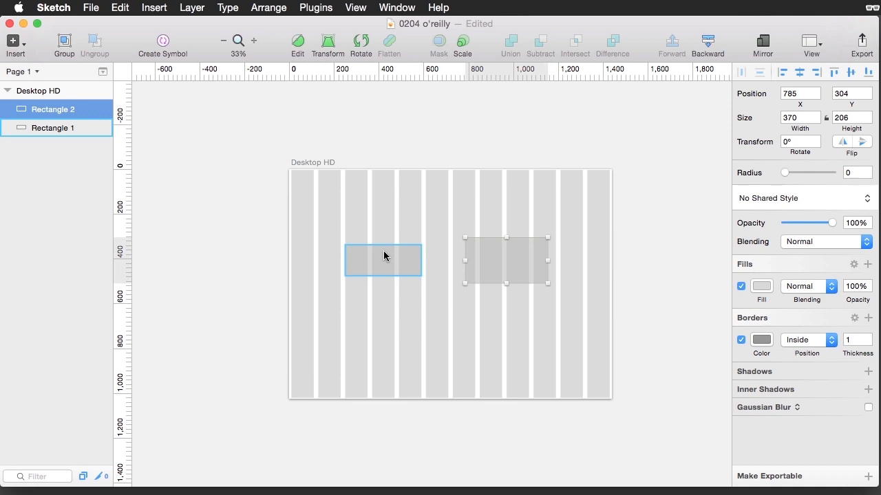
Place a vertical guide at 785 along the left edge of Rectangle 2 and remove it again
left_click(355, 7)
mouse_move(468, 200)
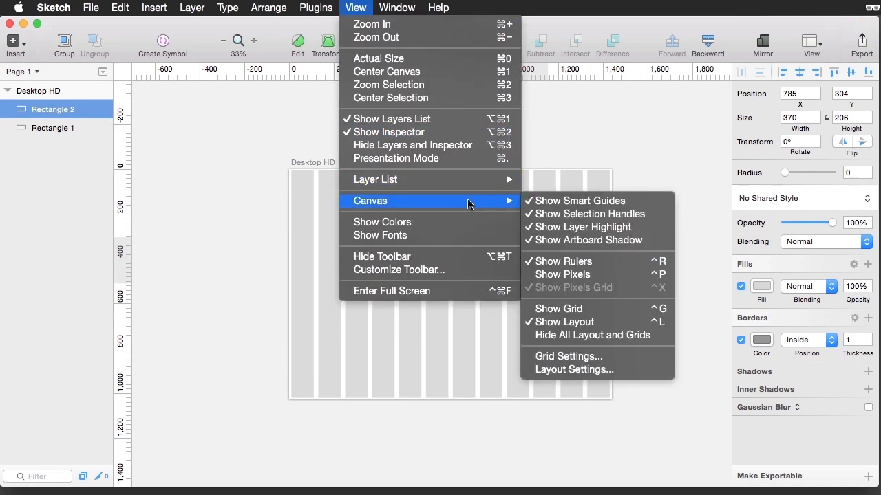
left_click(617, 260)
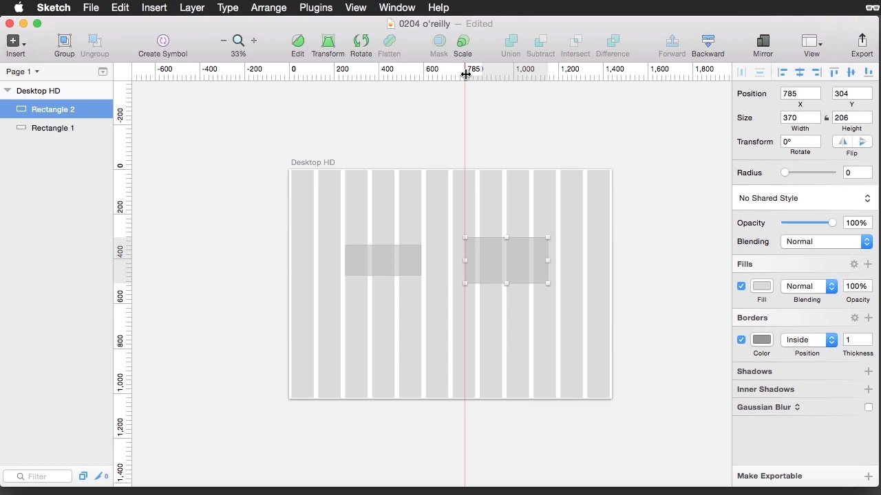
left_click(465, 75)
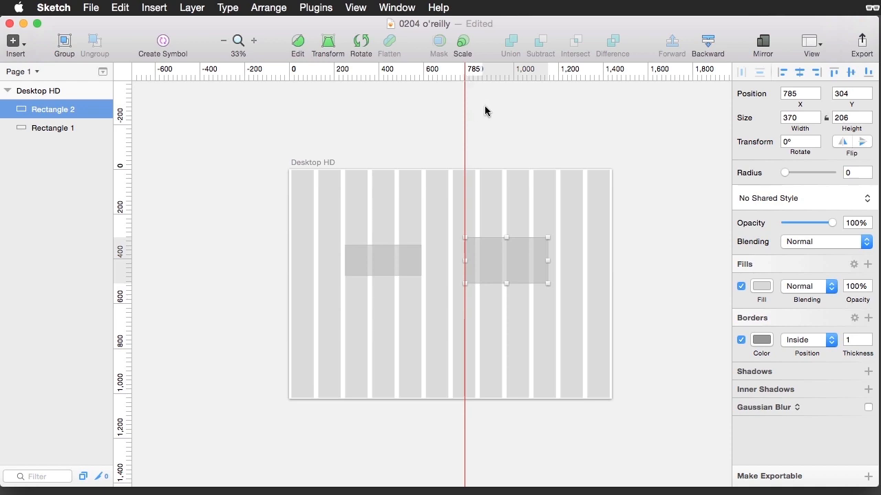
left_click_drag(465, 73, 3, 98)
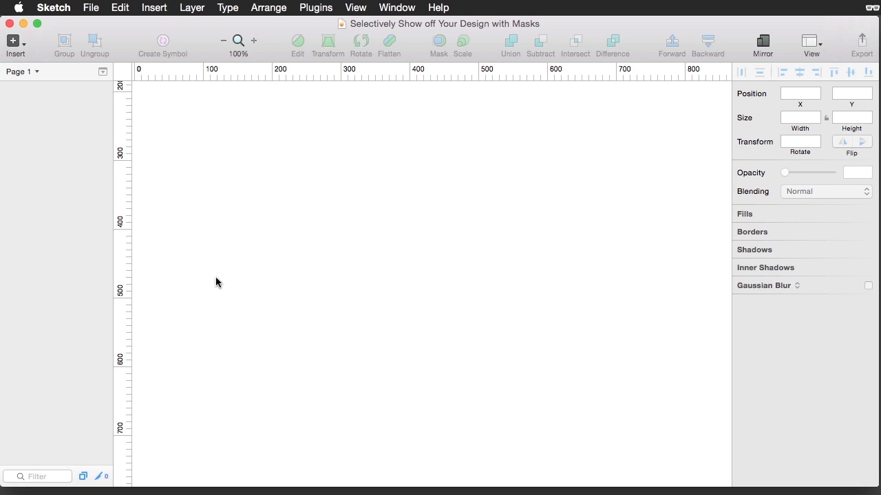
Paste the seascape photo onto the empty canvas and draw a square about 319 by 319 over its lower part
key("super+v")
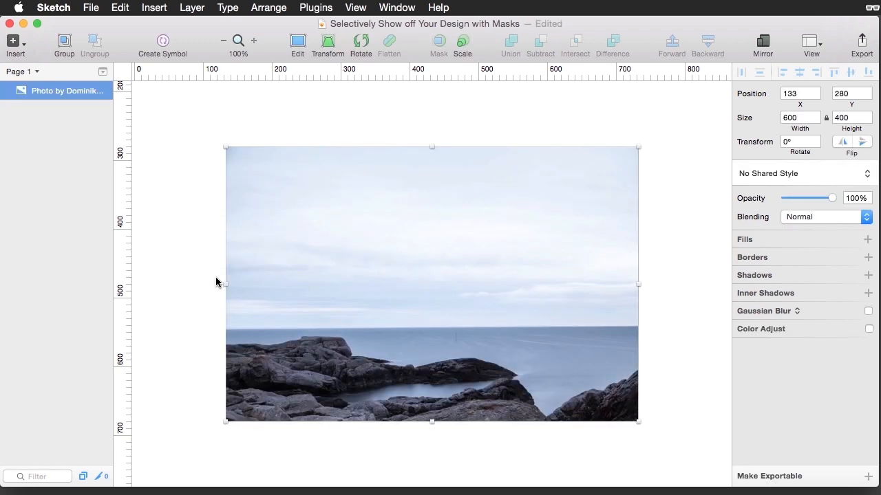
left_click(14, 43)
mouse_move(64, 102)
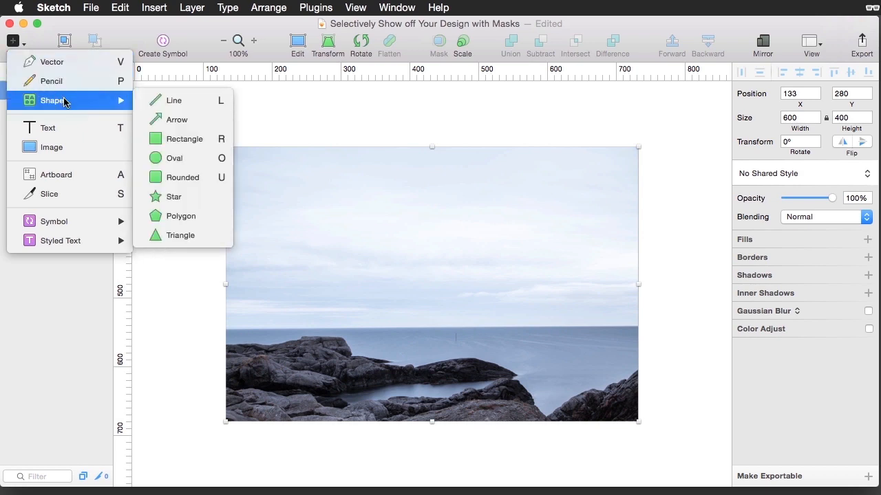
left_click(185, 140)
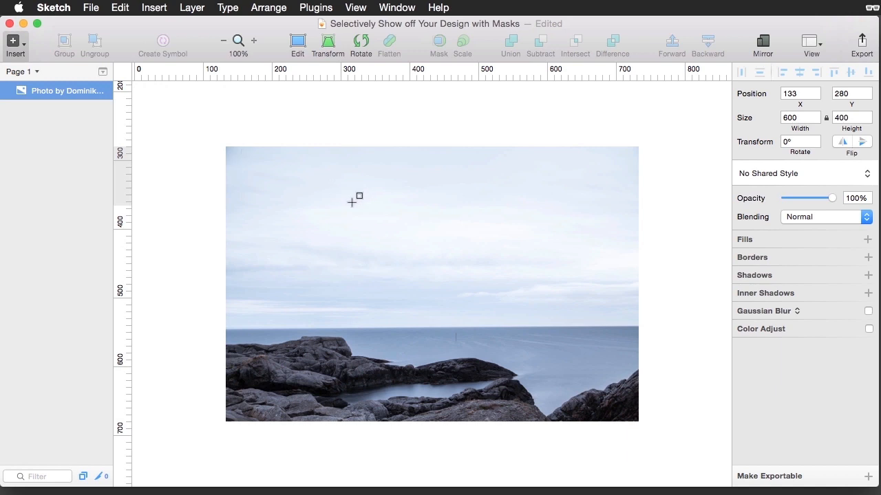
left_click_drag(352, 201, 574, 421)
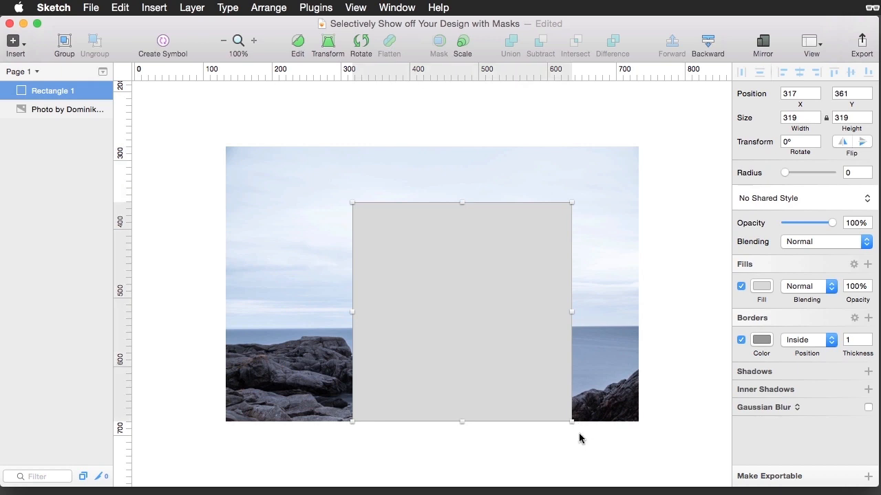
Select the square together with the photo and mask the photo with the selected shape
left_click(579, 438)
left_click_drag(578, 438, 459, 386)
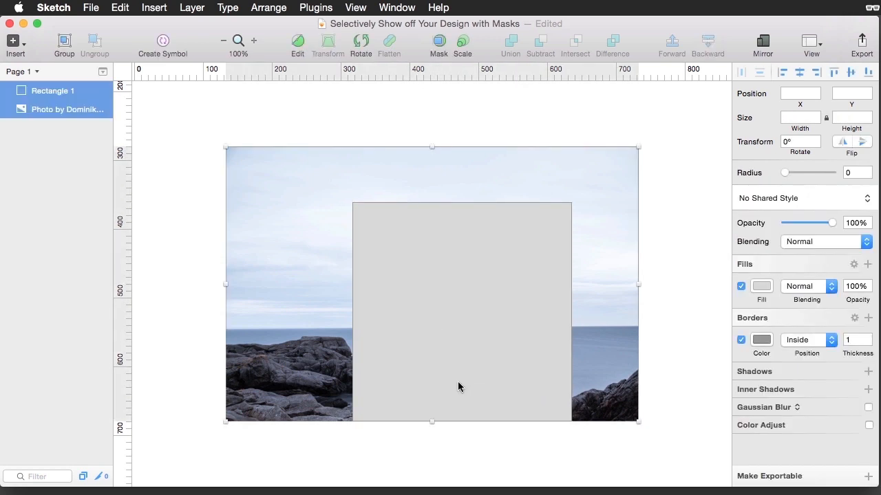
left_click(194, 8)
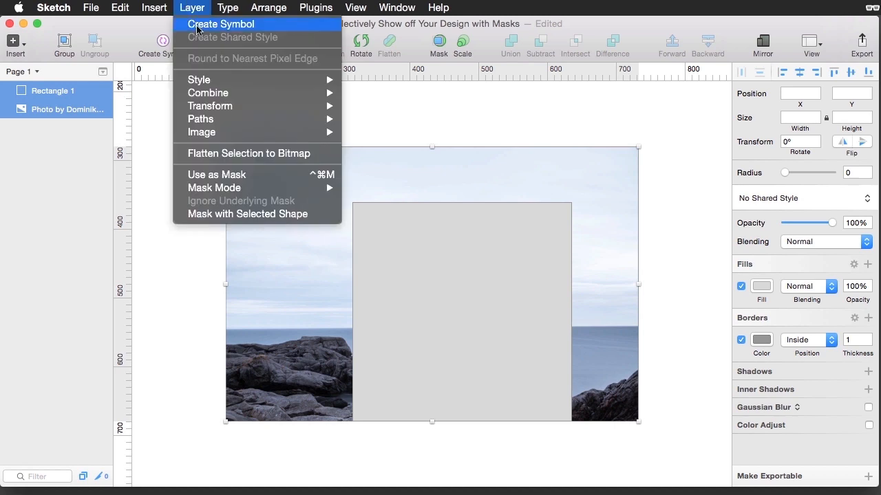
left_click(221, 214)
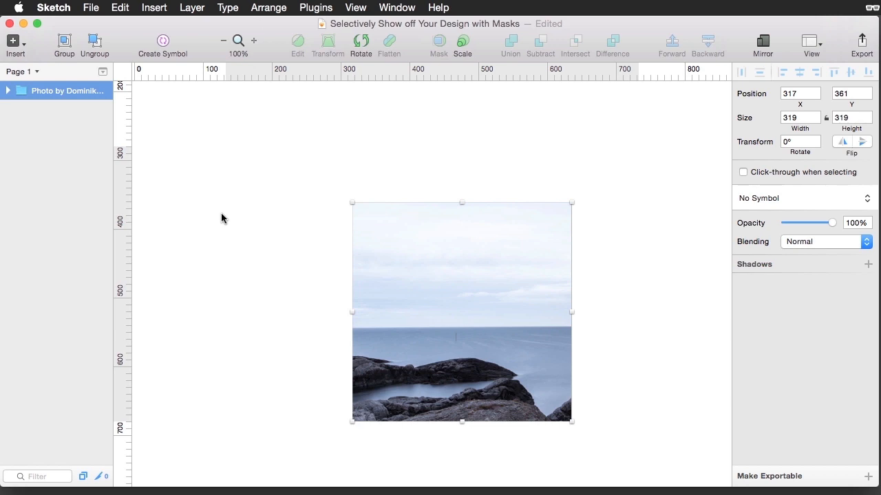
Turn off masking for the Mask layer inside the photo group and delete that layer
left_click(6, 91)
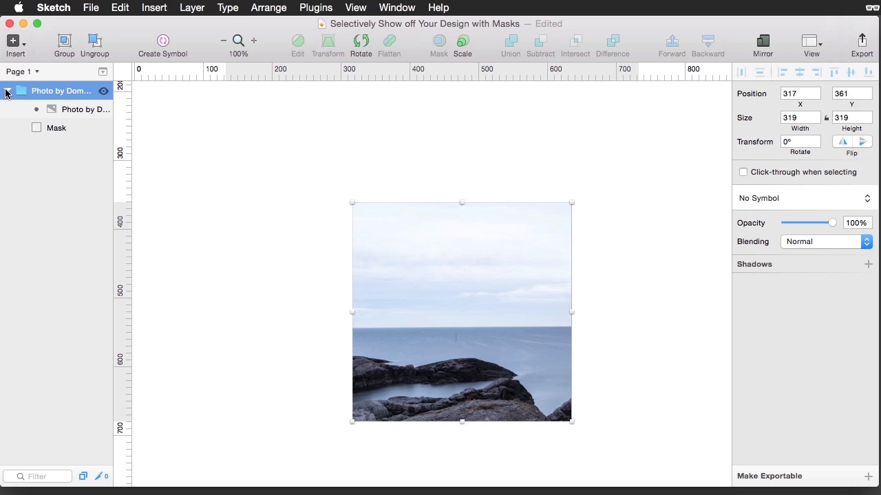
right_click(52, 134)
left_click(119, 396)
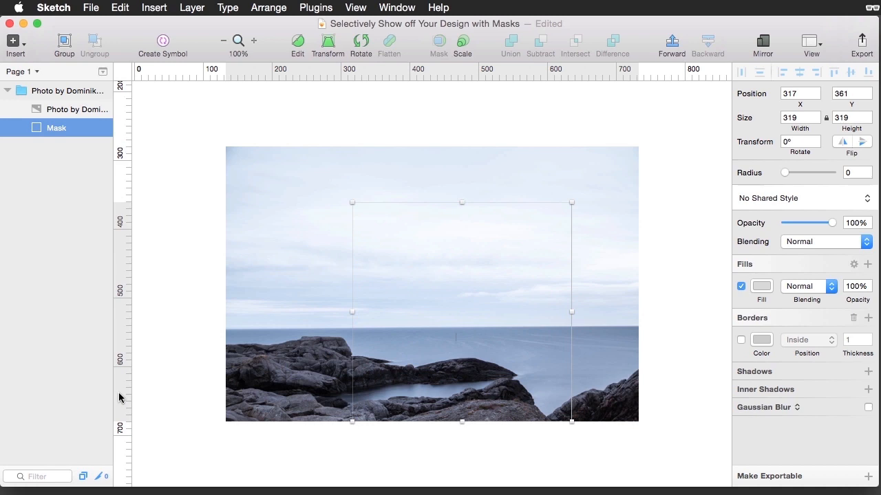
key("Delete")
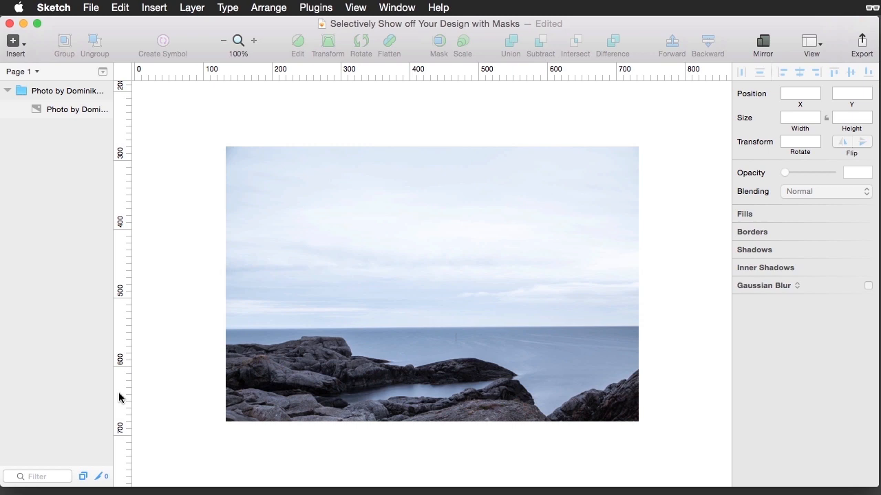
Duplicate the seascape photo group in place by copying and pasting it, and flip the copy vertically
left_click(396, 395)
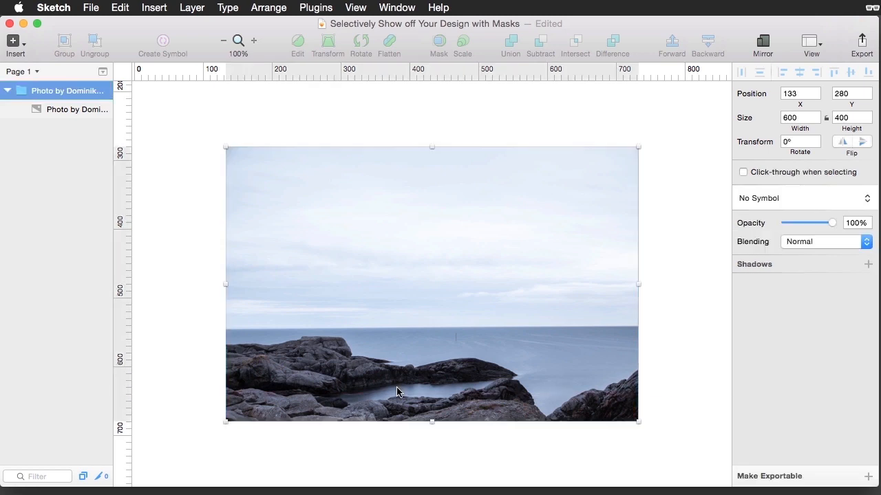
key("super+c")
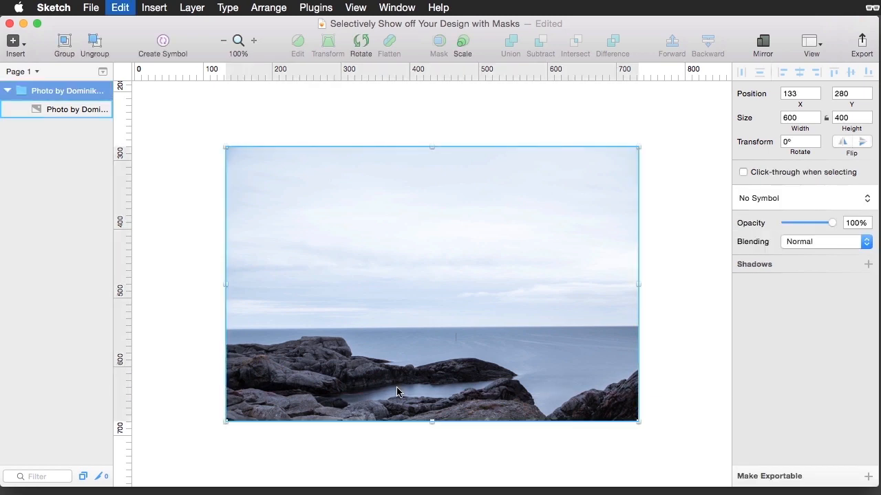
key("super+v")
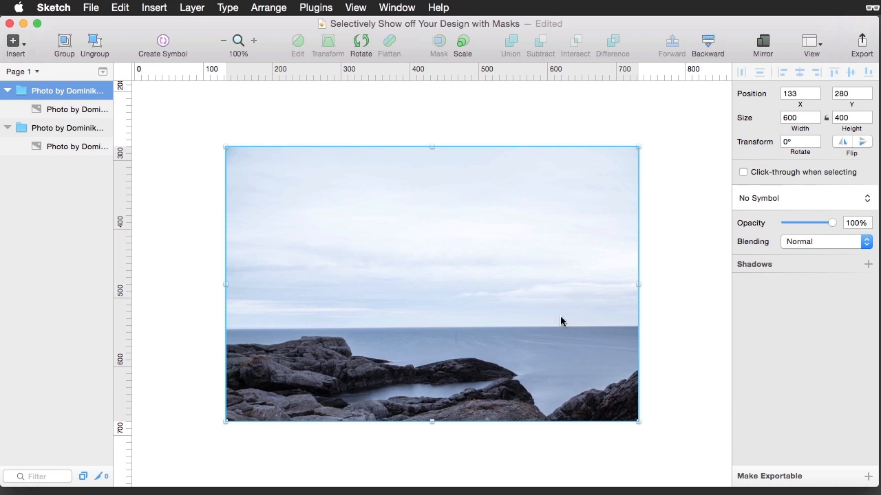
left_click(862, 142)
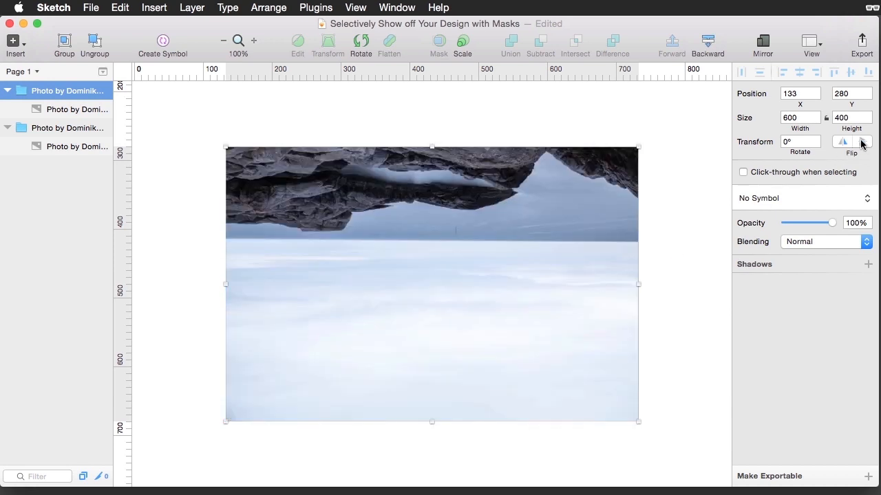
Move the flipped photo copy directly below the original, leaving a 10 px gap between them
left_click_drag(497, 163, 491, 439)
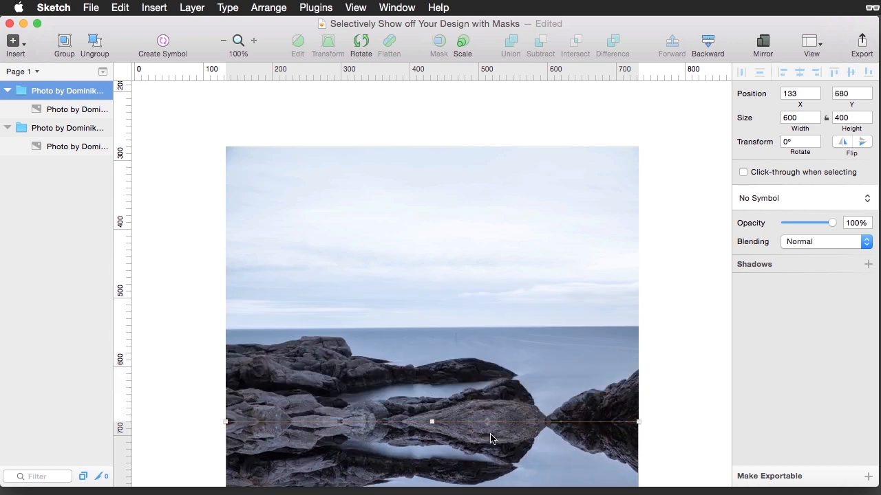
key("shift+Down")
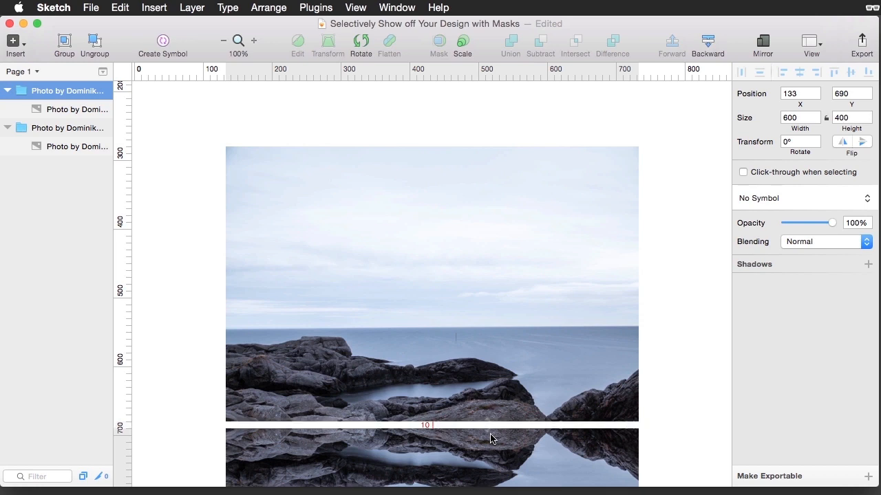
Draw a 600 by 120 rectangle over the upper part of the flipped photo and turn off its border
scroll(491, 438, "down", 5)
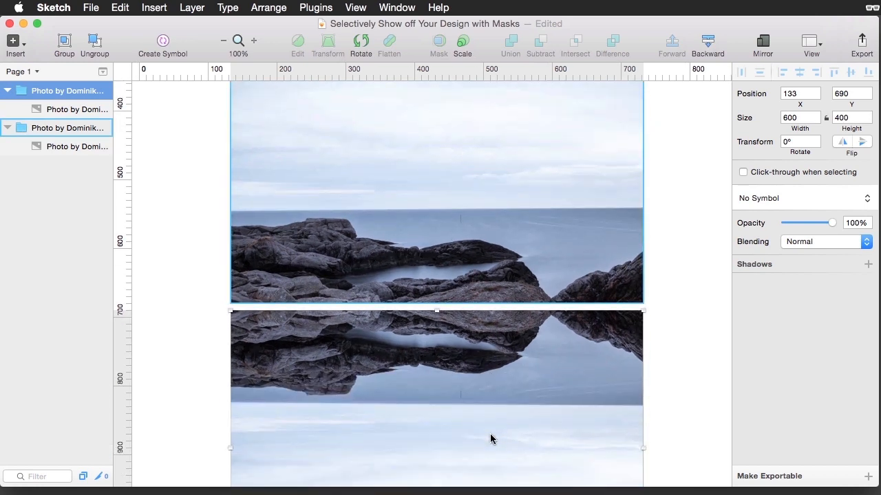
key("r")
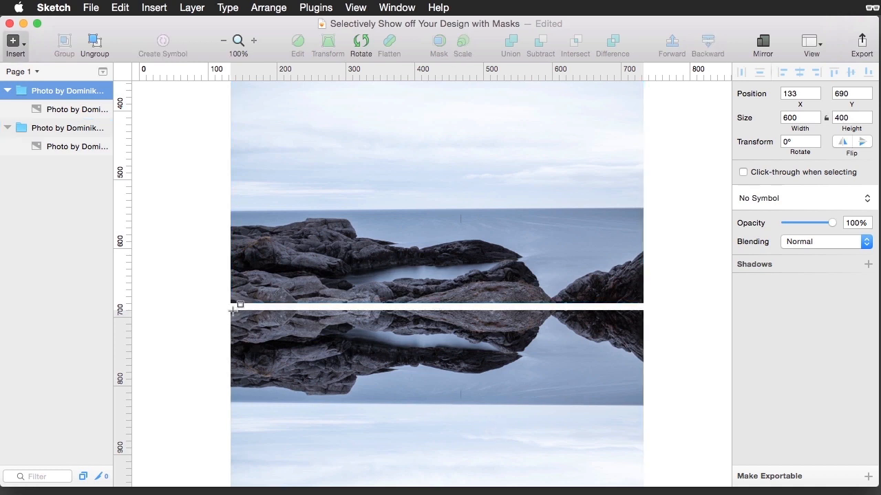
left_click_drag(233, 310, 643, 393)
left_click(741, 340)
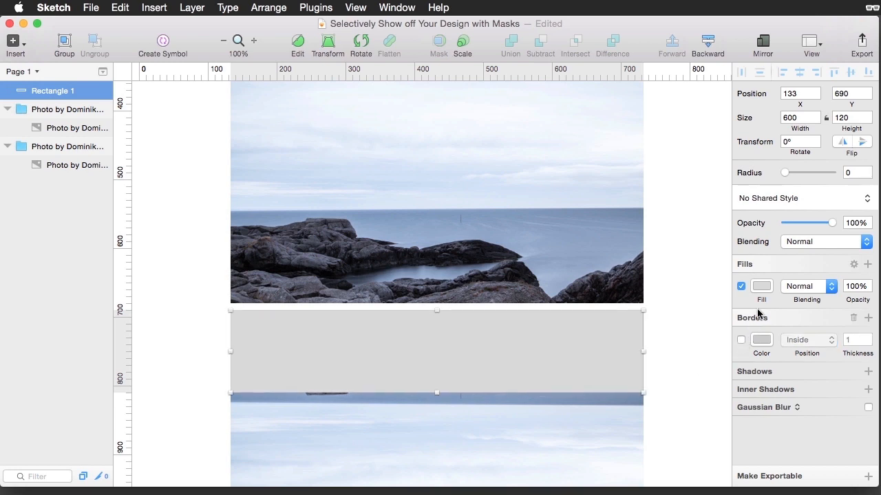
Fill the rectangle with the global transparent-to-black linear gradient and rotate it twice so black lies at the upper edge
left_click(762, 286)
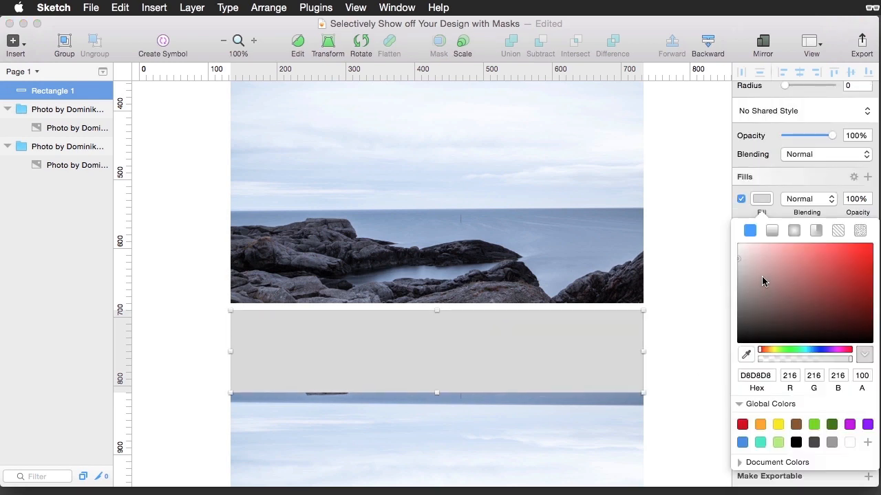
left_click(772, 230)
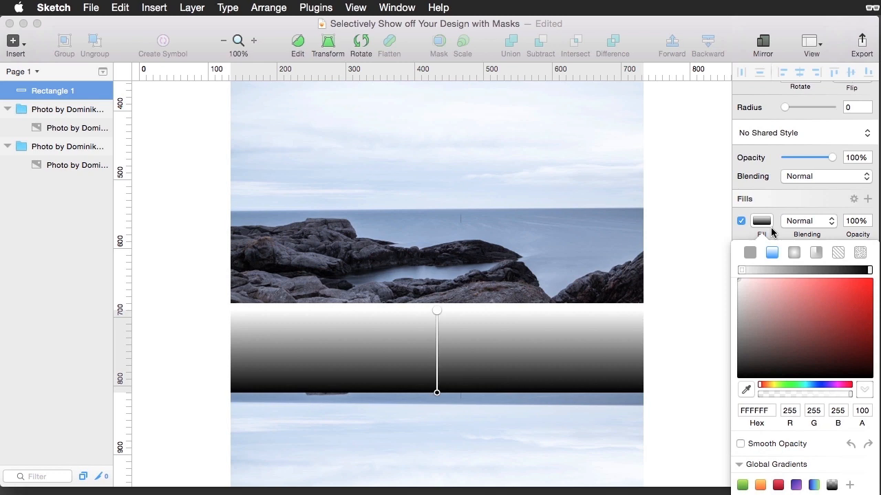
left_click(831, 486)
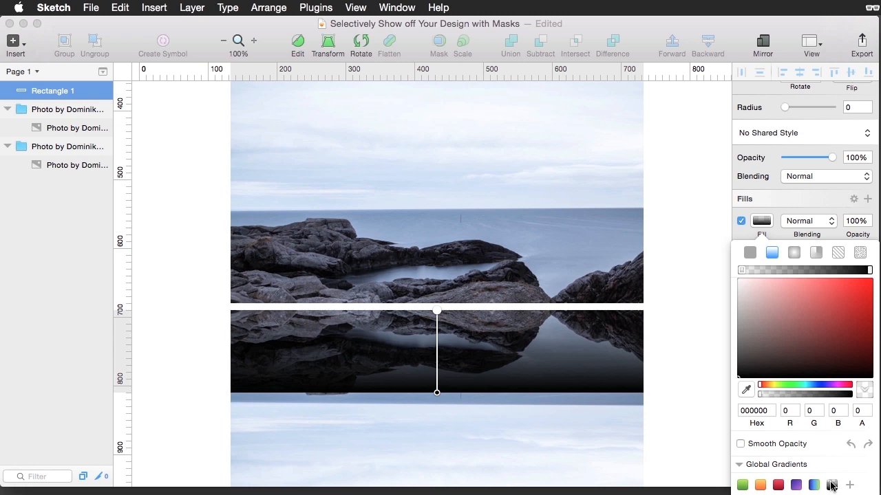
left_click(851, 445)
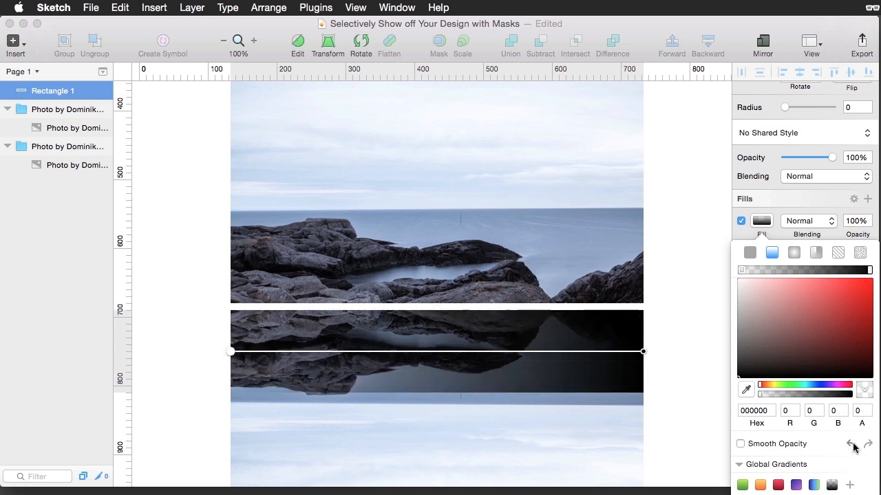
left_click(851, 445)
left_click(680, 372)
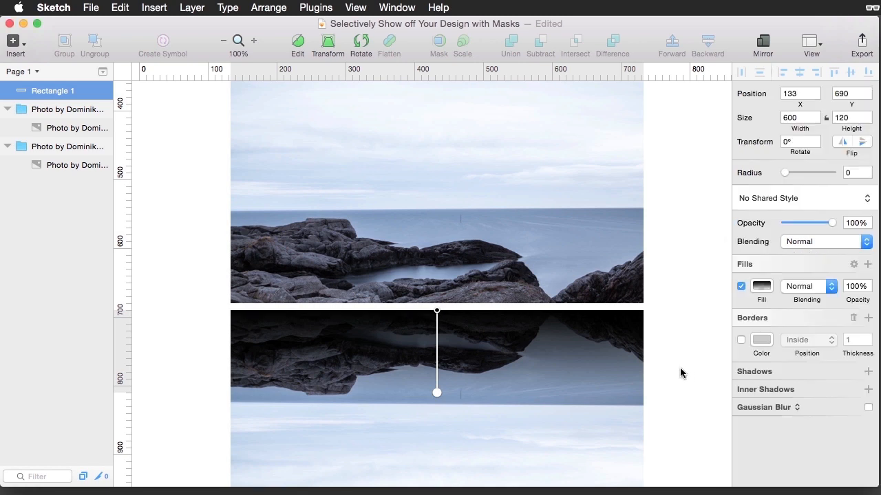
Mask the flipped photo with the gradient rectangle and move the masked reflection up 10 px against the original photo
left_click_drag(680, 367, 446, 407)
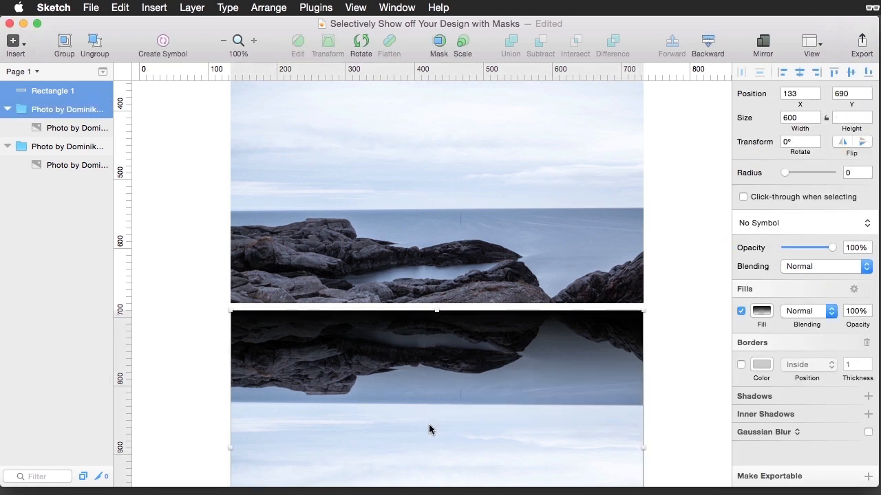
left_click(192, 7)
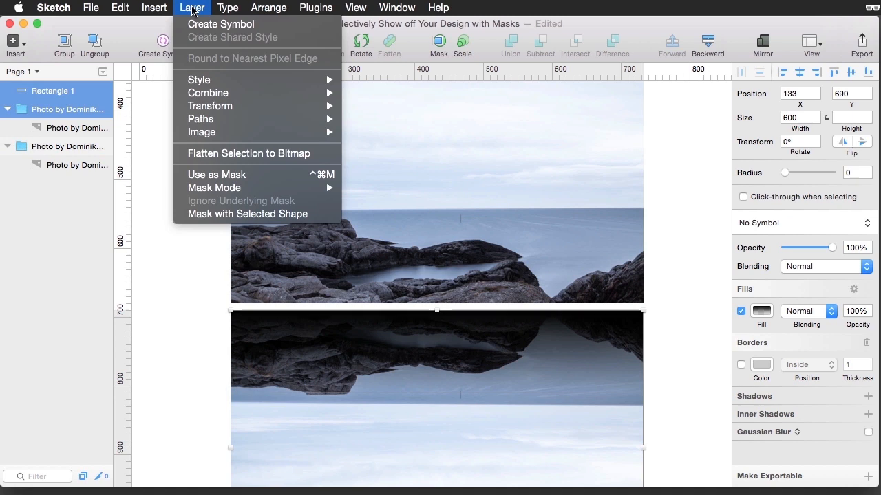
left_click(224, 214)
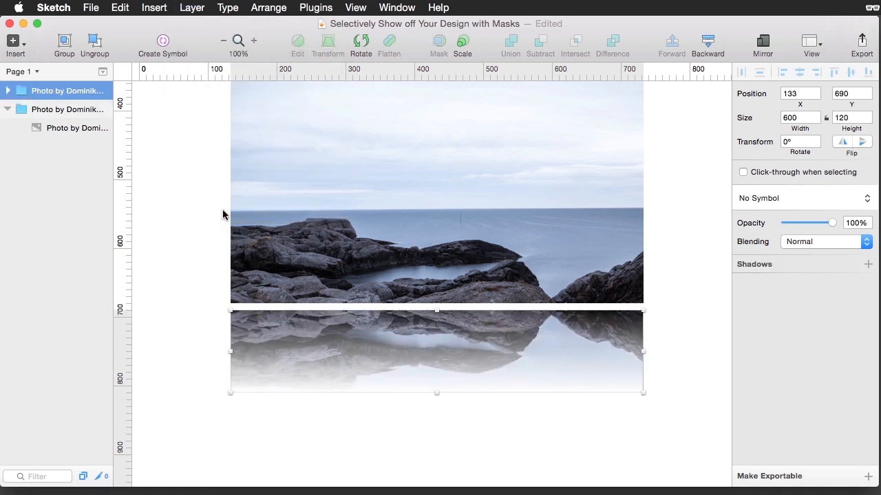
key("shift+Up")
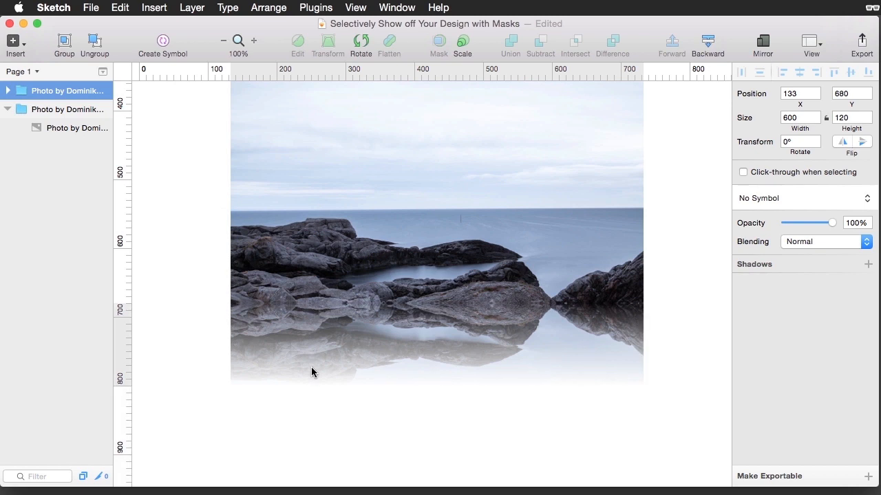
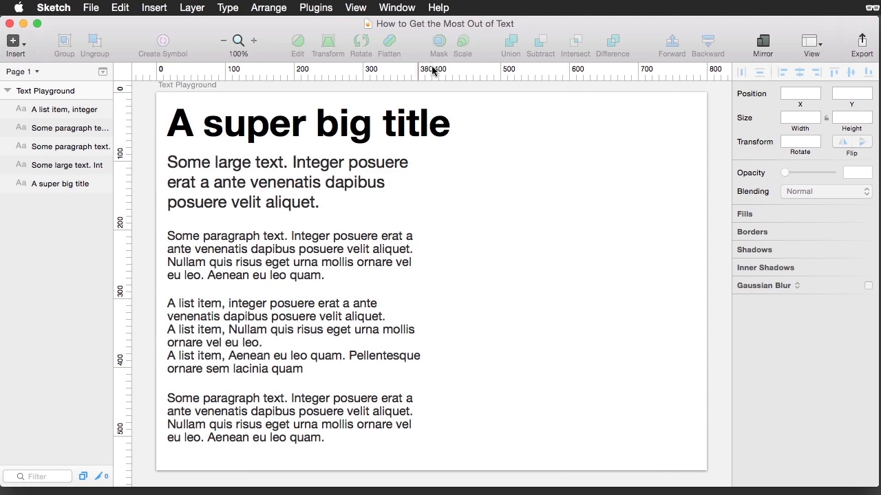
Set the typeface of all five text layers on the Text Playground artboard to Georgia
left_click(376, 131)
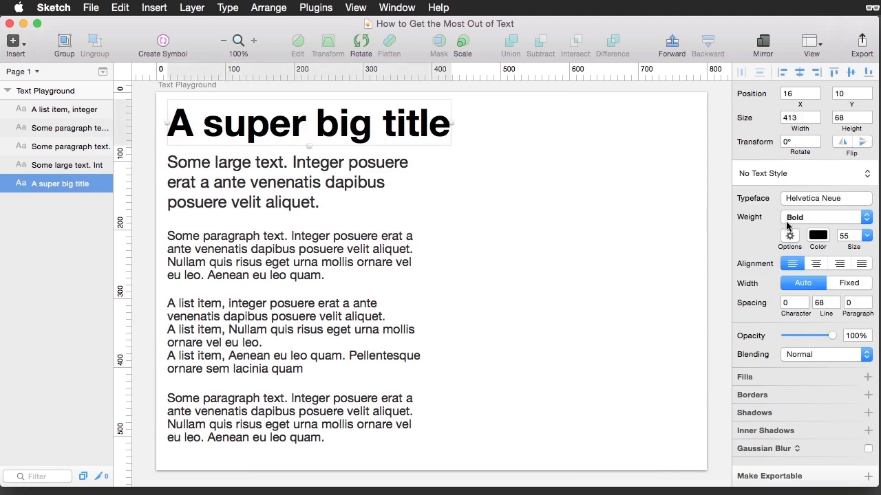
left_click(365, 190)
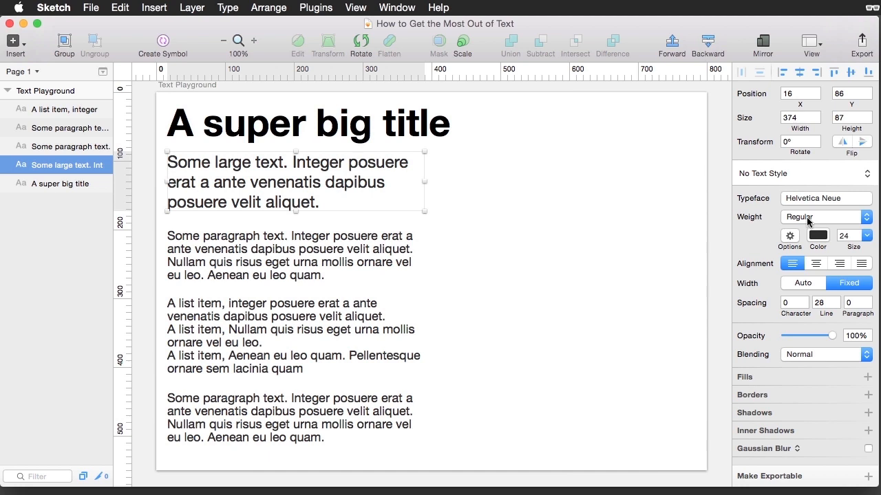
left_click_drag(499, 112, 194, 435)
left_click(802, 201)
type("georgia")
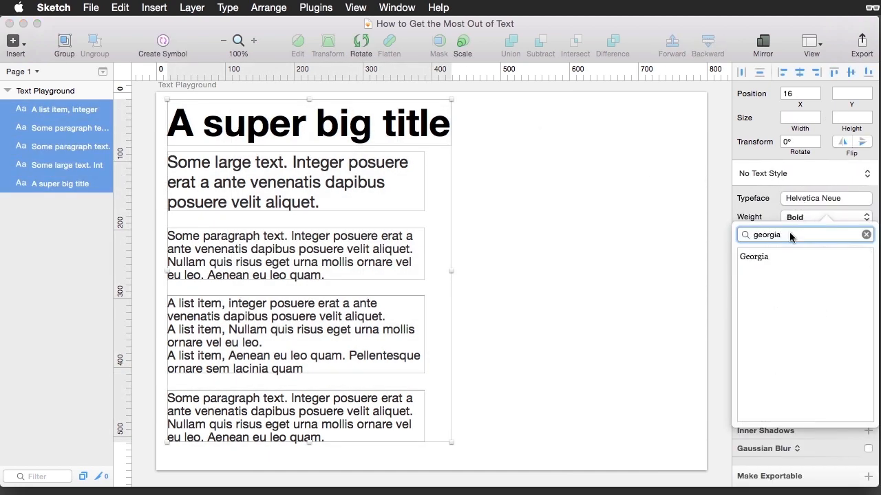
left_click(766, 256)
left_click(626, 244)
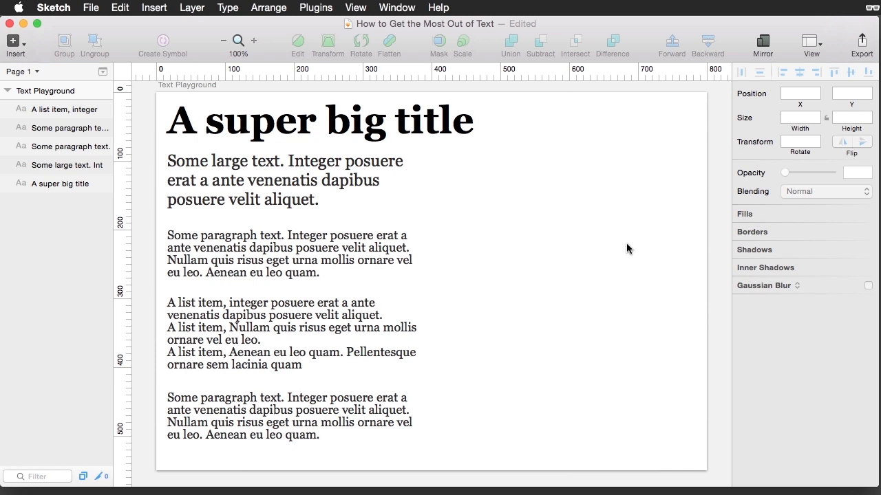
Format the whole list item text block as a list of type Bullet
double_click(280, 331)
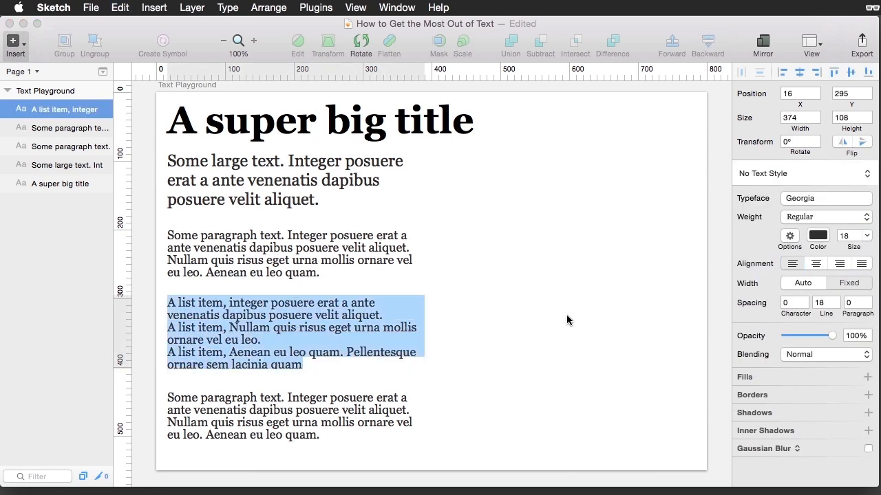
left_click(790, 237)
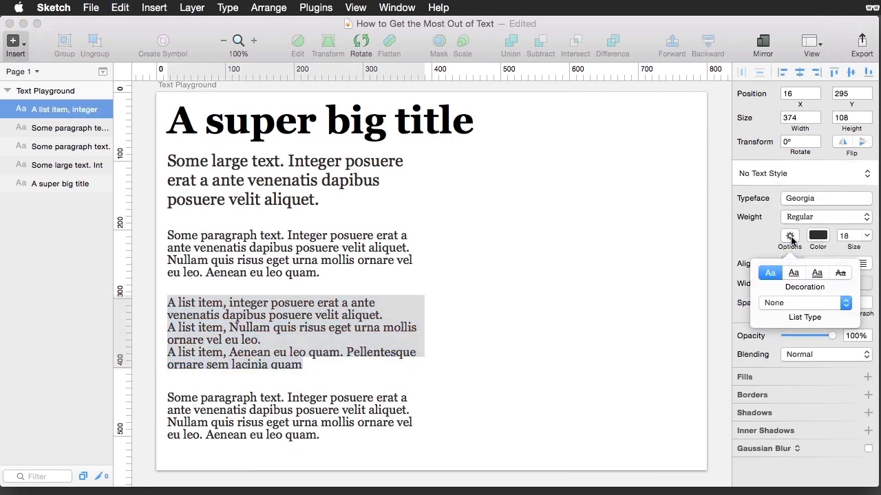
left_click(793, 304)
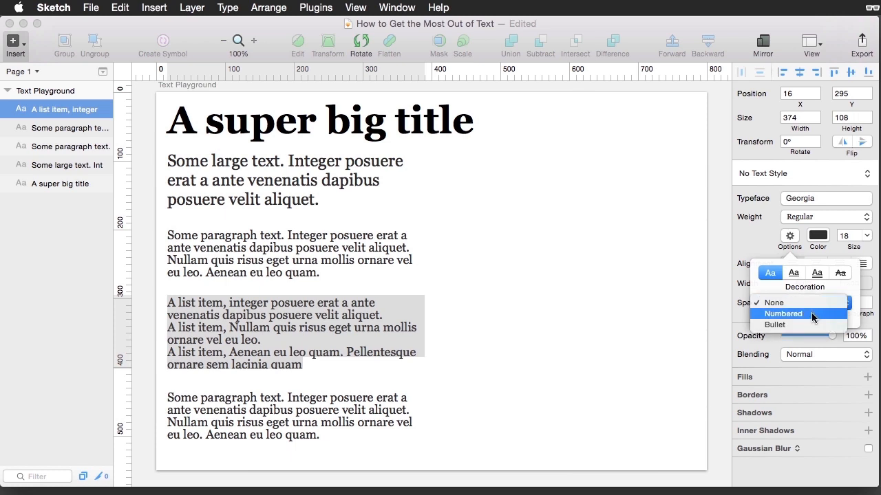
left_click(804, 325)
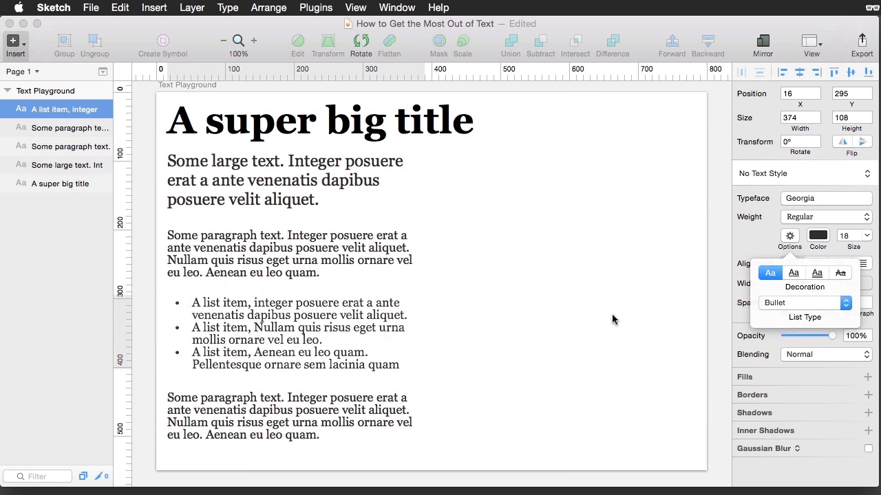
left_click(570, 322)
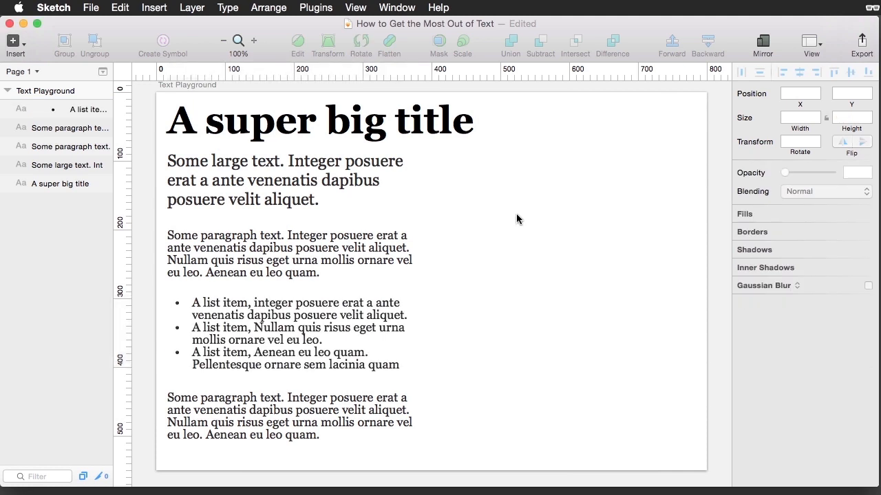
Set the character spacing of the "A super big title" text to 1
left_click(413, 125)
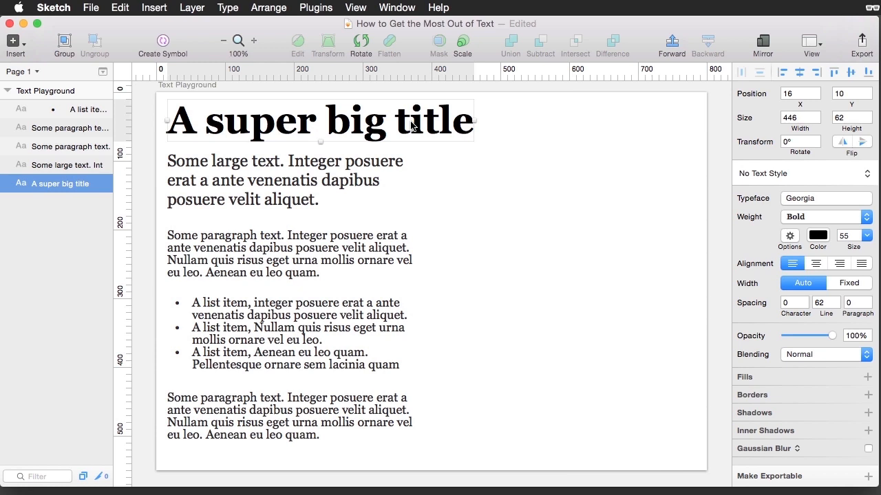
left_click(787, 301)
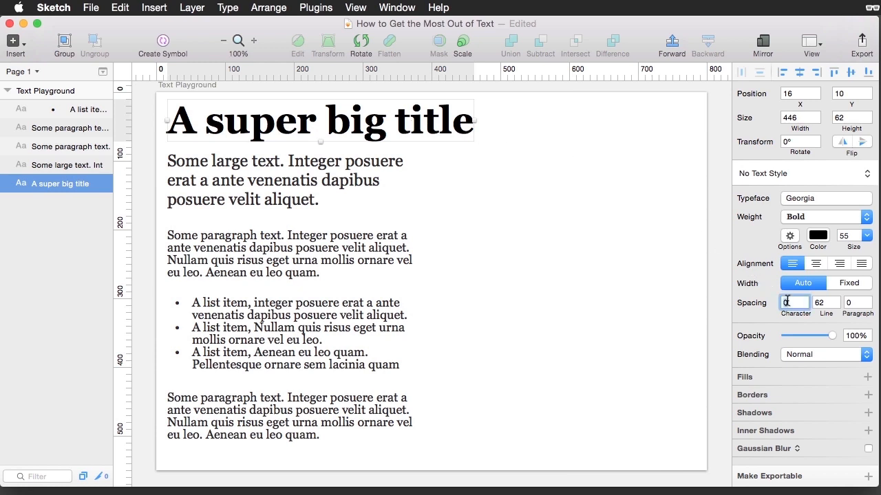
key("Up")
key("Return")
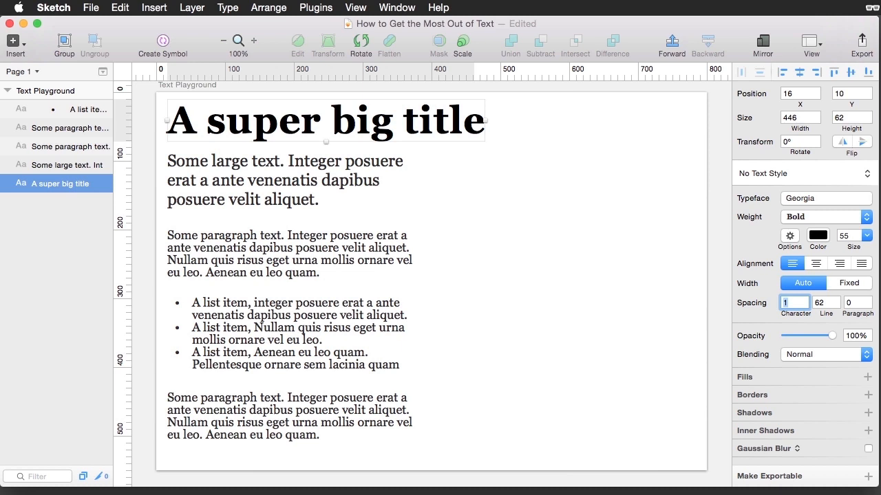
Set the line spacing of the "Some large text" block to 24
left_click(294, 184)
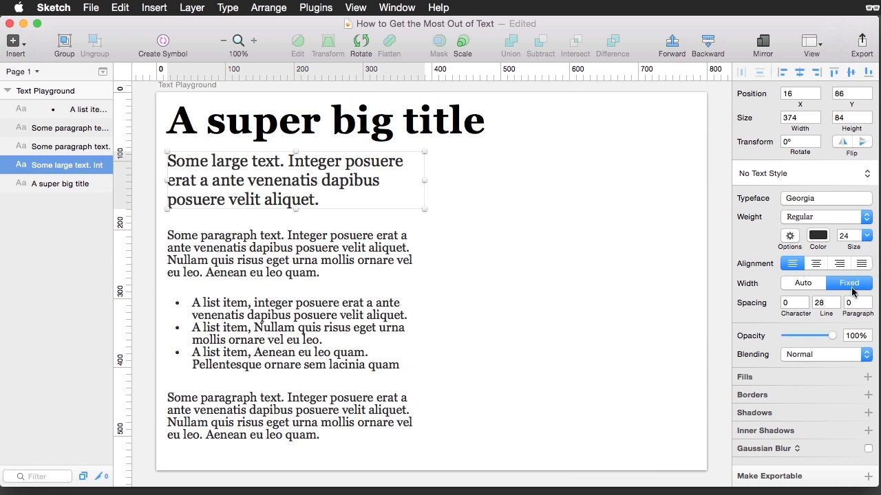
left_click(822, 303)
type("24")
key("Return")
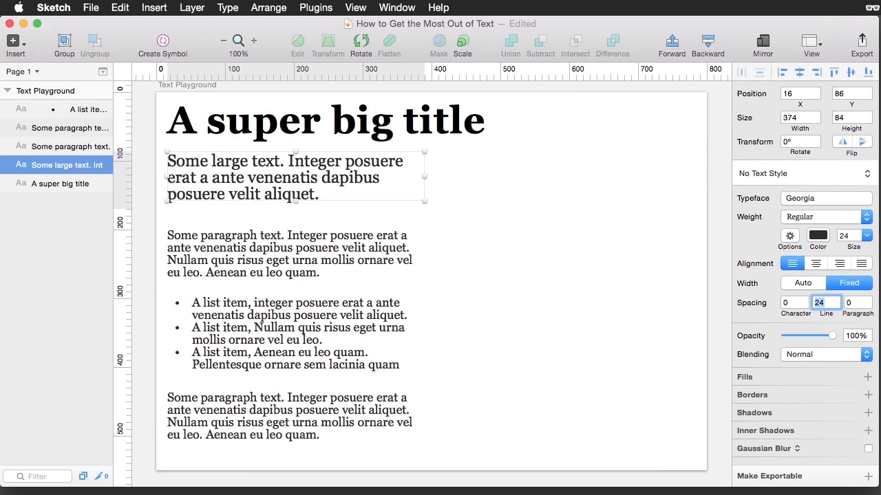
Set the line spacing of the paragraph text above the bulleted list to 21
left_click(308, 255)
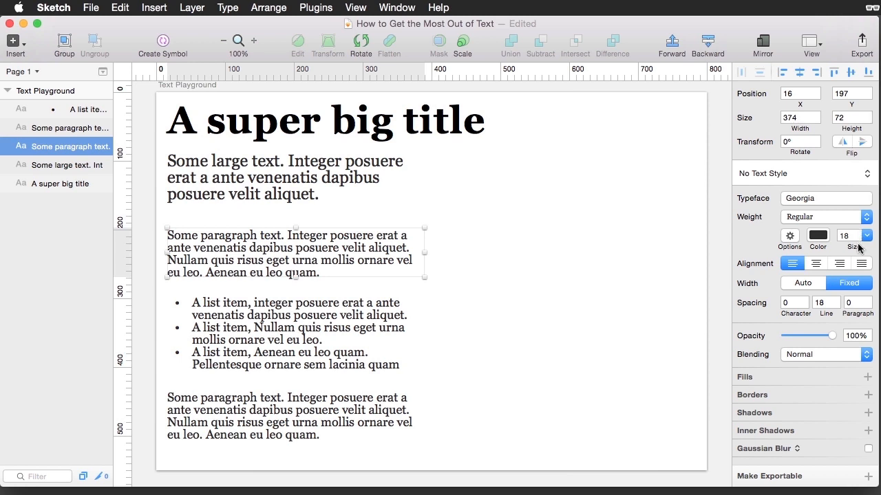
double_click(826, 307)
type("21")
key("Return")
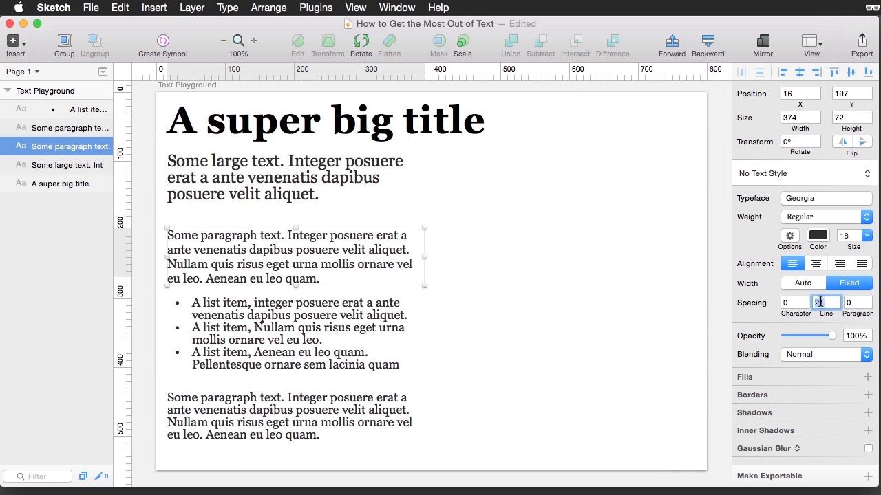
Create a new text style named "paragraph" from the paragraph text above the bulleted list
left_click(768, 174)
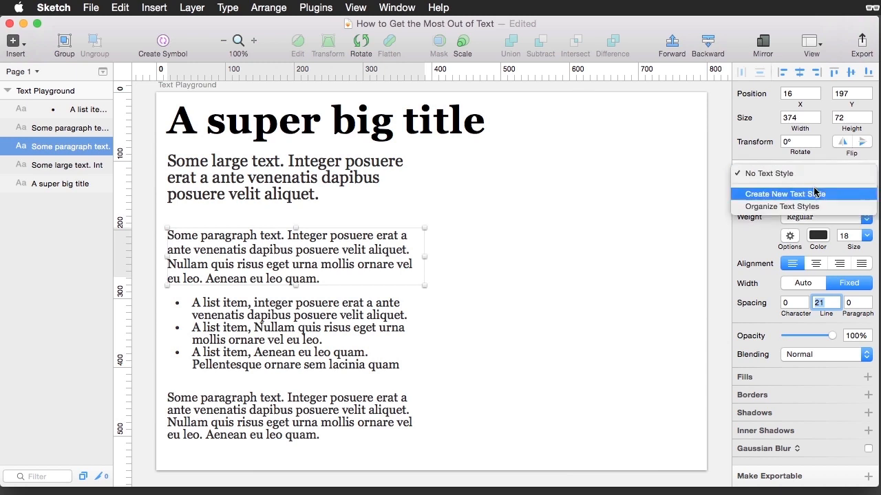
left_click(829, 194)
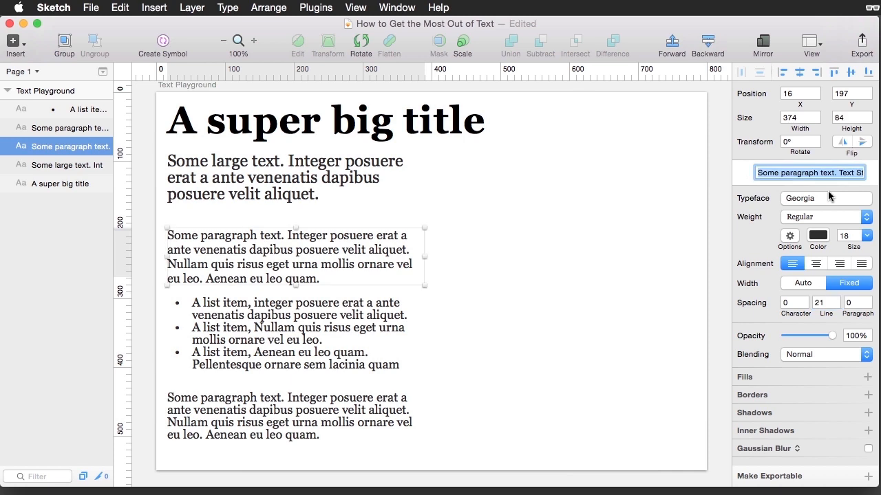
type("parag")
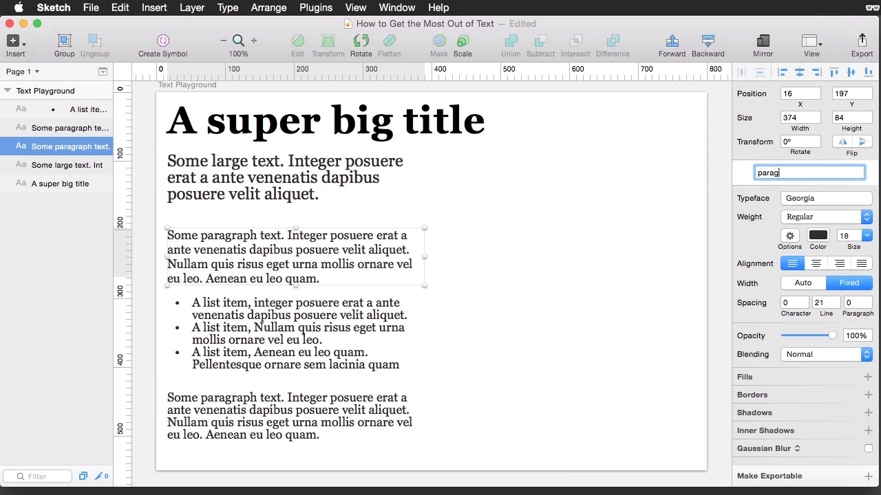
type("raph")
key("Return")
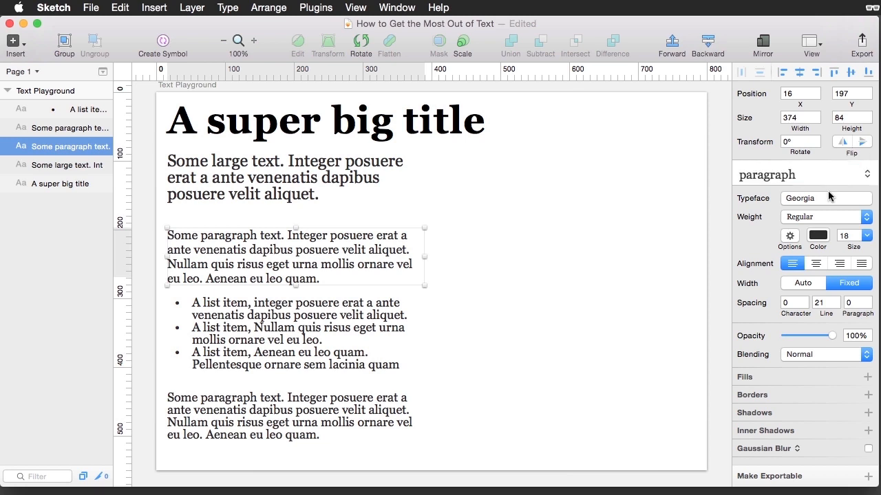
Apply the "paragraph" text style to the paragraph text below the bulleted list
left_click(322, 416)
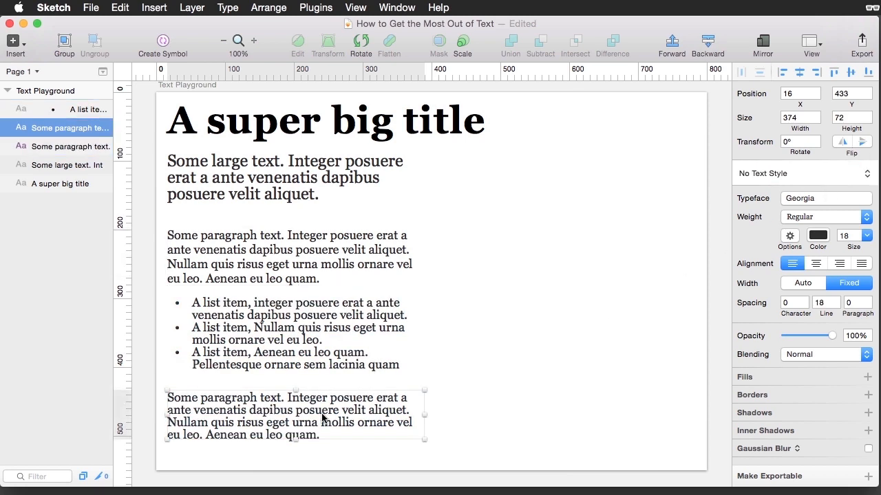
left_click(761, 172)
left_click(771, 197)
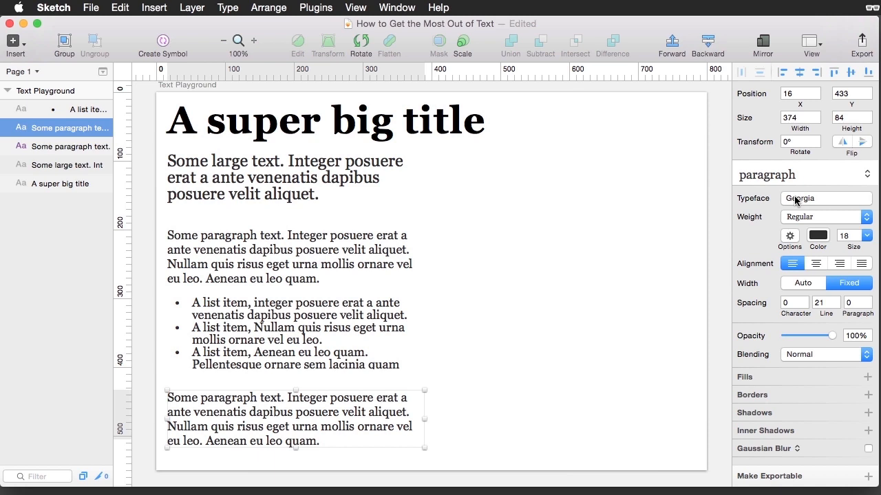
Draw a line about 400 px long, rising diagonally to the right in the empty area beside the paragraphs
left_click(13, 44)
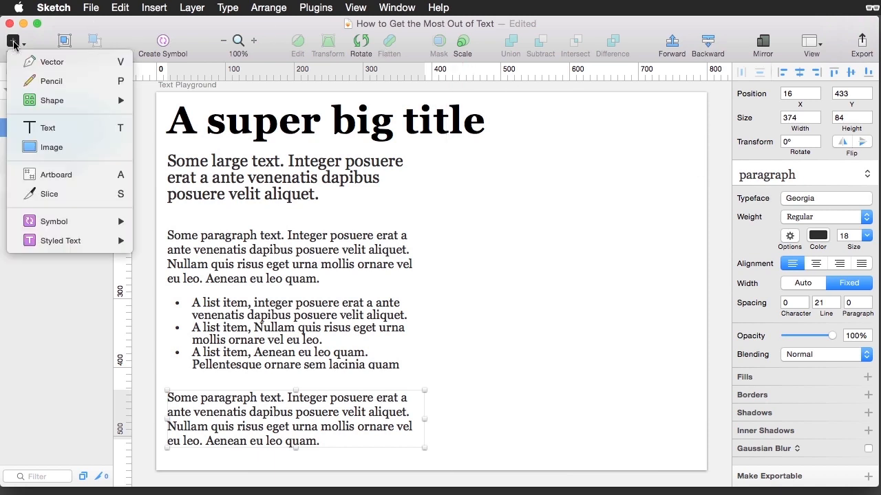
mouse_move(68, 98)
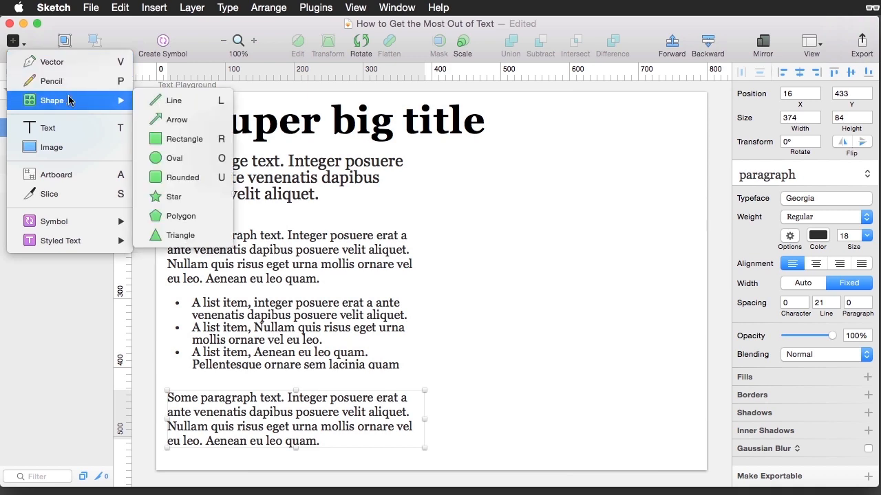
left_click(202, 102)
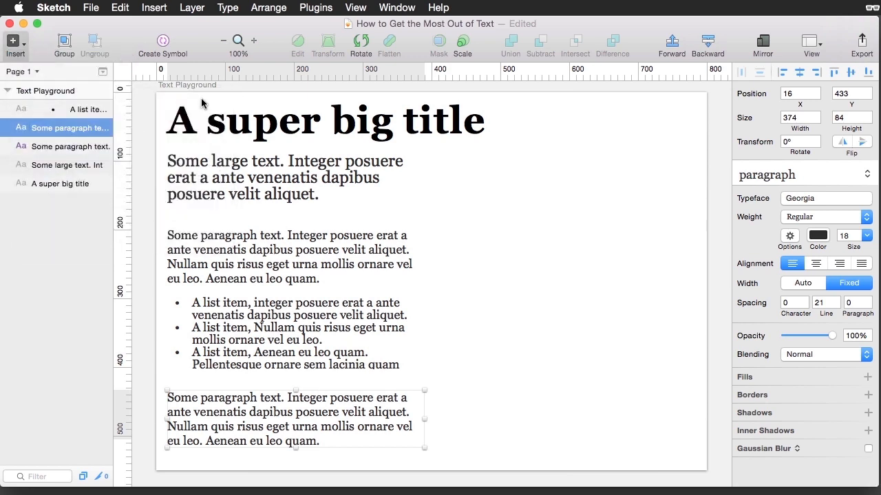
mouse_move(477, 432)
left_mouse_down()
mouse_move(688, 257)
mouse_move(671, 238)
left_mouse_up()
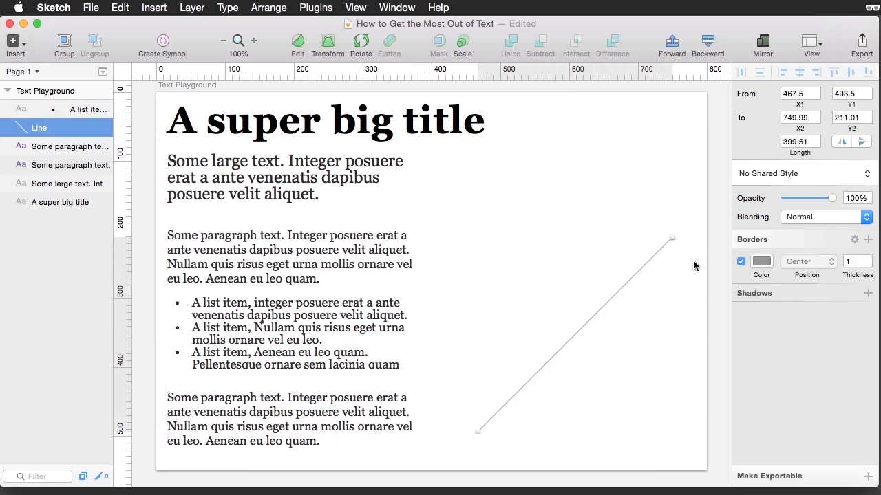
Add a text layer reading "Hello, you look nice today." over the lower part of the diagonal line
left_click(14, 43)
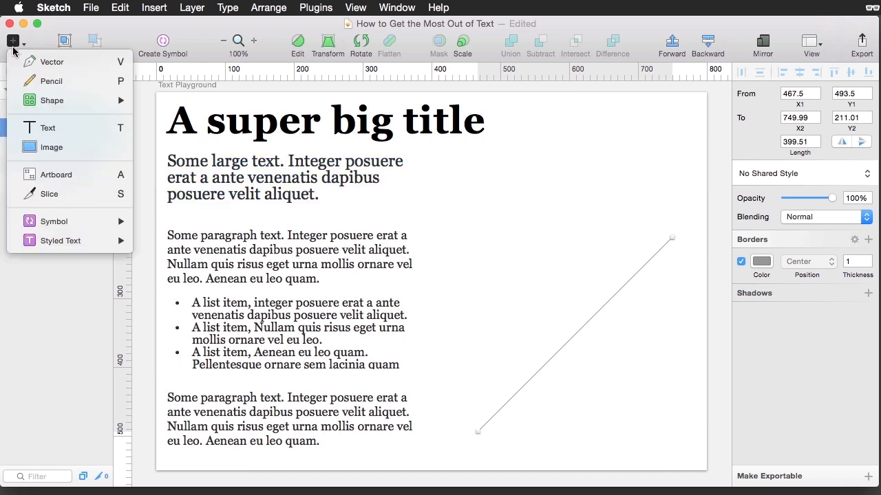
left_click(88, 128)
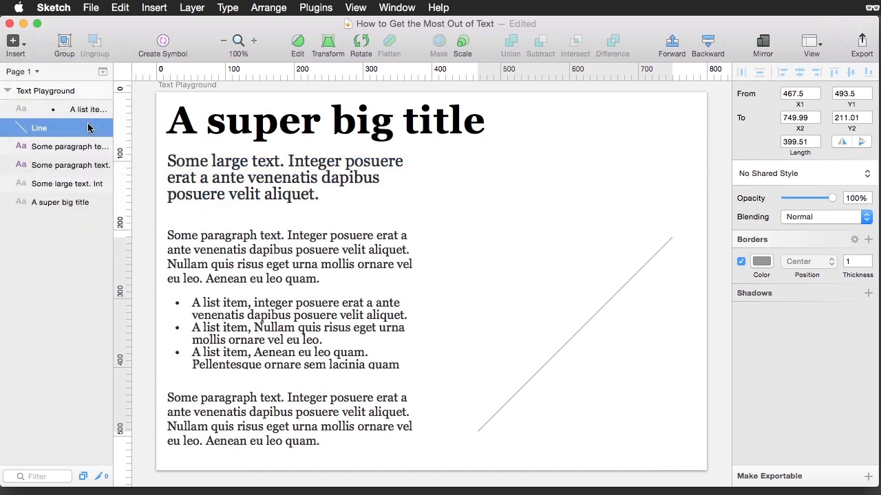
left_click(522, 374)
type("Hello, you look nice today.")
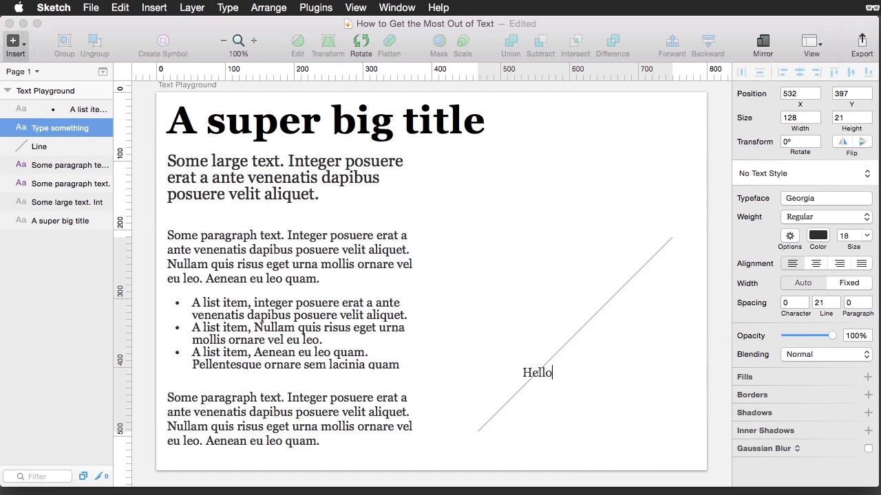
key("Escape")
Make the "Hello, you look nice today." text follow the diagonal line with Text on Path
left_click_drag(622, 440, 520, 335)
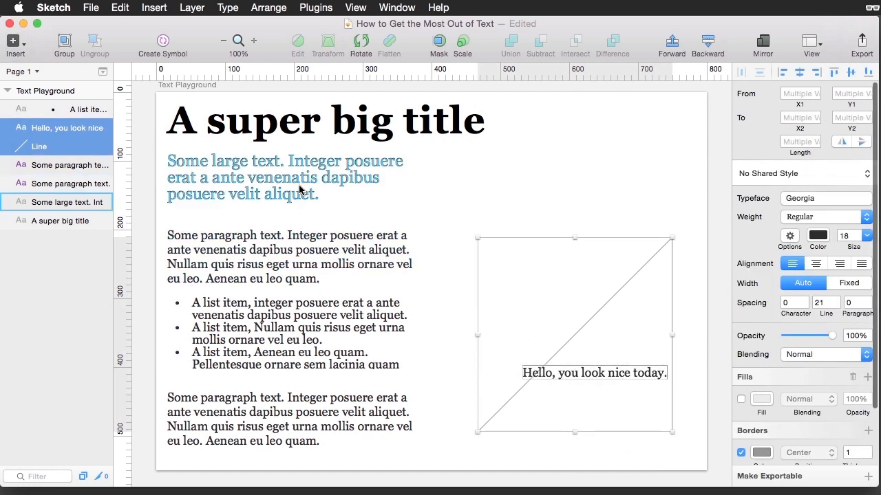
left_click(227, 8)
left_click(331, 188)
left_click(615, 218)
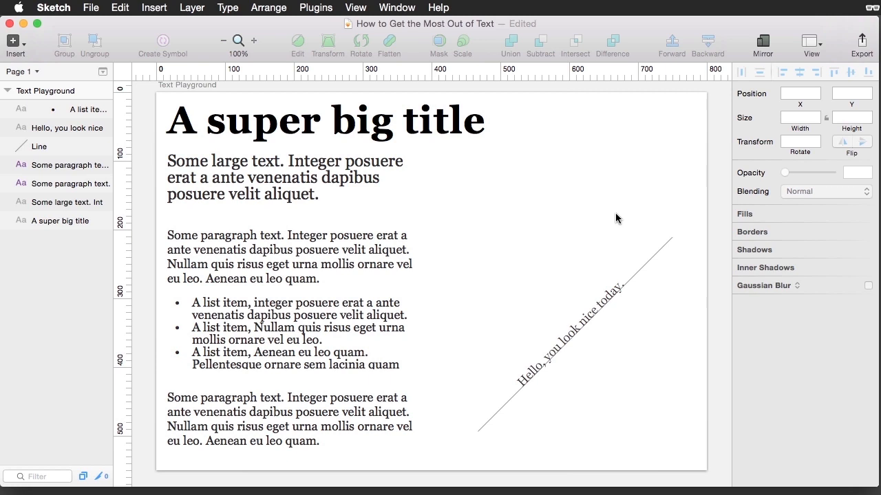
Convert the "A super big title" text to outlines and expand its layer to show the letter paths
left_click(440, 121)
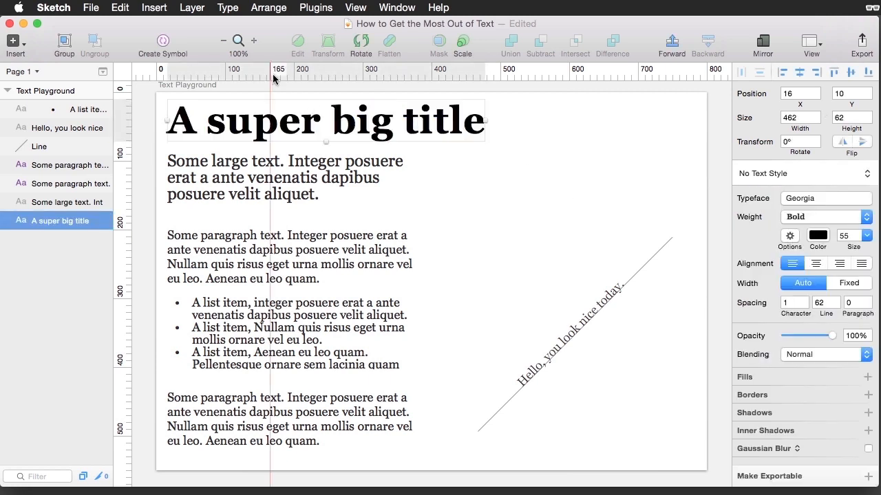
left_click(228, 7)
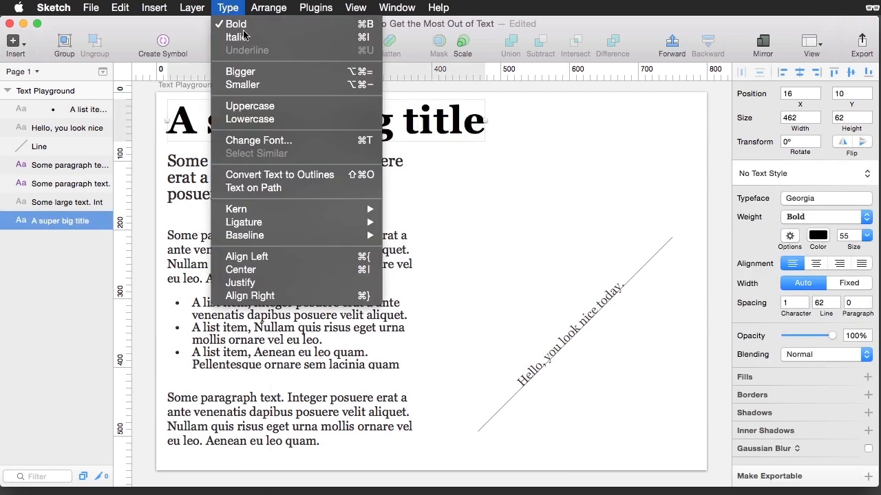
left_click(333, 176)
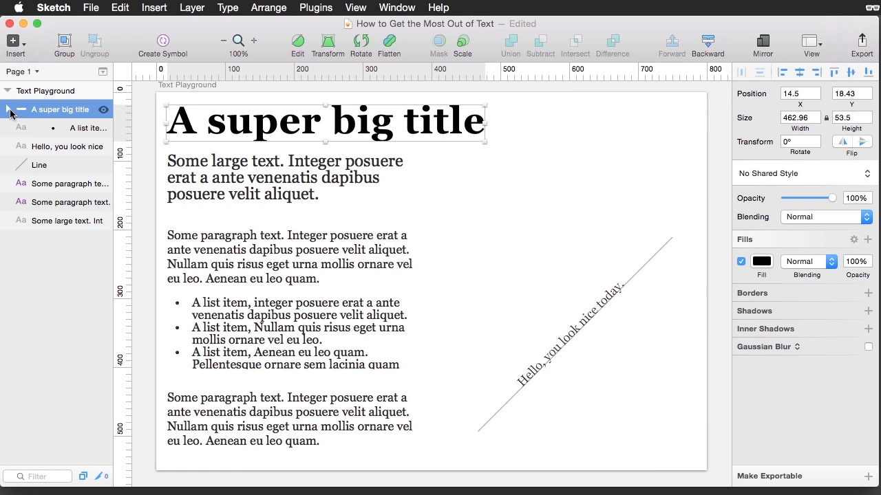
left_click(7, 111)
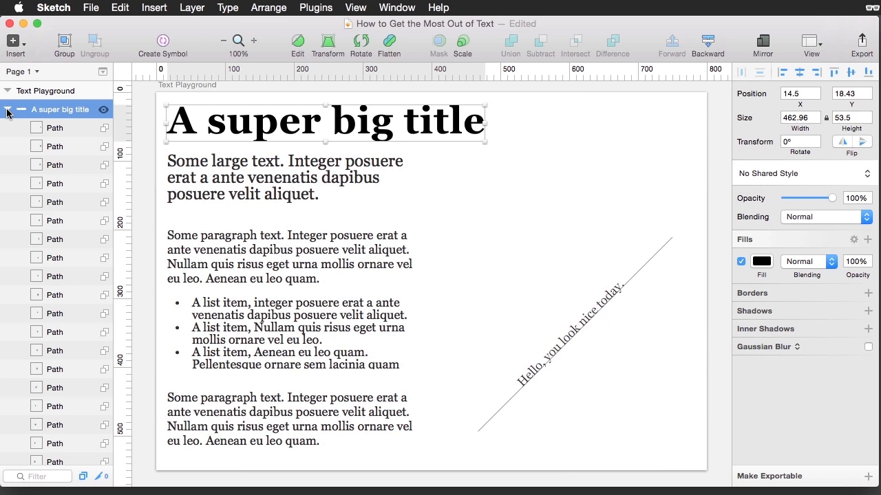
Turn off Sub-pixel Antialias Fonts in the general preferences
left_click(59, 7)
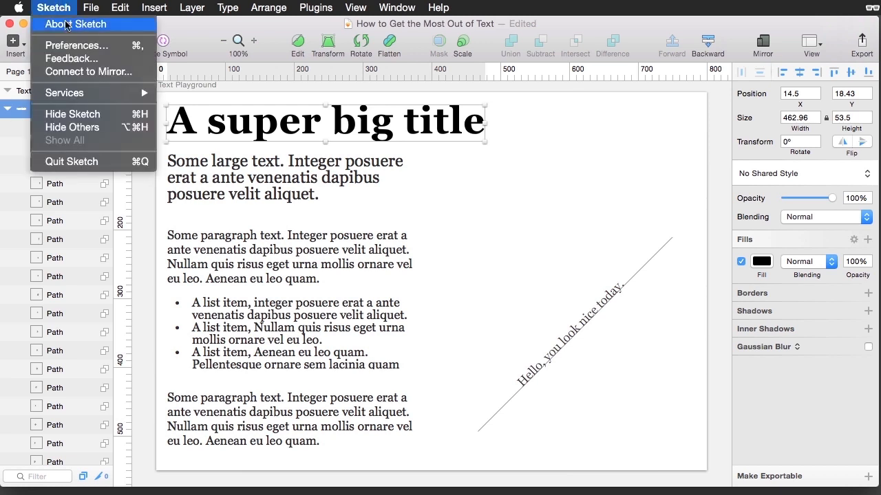
left_click(81, 45)
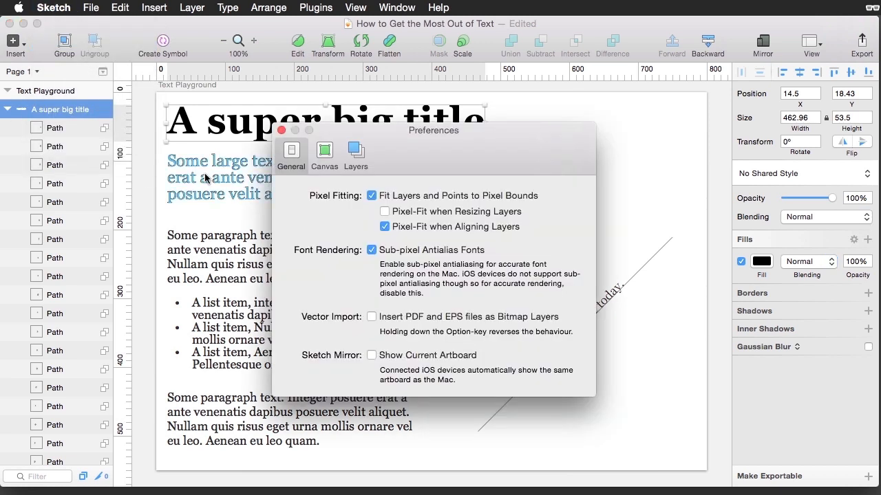
left_click(372, 251)
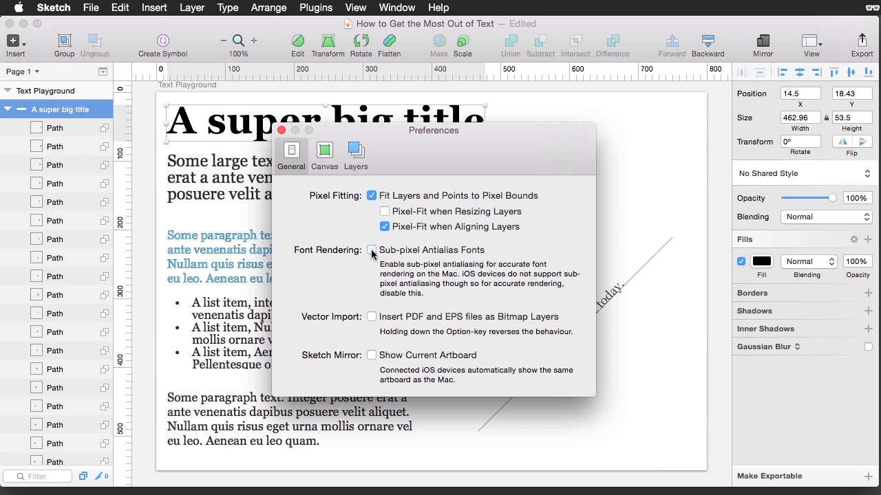
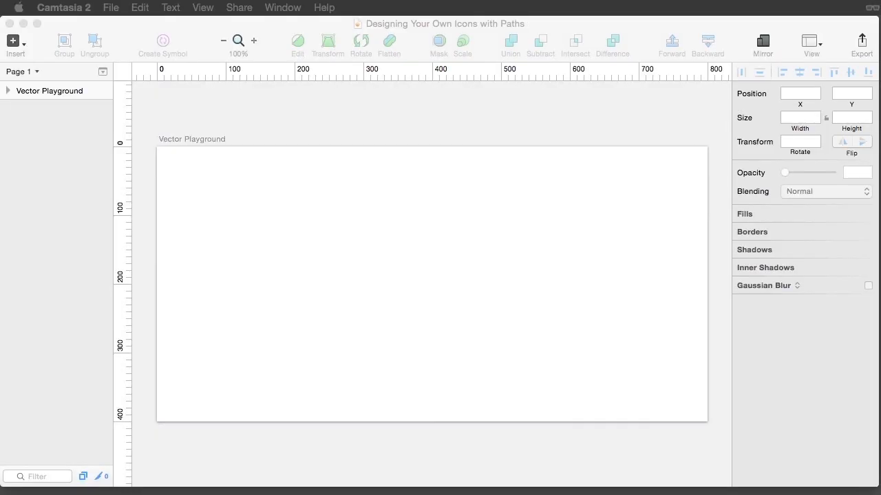
Draw a triangle about 86 px wide and 86 px high in the upper middle of the Vector Playground artboard
left_click(9, 45)
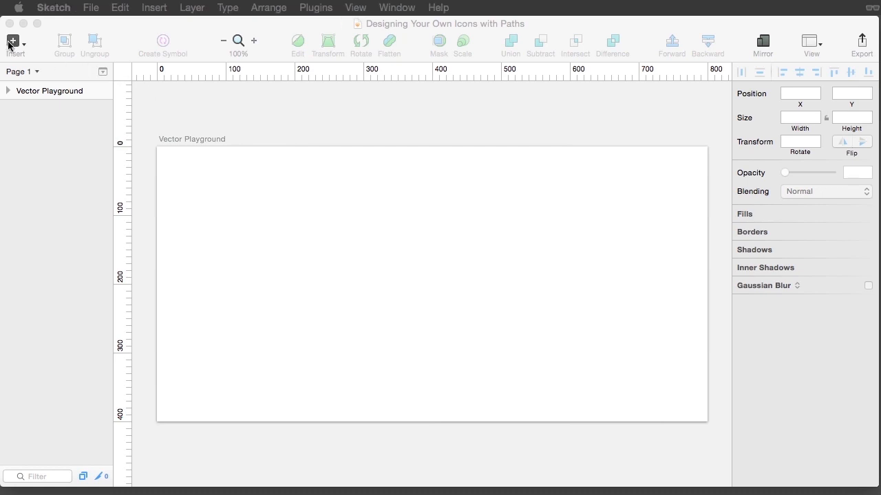
left_click(11, 43)
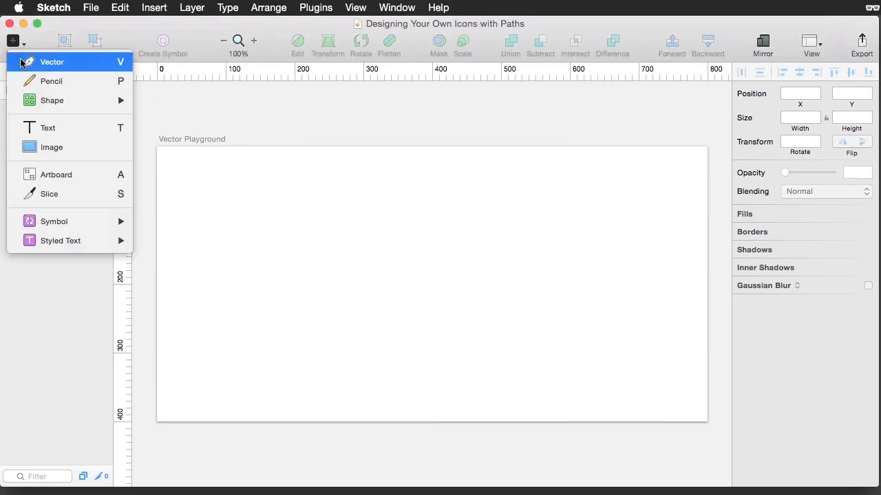
mouse_move(47, 99)
left_click(176, 237)
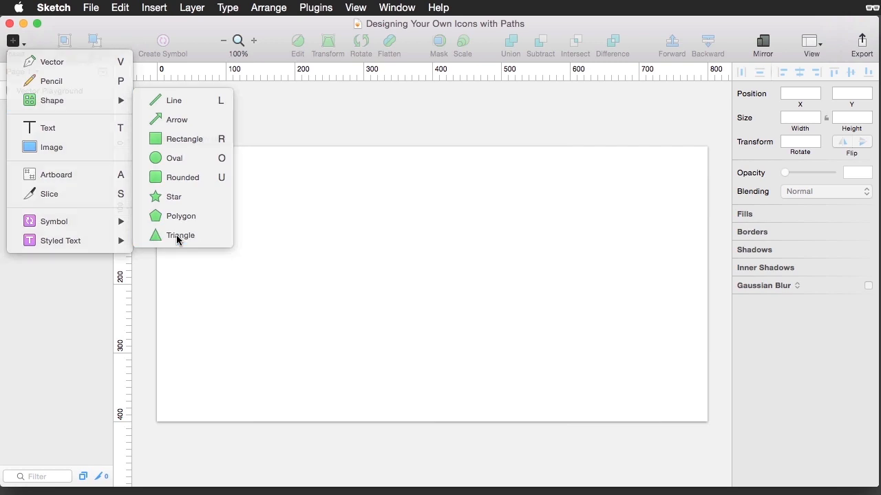
left_click_drag(393, 188, 452, 247)
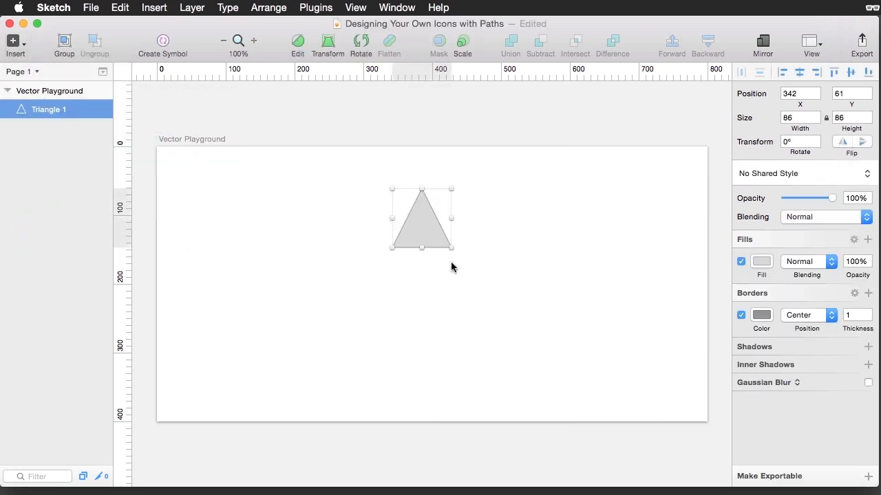
Edit the triangle's path and change its apex point to the Mirrored type
double_click(419, 229)
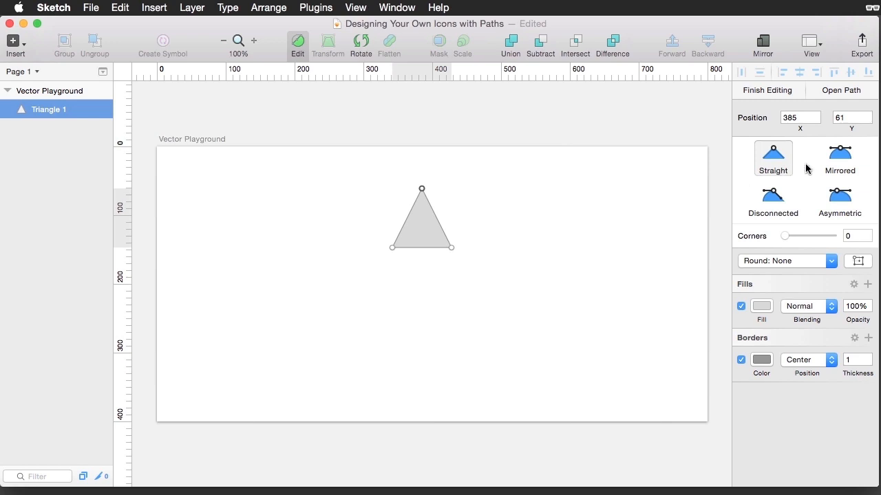
left_click(841, 161)
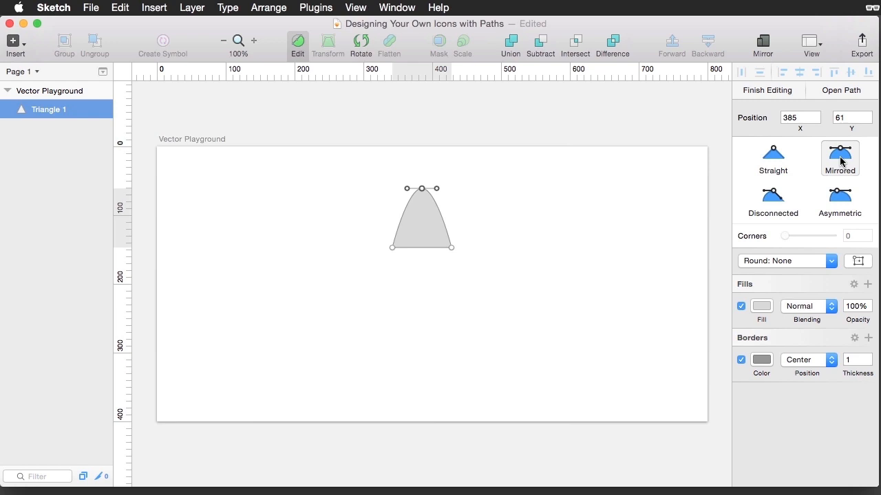
Try reshaping the apex by extending its right handle as Asymmetric and moving its left handle separately as Disconnected
left_click(838, 200)
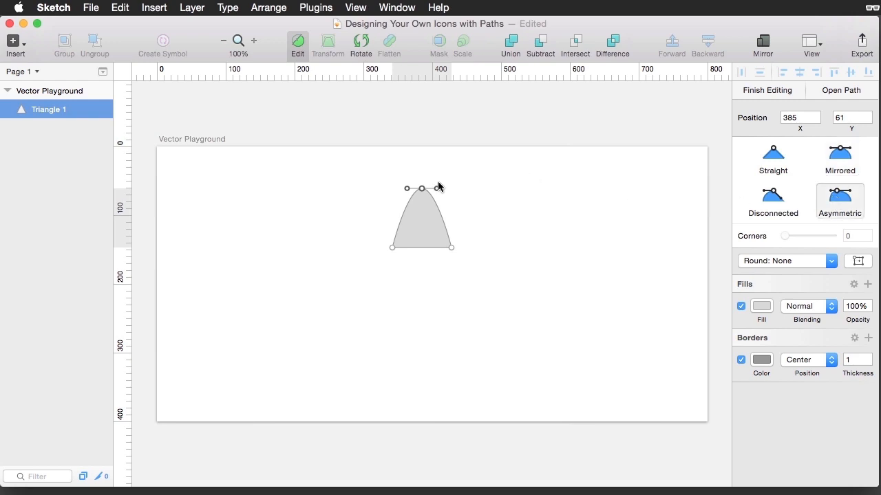
left_click_drag(436, 192, 523, 221)
left_click(771, 203)
left_click_drag(409, 194, 383, 165)
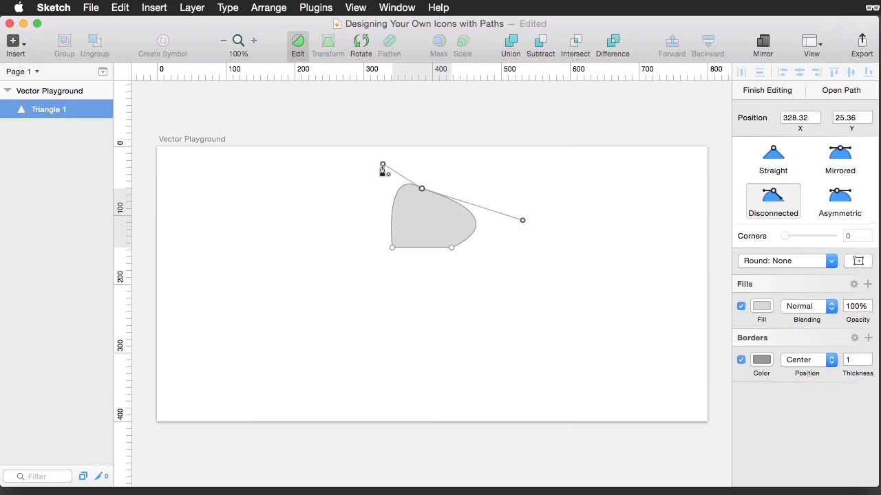
Finish editing the path and undo the asymmetric and disconnected handle changes at the apex
key("Return")
key("ctrl+z")
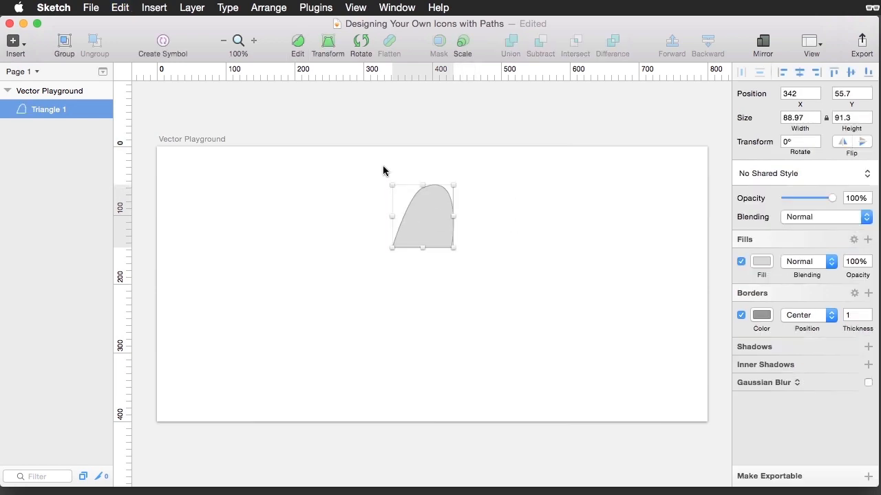
key("super+z")
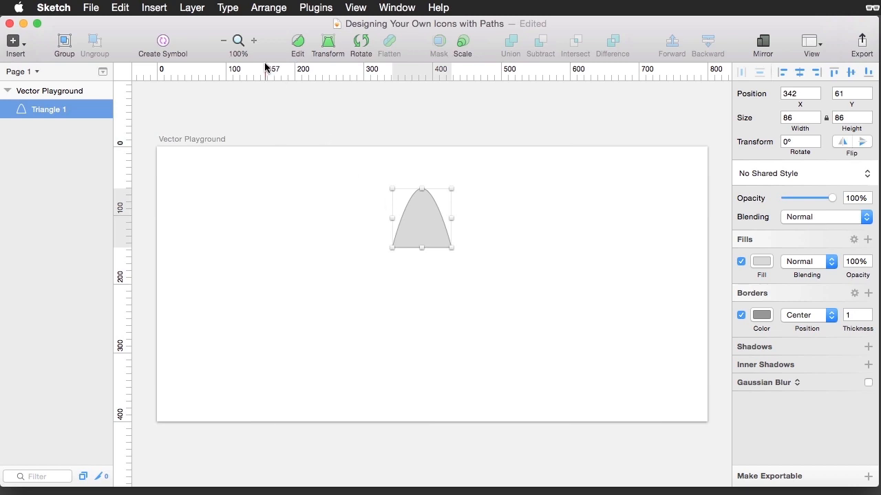
Create 6 rotated copies of the curved triangle around a point beneath it, forming an open ring of petals
left_click(196, 9)
mouse_move(309, 119)
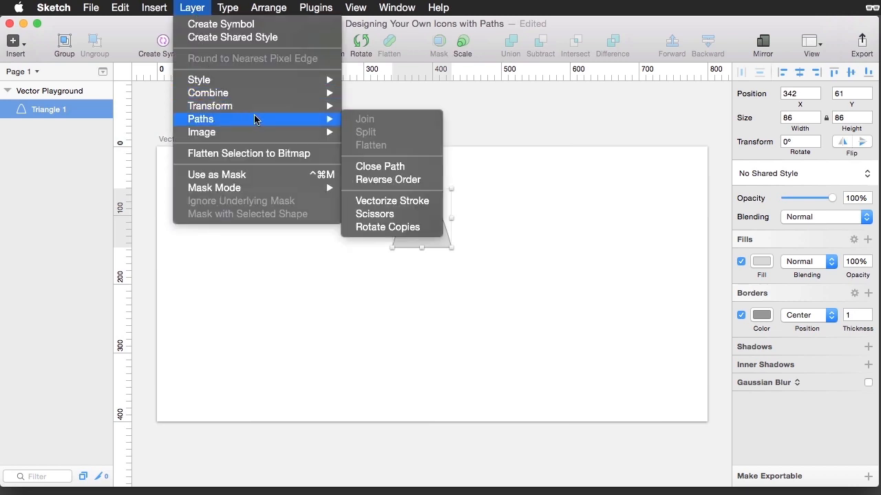
left_click(387, 227)
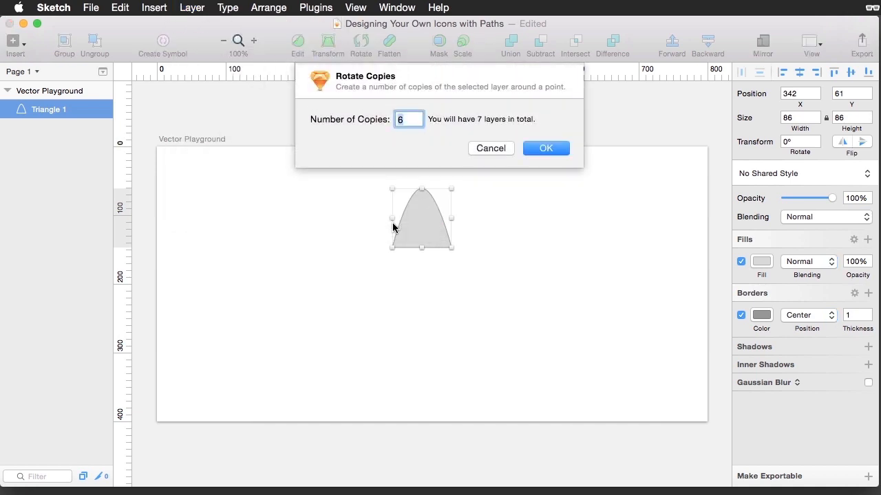
key("Return")
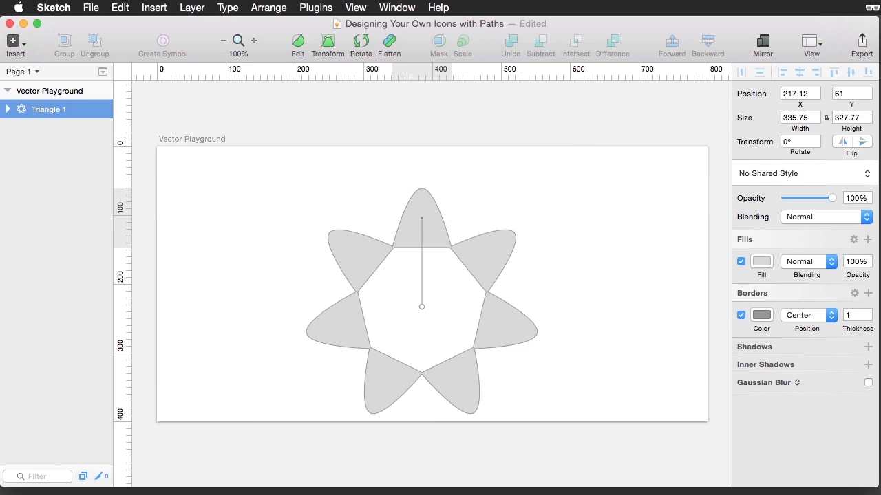
Duplicate the Vector Playground artboard and delete the petal ring from the copy
left_click(186, 138)
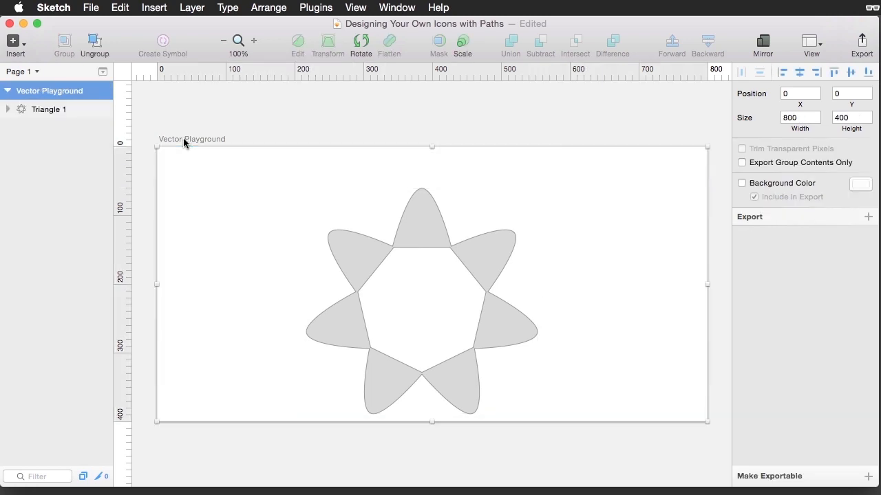
left_click(119, 7)
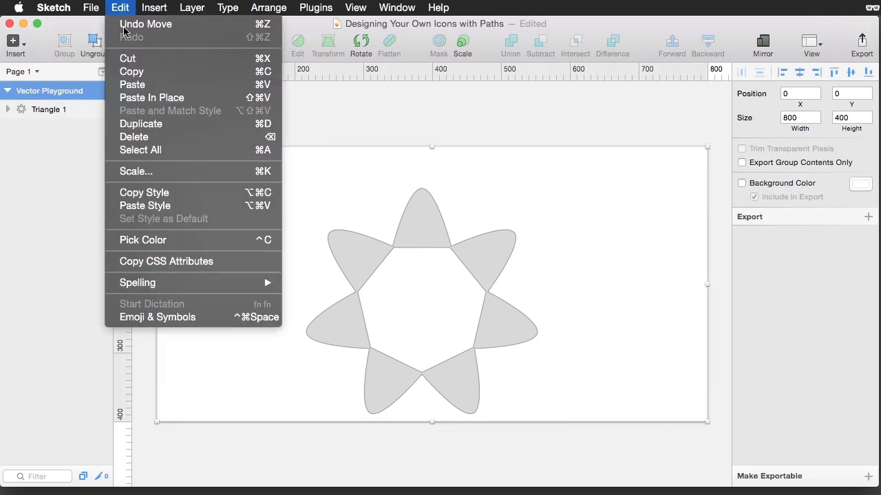
left_click(131, 124)
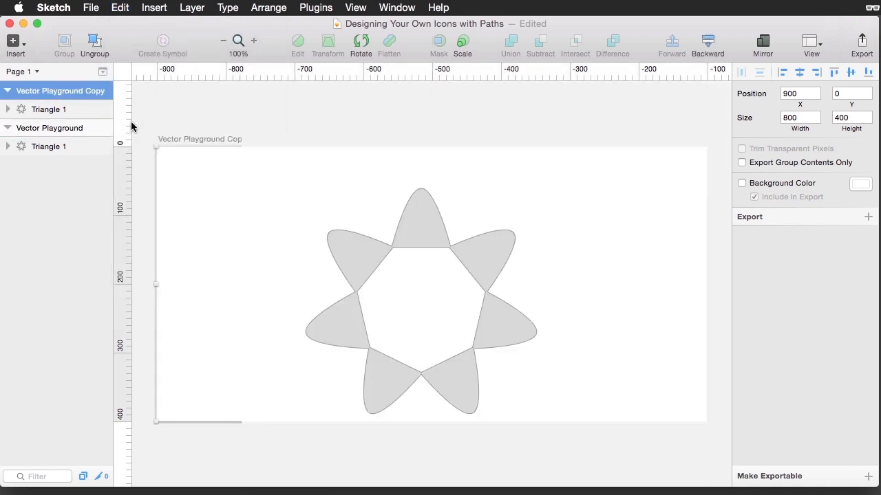
left_click(433, 131)
left_click(428, 224)
key("Delete")
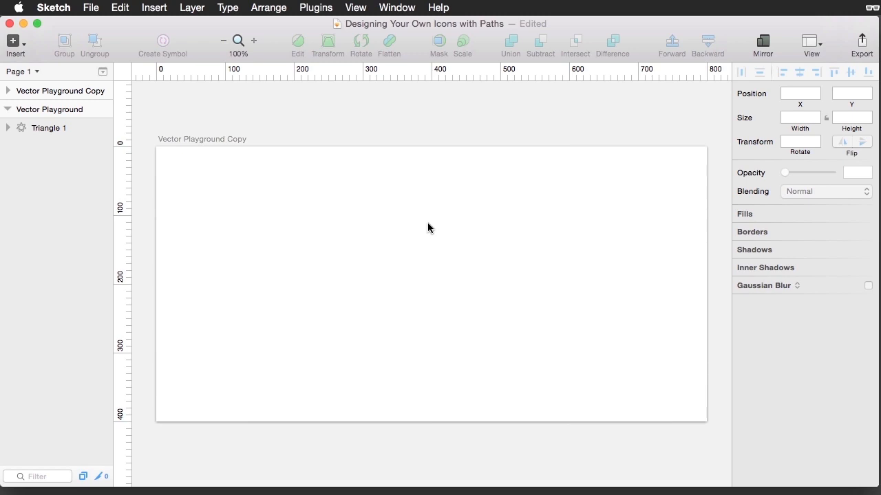
Draw a rounded square about 194 px wide in the middle of the copied artboard and set its corner radius to 21
left_click(15, 43)
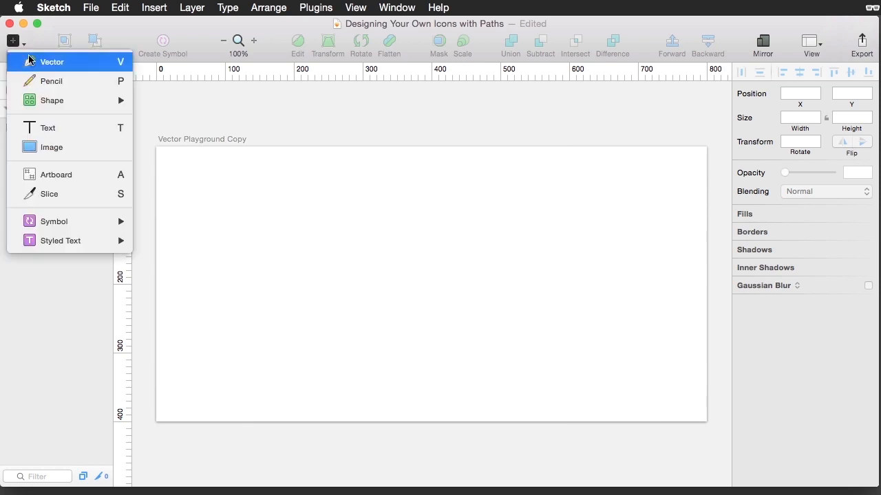
mouse_move(77, 103)
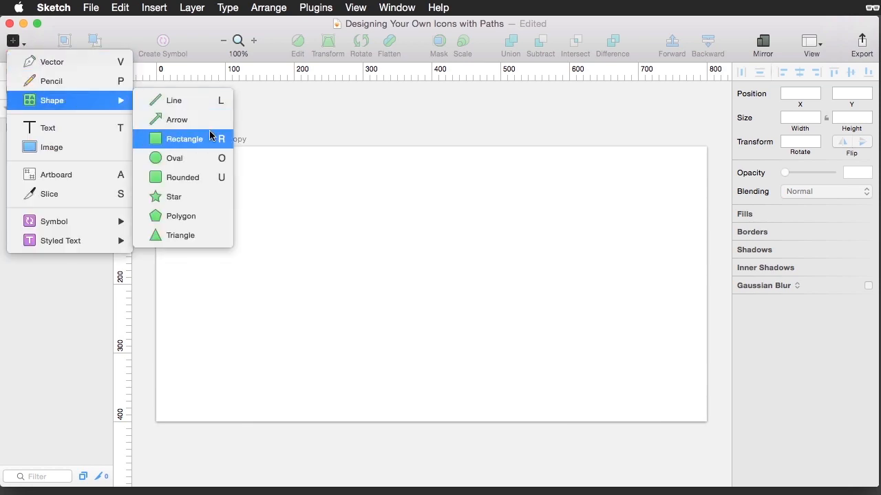
left_click(204, 180)
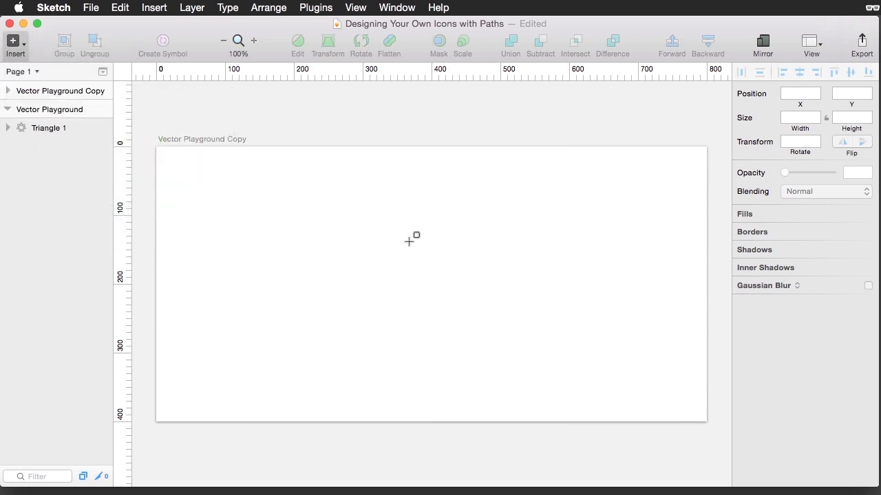
left_click_drag(361, 207, 501, 341)
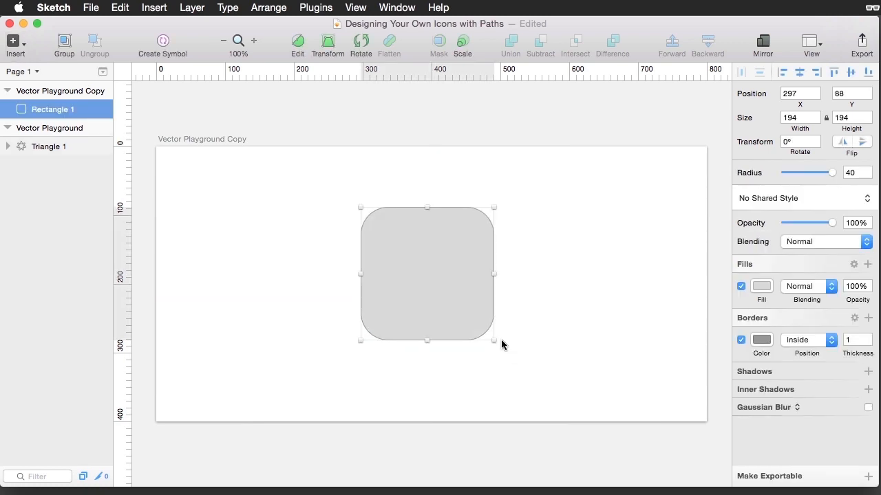
left_click_drag(830, 176, 809, 174)
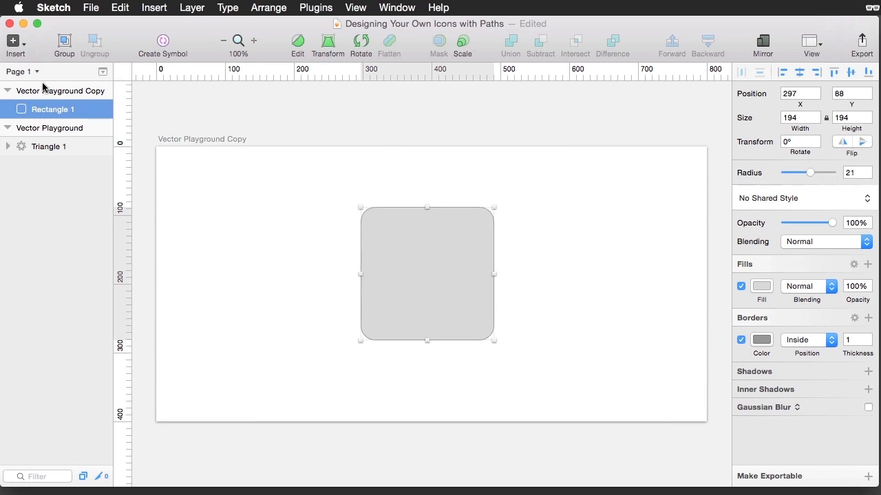
Draw a horizontal rounded bar about 121 px wide and 32 px high overlapping the rounded square's right edge
left_click(19, 46)
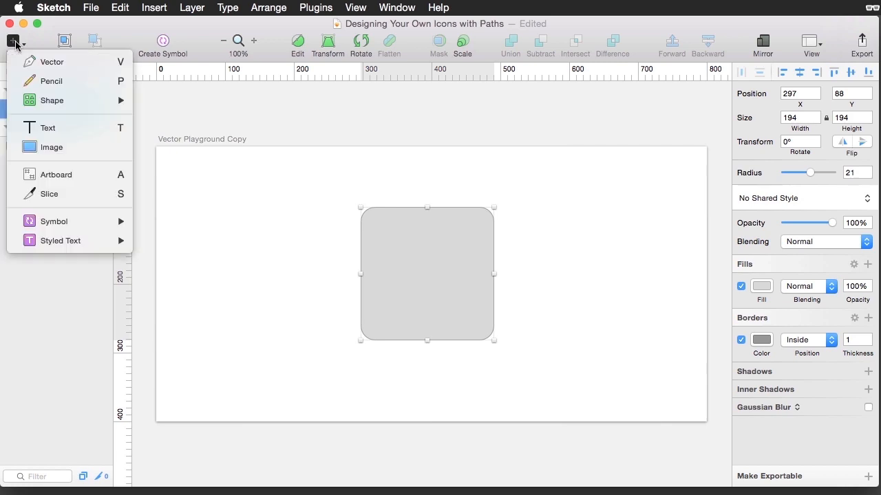
mouse_move(71, 105)
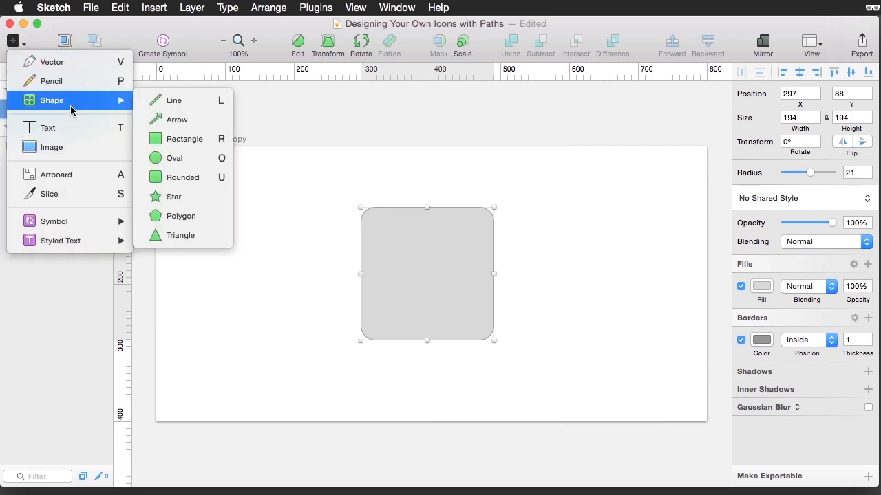
left_click(219, 178)
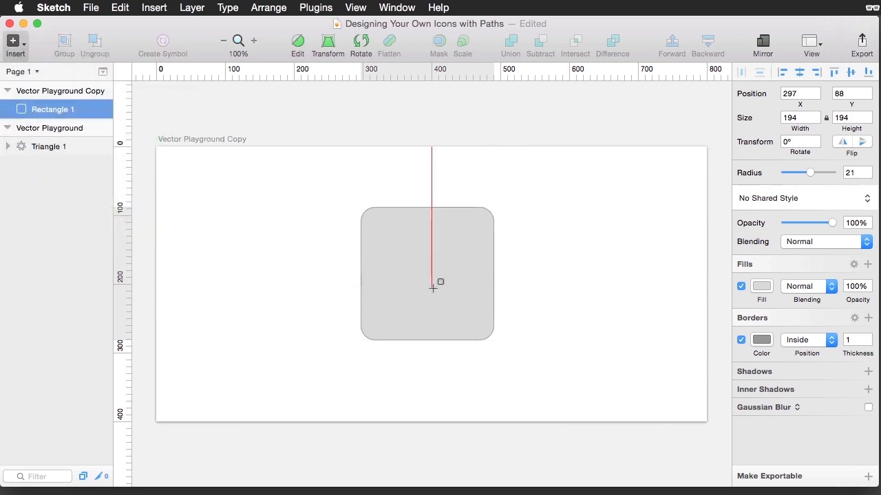
left_click_drag(432, 285, 514, 262)
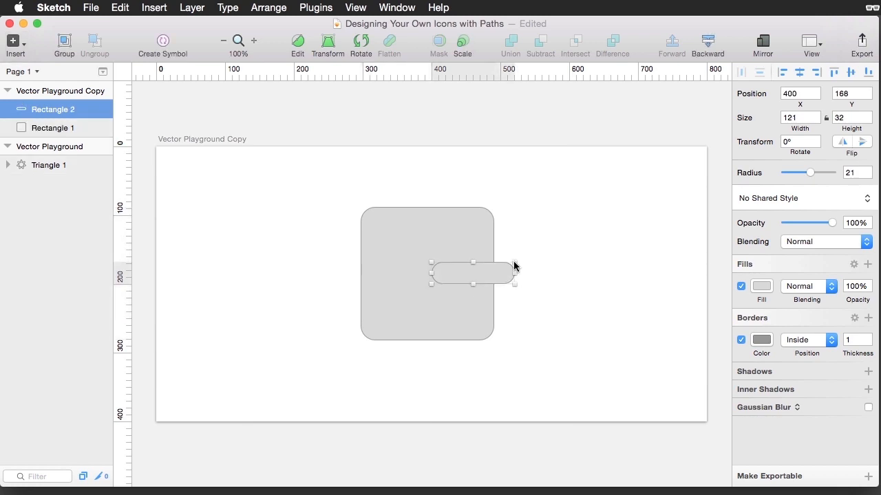
Duplicate the rounded bar, rotate the copy 90° and place it across the left part of the square's top edge
left_click(121, 7)
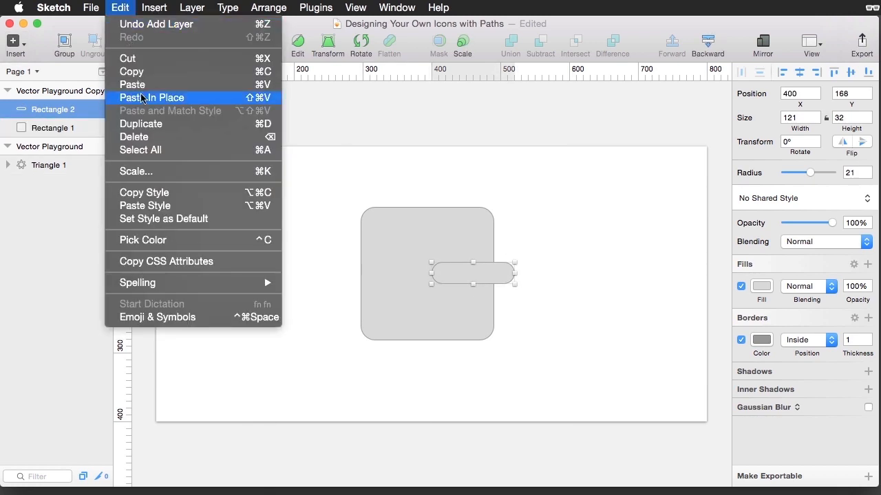
left_click(141, 124)
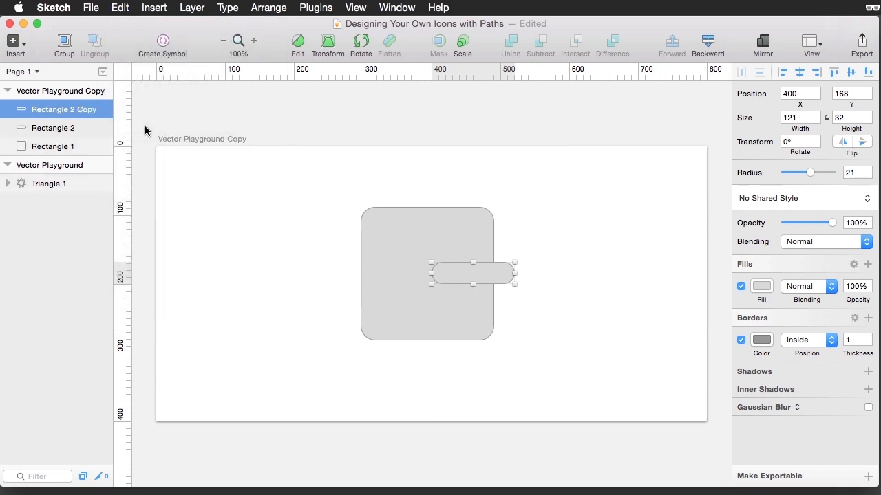
left_click(362, 45)
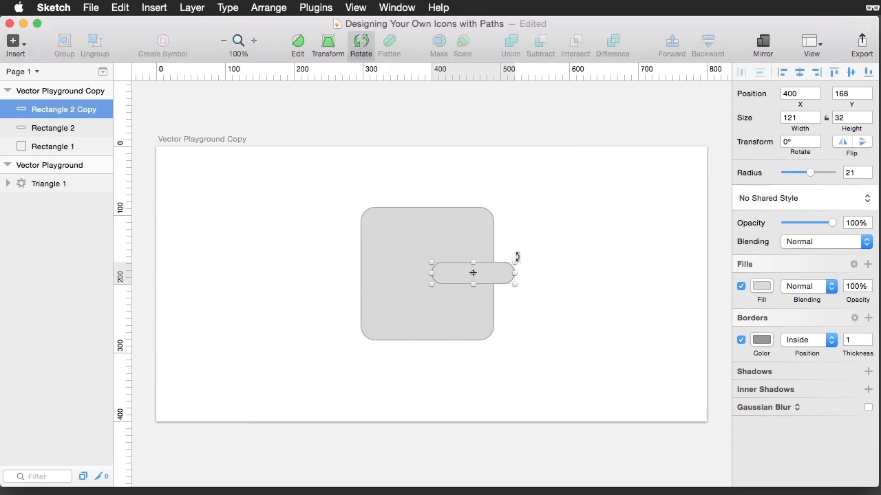
left_click_drag(527, 254, 457, 219)
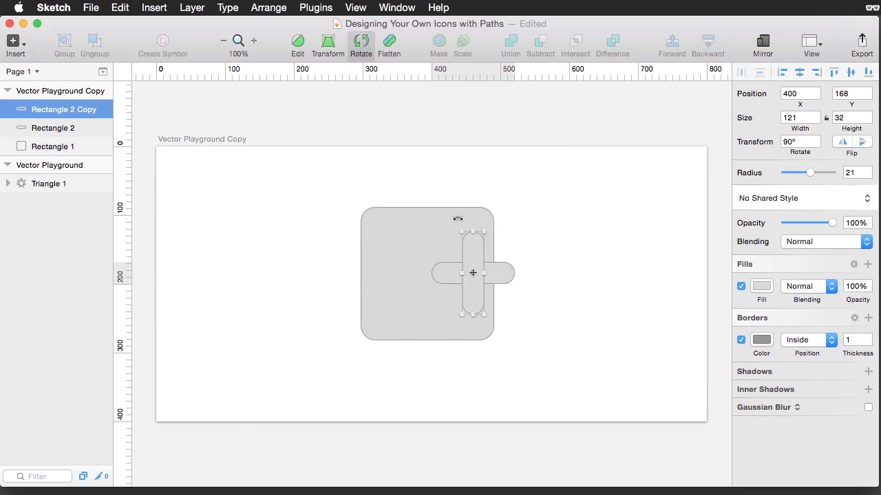
left_click_drag(471, 252, 401, 211)
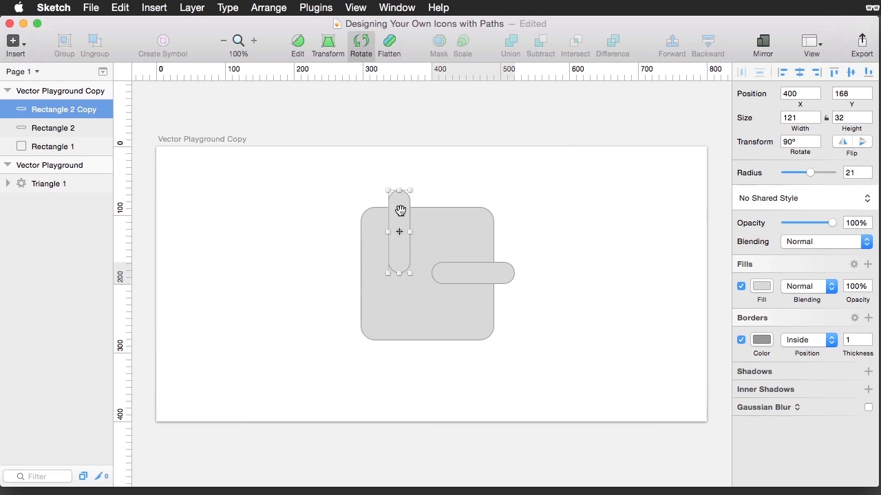
Duplicate the vertical bar onto the right part of the square's bottom edge and the horizontal bar onto its left edge
key("super+d")
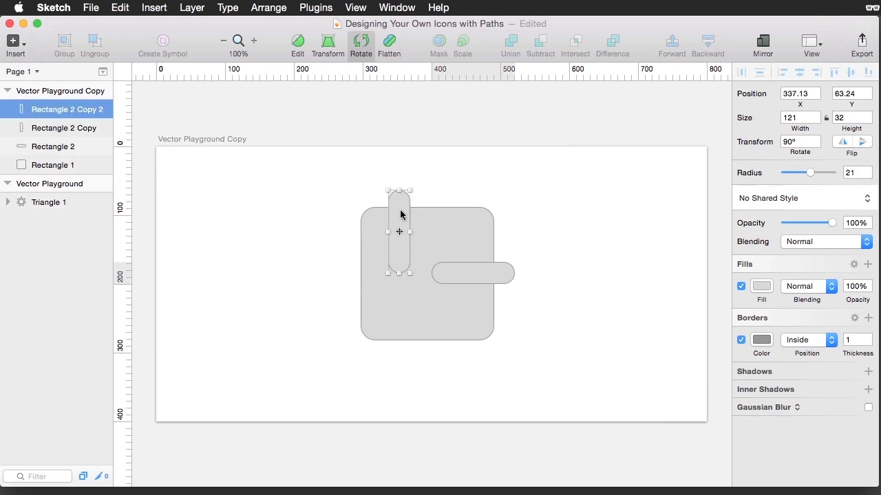
left_click_drag(401, 214, 450, 347)
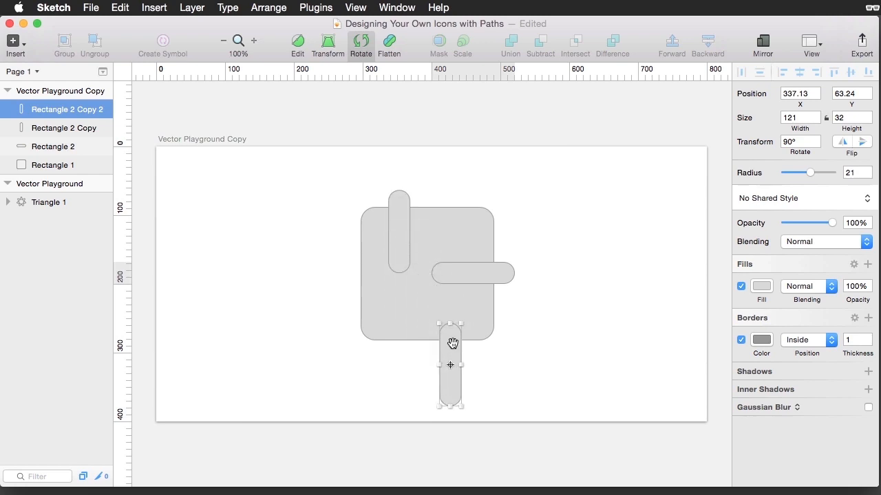
left_click(479, 274)
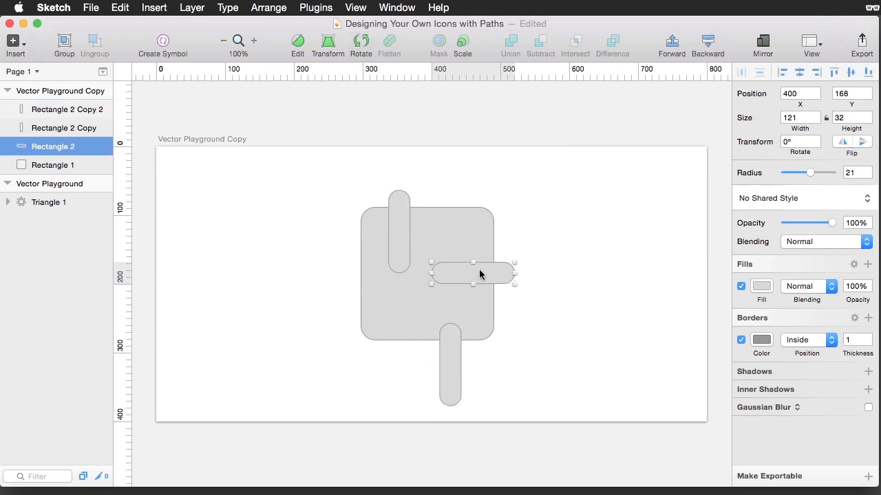
key("super+d")
left_click_drag(480, 275, 344, 270)
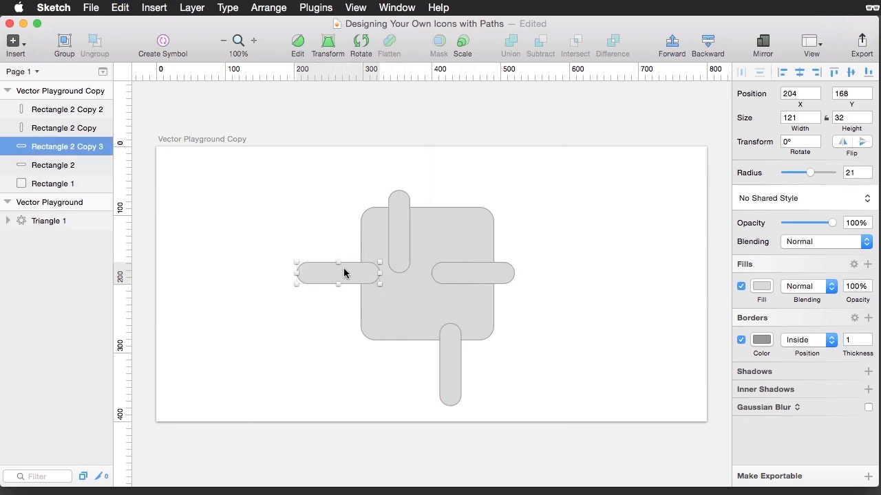
left_click(337, 355)
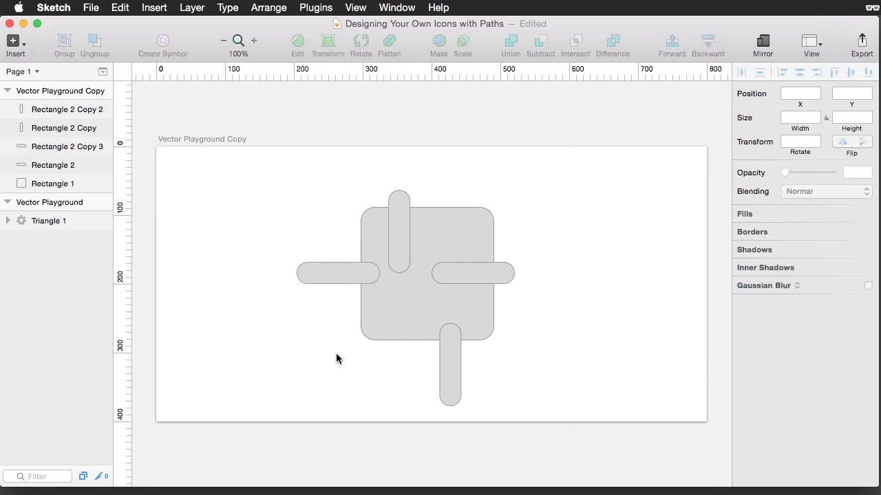
Unite the top vertical bar and the right horizontal bar with the rounded square
left_click(402, 213)
left_click(458, 274, "shift")
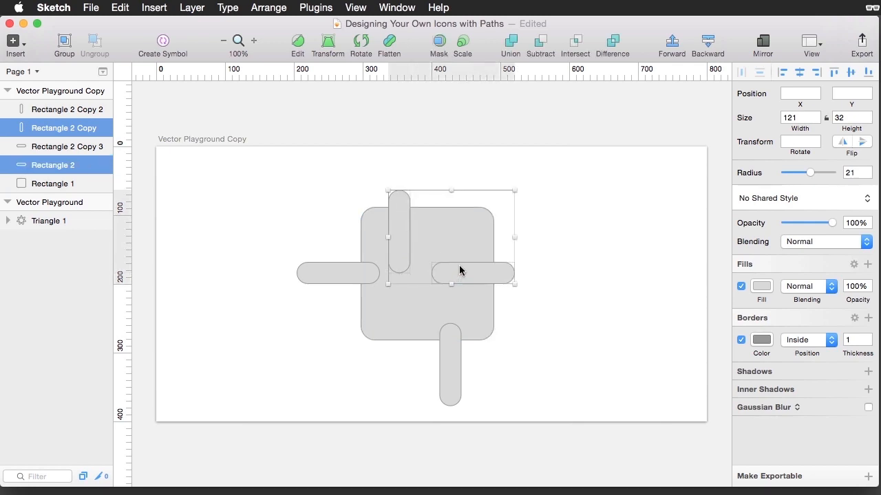
left_click(461, 232, "shift")
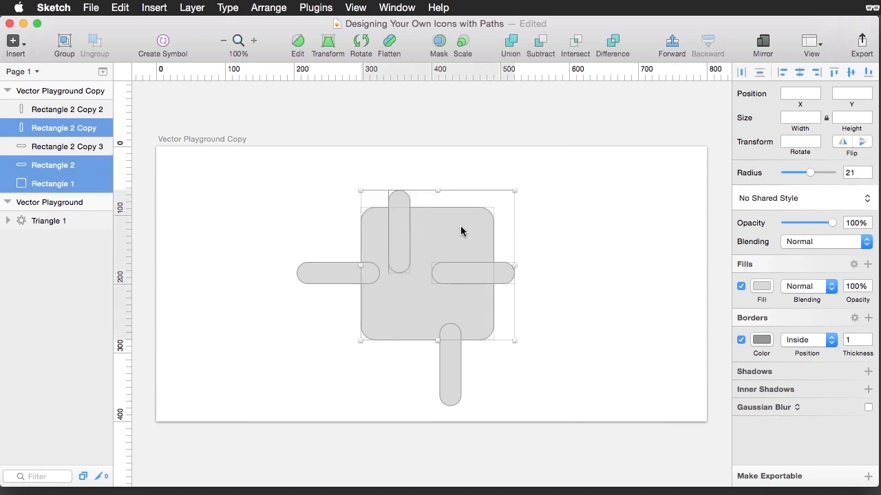
left_click(510, 43)
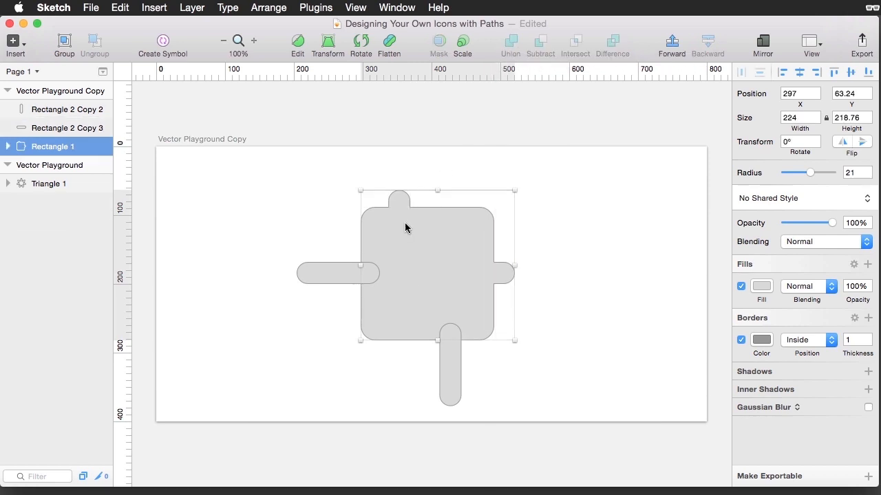
Subtract the left horizontal bar and the bottom vertical bar from the combined shape to cut the puzzle piece's notches
left_click(331, 278)
left_click(439, 368, "shift")
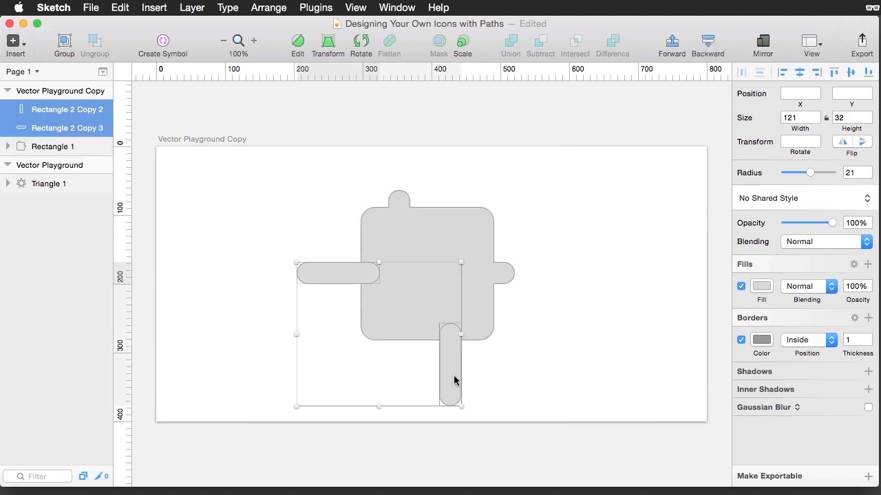
left_click(482, 299, "shift")
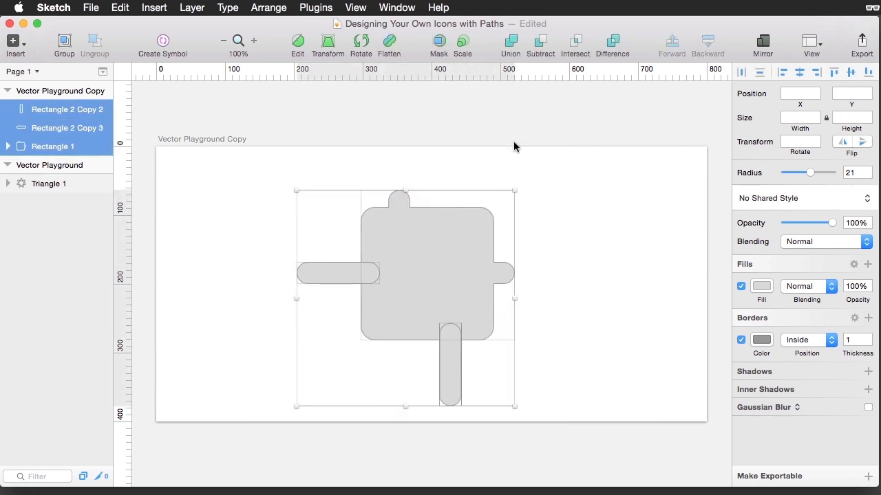
left_click(540, 43)
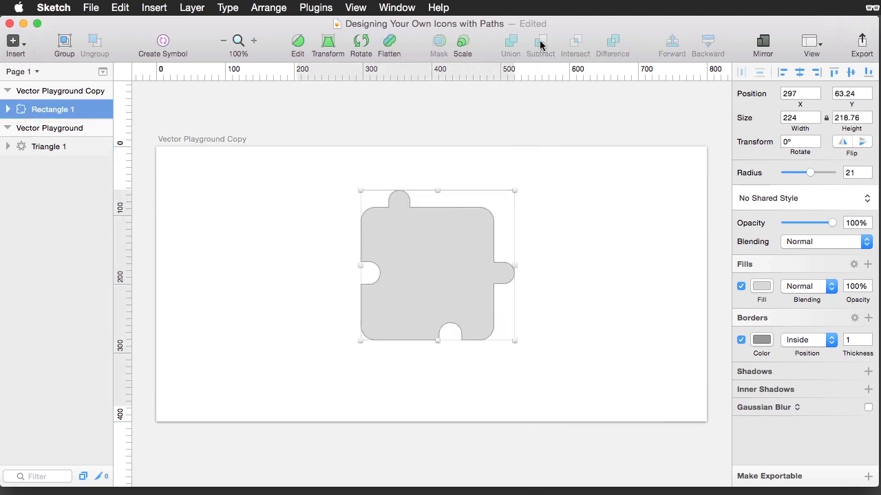
left_click(603, 198)
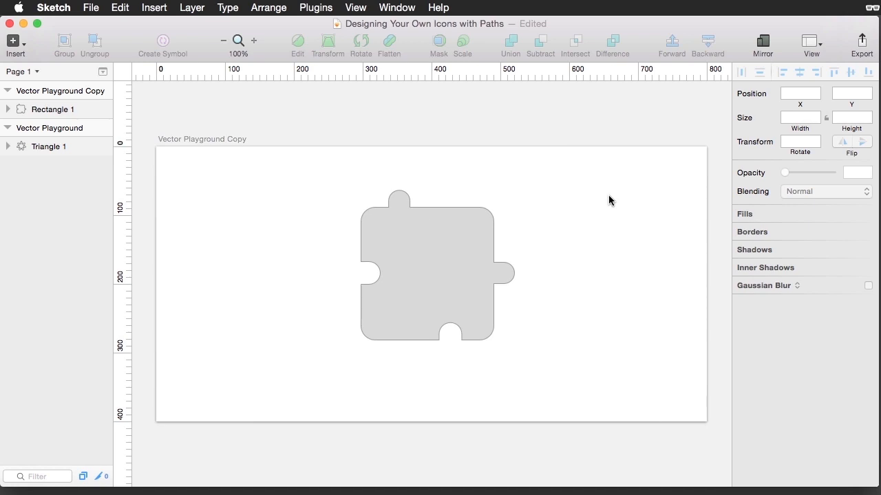
Duplicate the Vector Playground Copy artboard and delete the puzzle piece from the duplicate
left_click(196, 142)
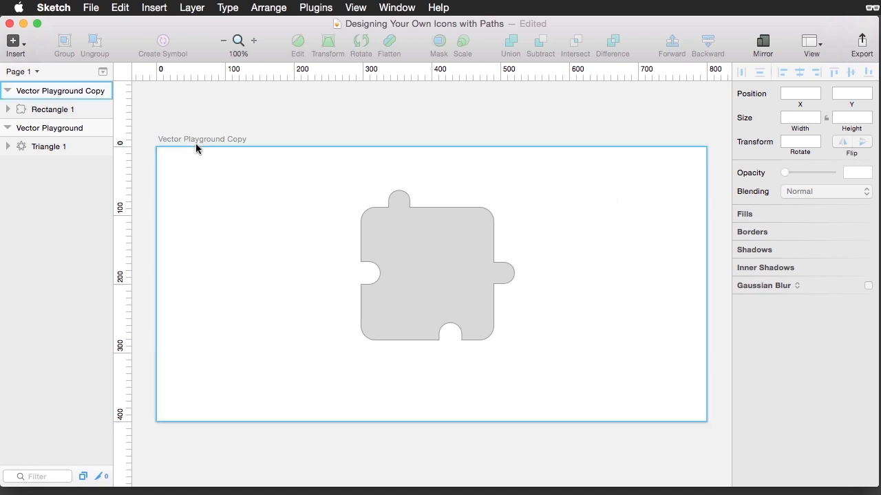
left_click(120, 8)
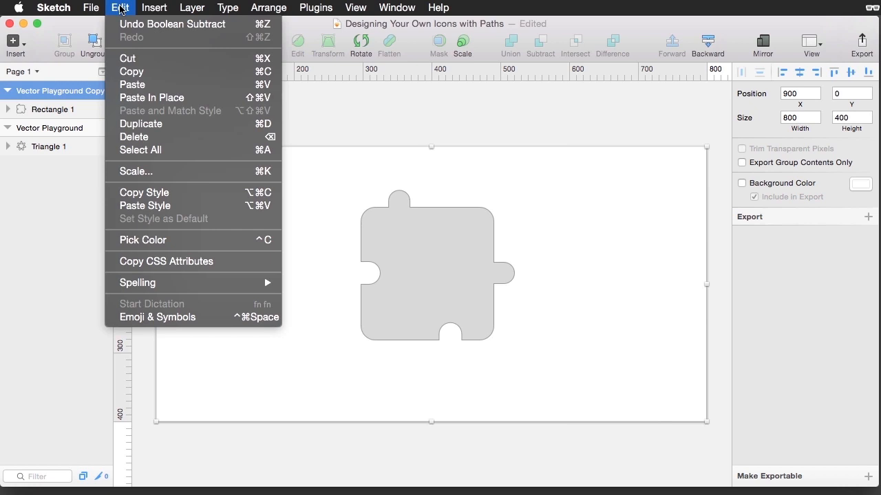
left_click(132, 126)
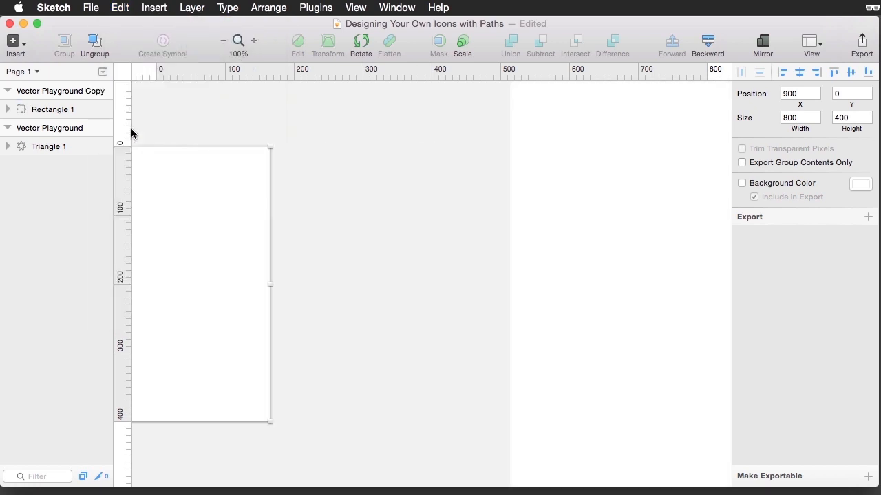
left_click(375, 242)
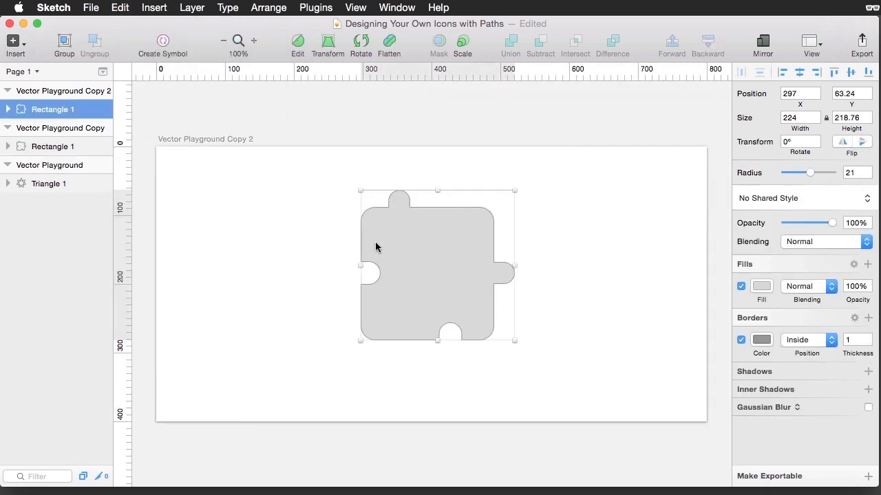
key("Delete")
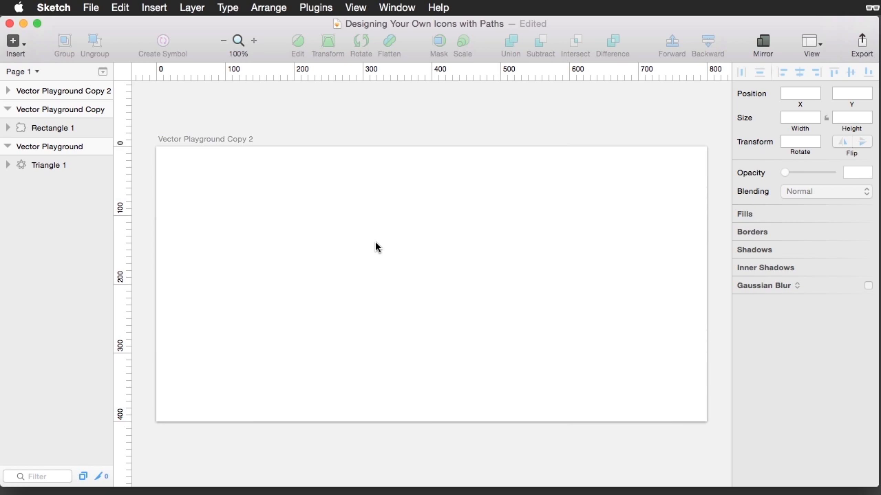
Draw a circle about 192 x 192 outward from the centre of the empty artboard
left_click(13, 41)
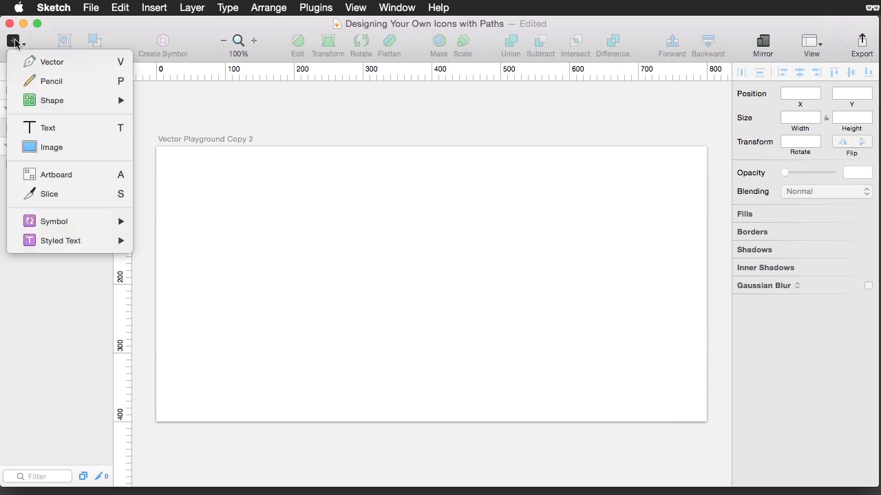
mouse_move(55, 100)
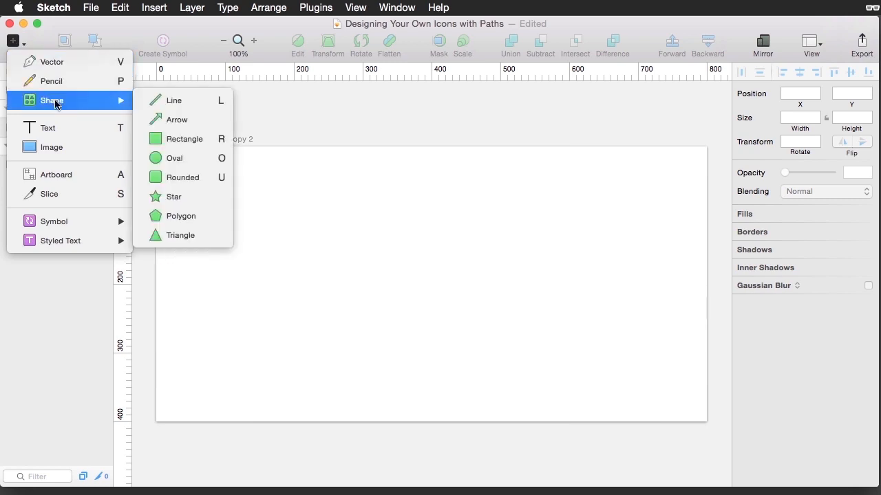
left_click(196, 158)
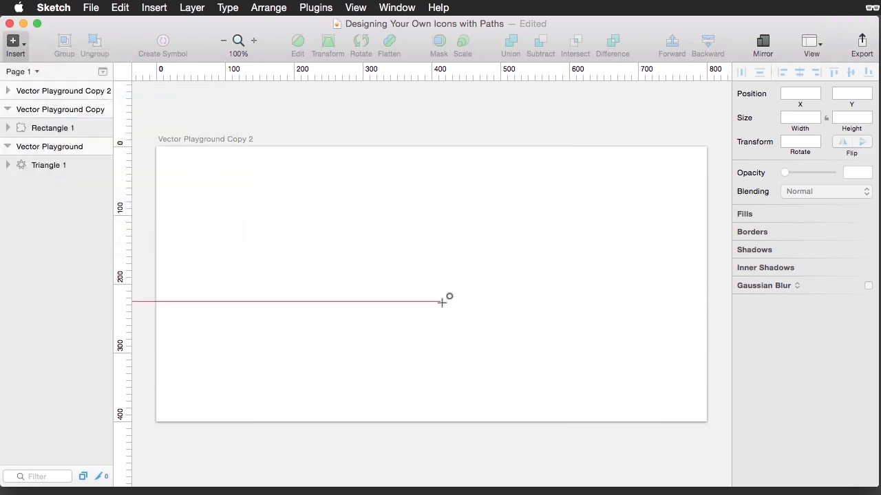
left_click_drag(426, 283, 514, 216)
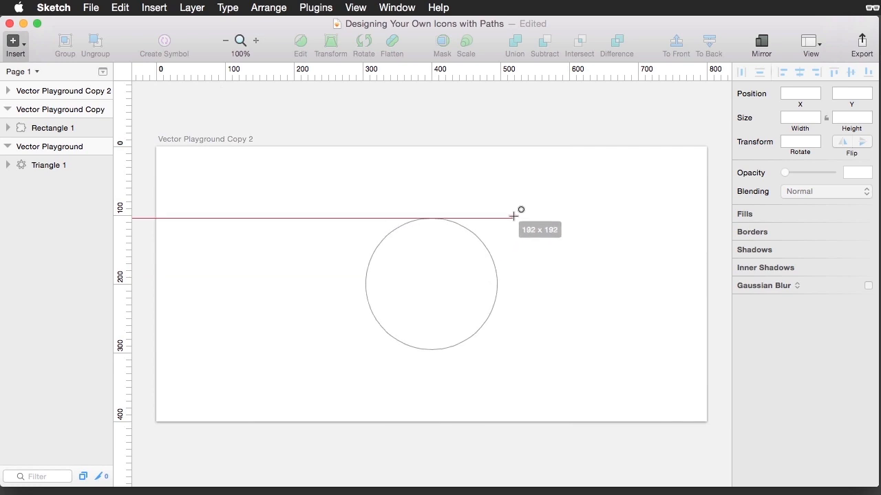
left_click_drag(513, 217, 513, 216)
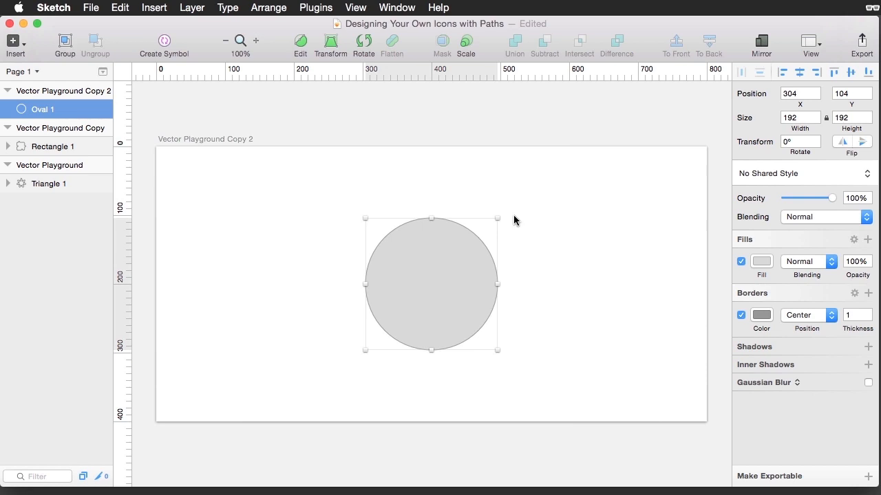
Turn off the circle's fill and give it a black border with a thickness of 20
left_click(741, 262)
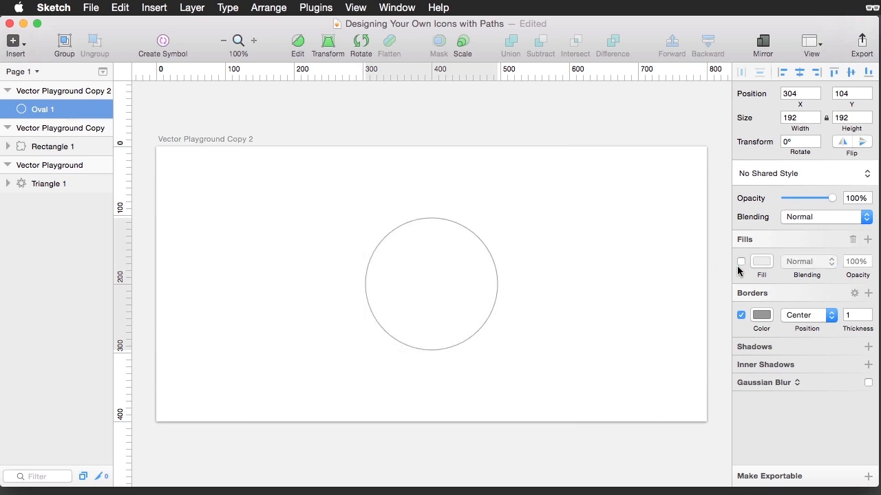
left_click(761, 314)
left_click(759, 281)
left_click_drag(759, 281, 736, 319)
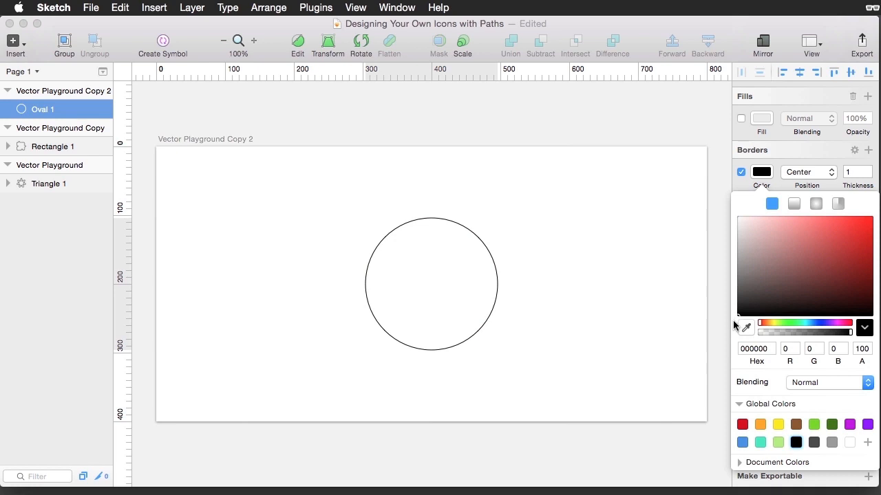
left_click(845, 172)
type("20")
key("Return")
key("Escape")
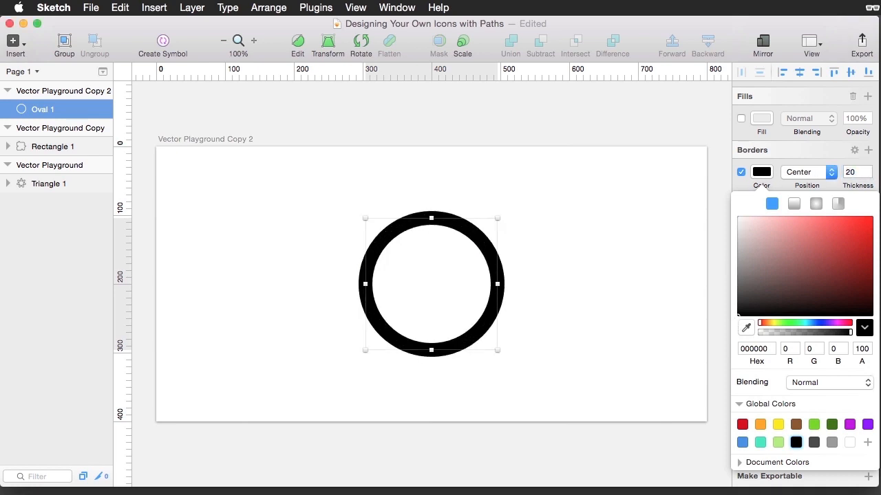
left_click(669, 205)
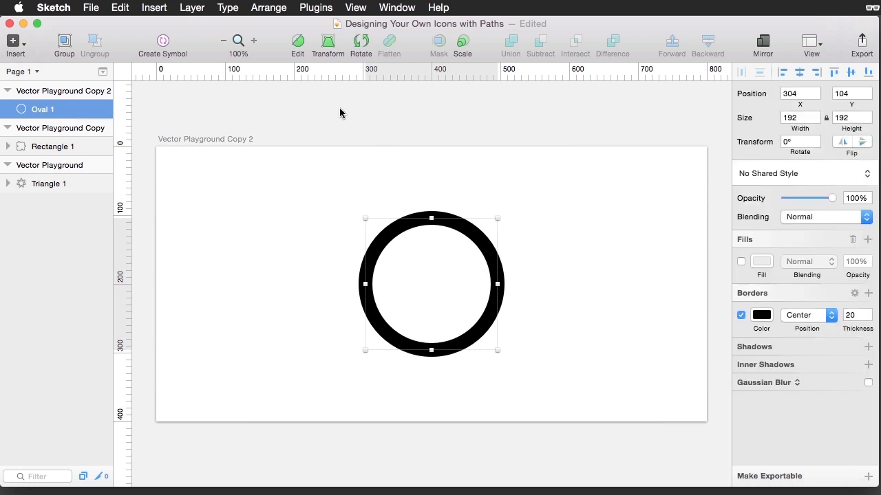
Cut away the lower-left quarter of the ring with the Scissors path command
left_click(191, 8)
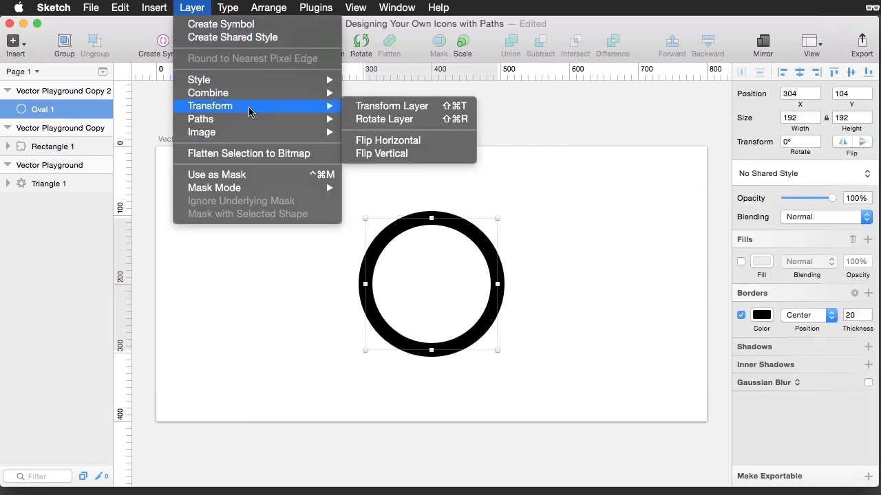
mouse_move(253, 120)
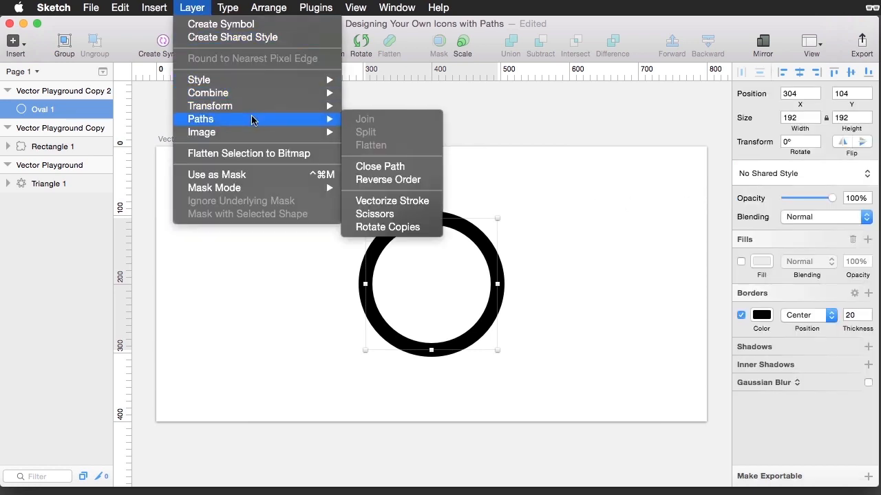
left_click(379, 214)
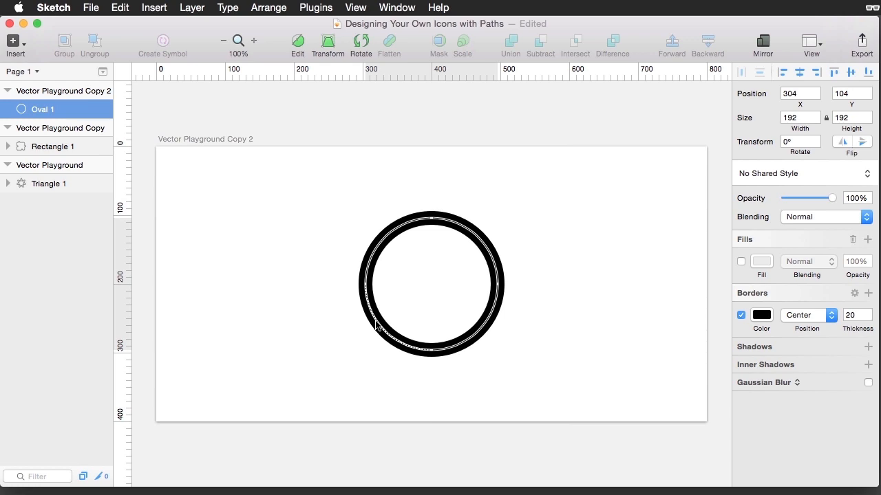
left_click(375, 322)
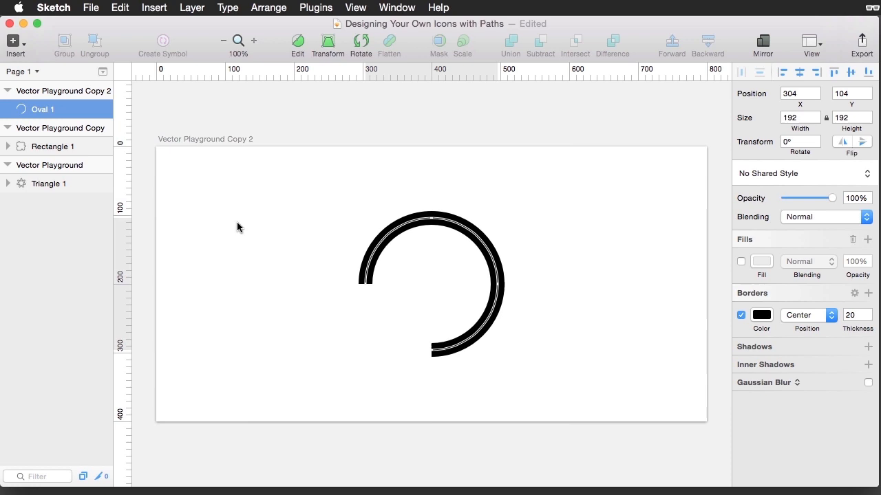
Draw a triangle about 42 x 42, flip it vertically and centre it under the arc's left end as an arrowhead
left_click(16, 42)
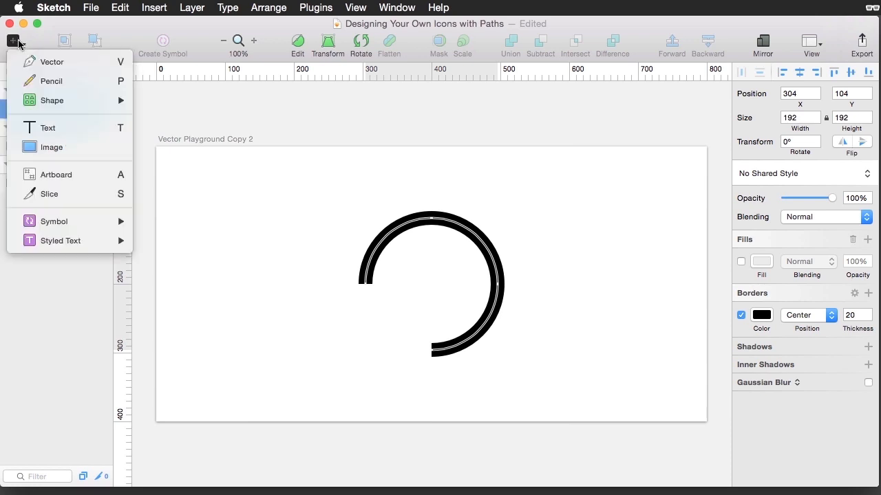
mouse_move(75, 101)
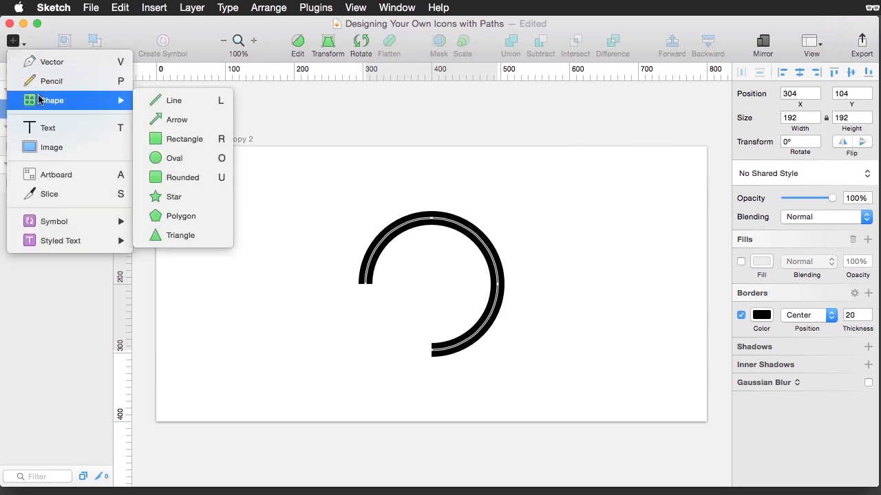
left_click(173, 236)
left_click_drag(369, 284, 408, 253)
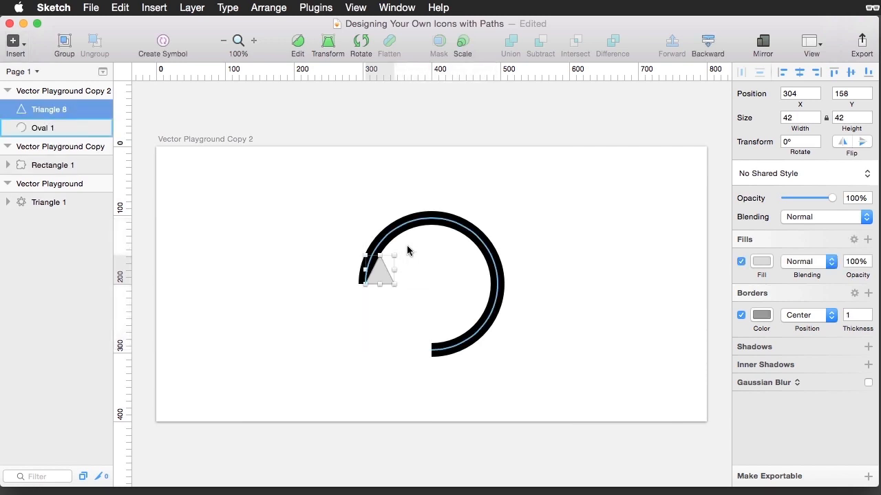
left_click(862, 142)
left_click_drag(379, 272, 365, 301)
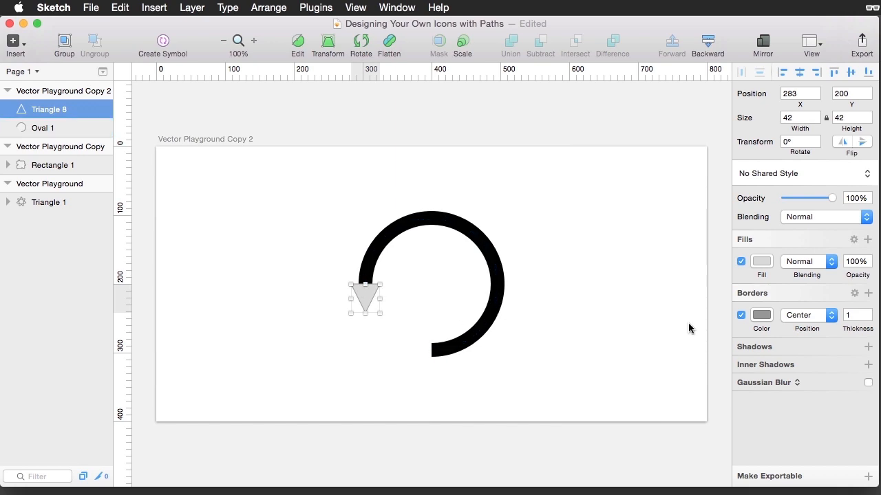
Turn off the arrowhead triangle's border and change its fill to black to match the arc
left_click(740, 317)
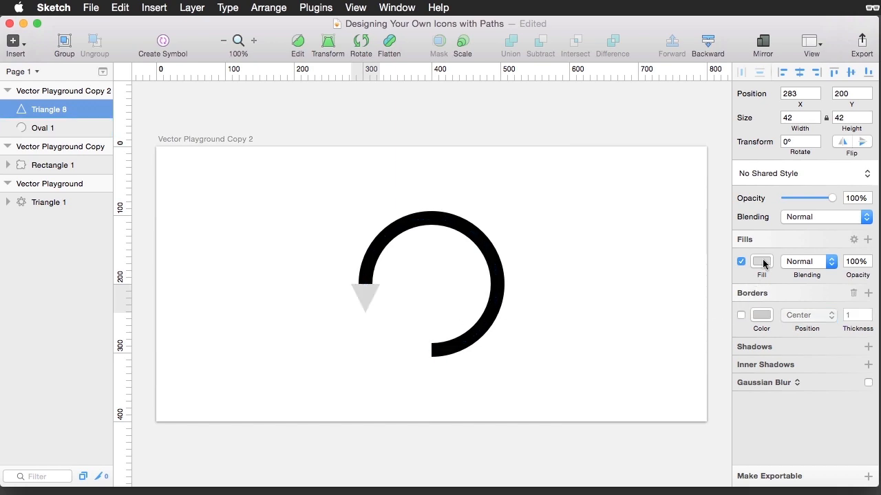
left_click(761, 261)
left_click_drag(768, 273, 729, 370)
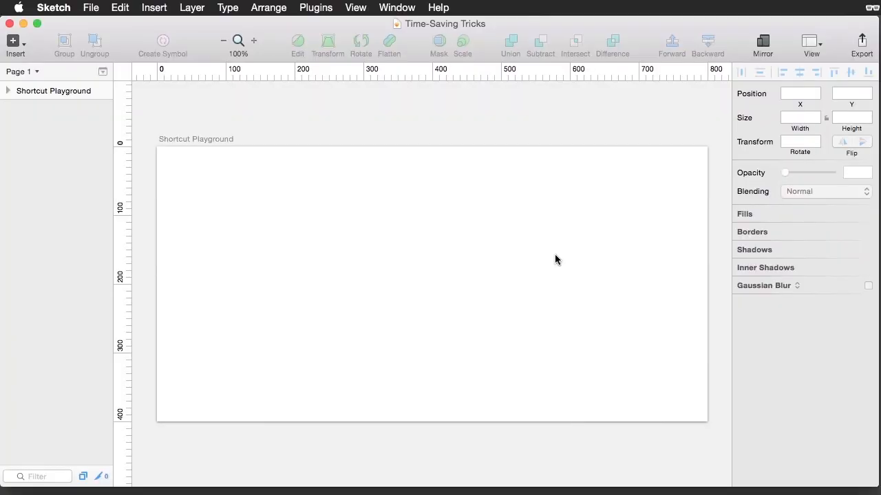
Draw a rectangle about 376 x 98 in the upper-left part of the Shortcut Playground artboard
left_click(13, 42)
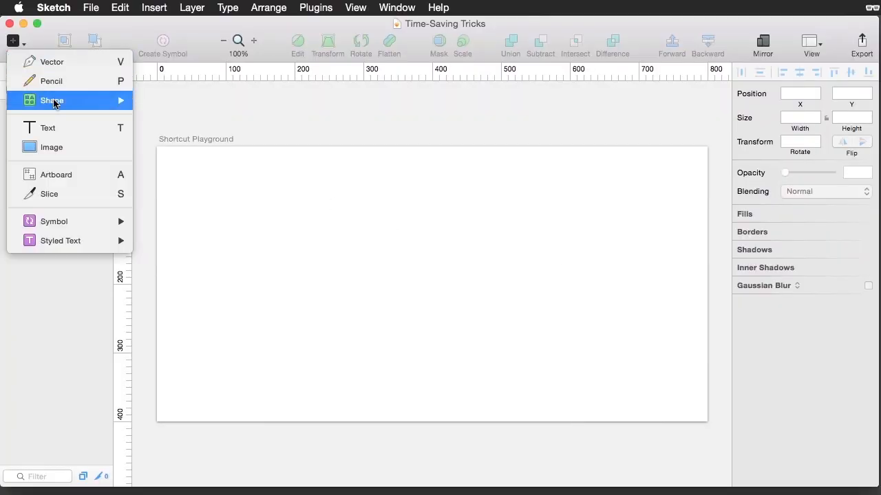
mouse_move(56, 102)
left_click(203, 139)
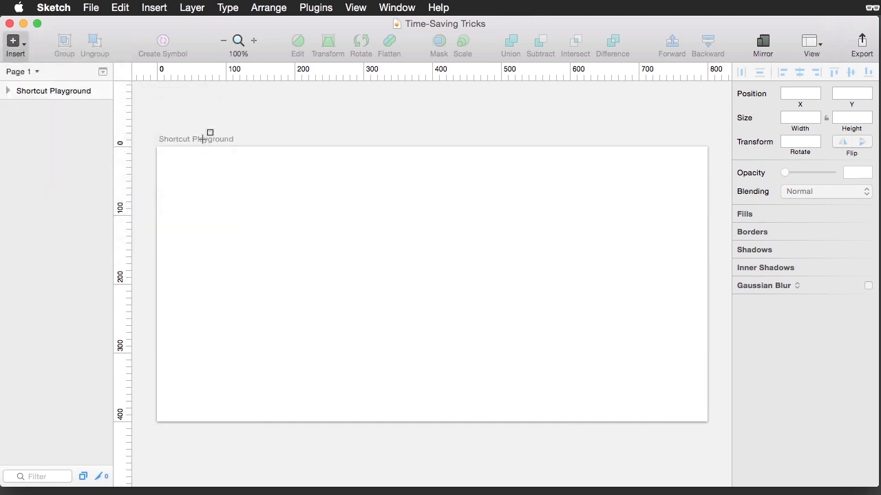
mouse_move(173, 179)
left_mouse_down()
mouse_move(429, 222)
mouse_move(432, 246)
left_mouse_up()
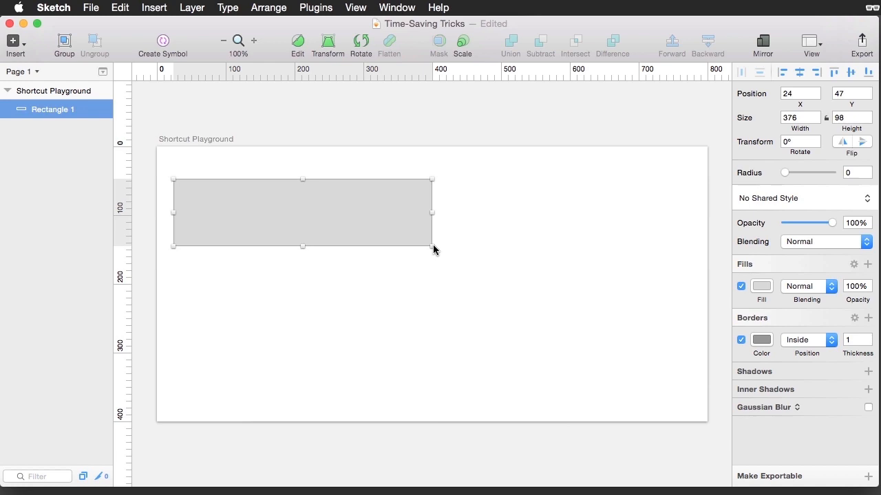
Set the rectangle's width to 33% of the artboard and increase its height by 27 with an inline calculation
left_click(791, 118)
type("33%")
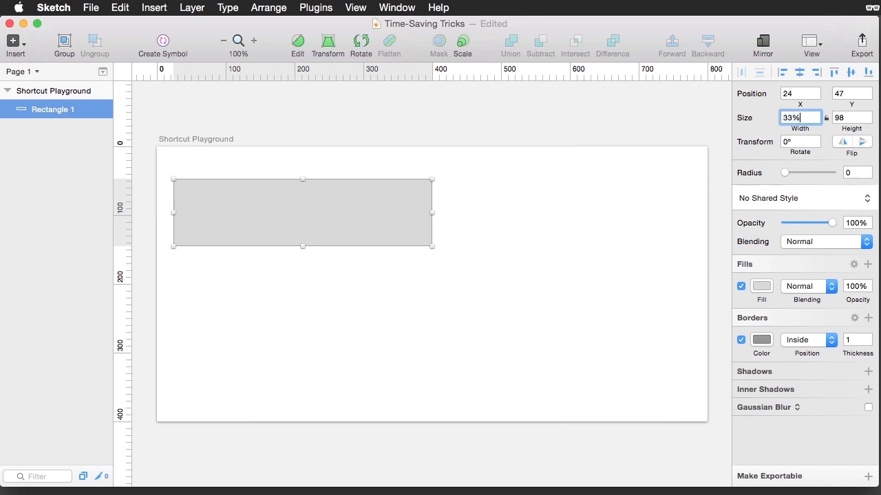
key("Return")
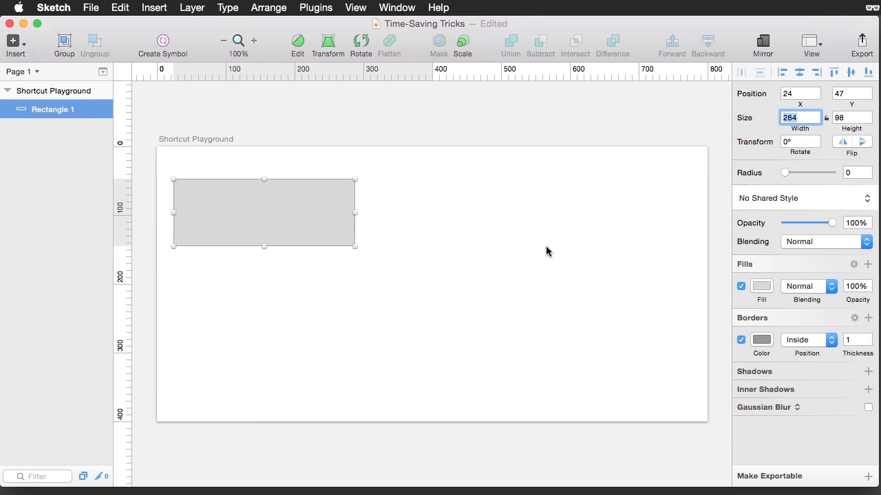
key("Tab")
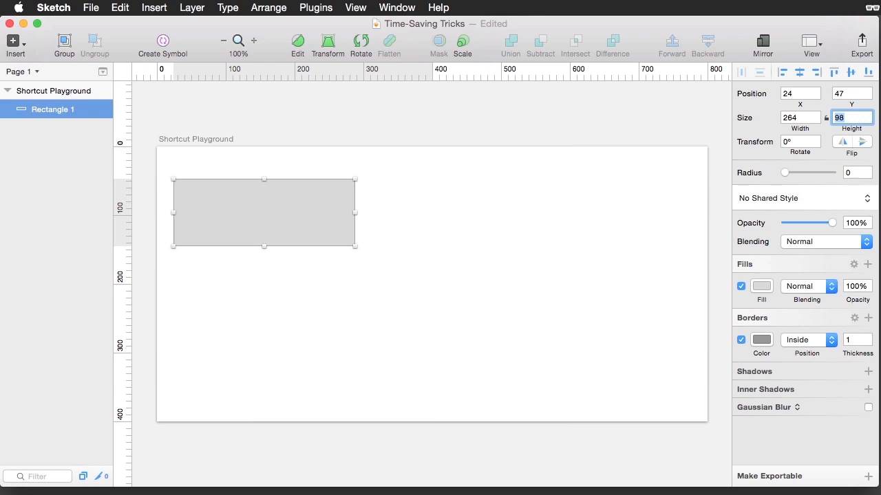
key("Right")
type("+27")
key("Return")
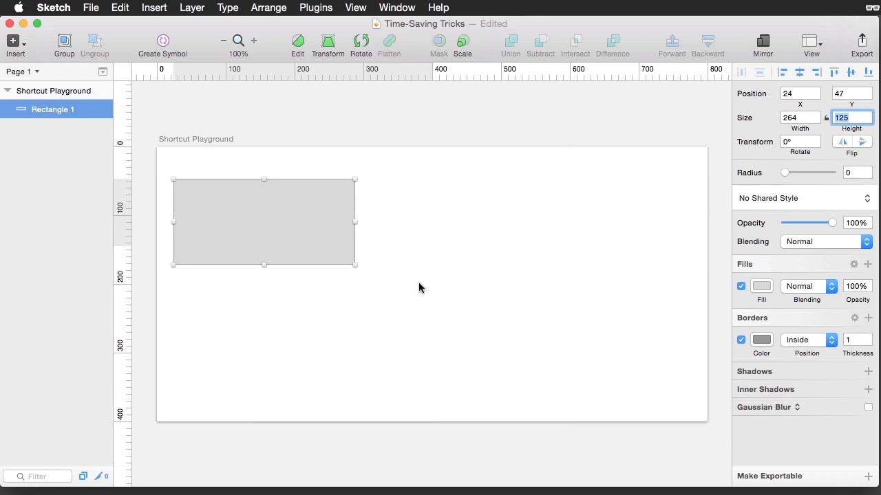
Duplicate the rectangle to its right at about X 375 and set the copy's corner radii to 0/0/10/10
left_click_drag(303, 238, 509, 218)
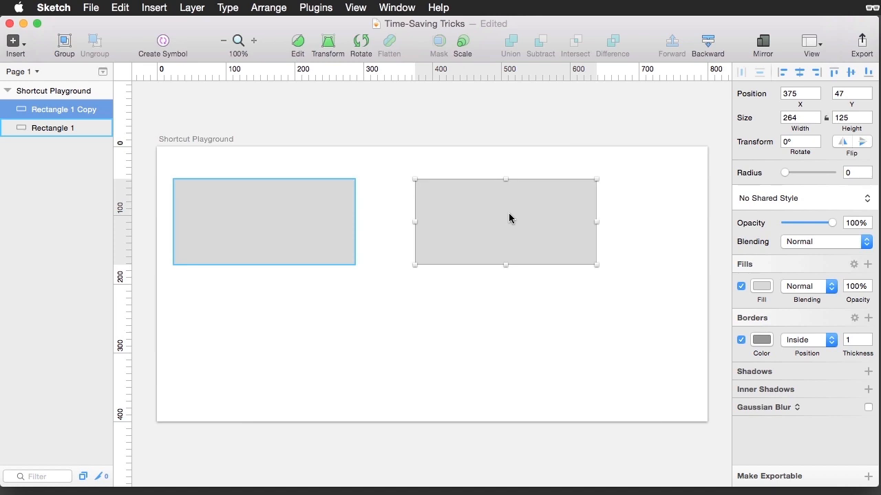
left_click(855, 172)
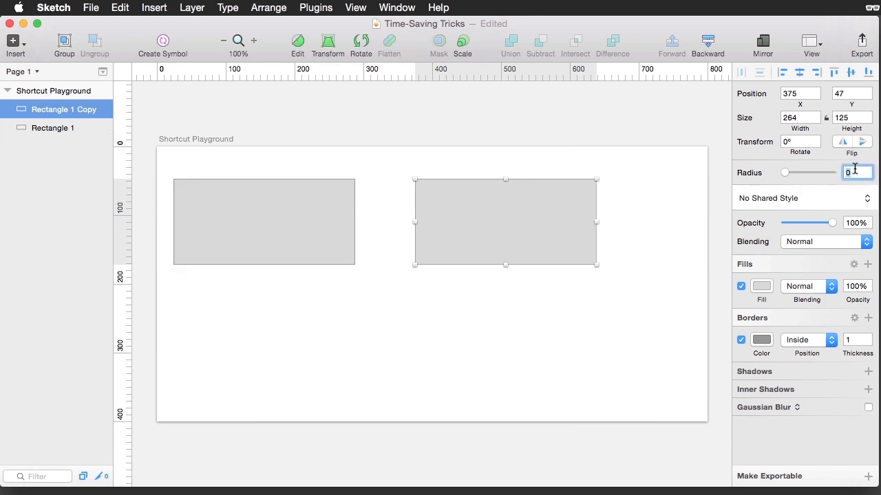
type("0/0/10/10/10")
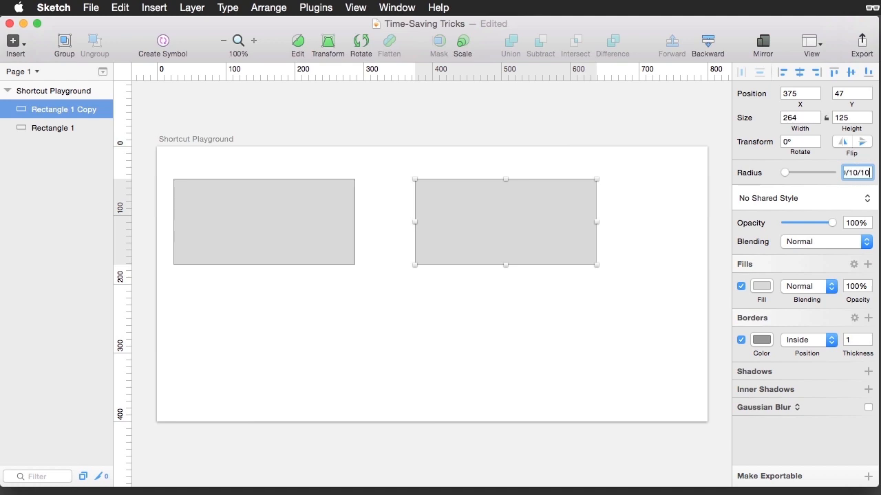
key("Return")
left_click(555, 220)
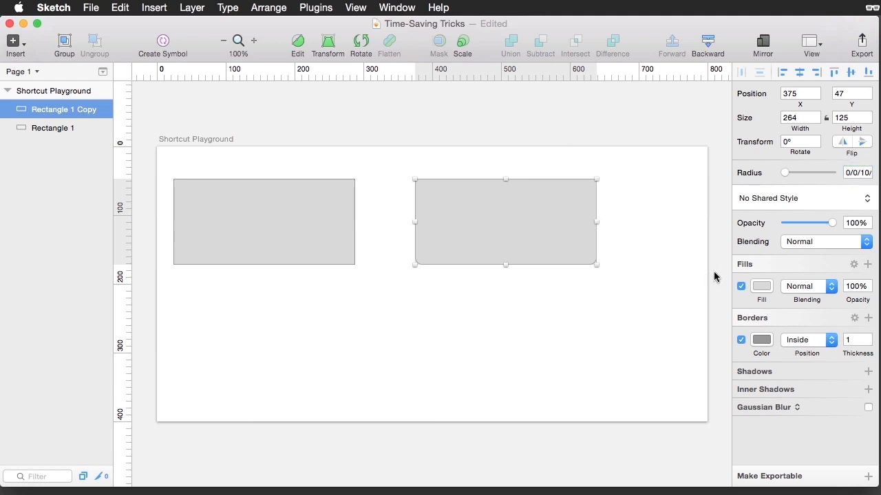
Change the rounded right rectangle's fill to green 6AA628 and add a drop shadow with X 0, Y 2, blur 4 and spread 0
left_click(761, 287)
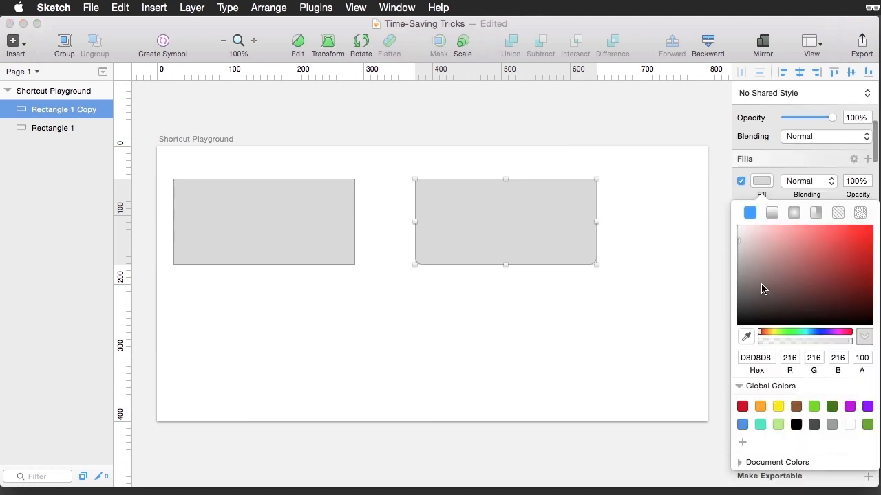
left_click(814, 406)
left_click(839, 258)
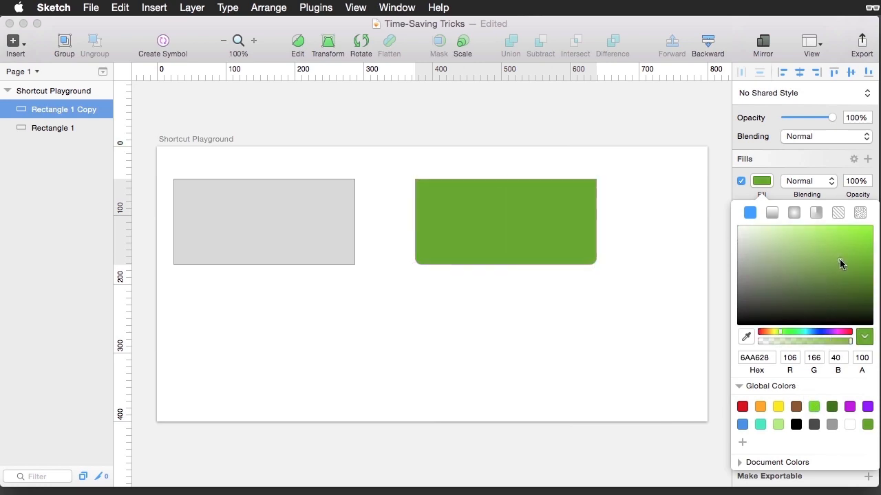
left_click(761, 183)
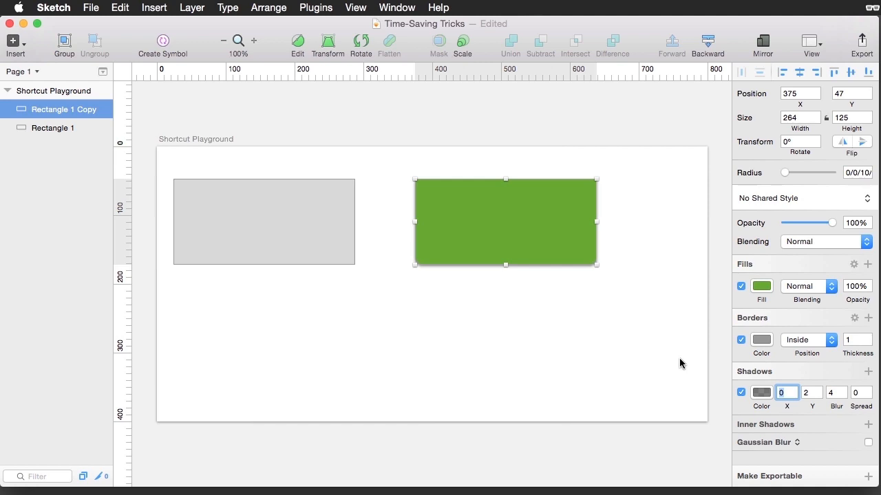
Copy the green rectangle's style and paste it onto the grey rectangle
key("alt+super+c")
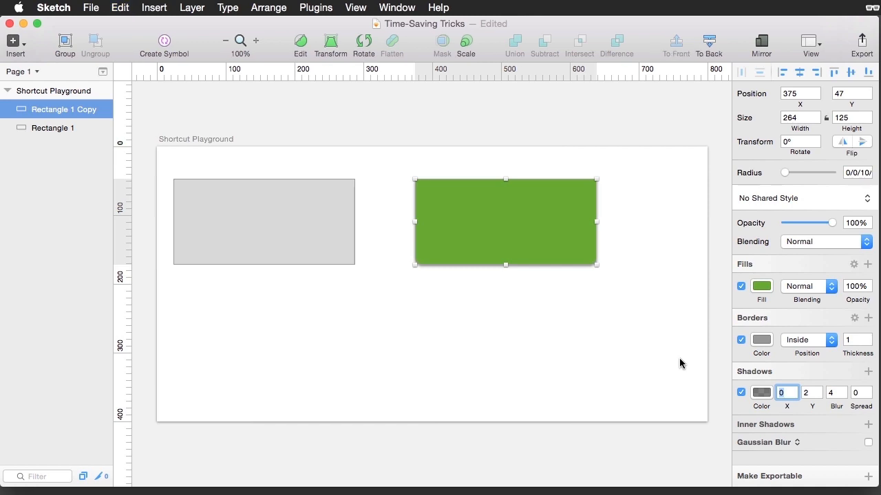
left_click(265, 226)
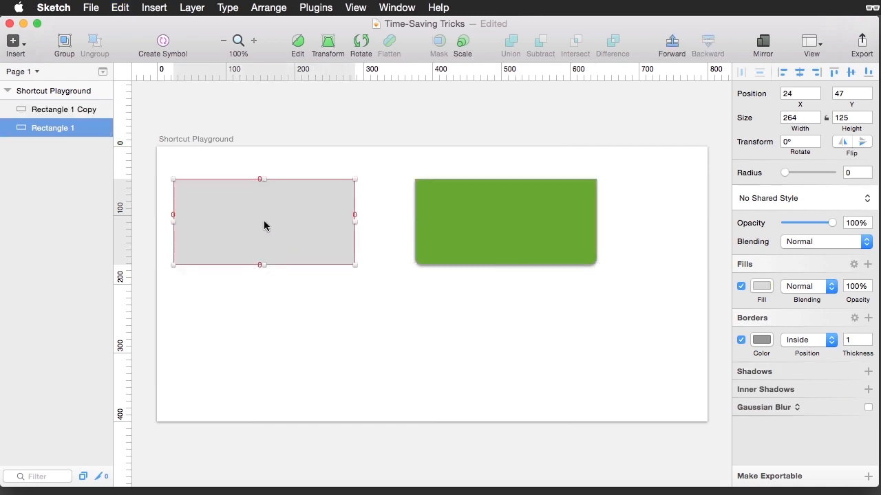
key("alt")
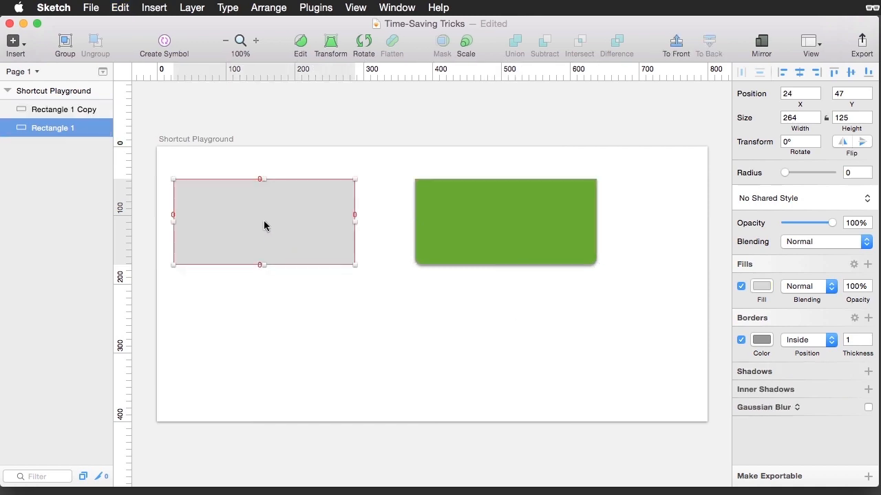
key("alt+super+v")
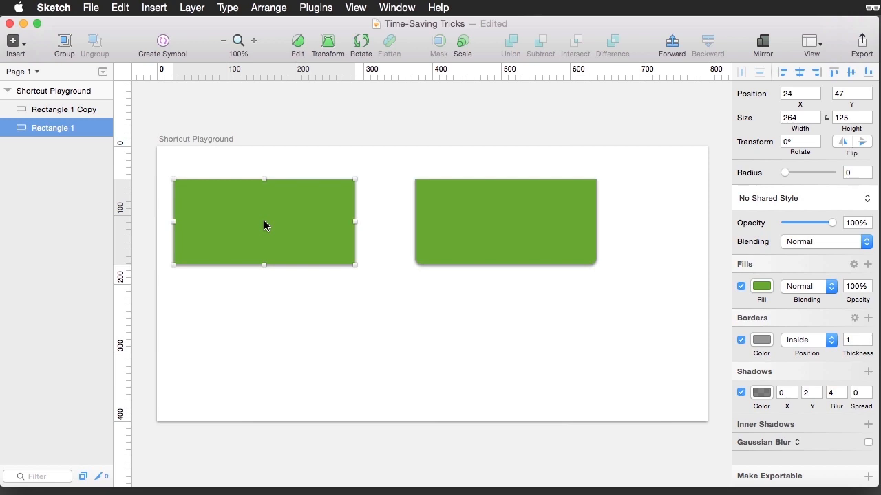
Save the left rectangle's green fill to the global colors, and pick its fill color from the rounded rectangle
left_click(761, 287)
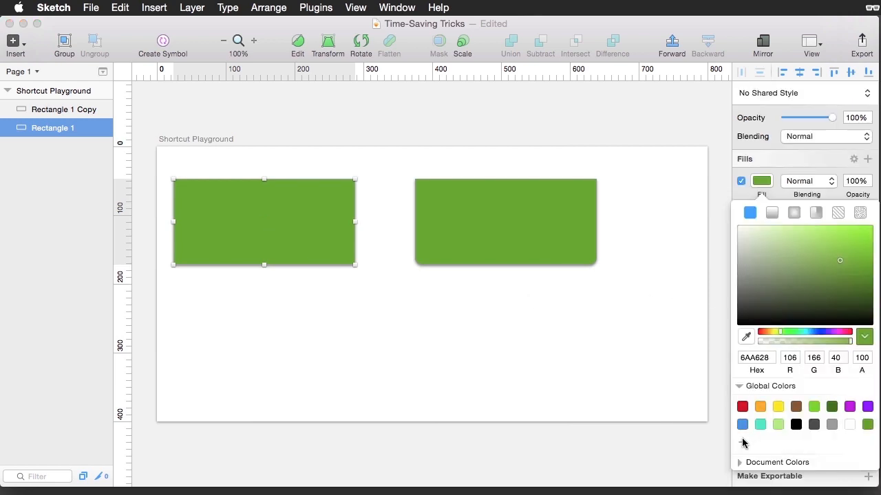
left_click(743, 444)
key("Escape")
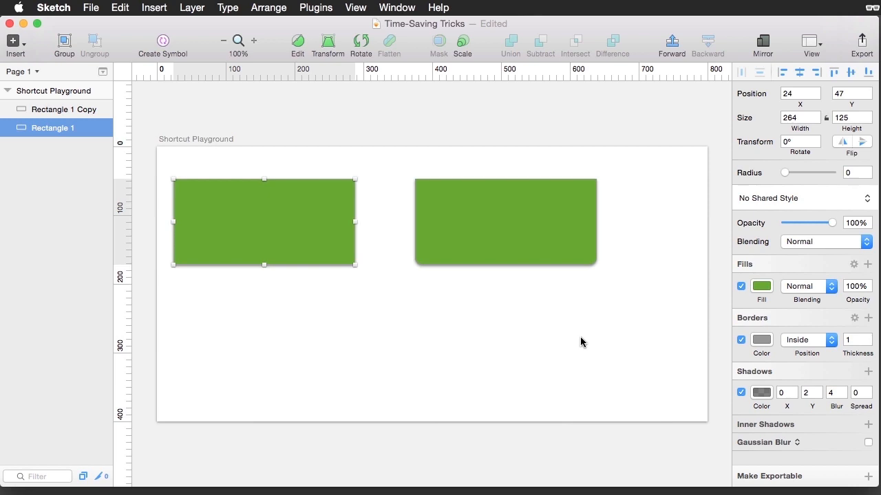
key("ctrl+c")
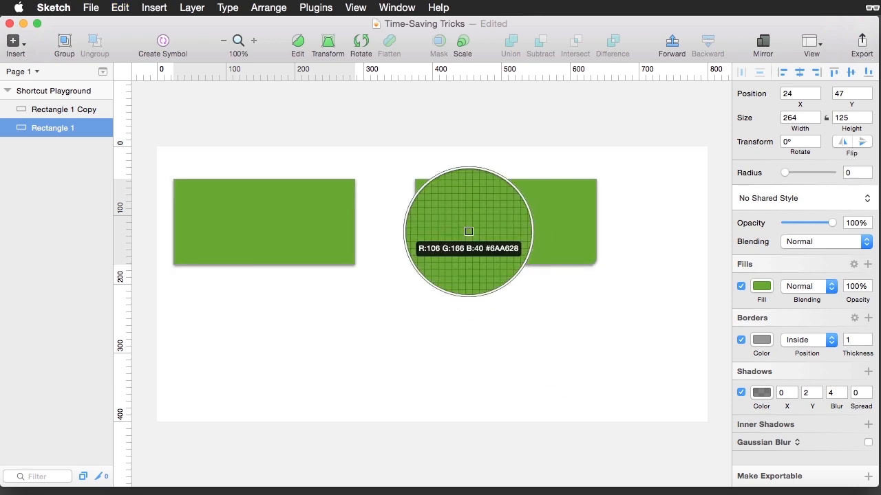
left_click(469, 231)
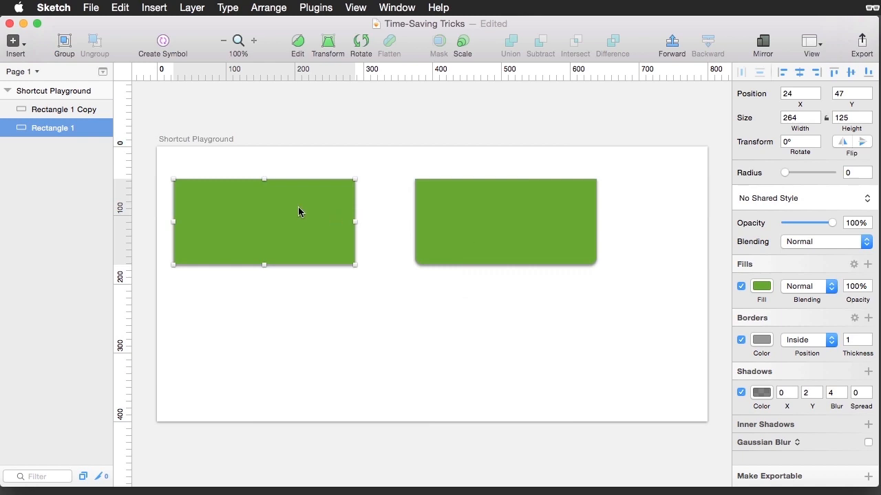
Draw a rectangle about 252 x 92 below the green ones, fill it with grey 9A9797 and turn off its border
key("r")
left_click_drag(307, 299, 480, 362)
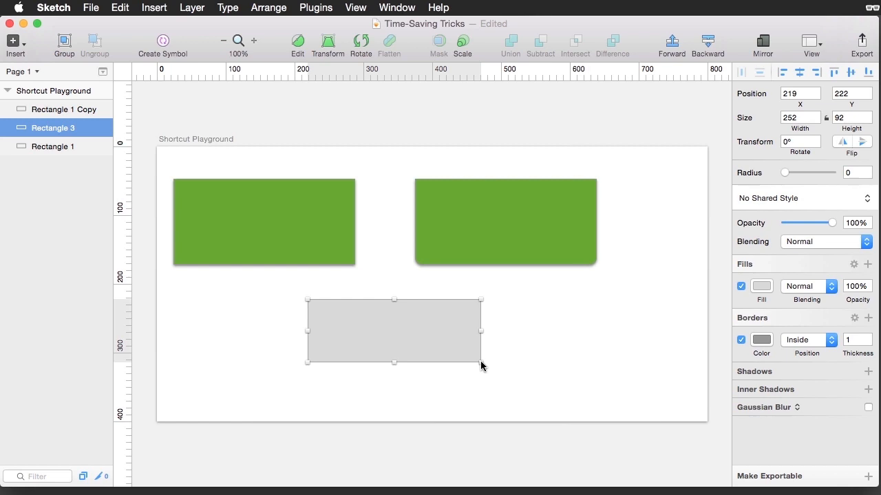
left_click(761, 287)
left_click_drag(739, 264, 740, 264)
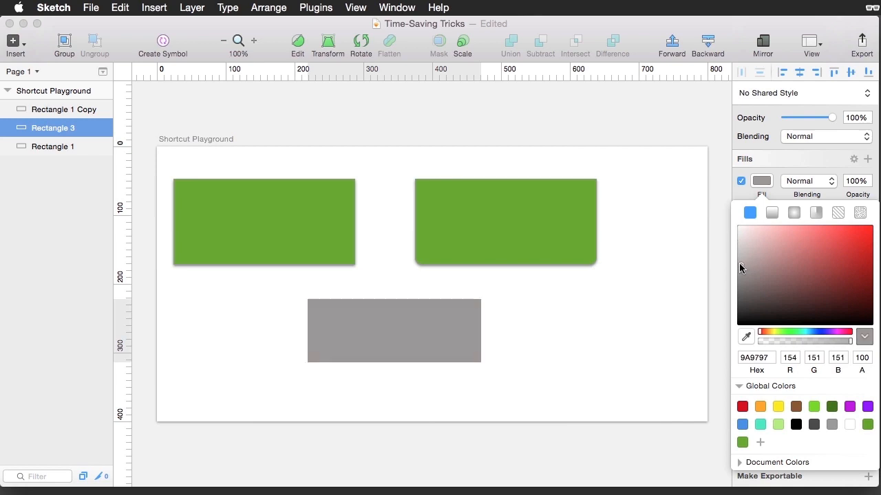
left_click(763, 184)
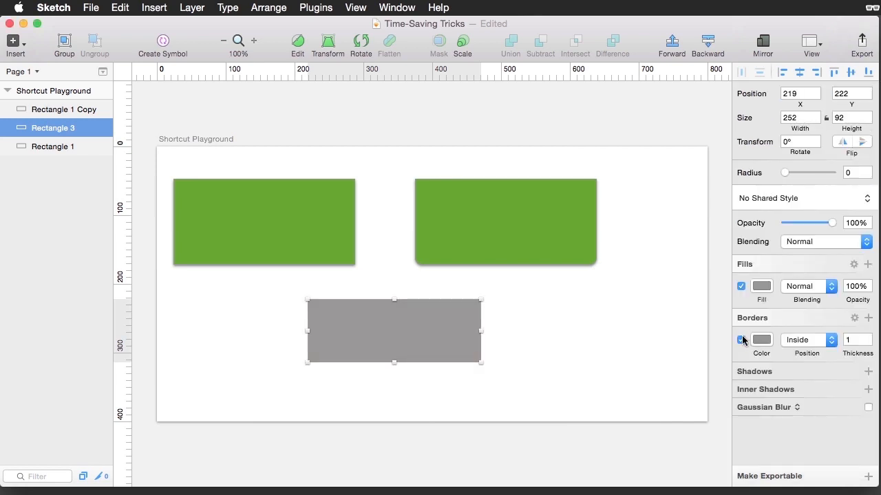
left_click(741, 340)
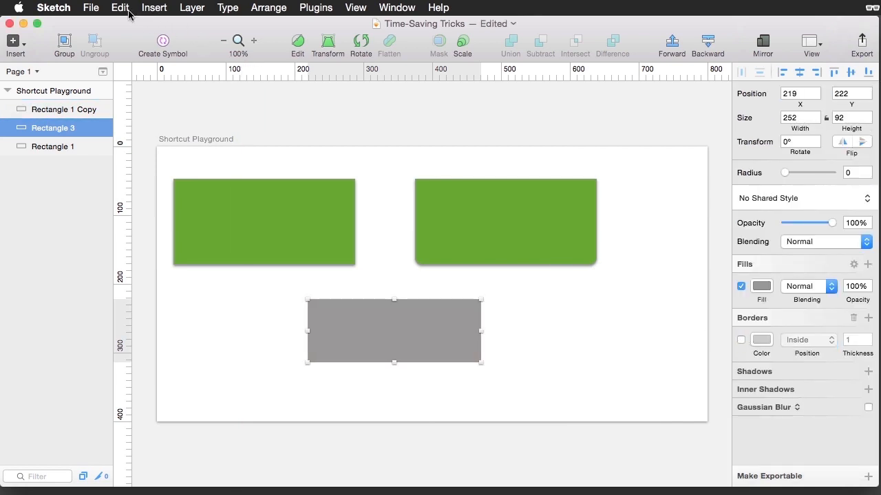
Set the grey rectangle's style as default and draw another rectangle about 237 x 101 to its right
left_click(128, 11)
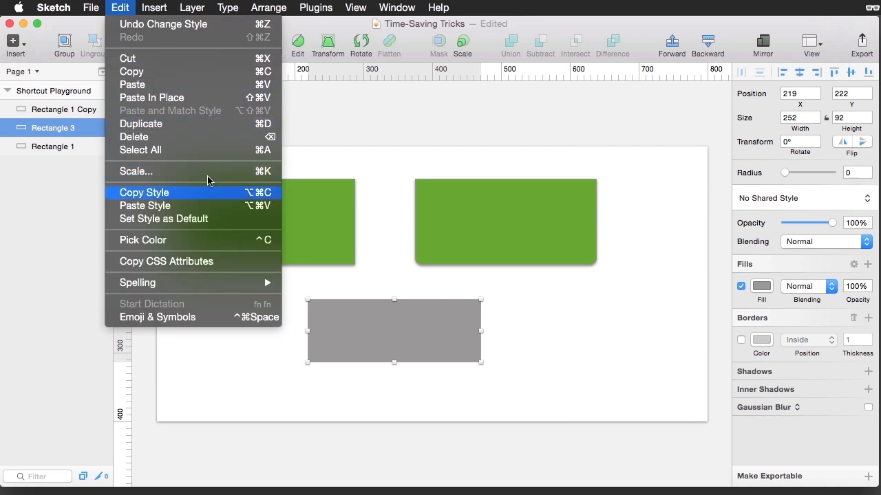
left_click(220, 219)
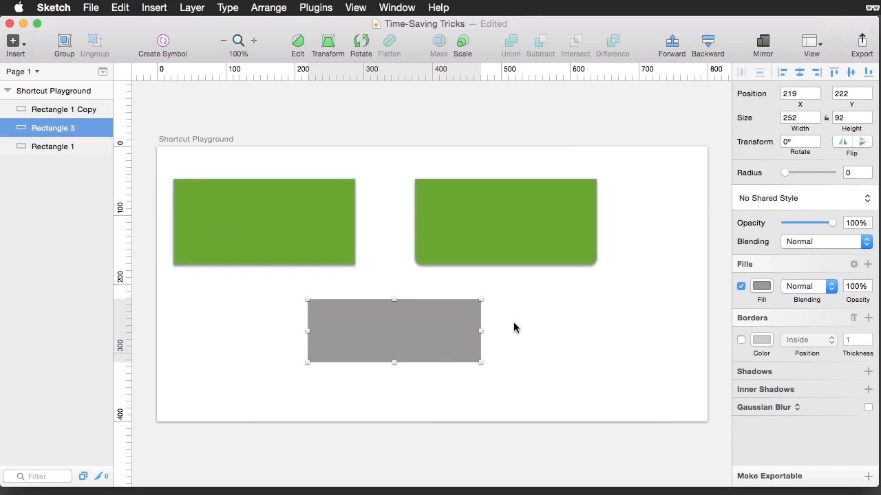
key("r")
left_click_drag(515, 323, 677, 394)
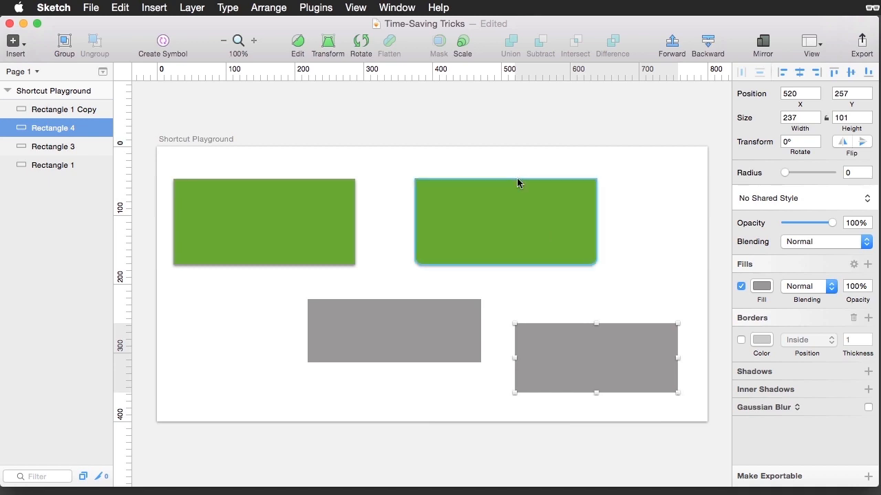
Switch the document view to Presentation Mode
left_click(358, 6)
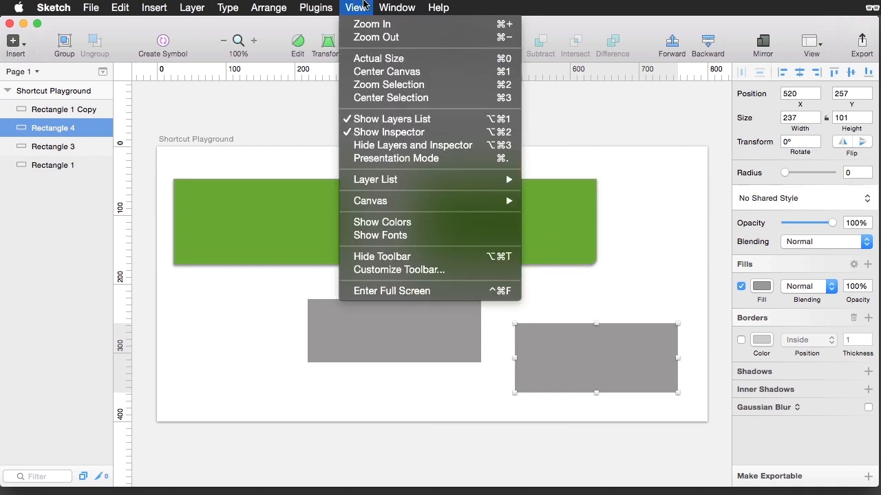
left_click(400, 159)
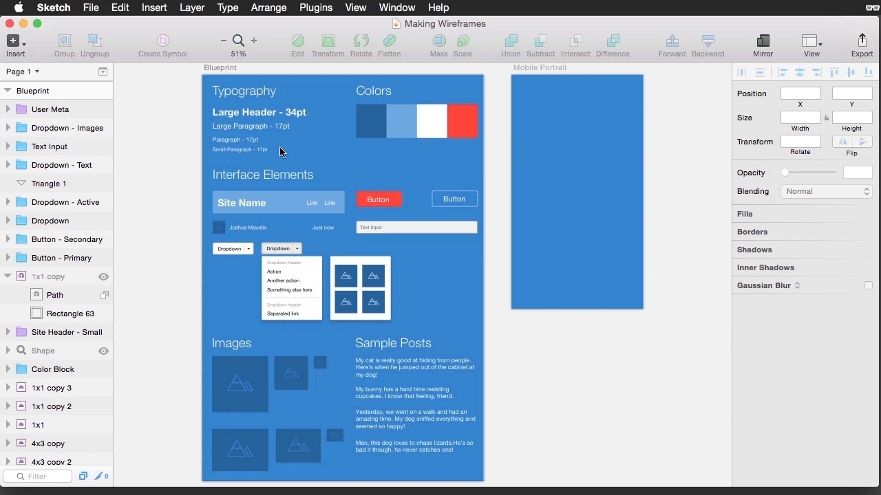
Copy the site header from the Blueprint artboard onto the Mobile Portrait artboard and align it at position 0, 0
left_click_drag(292, 204, 591, 92)
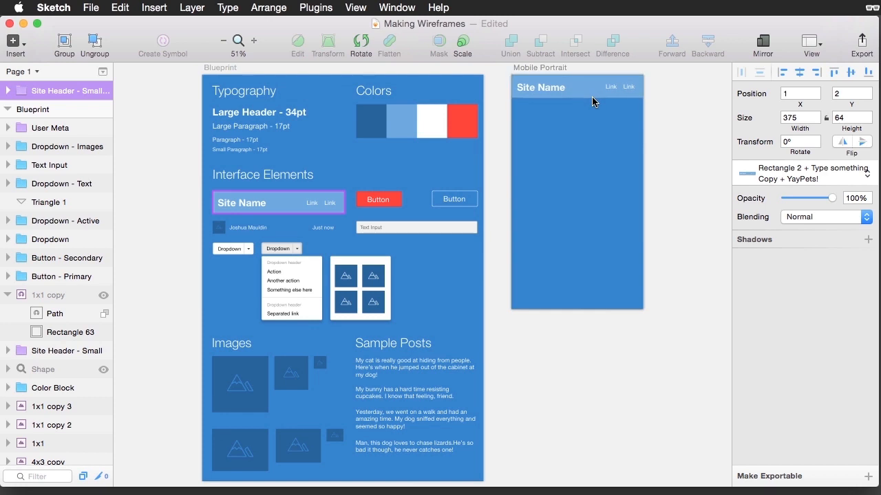
key("Up")
key("Up")
key("Left")
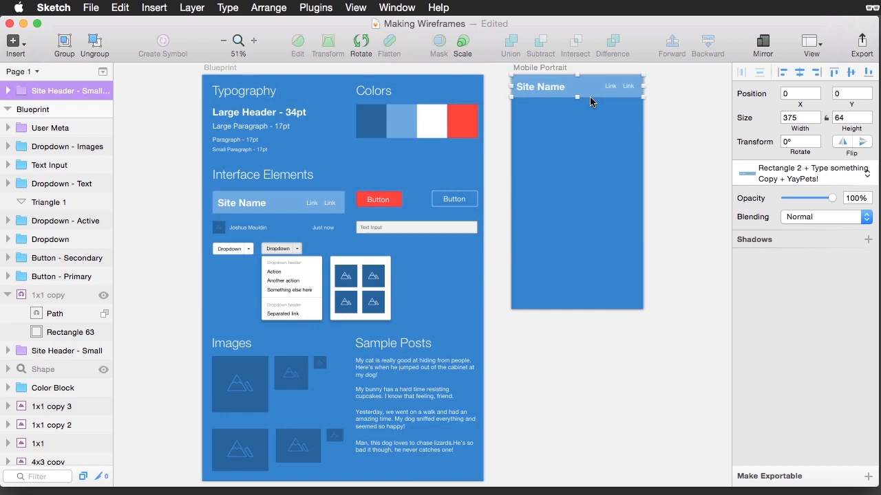
Change the site name in the Mobile Portrait header to "YayPets!"
double_click(530, 88)
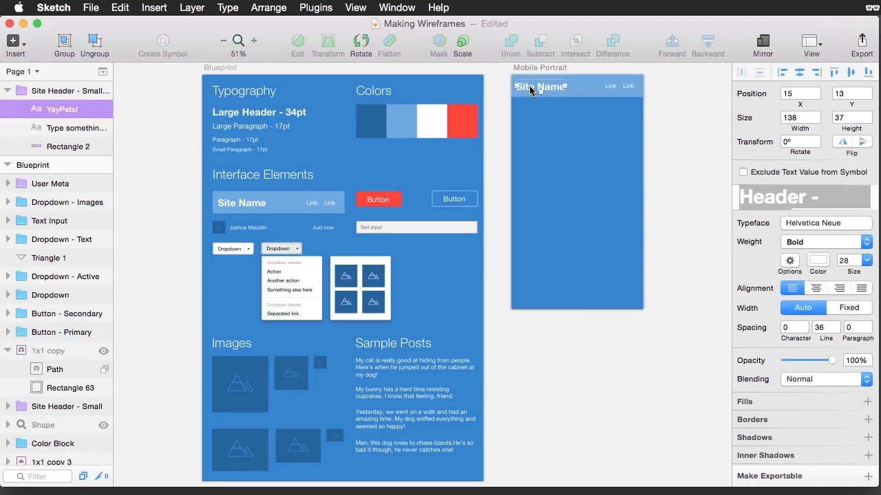
double_click(531, 88)
triple_click(530, 87)
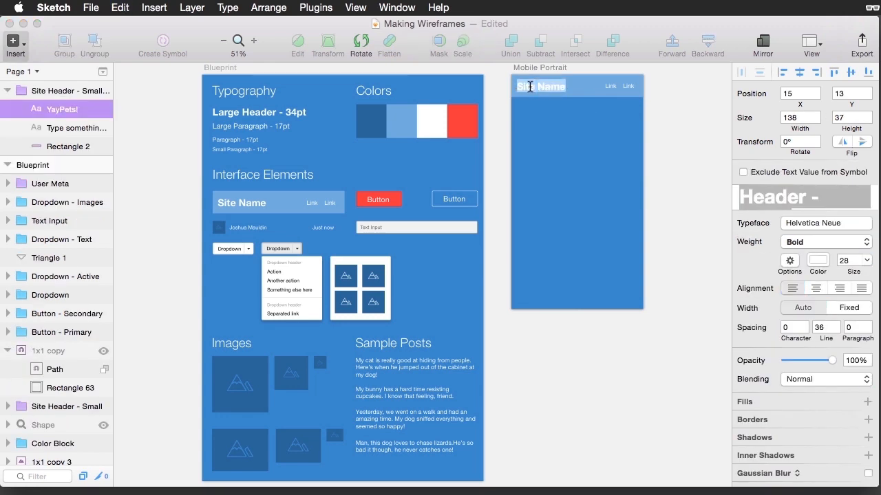
type("Yay")
type("!")
key("Escape")
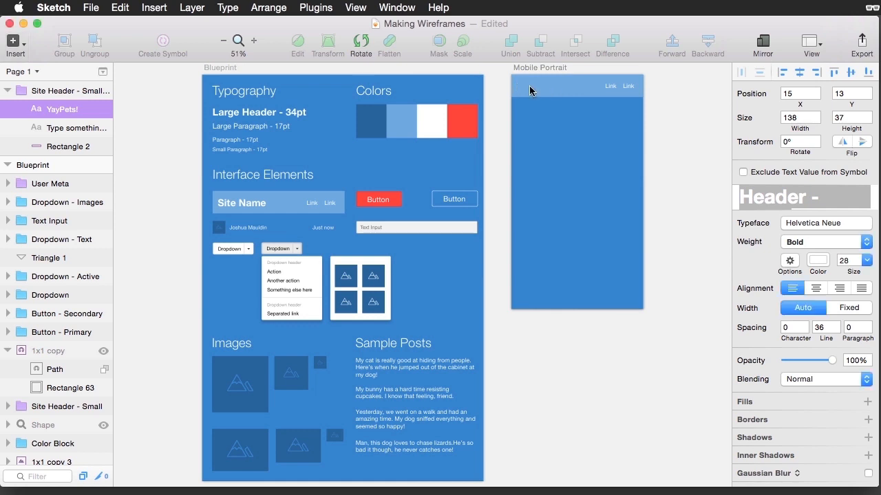
Replace the two header links on the Mobile Portrait artboard with "Profile" and "Search"
left_click(611, 89)
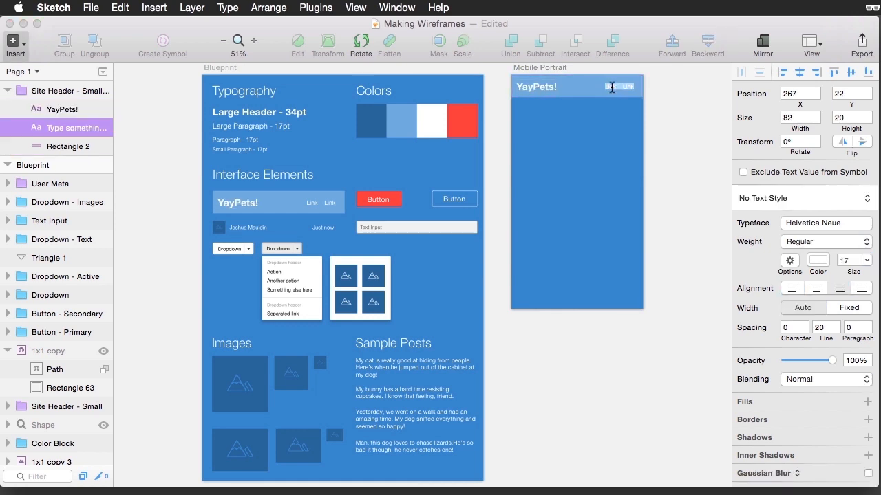
type("Profile    Search")
key("Escape")
Copy the Blueprint text input to just below the Mobile Portrait header and change its placeholder to "What's happening?"
key("super+plus")
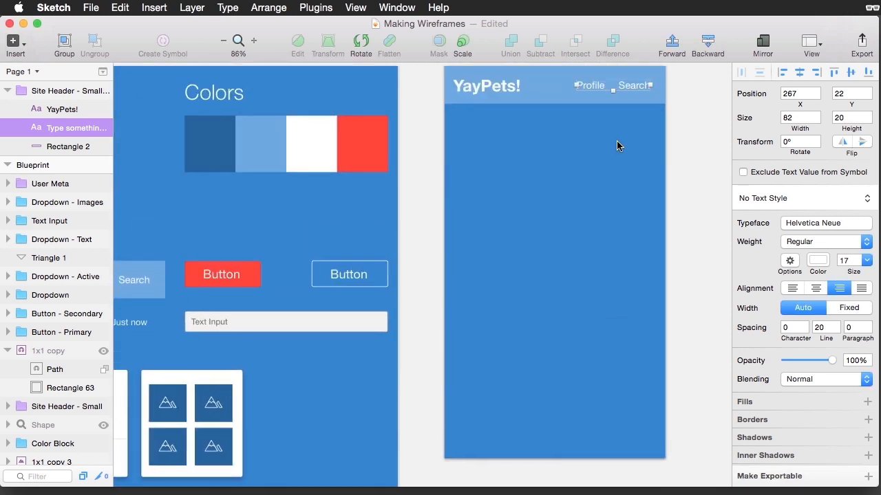
scroll(617, 145, "up", 5)
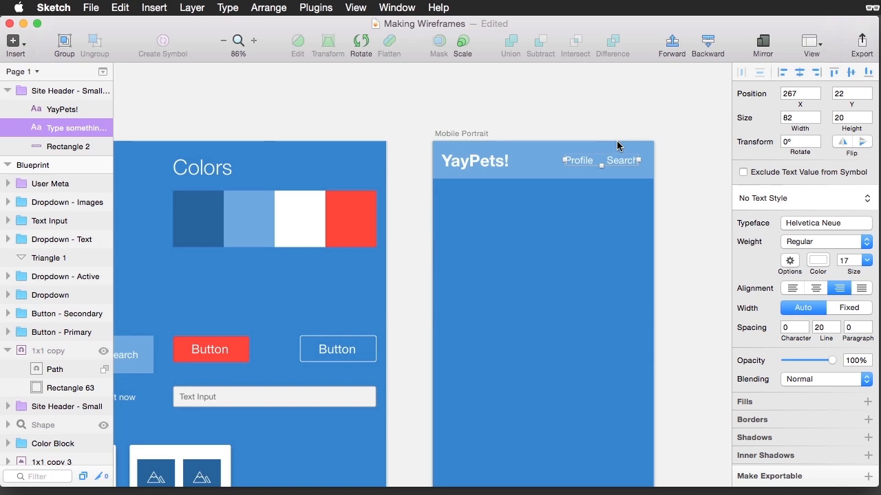
left_click(236, 394)
left_click_drag(235, 391, 503, 199)
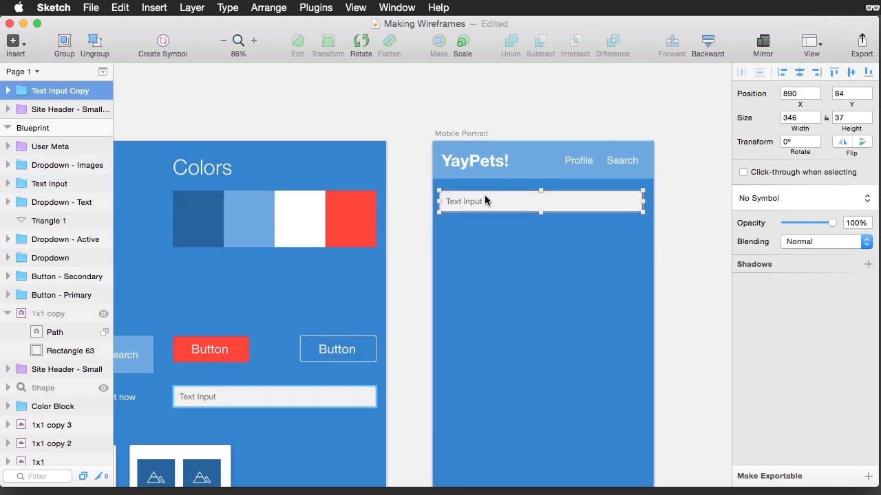
double_click(472, 203)
type("What's happening?")
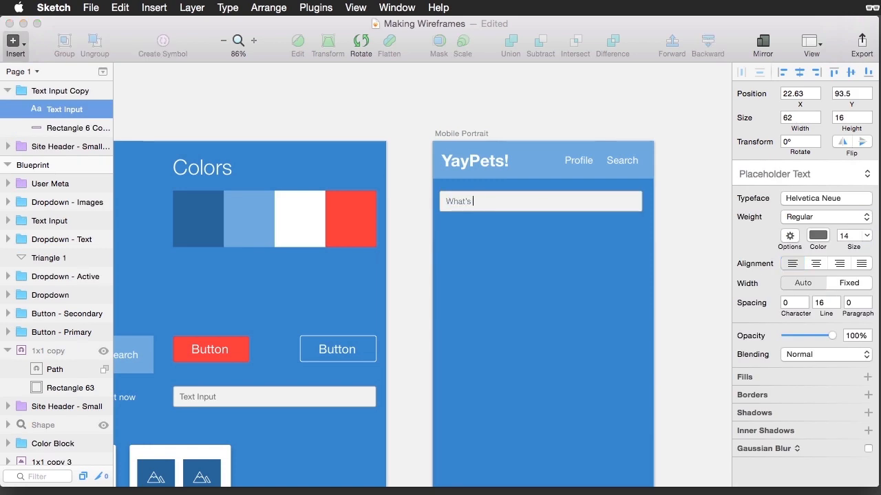
key("Escape")
Add the text "Add Photos/Video" below the input field and apply the "Paragraph - Small Text" style
key("t")
left_click(444, 222)
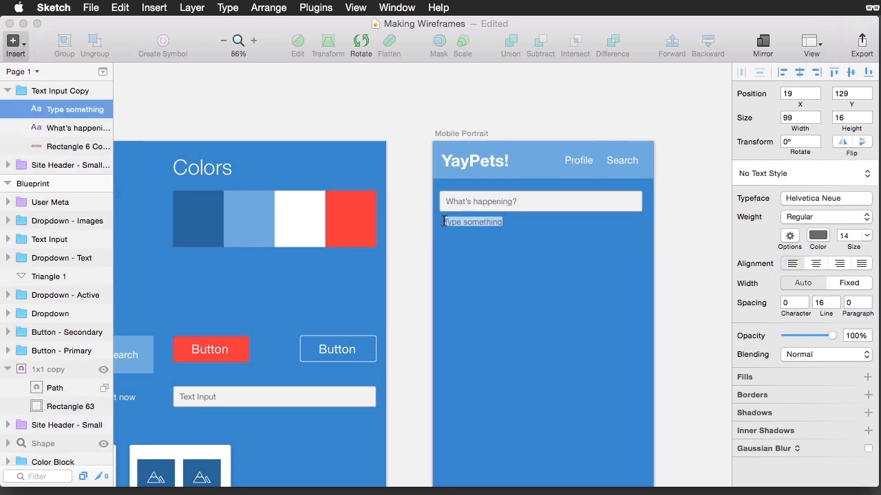
type("Add Photos/Video")
key("Escape")
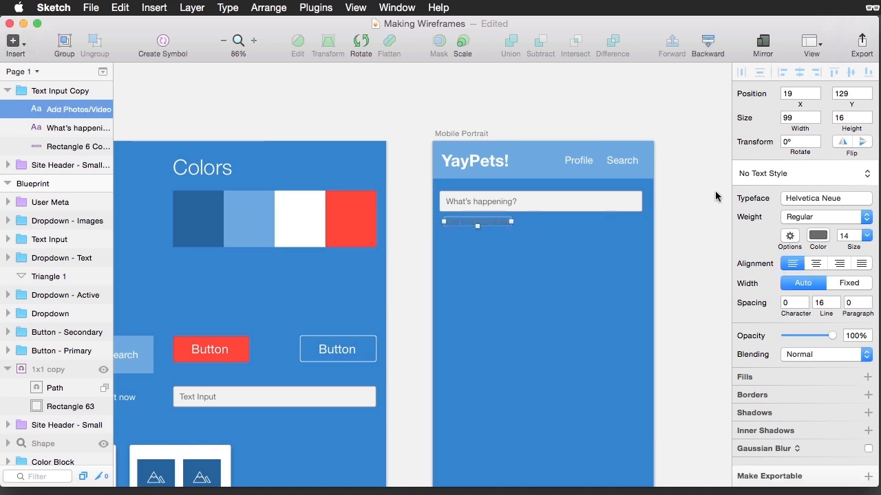
left_click(768, 174)
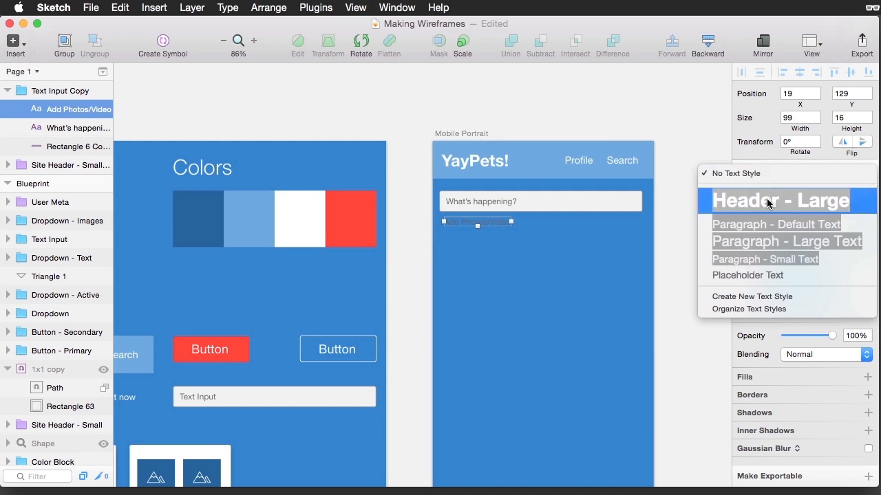
left_click(823, 265)
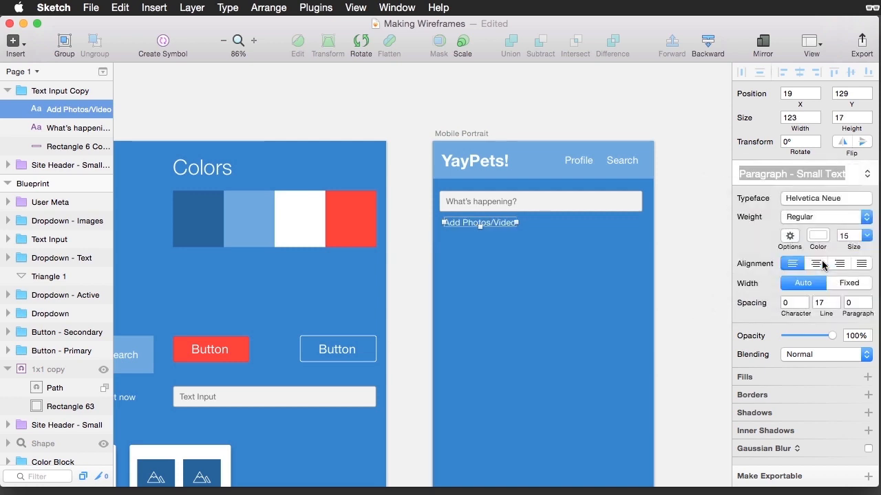
Nudge the "Add Photos/Video" text to X 11, Y 126 so it lines up with the input field
key("Left")
key("Left")
key("Left")
key("Left")
key("Left")
key("Left")
key("Left")
key("Left")
key("Up")
key("Up")
key("Up")
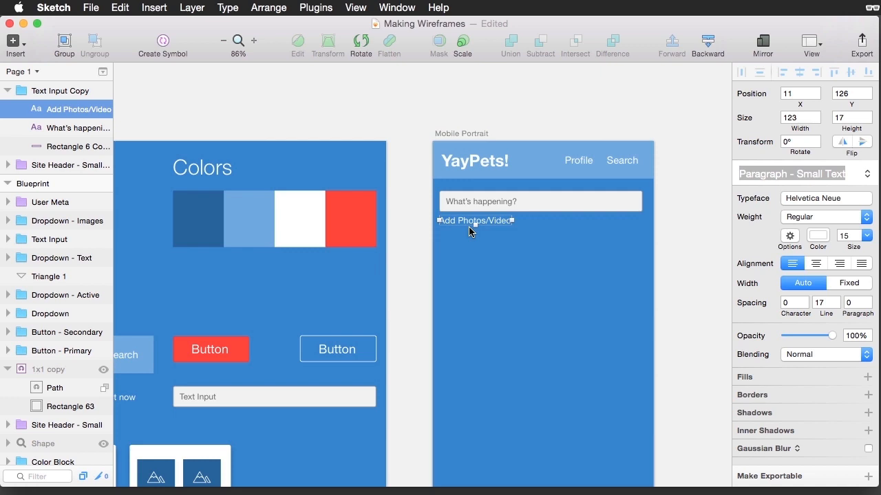
Copy the User Meta symbol from the Blueprint interface elements to the Mobile Portrait artboard, just below "Add Photos/Video"
scroll(470, 231, "left", 10)
scroll(470, 232, "down", 5)
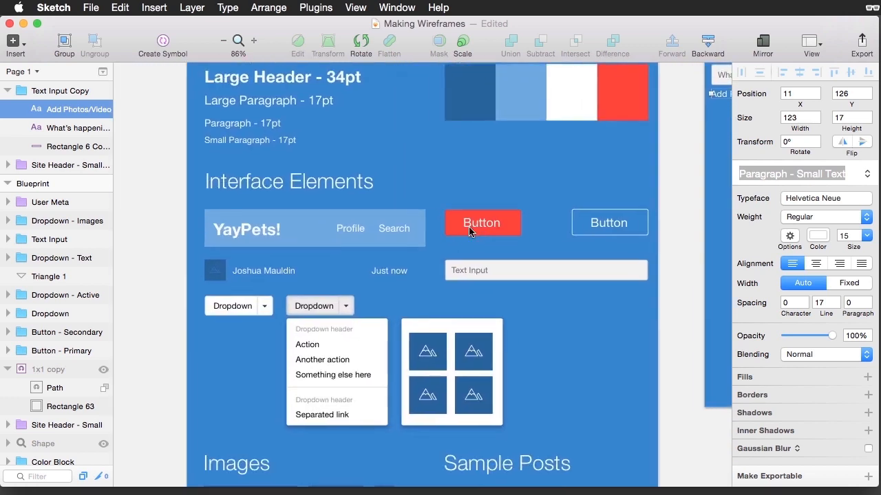
scroll(470, 231, "left", 2)
scroll(469, 231, "down", 1)
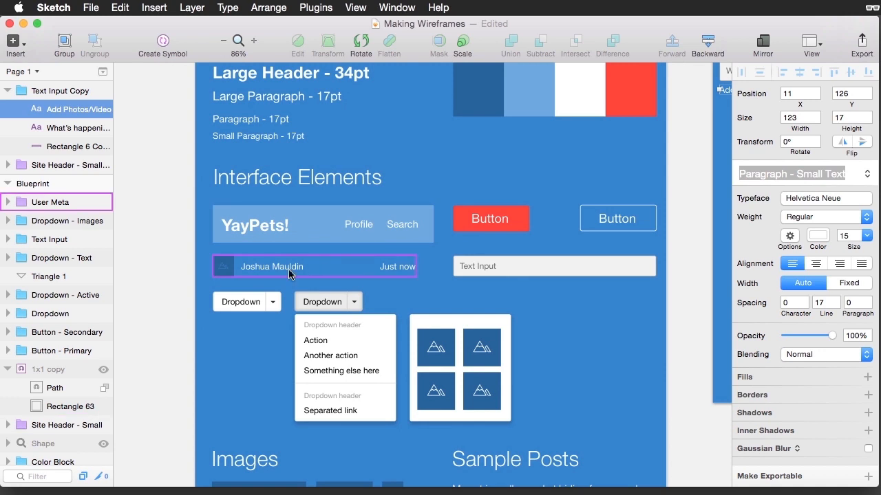
left_click(249, 269)
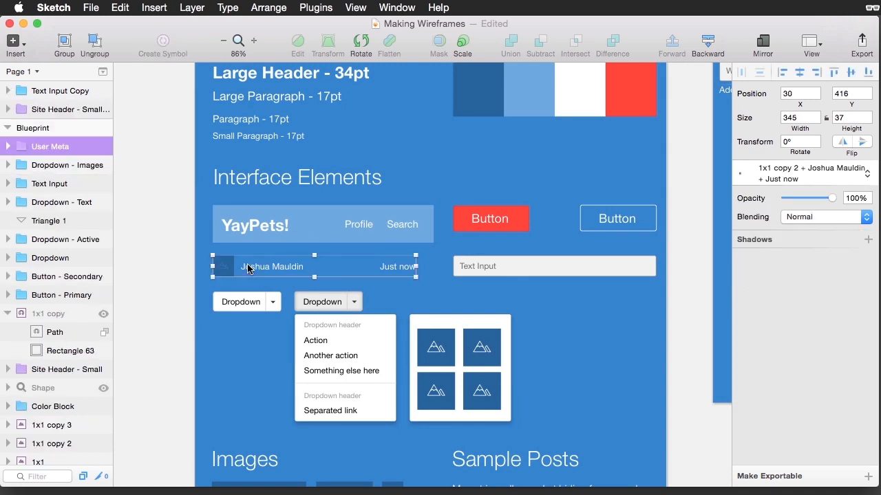
left_click_drag(248, 268, 602, 131)
Copy the 160 × 120 4x3 image placeholder from the Blueprint images into the Mobile Portrait artboard, below the user meta row
scroll(338, 301, "down", 1)
scroll(339, 302, "left", 1)
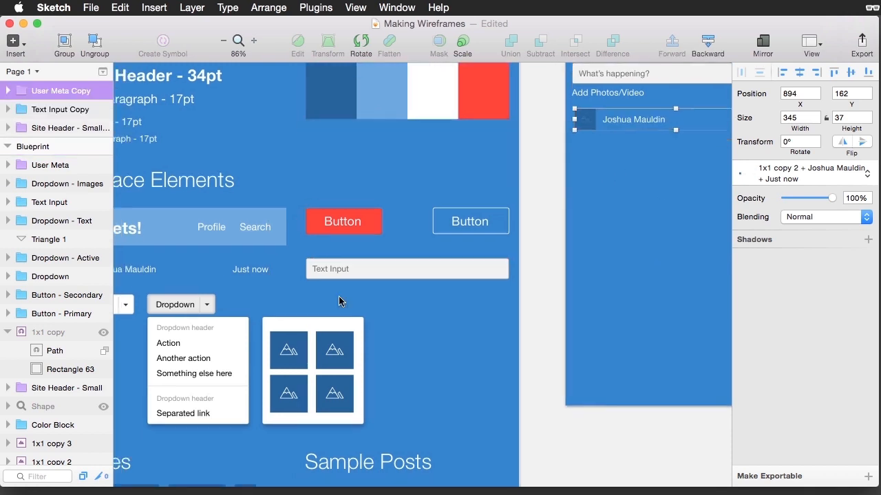
scroll(338, 302, "down", 4)
scroll(339, 301, "left", 3)
scroll(214, 396, "down", 3)
left_click_drag(214, 397, 530, 90)
scroll(531, 88, "up", 5)
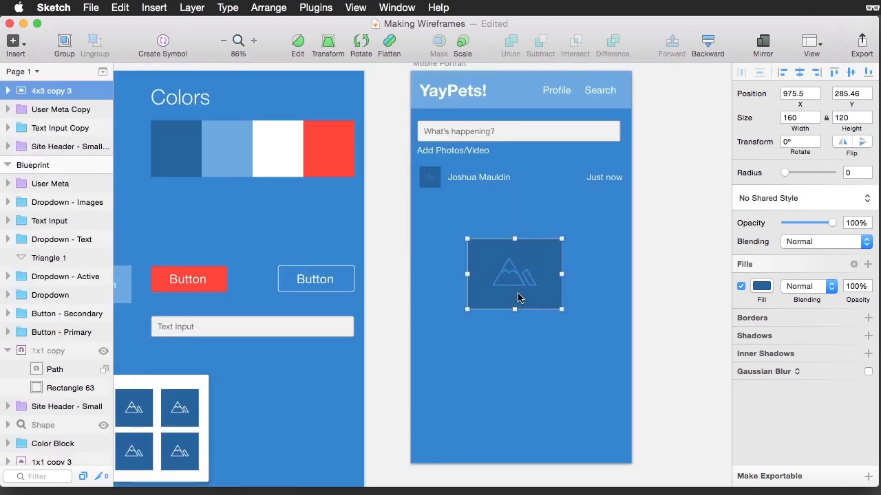
Enlarge the 4x3 image placeholder to about 345 × 258.5 and place it at X 14, Y 207.5, directly under the user meta row
left_click_drag(530, 301, 626, 354)
key("Up")
key("Up")
key("Up")
key("Up")
key("Up")
key("Up")
key("Right")
key("Right")
key("Right")
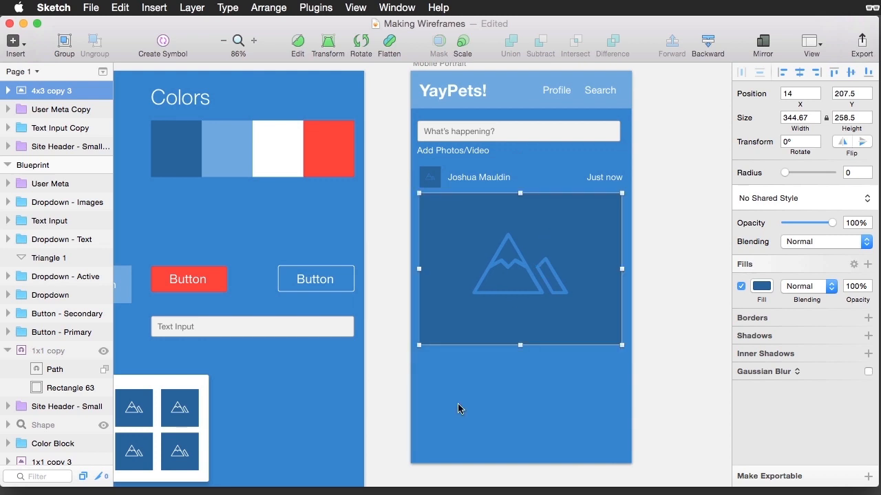
Copy the "My cat is really good at hiding from people." sample post to just below the image on Mobile Portrait
scroll(460, 409, "down", 5)
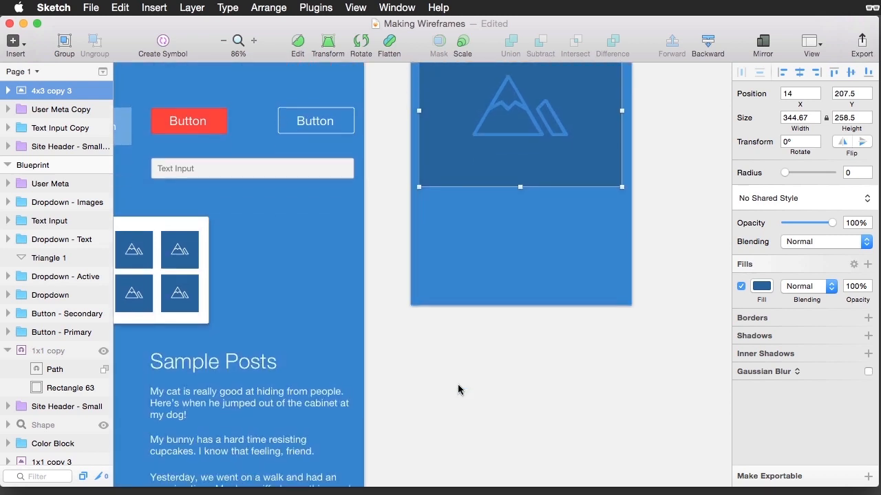
left_click_drag(164, 403, 432, 207)
key("Escape")
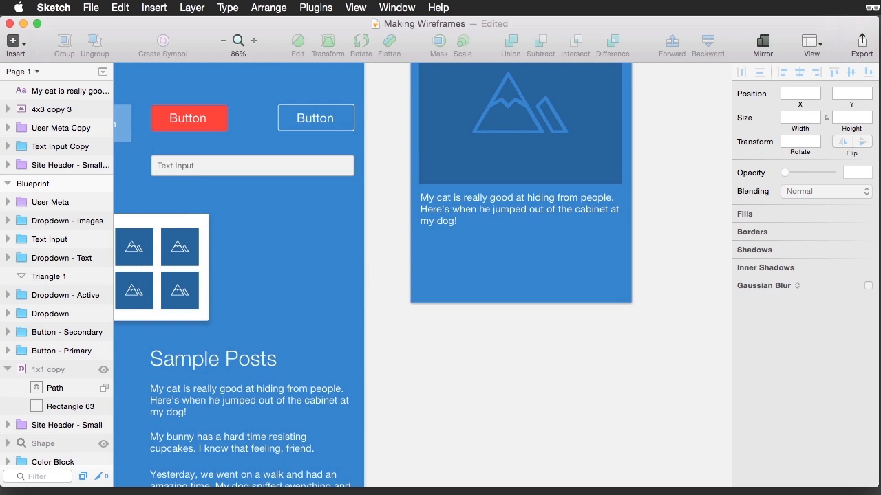
Copy the Blueprint text input to below the sample post on Mobile Portrait and change its placeholder to "Leave a reply..."
key("alt")
left_click_drag(200, 165, 446, 243)
key("Escape")
double_click(447, 241)
type("Leave a reply...")
key("Escape")
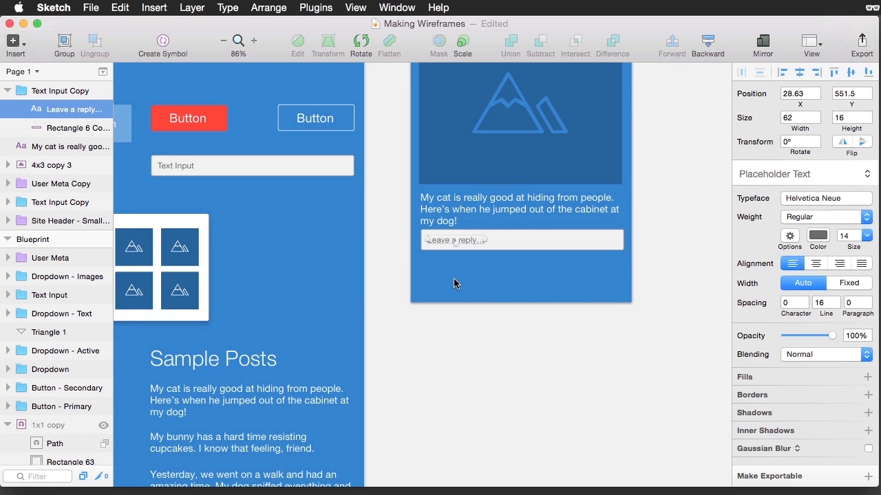
Select the inactive white Dropdown group among the Blueprint interface elements
scroll(454, 284, "down", 5)
scroll(454, 284, "left", 6)
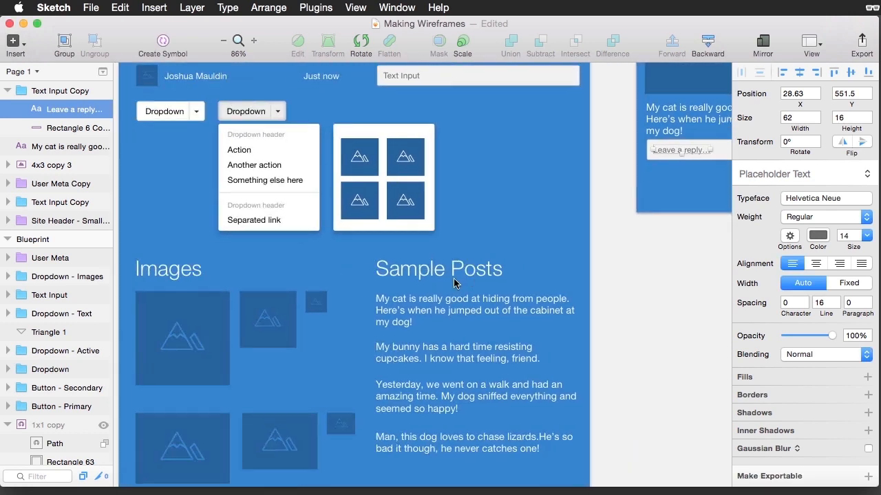
scroll(455, 283, "up", 5)
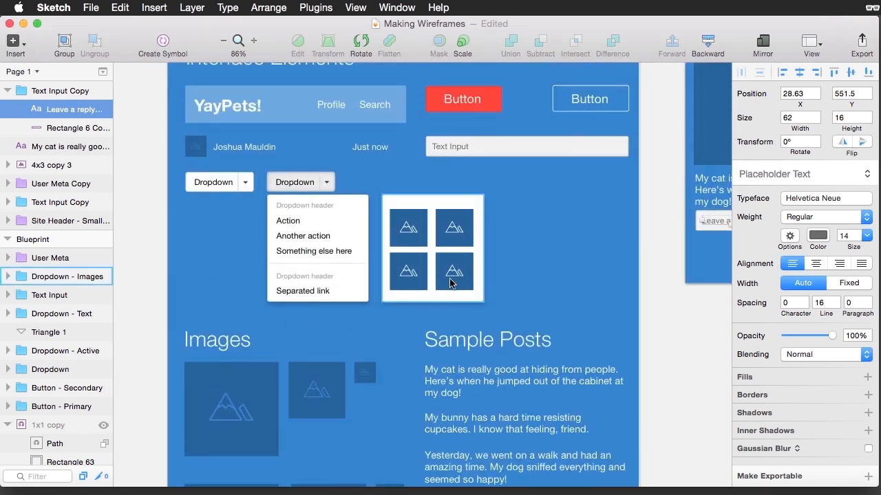
left_click(218, 184)
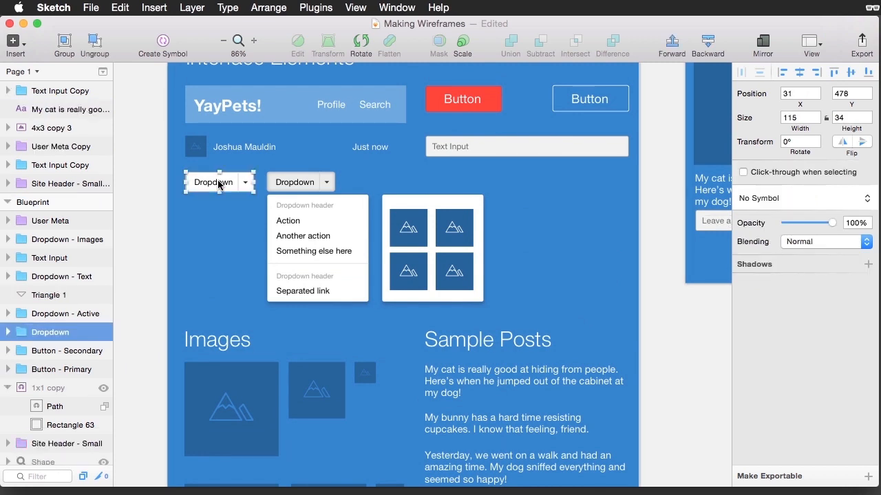
Place a copy of the white dropdown at the end of the "Leave a reply…" field and align it with the field
left_click_drag(218, 184, 519, 225)
key("Right")
key("Right")
key("Right")
key("Right")
key("Left")
key("Up")
left_click(520, 258)
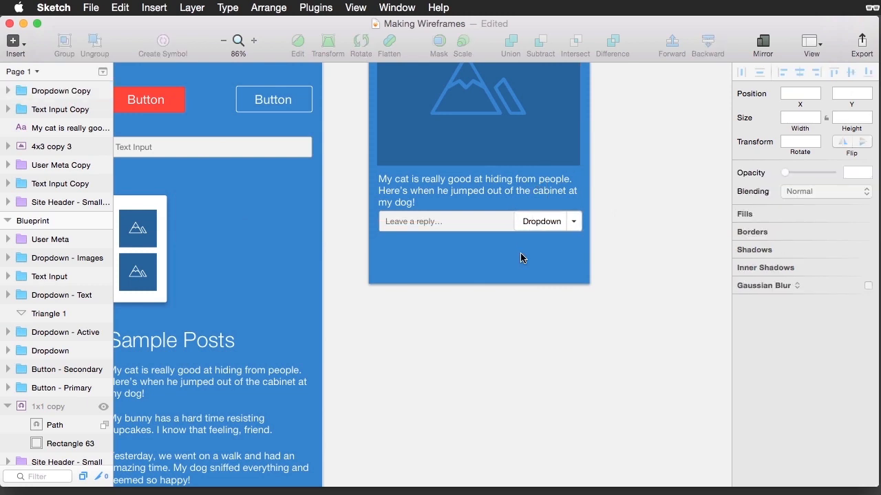
Change the label of the copied dropdown beside the reply field to "React"
double_click(539, 221)
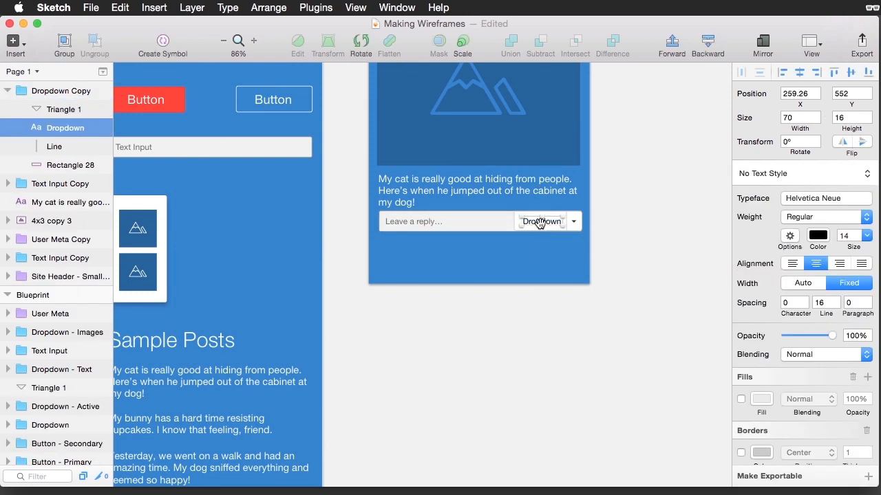
double_click(537, 221)
type("React")
key("Escape")
left_click(527, 251)
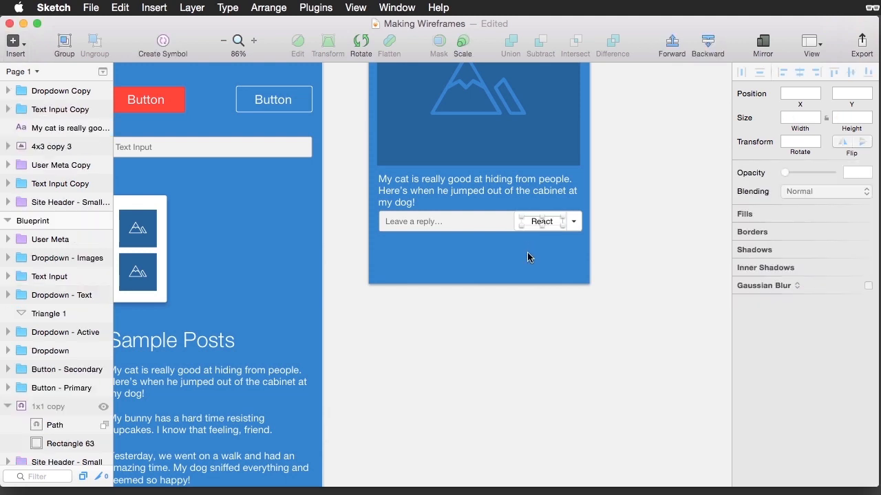
Move the reply field and the React dropdown down together to widen the gap below the post text
scroll(507, 280, "up", 5)
left_click_drag(582, 379, 354, 346)
key("Down")
key("Down")
key("Down")
key("Down")
key("Down")
key("Down")
key("Down")
key("Down")
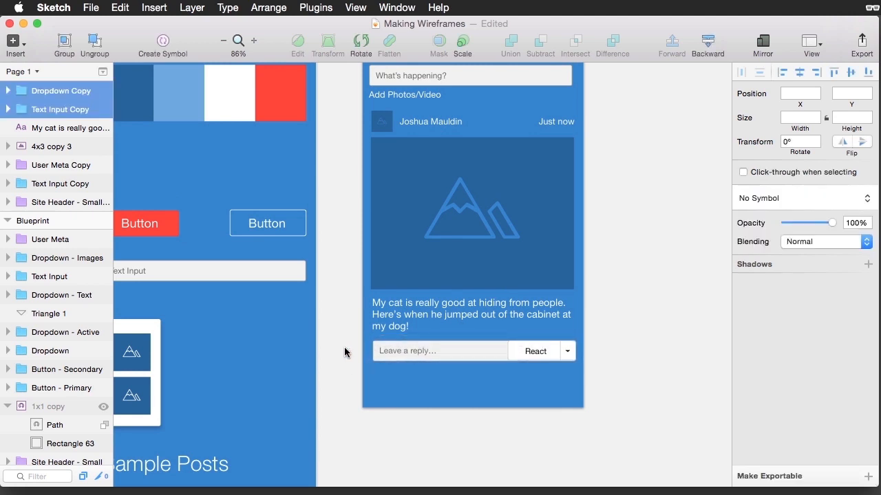
Group the post's user meta, image, text, reply field and React dropdown
left_click_drag(373, 385, 575, 118)
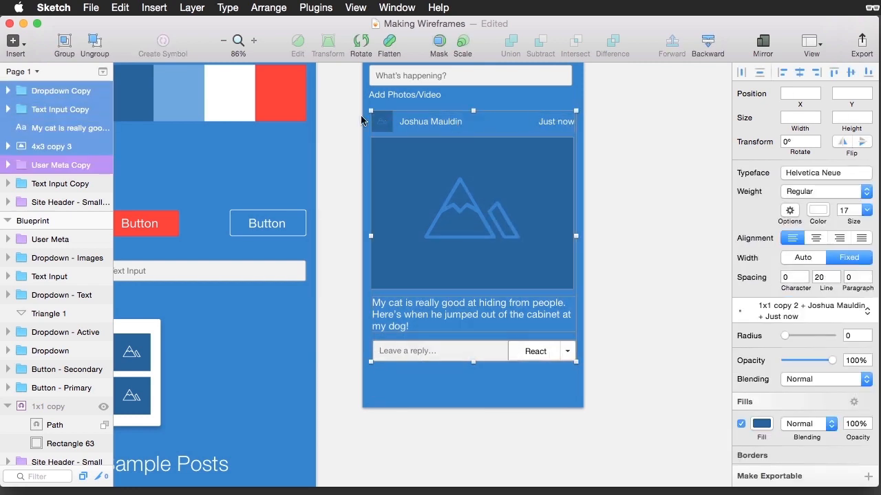
left_click(64, 44)
scroll(339, 191, "up", 5)
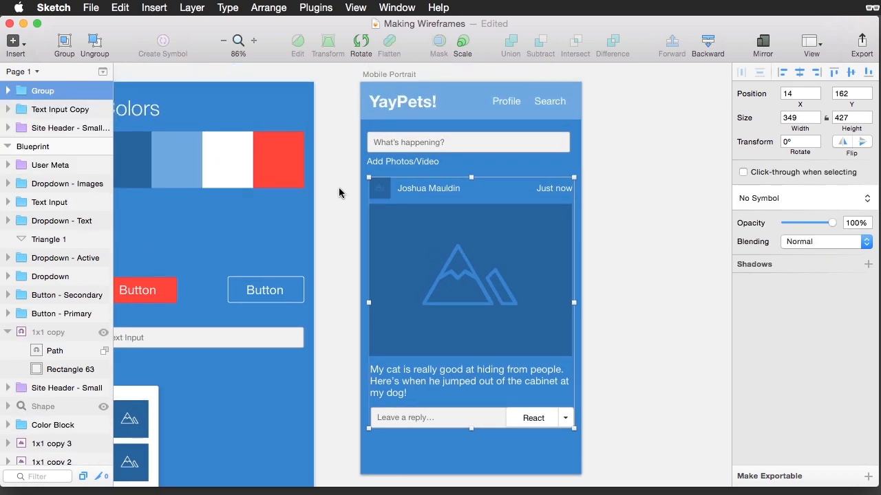
Extend the Mobile Portrait artboard downward to a height of 1125
left_click(377, 76)
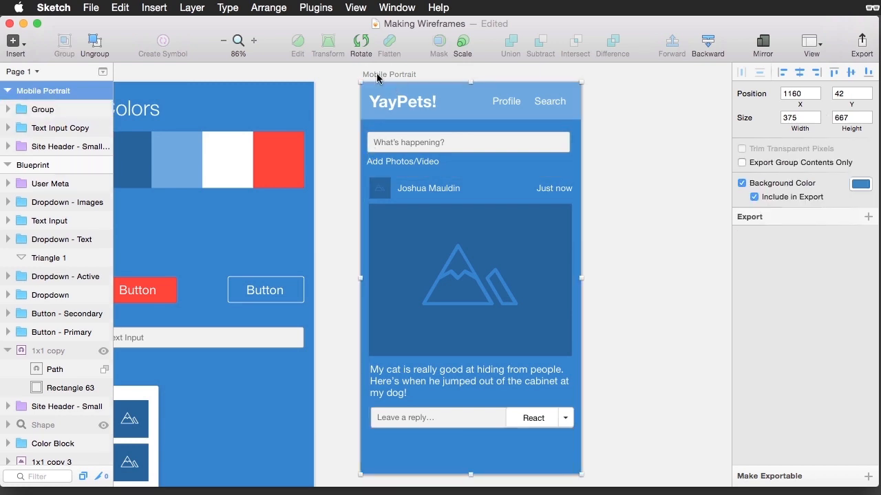
scroll(422, 241, "down", 10)
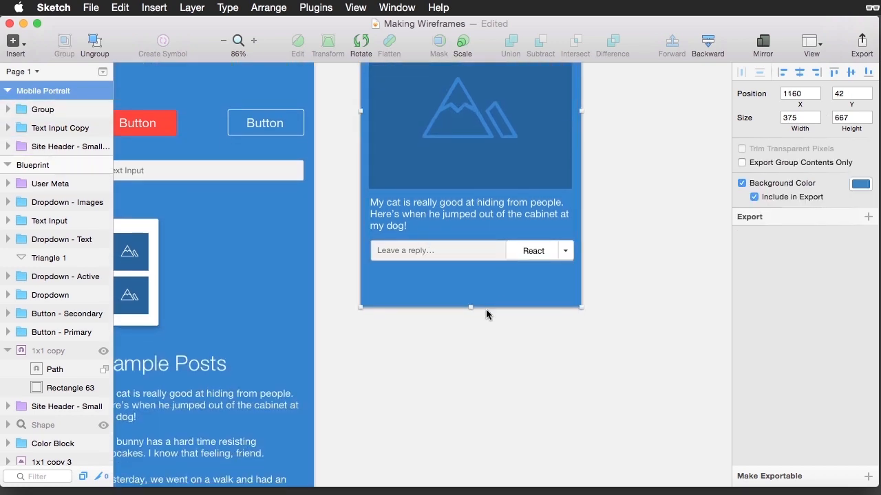
left_click_drag(470, 308, 471, 489)
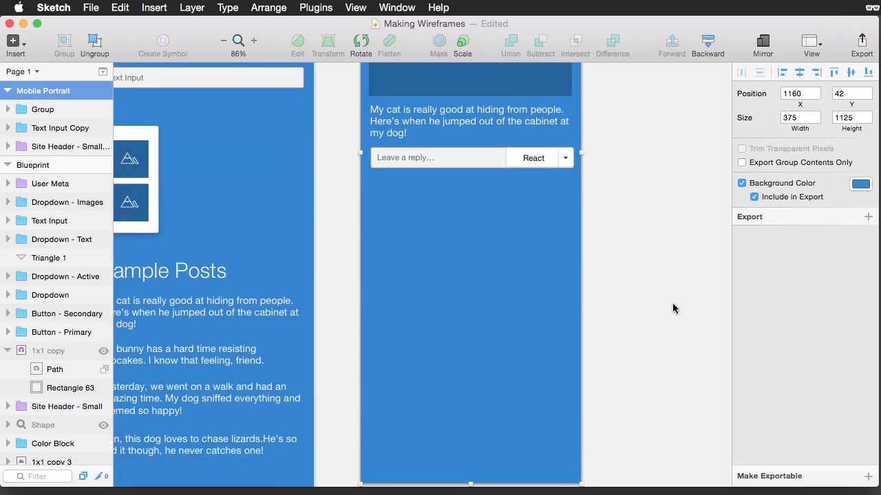
left_click(619, 289)
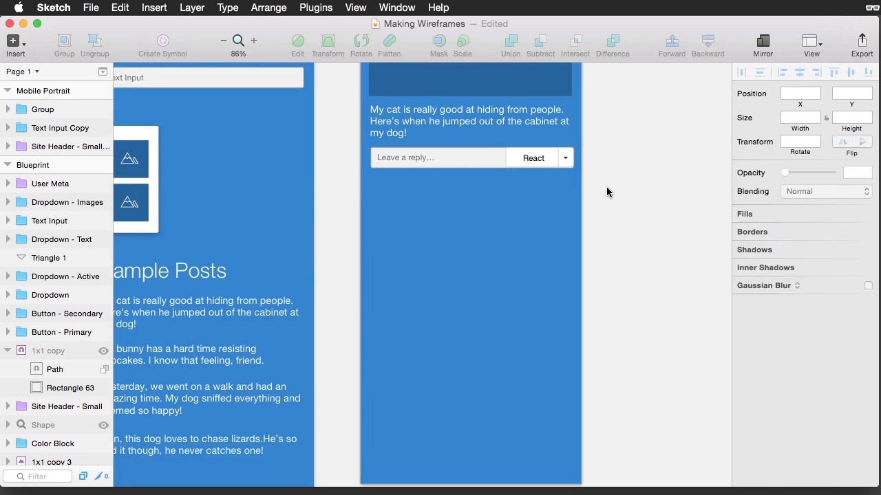
Duplicate the grouped post directly below the original in the Mobile Portrait artboard
scroll(606, 191, "up", 1)
left_click_drag(441, 84, 444, 353)
left_click(649, 360)
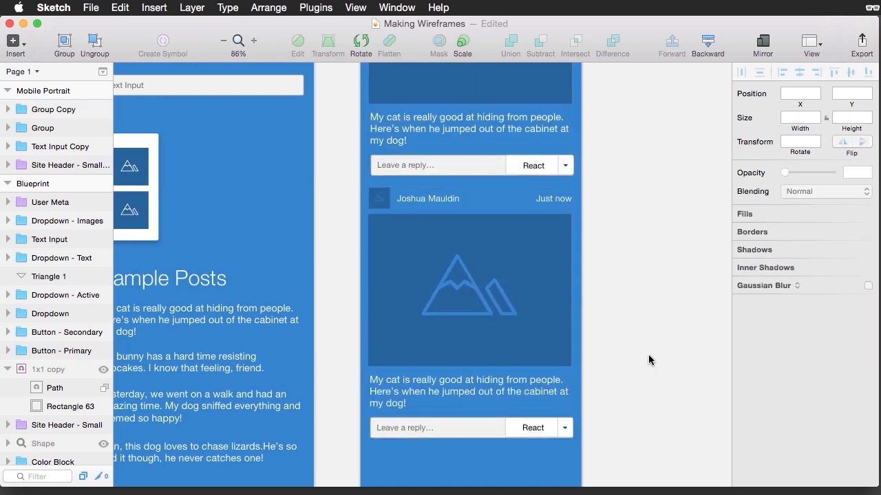
Delete the image from the copied post and move its text, reply field and React dropdown up under the user meta
left_click(532, 312, "super")
key("BackSpace")
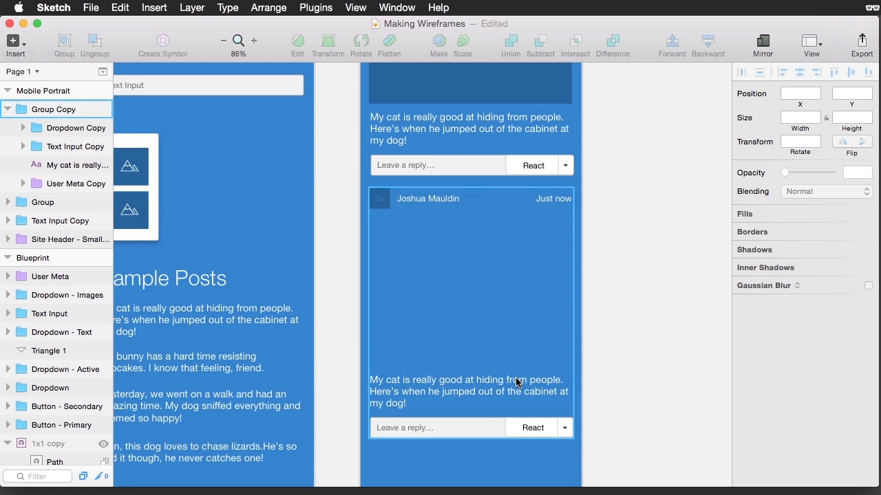
left_click(517, 384, "super")
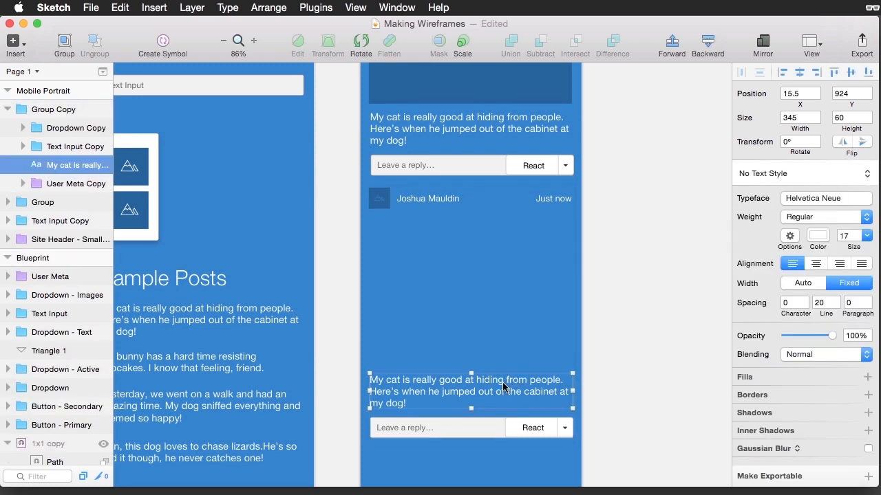
left_click(485, 435, "shift")
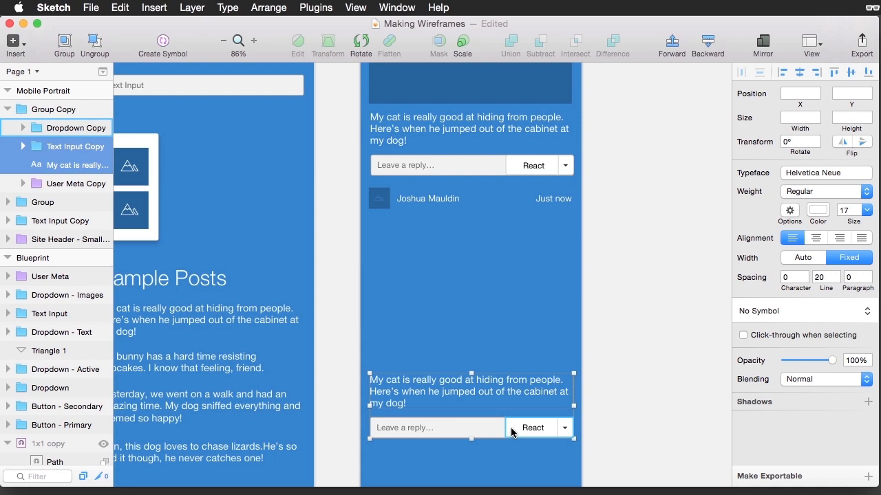
left_click(511, 429, "shift")
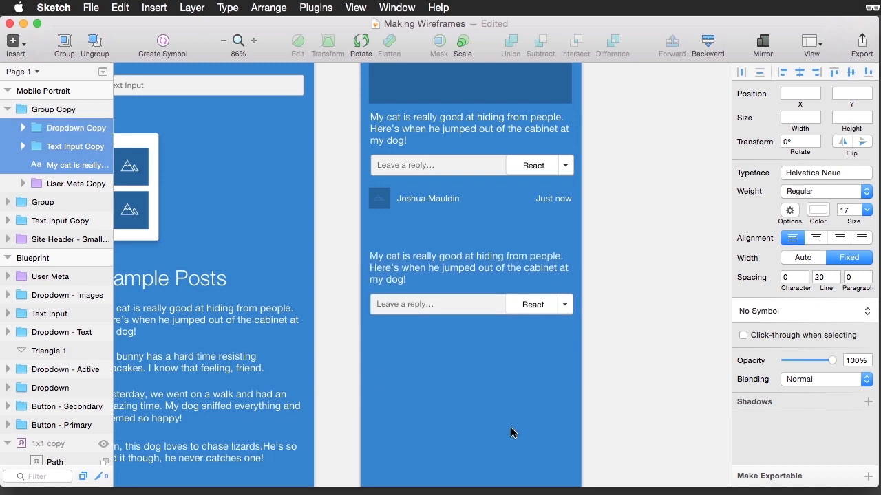
left_click(511, 427)
scroll(510, 427, "up", 3)
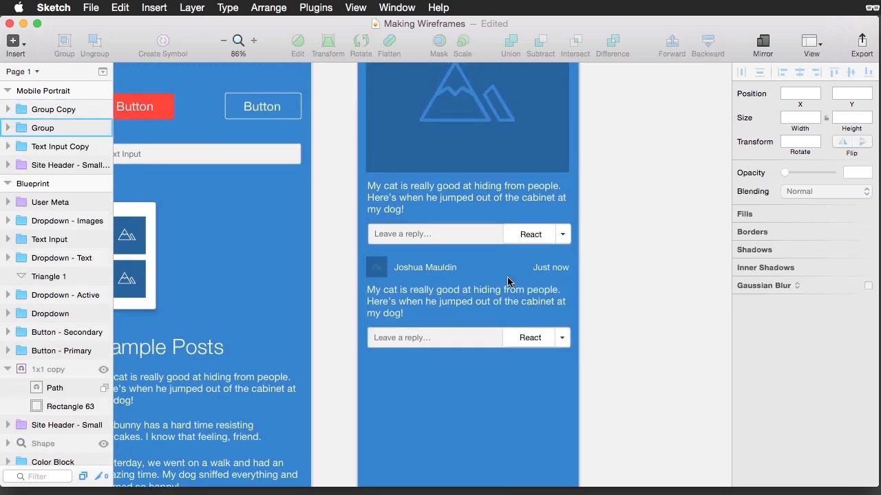
Duplicate the image post and place the copy below the text-only post
left_click_drag(485, 81, 480, 458)
scroll(479, 459, "down", 5)
scroll(480, 459, "up", 1)
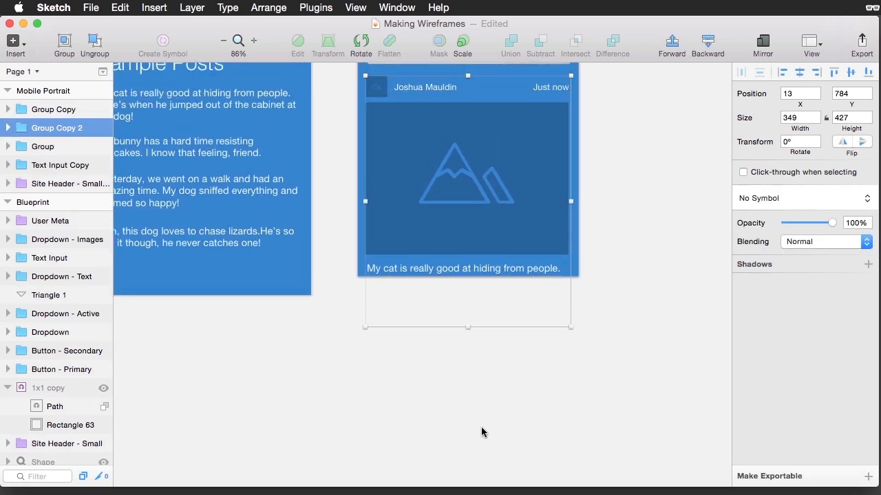
left_click(481, 385)
Extend the Mobile Portrait artboard to a height of 1238 so that it contains the whole third post
scroll(481, 385, "up", 8)
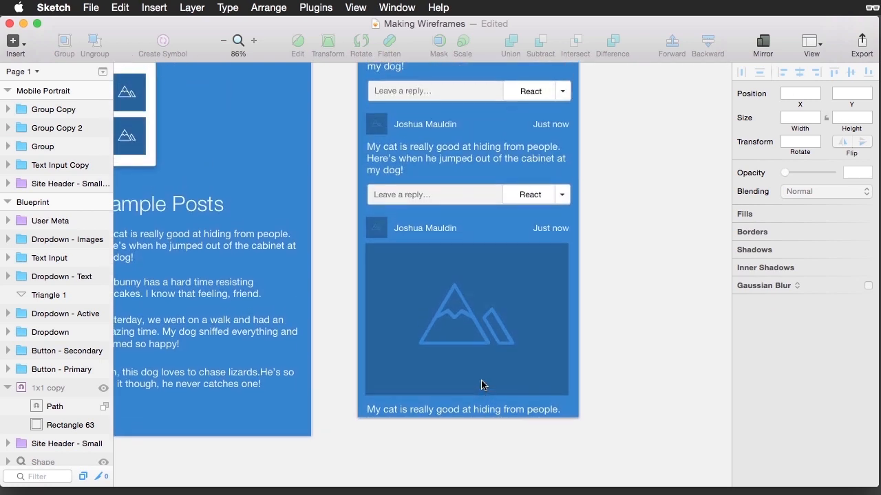
scroll(481, 386, "up", 4)
left_click(362, 105)
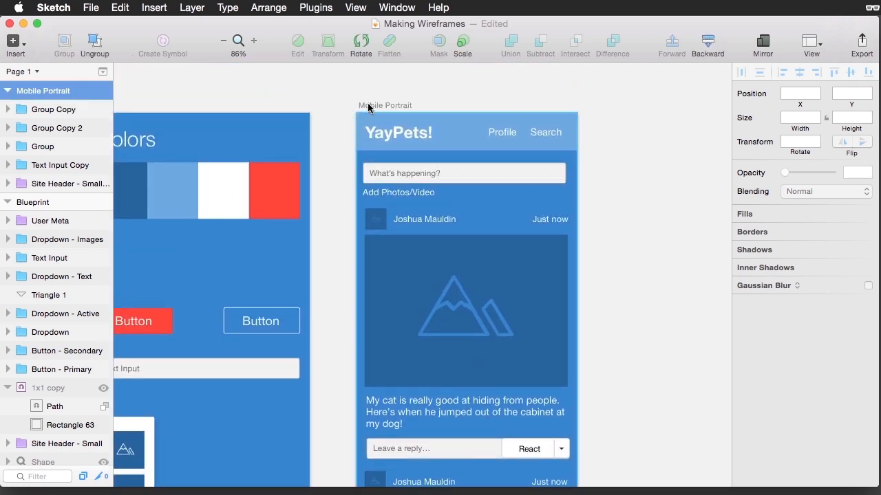
scroll(424, 264, "down", 11)
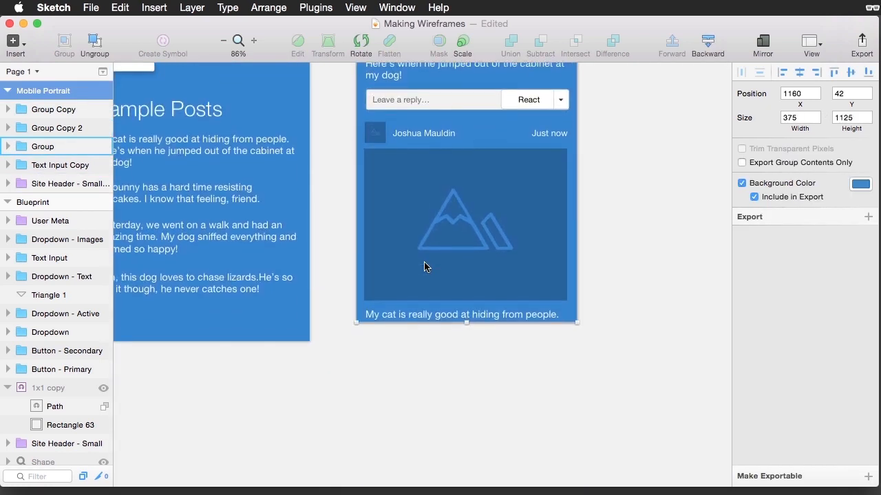
left_click_drag(466, 314, 460, 422)
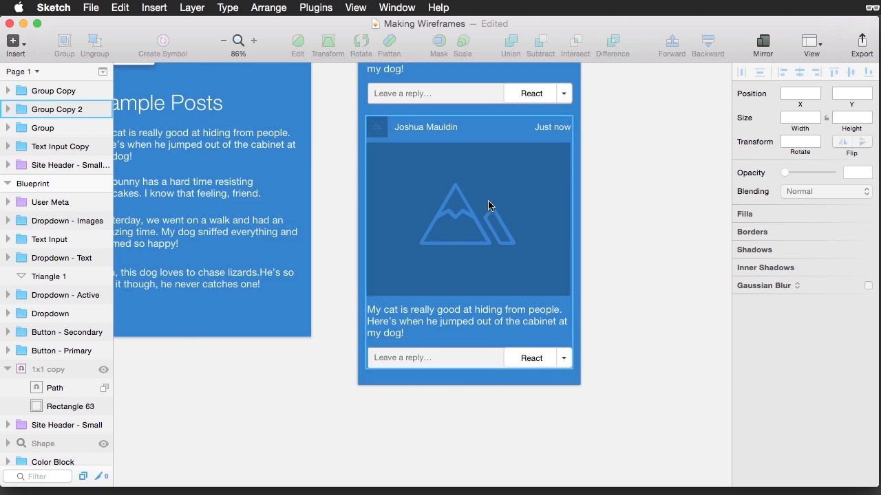
Duplicate the Mobile Portrait artboard and place the copy beside it at X 1590, Y 42
scroll(486, 203, "up", 10)
scroll(486, 196, "up", 2)
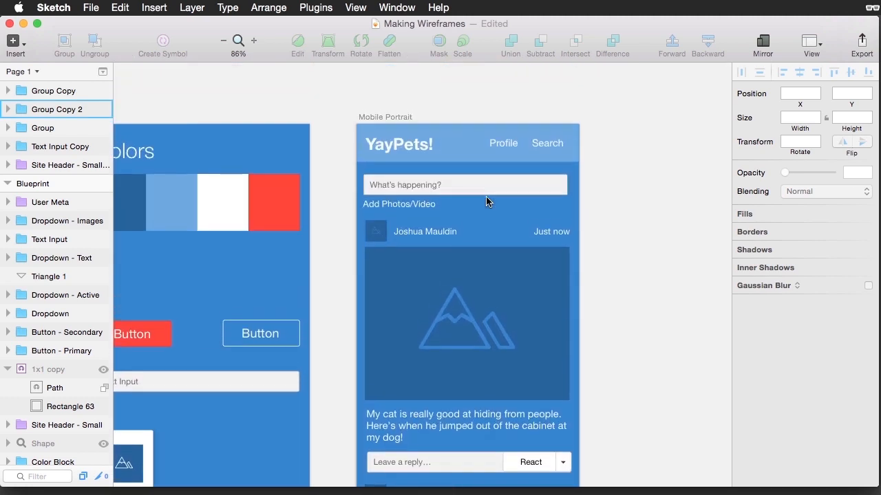
left_click_drag(370, 122, 624, 118)
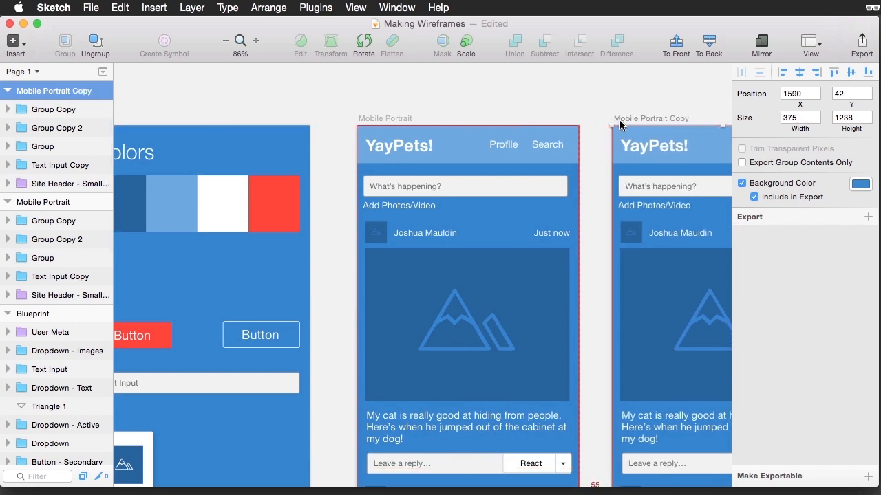
Copy the Text Input element from the Blueprint artboard
scroll(523, 278, "left", 3)
scroll(523, 278, "down", 2)
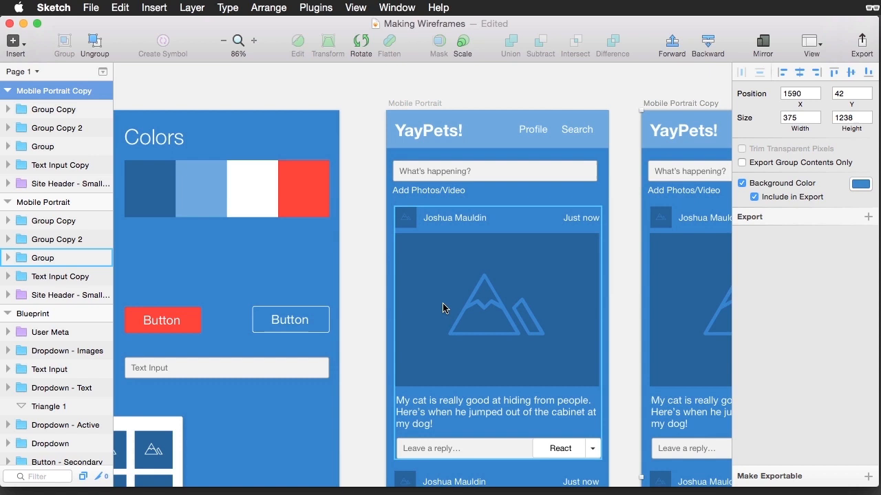
left_click(229, 375)
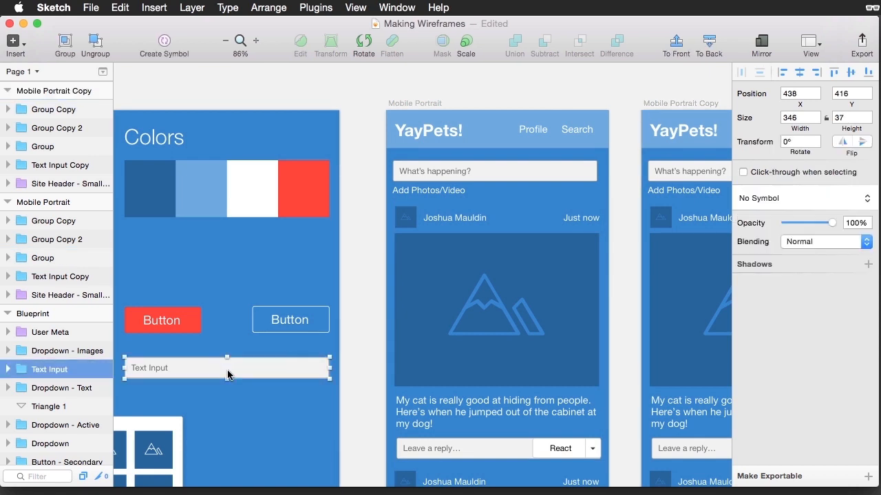
scroll(230, 373, "right", 4)
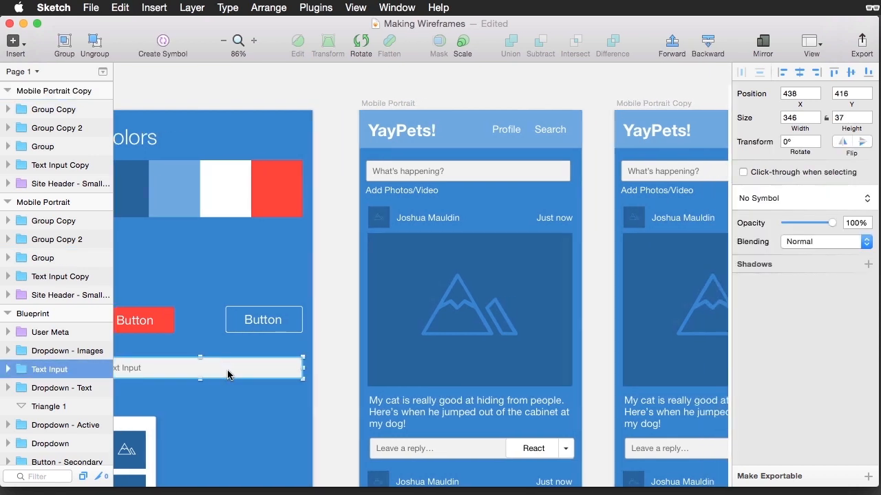
scroll(112, 387, "down", 2)
scroll(198, 377, "right", 3)
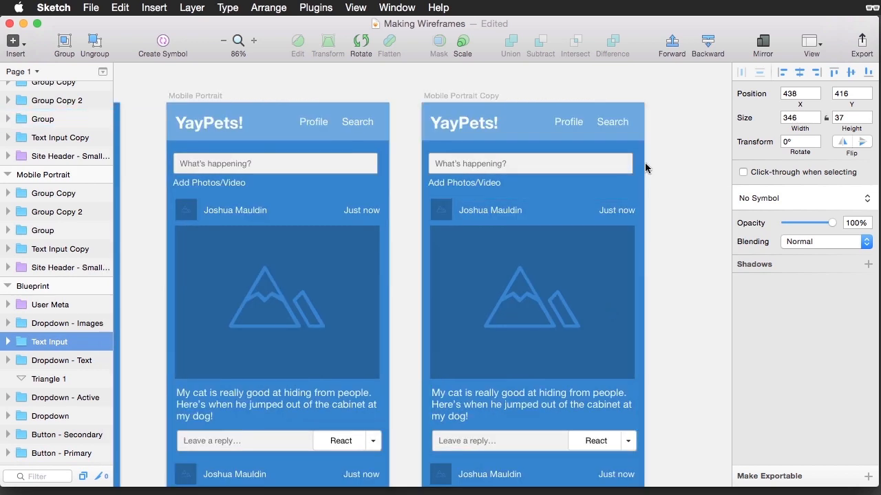
Move the status field and all posts in the Mobile Portrait Copy artboard down to leave a gap below the header
left_click_drag(636, 150, 631, 234)
scroll(631, 233, "down", 15)
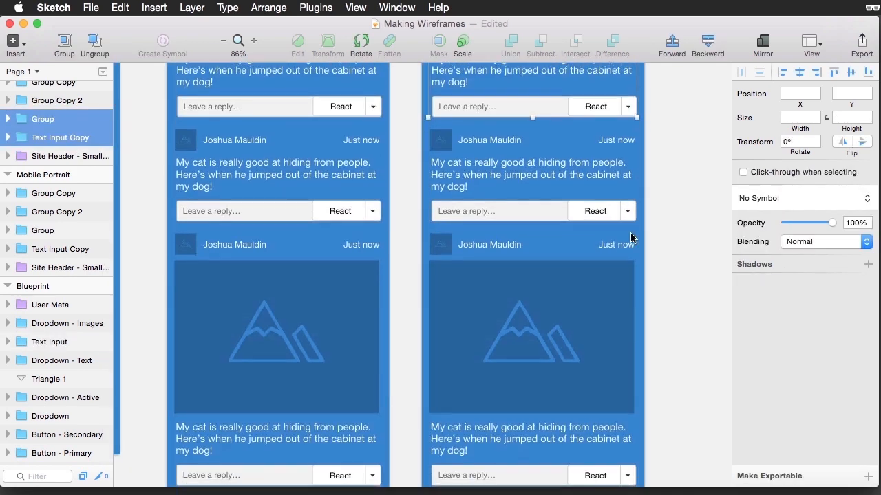
scroll(426, 309, "up", 15)
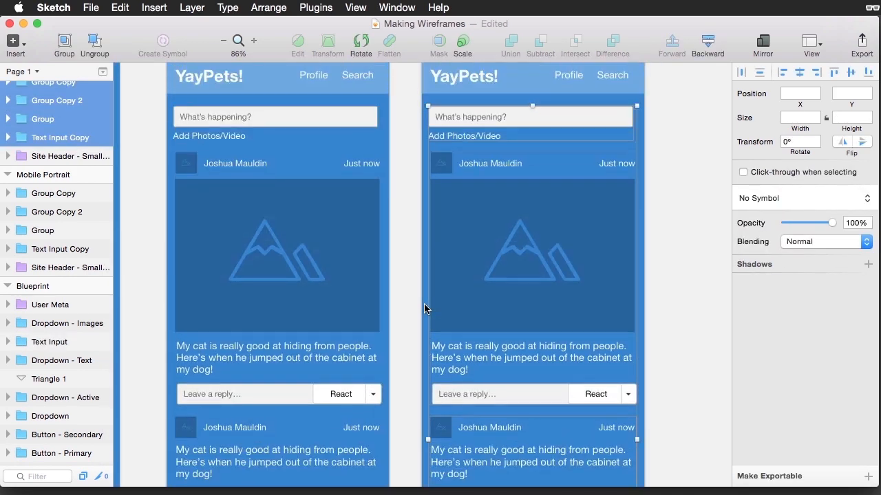
key("shift+Down")
key("shift+Down")
key("shift+Down")
key("shift+Down")
key("shift+Down")
key("shift+Down")
Paste the text input into Mobile Portrait Copy and place it below the header at X 15, Y 74
left_click(482, 150)
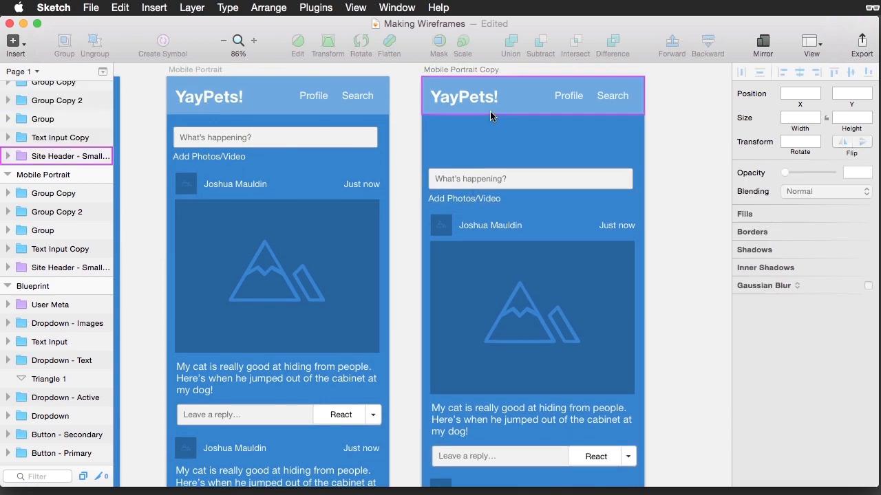
key("super+v")
left_click_drag(569, 444, 567, 128)
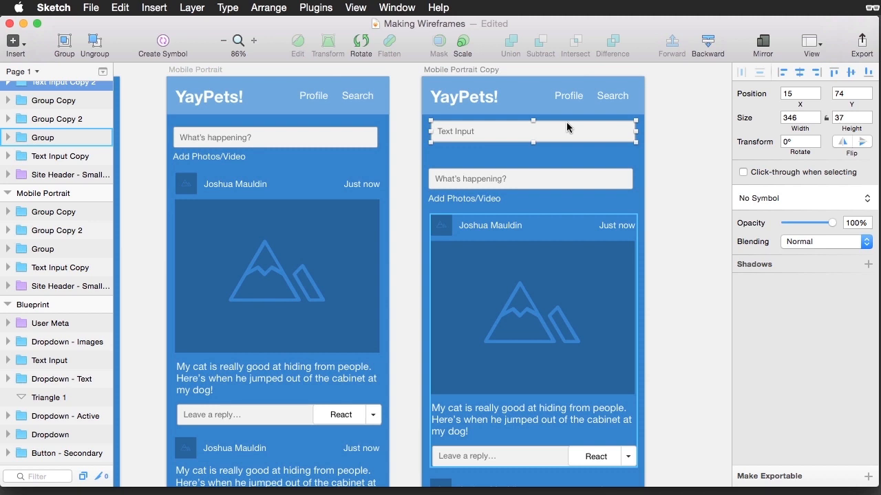
Draw a 375 × 57 rectangle directly below the header of Mobile Portrait Copy and fill it with the image placeholder's dark blue #21639D
left_click(15, 43)
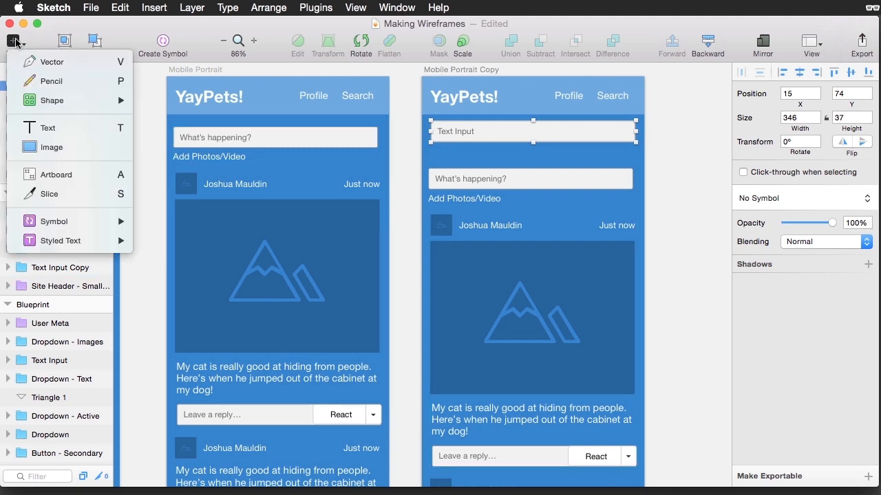
mouse_move(83, 100)
left_click(159, 136)
left_click_drag(425, 115, 650, 148)
key("ctrl+c")
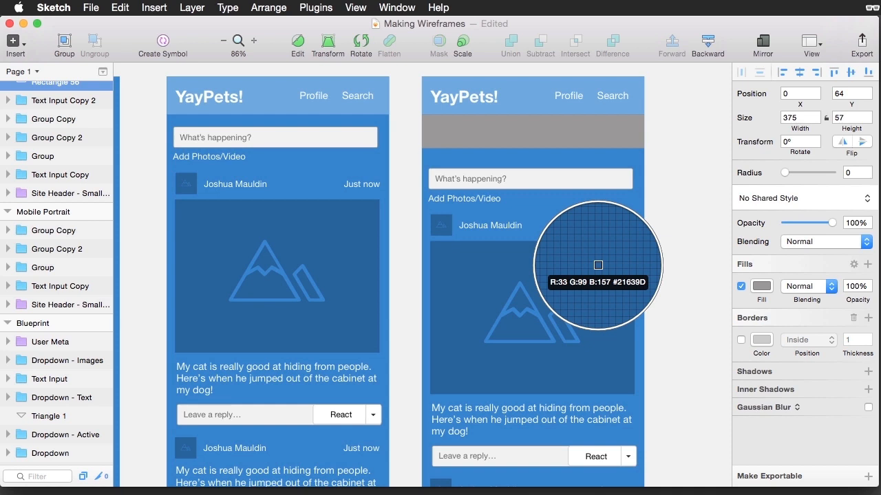
left_click(597, 265)
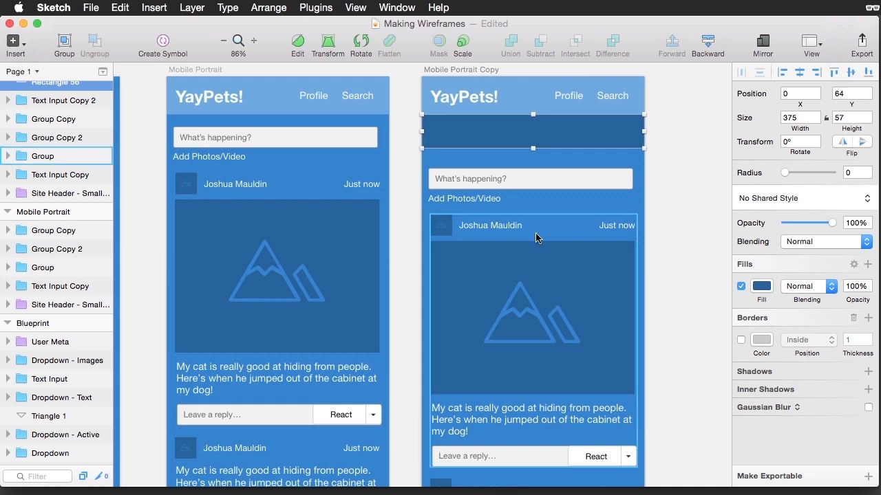
Send the dark blue rectangle to the back of Mobile Portrait Copy and change the text input's placeholder to "Search for something..."
left_click(269, 8)
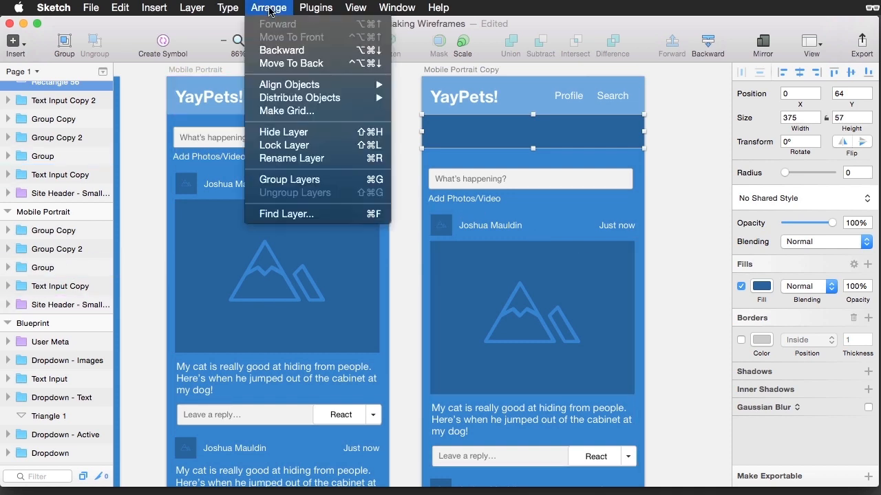
left_click(282, 63)
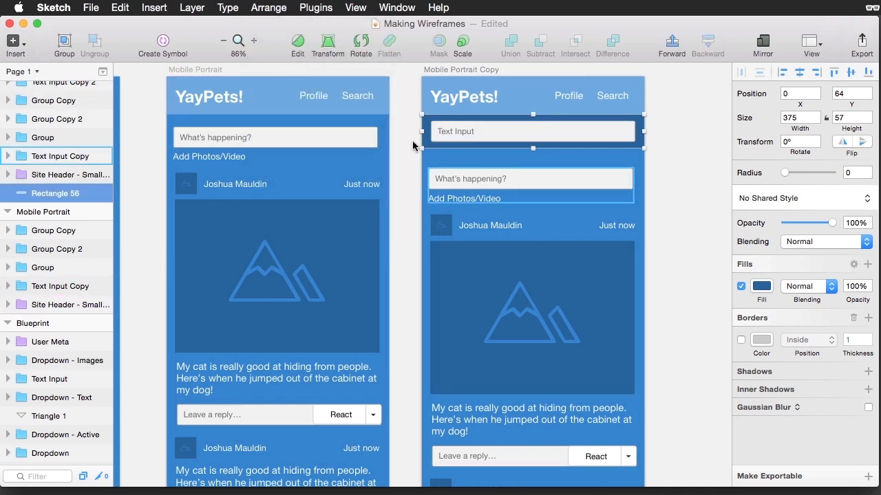
double_click(449, 132)
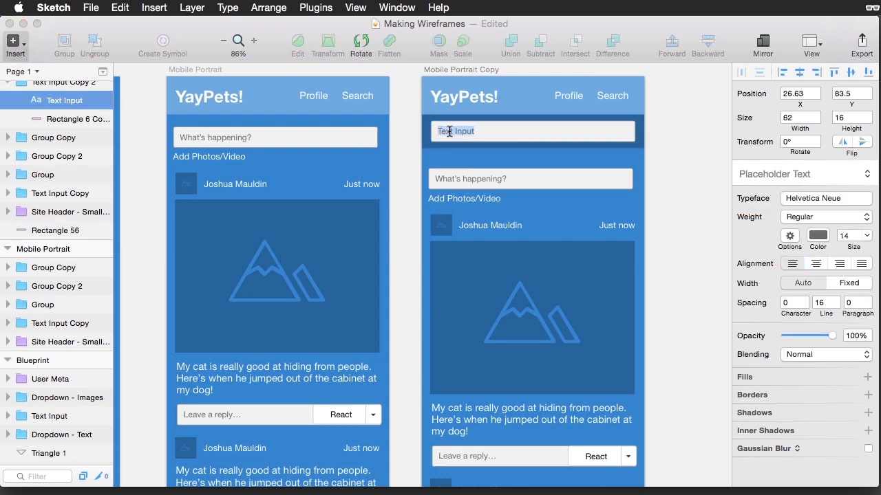
type("Search for something...")
key("Escape")
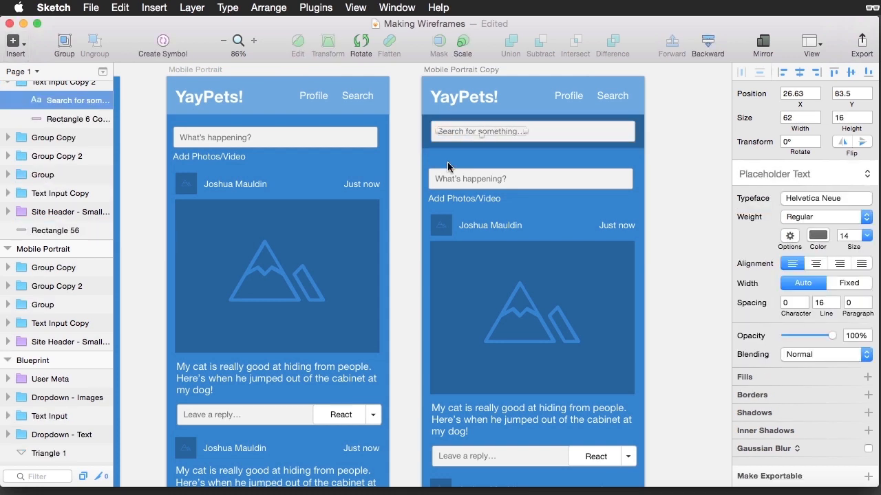
Move the status field and all posts in Mobile Portrait Copy up 20 px towards the search bar
scroll(428, 161, "down", 10)
left_click_drag(426, 162, 624, 404)
scroll(624, 404, "up", 10)
scroll(624, 408, "up", 1)
key("shift+Up")
key("shift+Up")
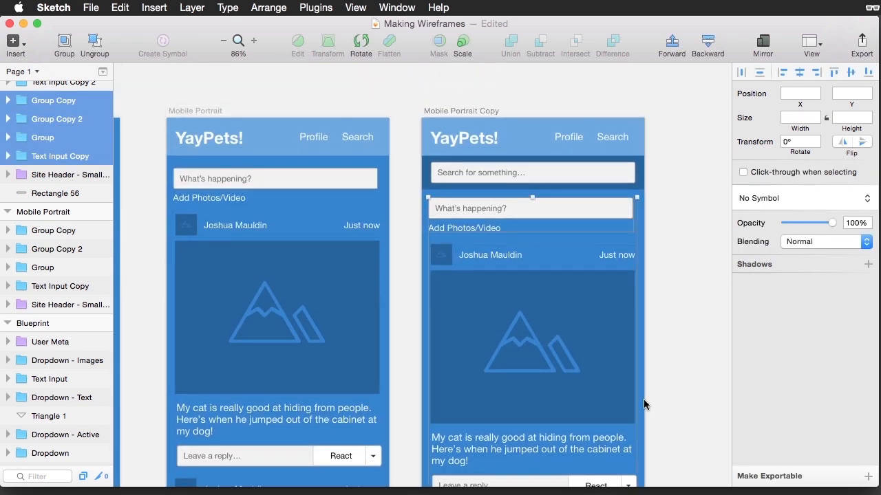
Duplicate the Dropdown - Images element from Blueprint to directly below the first post's React button in Mobile Portrait Copy, at X 190, Y 636
scroll(643, 404, "down", 5)
scroll(643, 404, "left", 5)
scroll(644, 405, "left", 5)
scroll(644, 404, "down", 1)
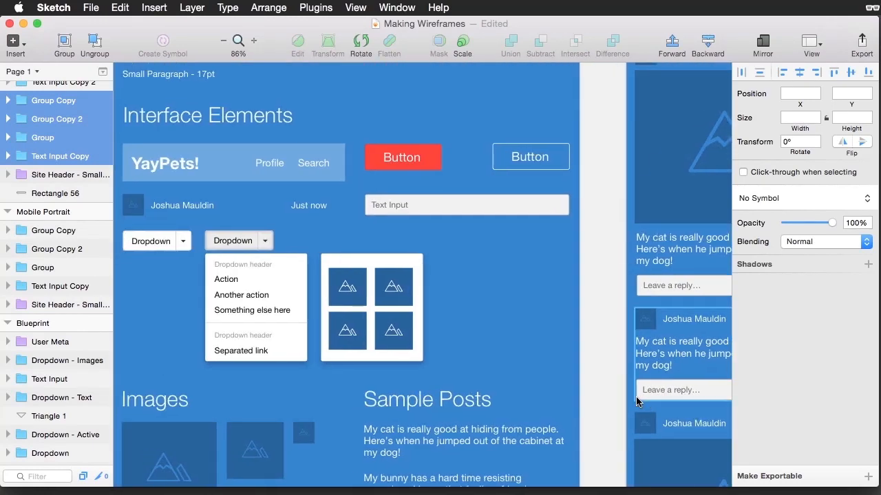
left_click(365, 318)
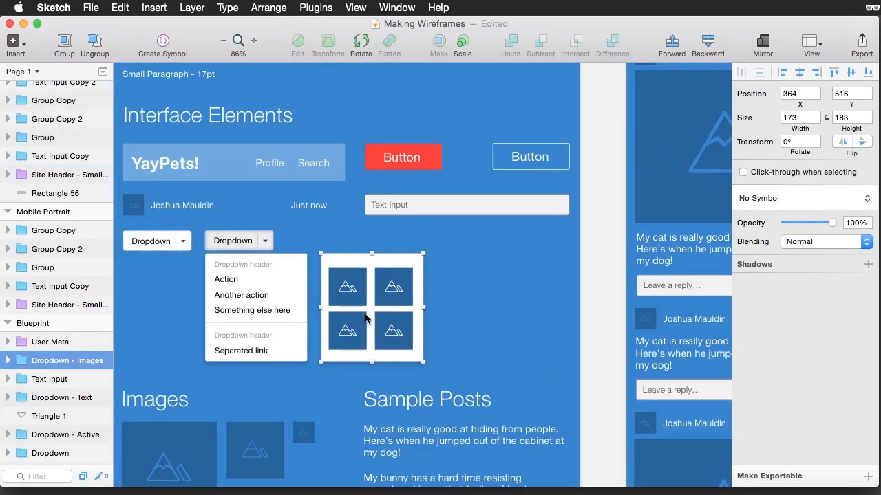
left_click_drag(365, 318, 545, 405, "alt")
scroll(448, 315, "right", 10)
scroll(447, 314, "right", 4)
key("Right")
key("Right")
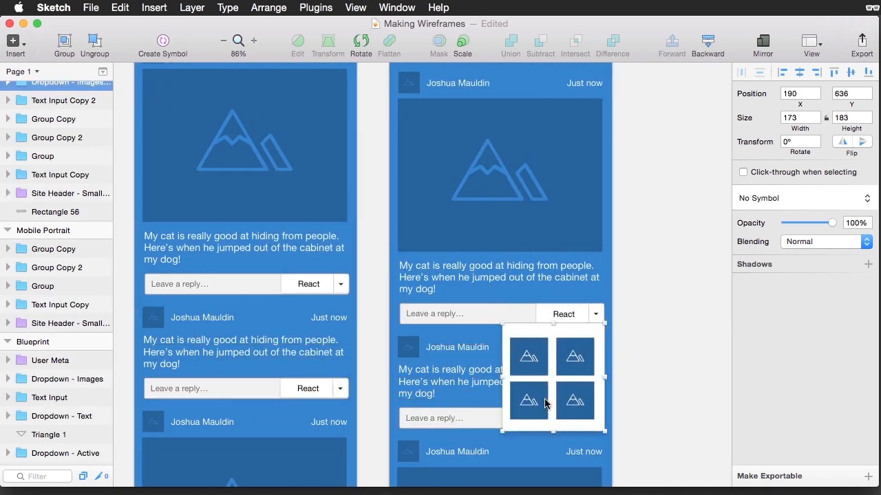
Apply the Dropdown - Selected shared style to the background of the first post's React button in Mobile Portrait Copy
left_click(582, 314, "super")
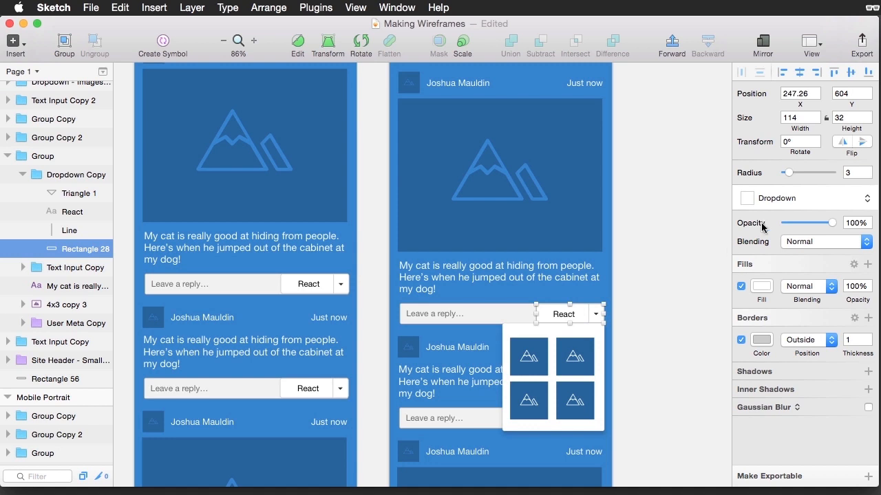
left_click(797, 200)
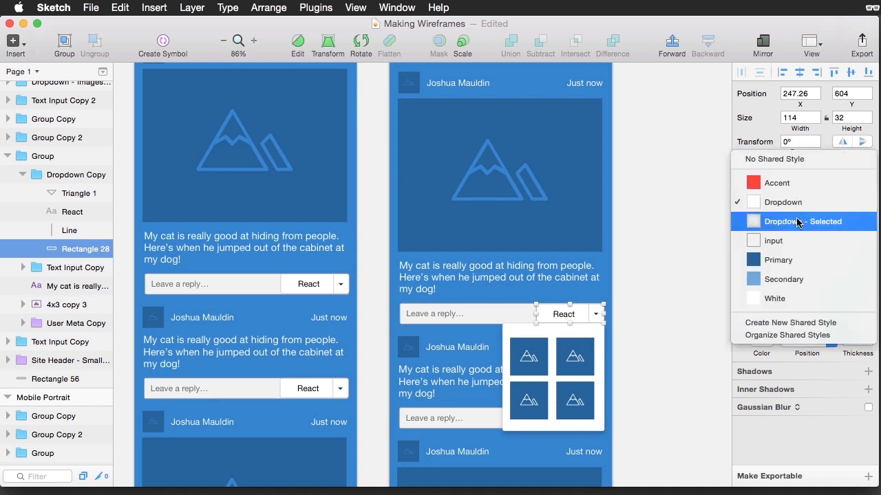
left_click(798, 222)
left_click(661, 336)
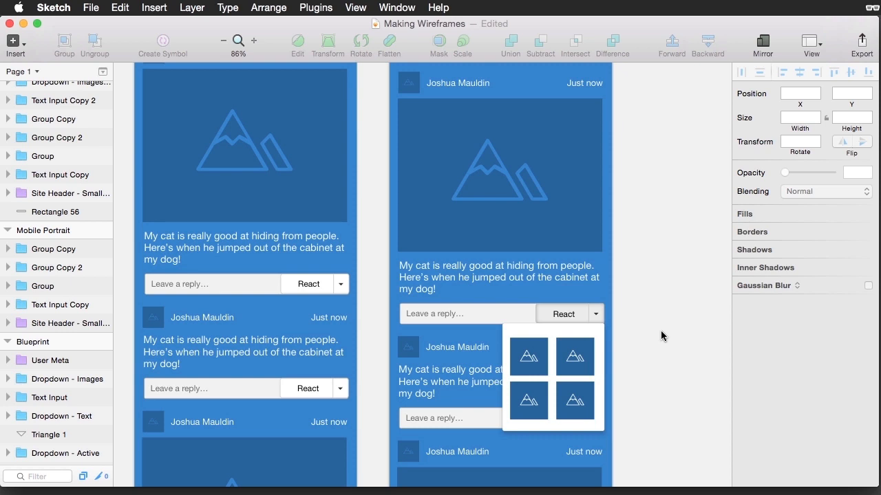
Examine the full layout of the Desktop artboard beside the mobile artboards
scroll(523, 311, "right", 15)
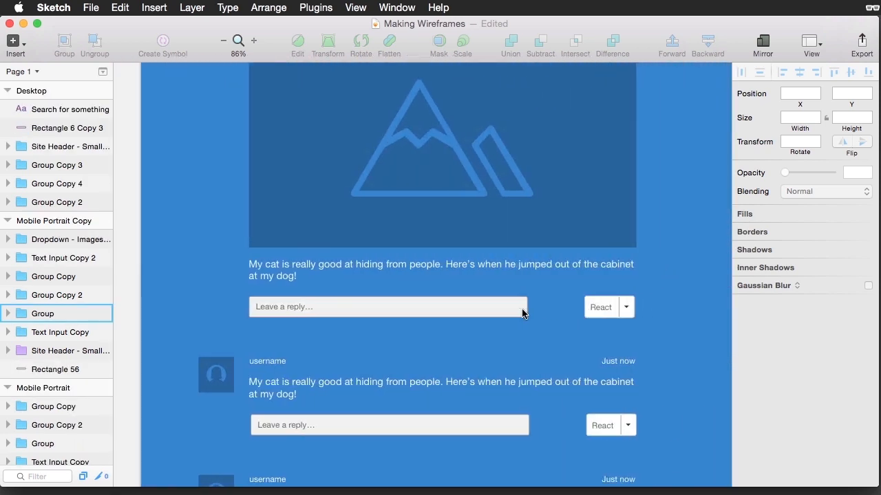
scroll(521, 311, "right", 2)
scroll(521, 311, "down", 5)
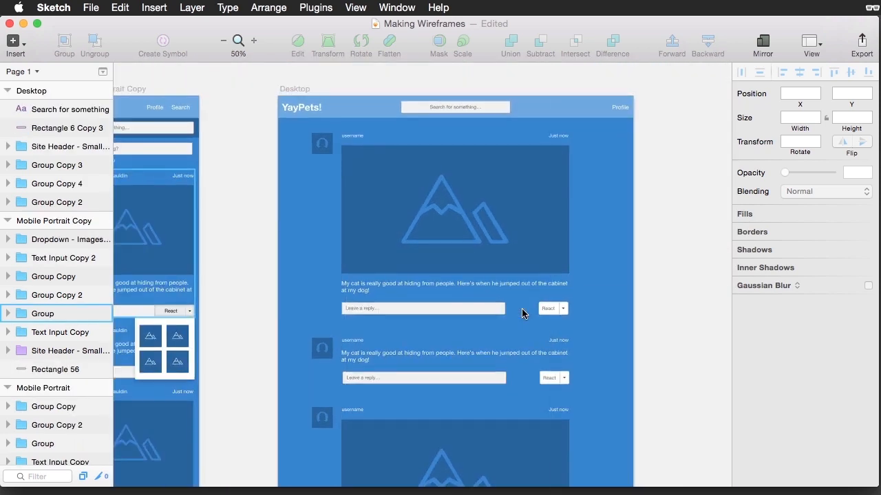
scroll(522, 311, "down", 3)
scroll(522, 311, "down", 3)
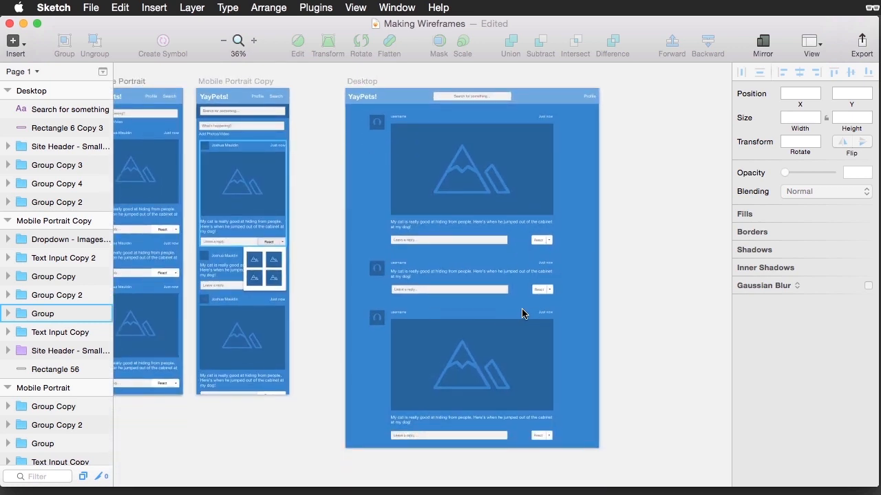
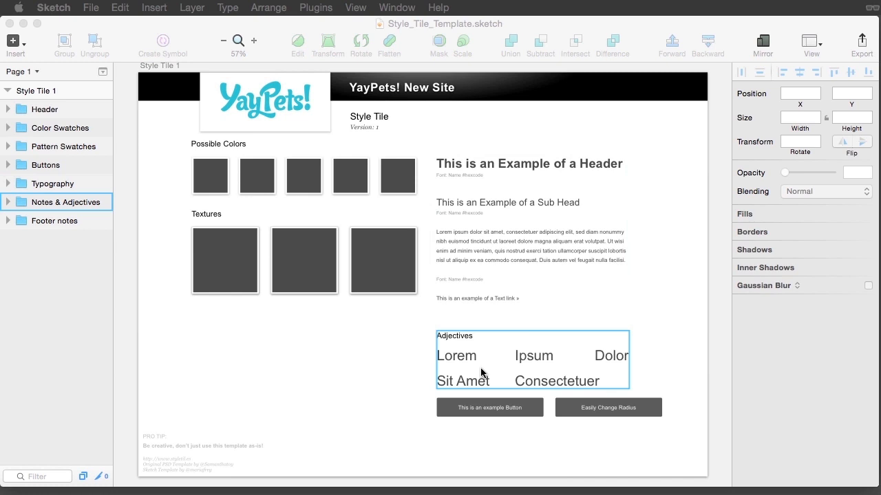
Replace the adjectives Lorem and Ipsum in the style tile with Bold and Vibrant
double_click(450, 360)
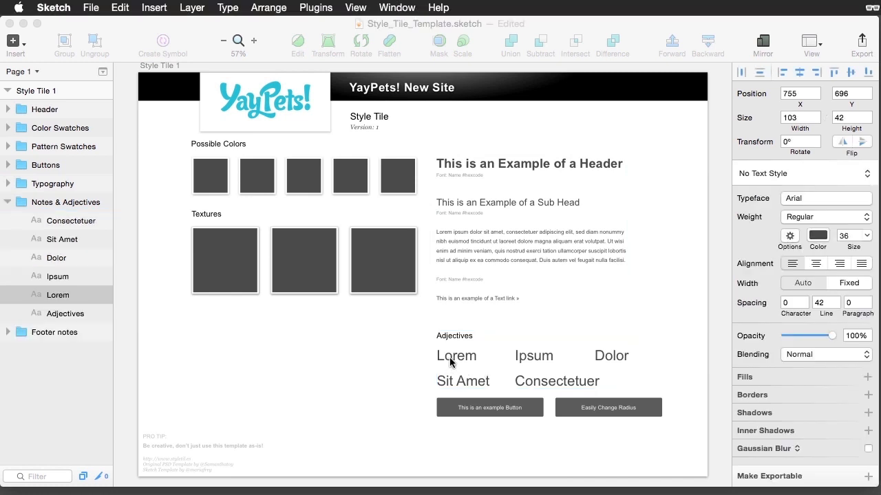
double_click(450, 359)
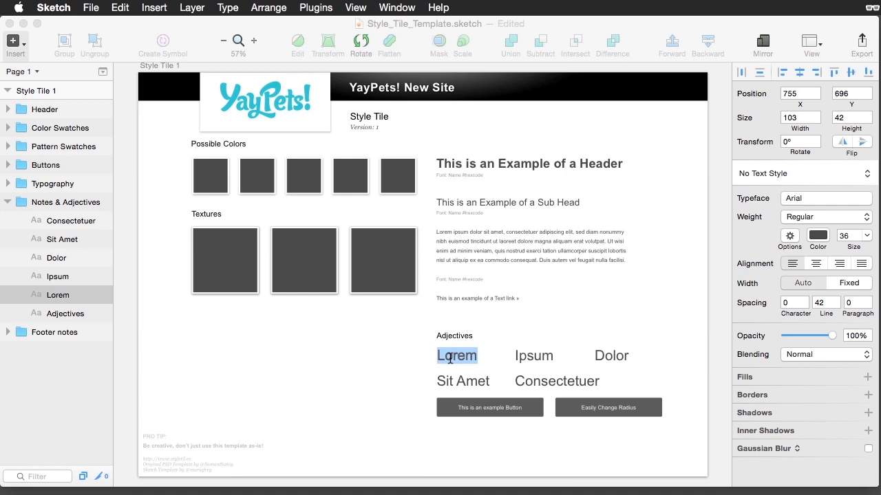
type("Bold")
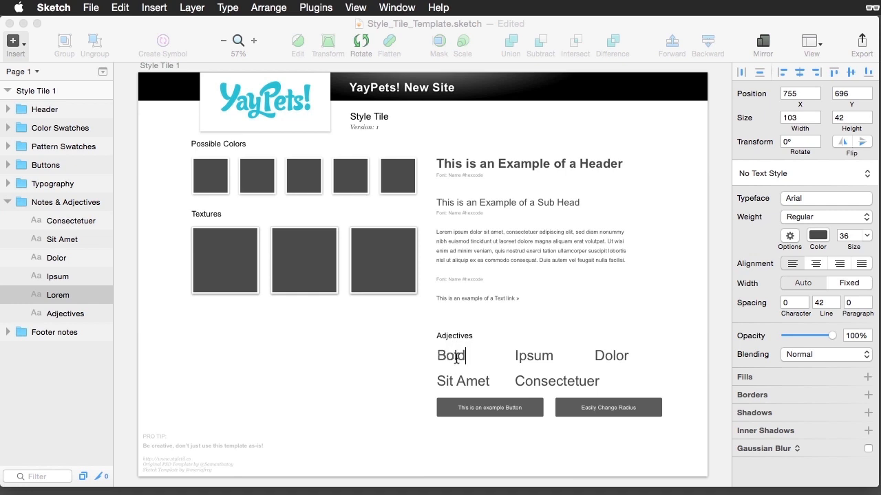
key("Tab")
type("Vibrant")
key("Escape")
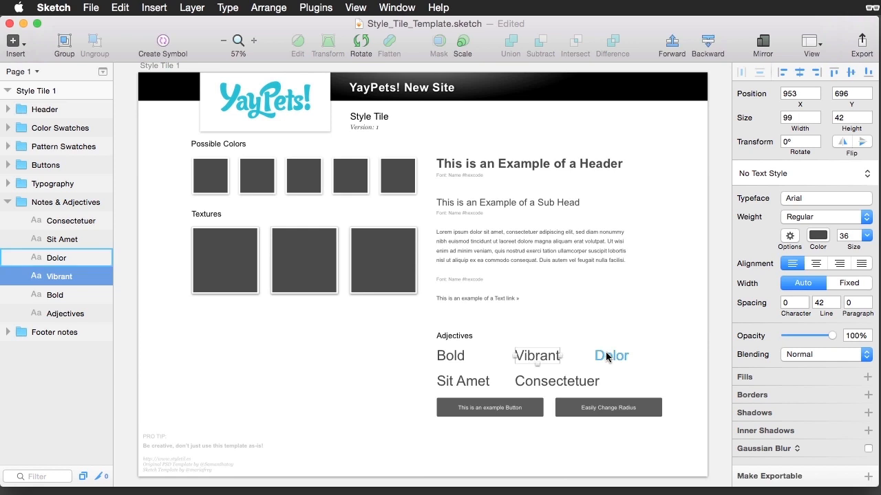
Replace the adjectives Dolor, Sit Amet and Consectetuer with Fun, Happy and Uplifting
double_click(607, 357)
type("Fun")
key("Escape")
double_click(468, 383)
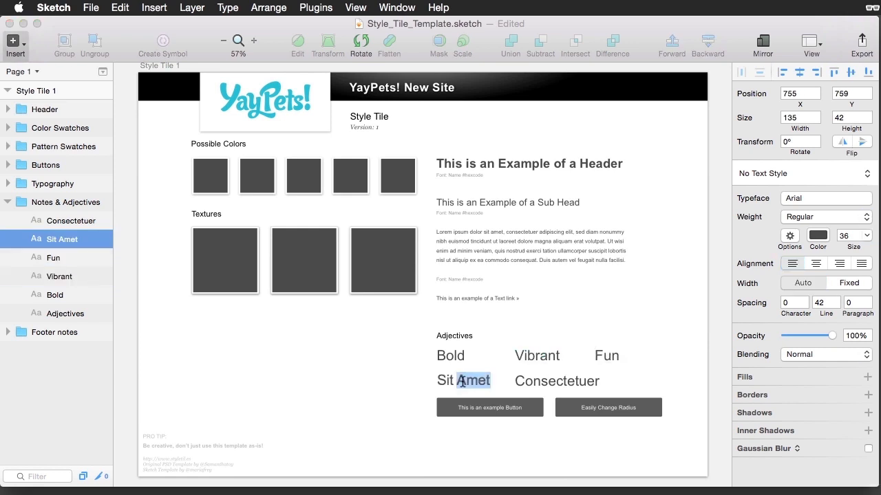
type("Happy")
key("Tab")
type("Uplifting")
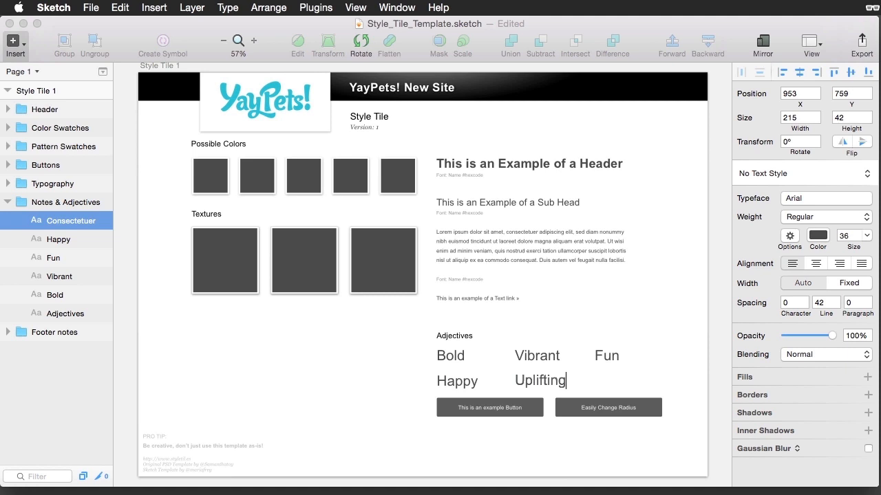
key("Escape")
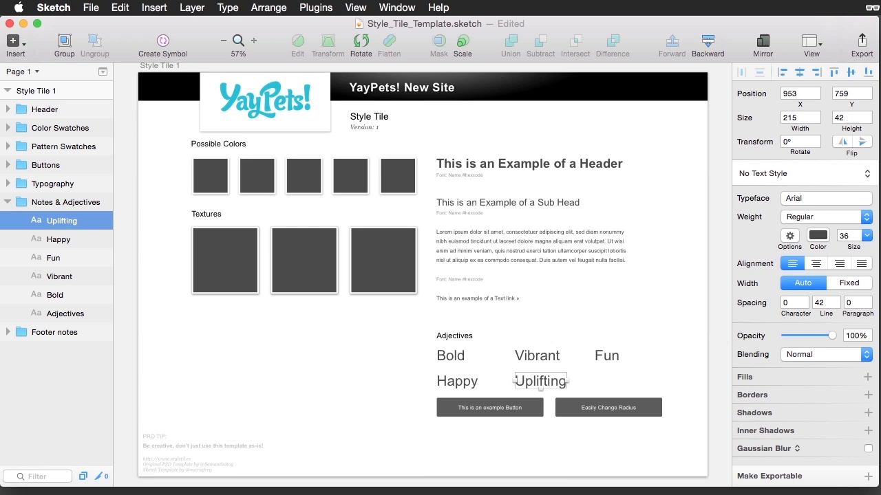
Paste the copied pet photos into the style tile and place them below the texture swatches
left_click(201, 319)
key("super+v")
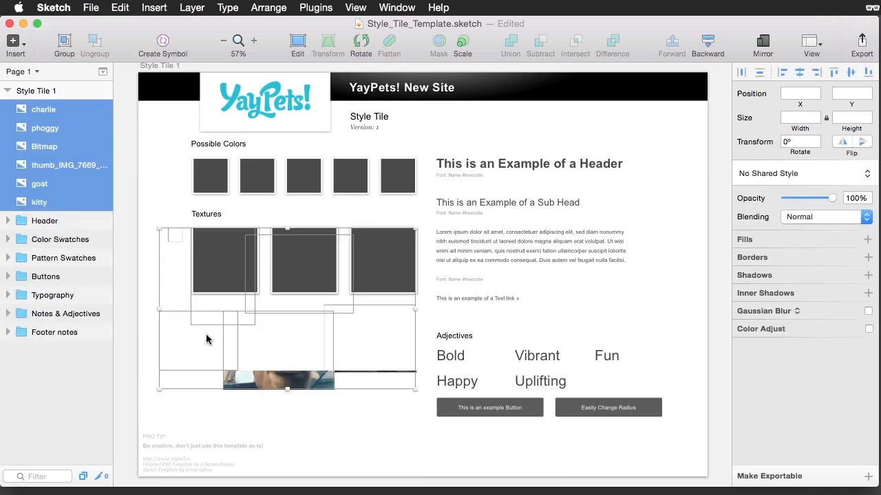
left_click_drag(295, 263, 296, 331)
left_click(176, 247)
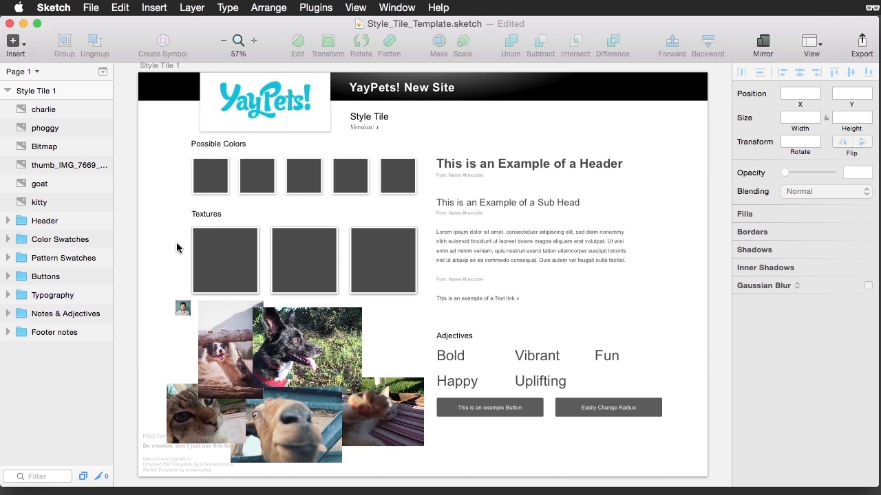
Fill the first swatch under Possible Colors with the cyan sampled from the YayPets! logo
left_click(206, 183)
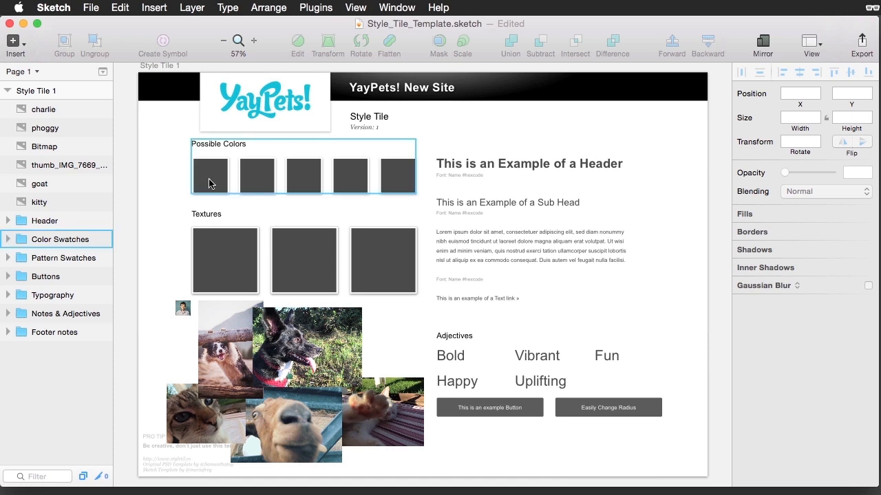
double_click(210, 183)
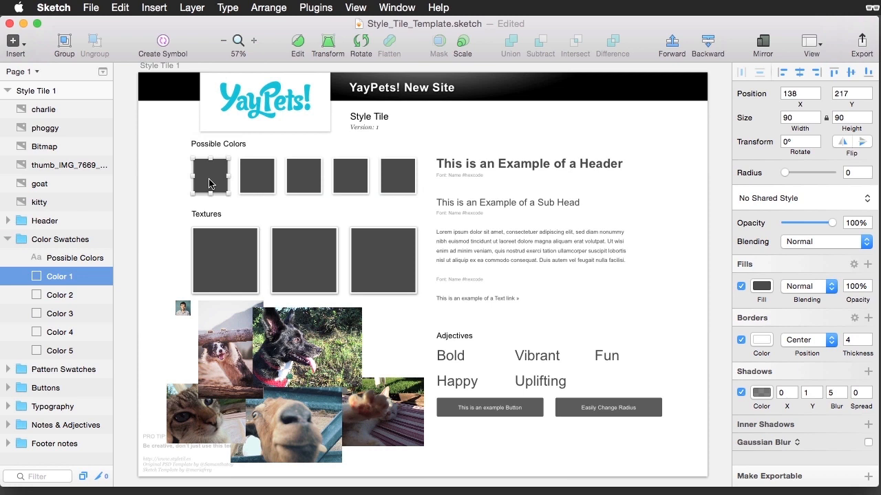
key("ctrl+c")
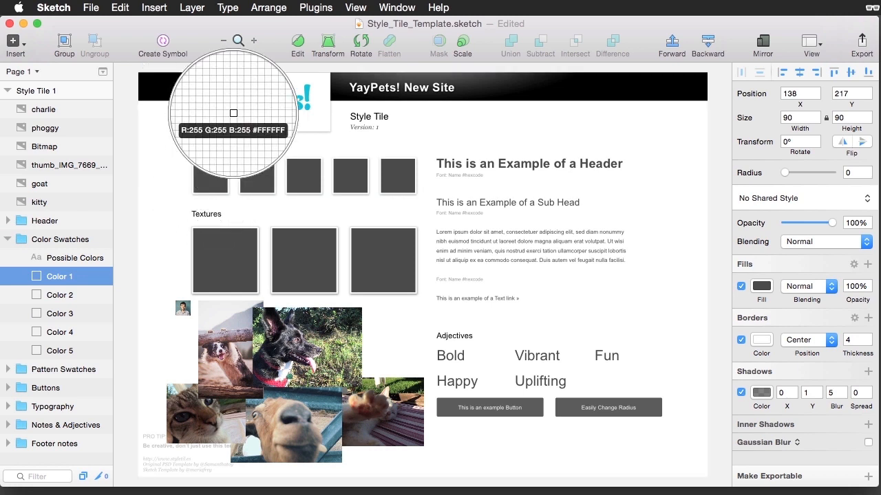
left_click(231, 103)
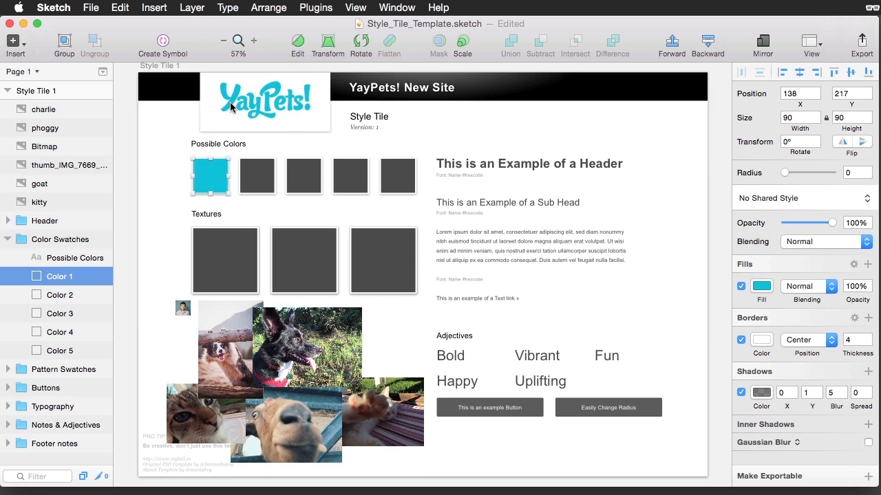
Fill the second color swatch with the first swatch's cyan and darken it to the muted teal #276F78
left_click(260, 180)
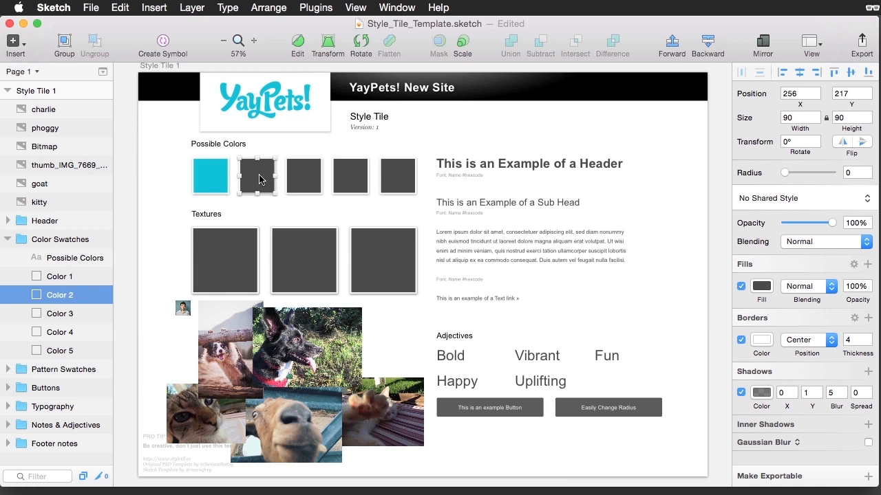
key("ctrl+c")
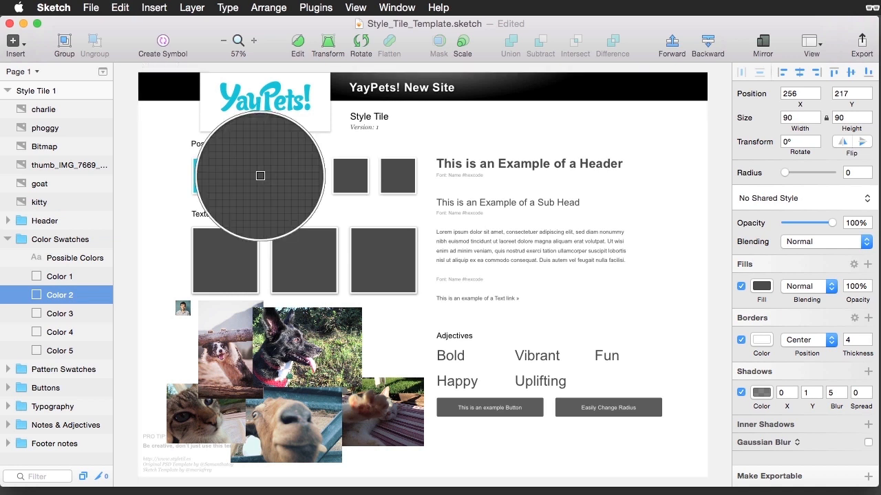
left_click(217, 178)
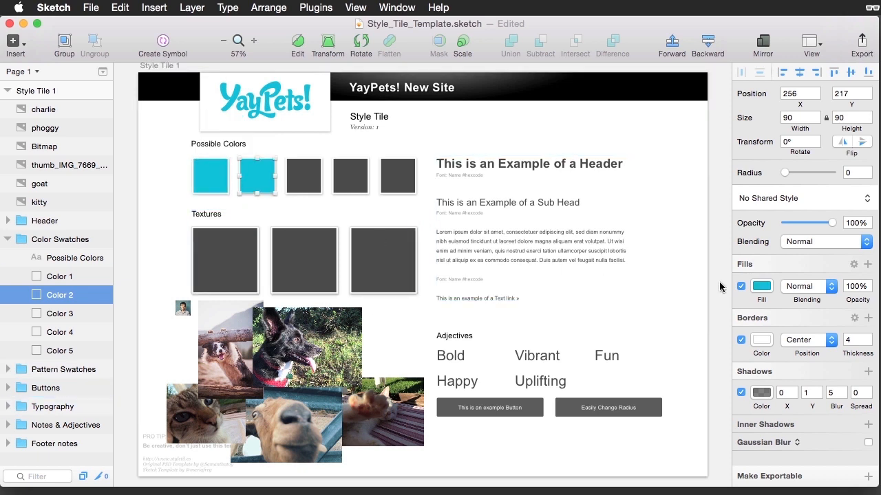
left_click(762, 288)
left_click(830, 280)
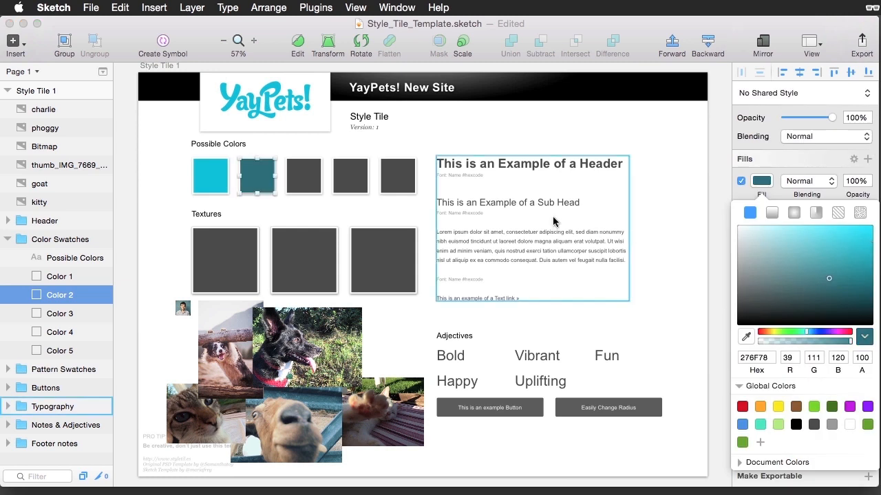
Fill the third color swatch with the first swatch's cyan and shift its hue to magenta #D4009C
left_click(298, 184)
key("ctrl+c")
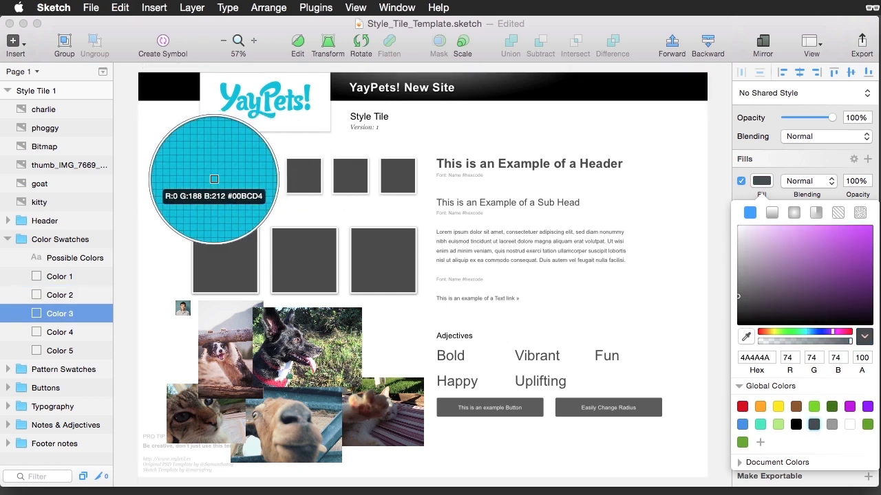
left_click(214, 179)
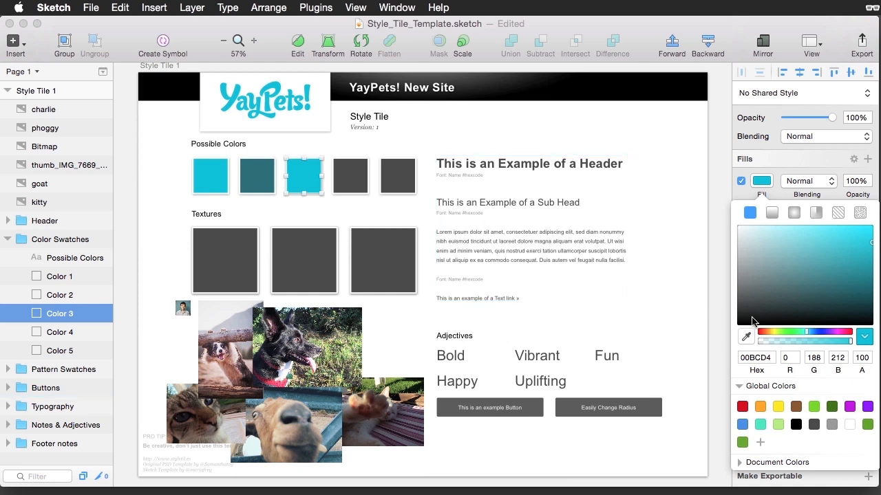
left_click_drag(796, 333, 841, 337)
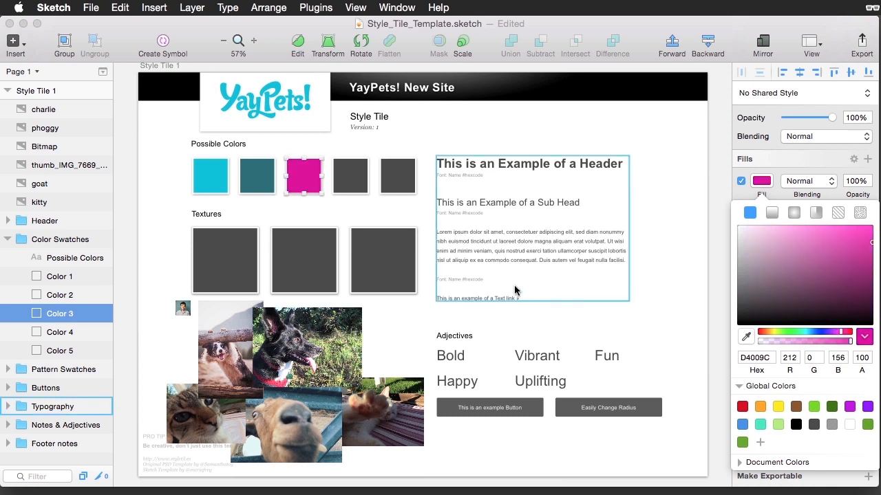
Fill the fourth color swatch with light grey #EEEEEE and the fifth with near-black #1D1D1D
left_click(352, 183)
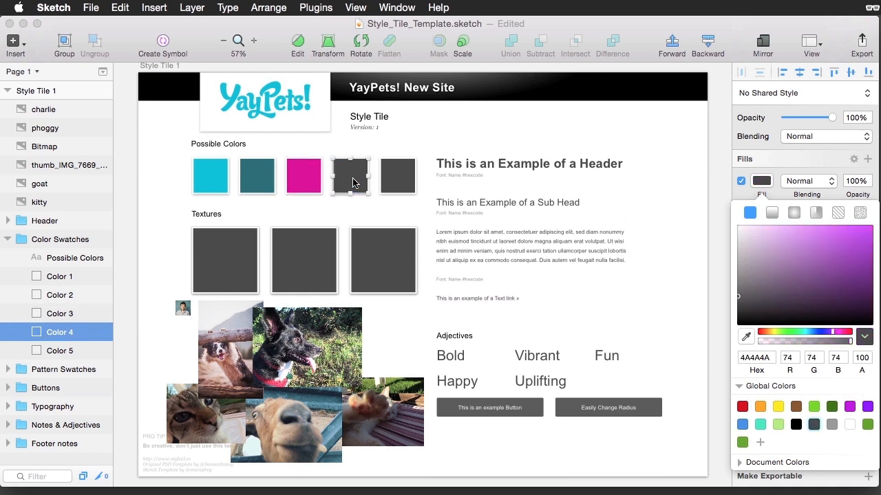
left_click_drag(769, 255, 735, 230)
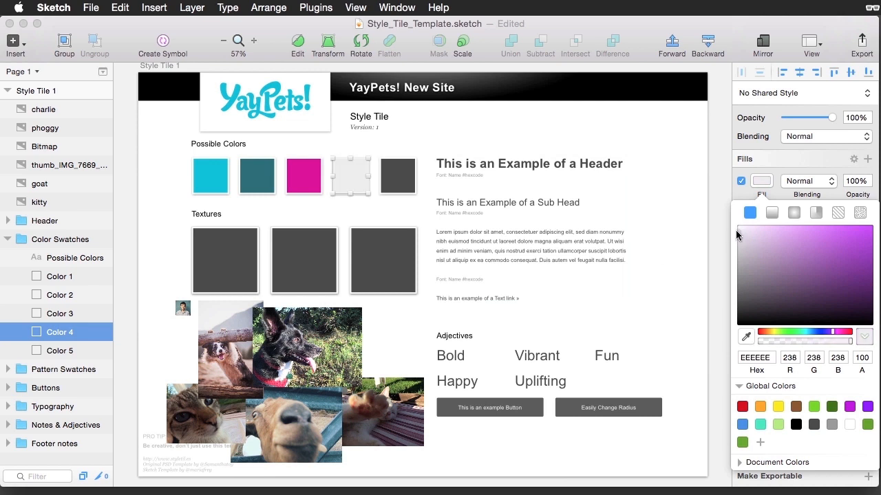
left_click(396, 178)
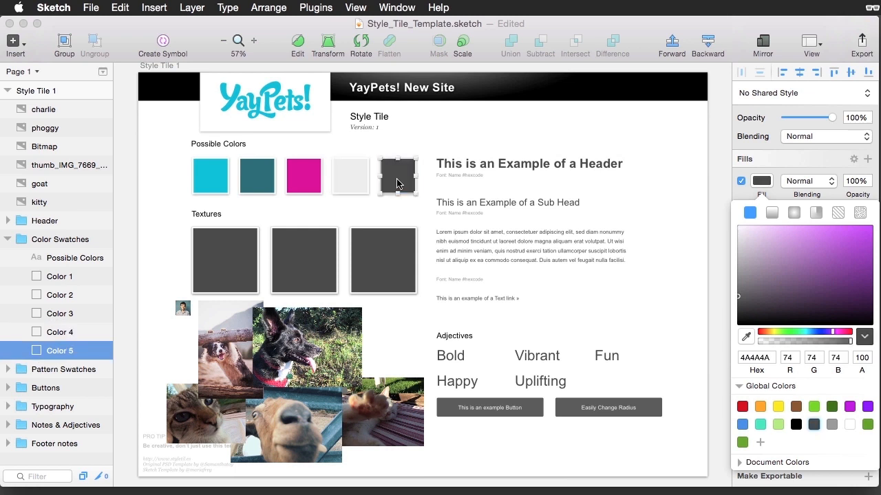
left_click_drag(781, 280, 736, 317)
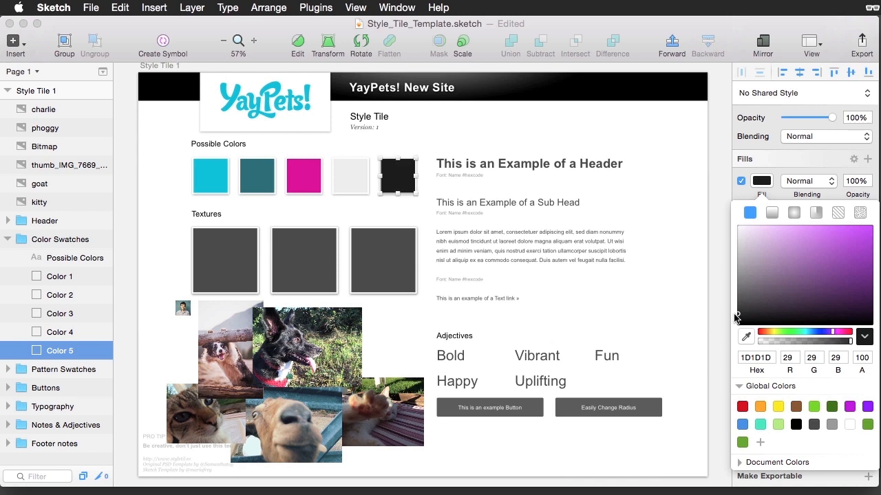
left_click(668, 259)
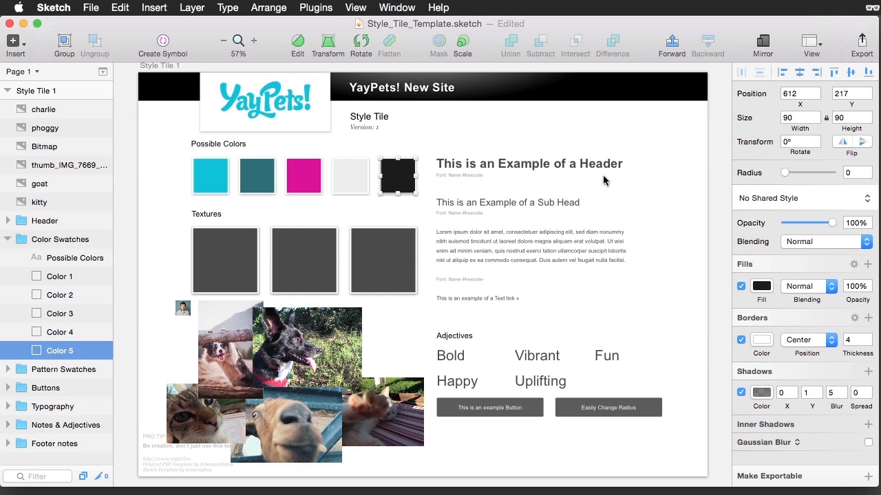
Set the example header's typeface to PT Sans
left_click(523, 170)
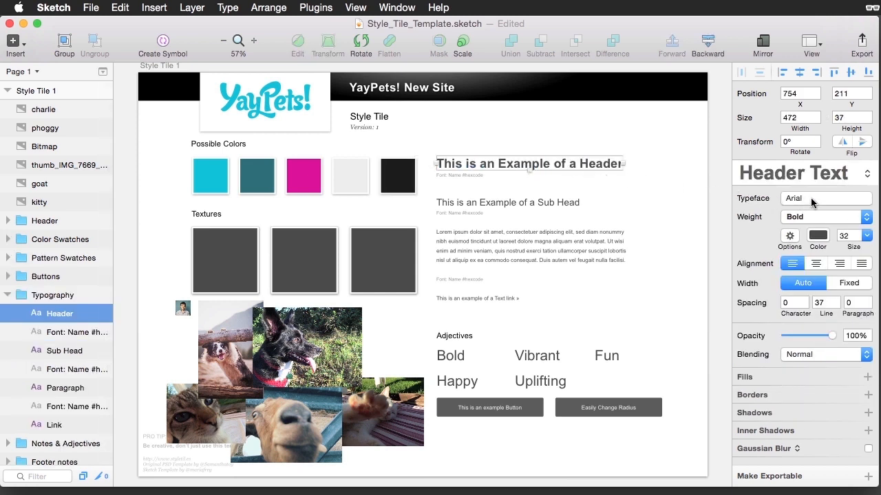
left_click(811, 197)
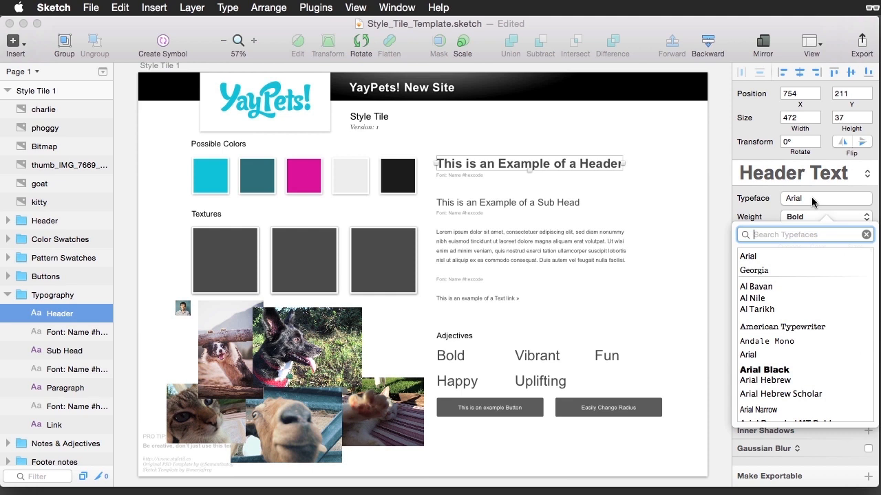
type("pt")
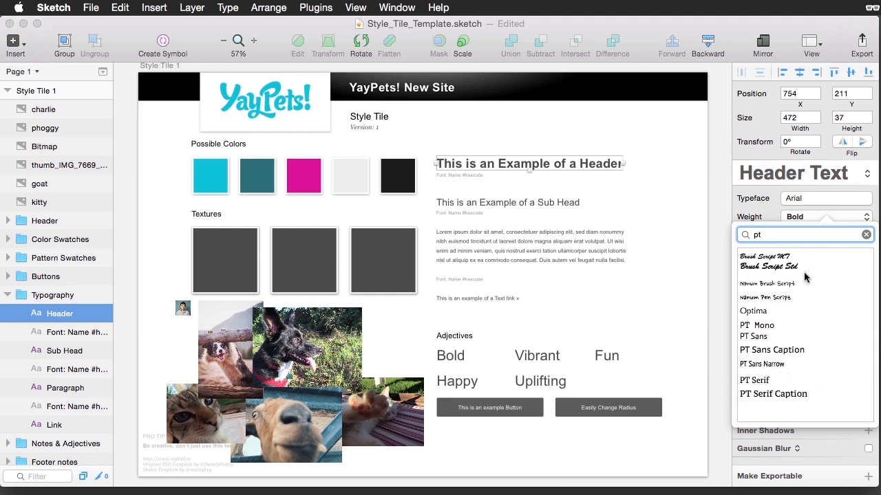
left_click(759, 339)
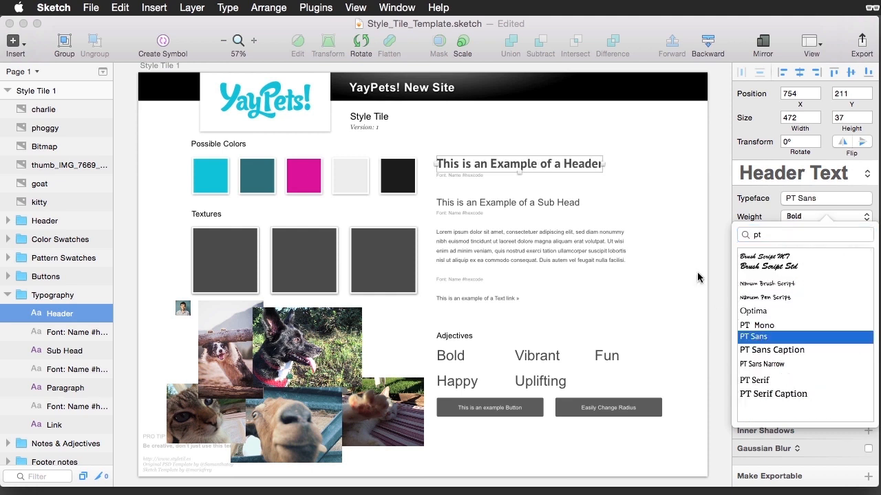
left_click(652, 224)
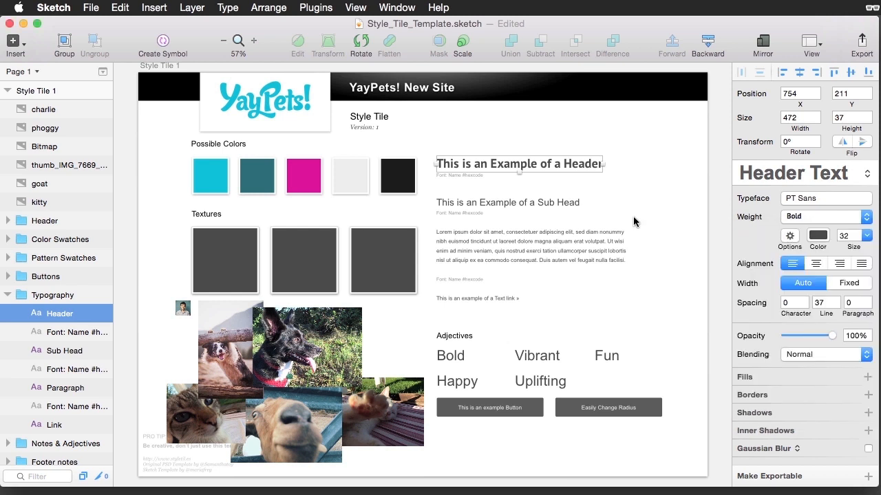
Set the typeface of the sub head, paragraph, text link and all five adjectives to PT Sans
left_click(572, 203)
left_click(573, 246, "shift")
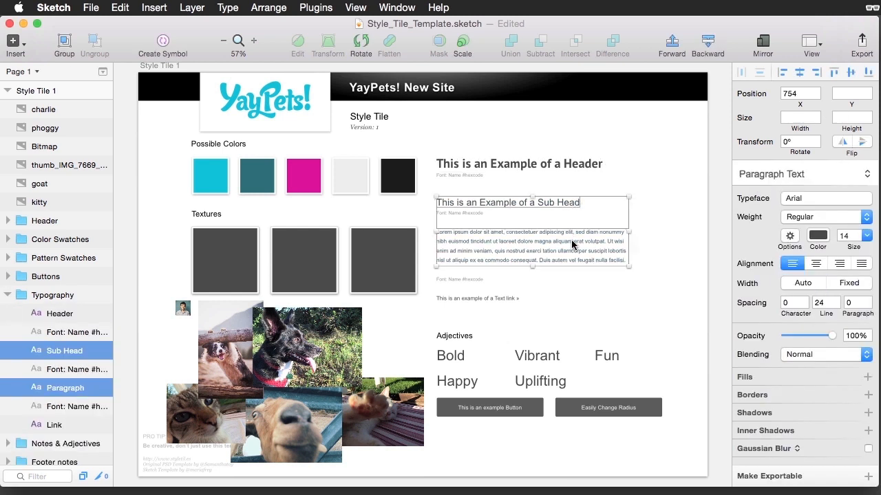
left_click(497, 301, "shift")
left_click(451, 356, "shift")
left_click(457, 381, "shift")
left_click(525, 382, "shift")
left_click(538, 356, "shift")
left_click(605, 356, "shift")
left_click(829, 200)
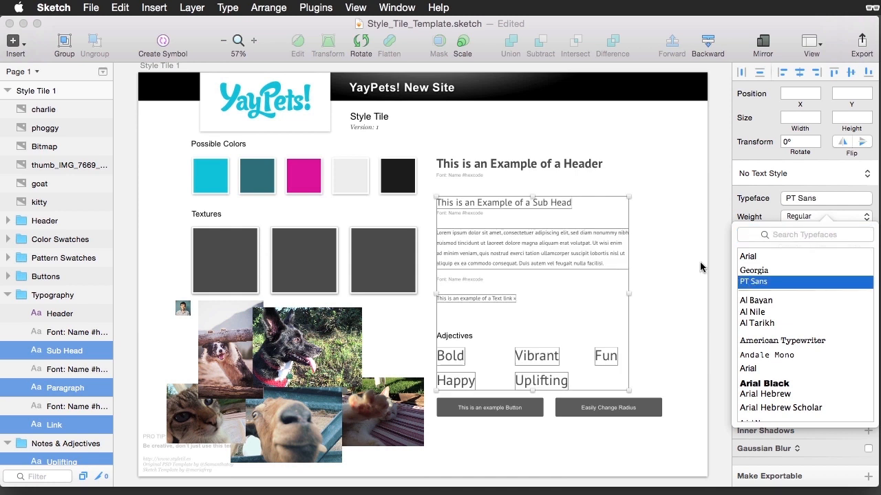
left_click(657, 249)
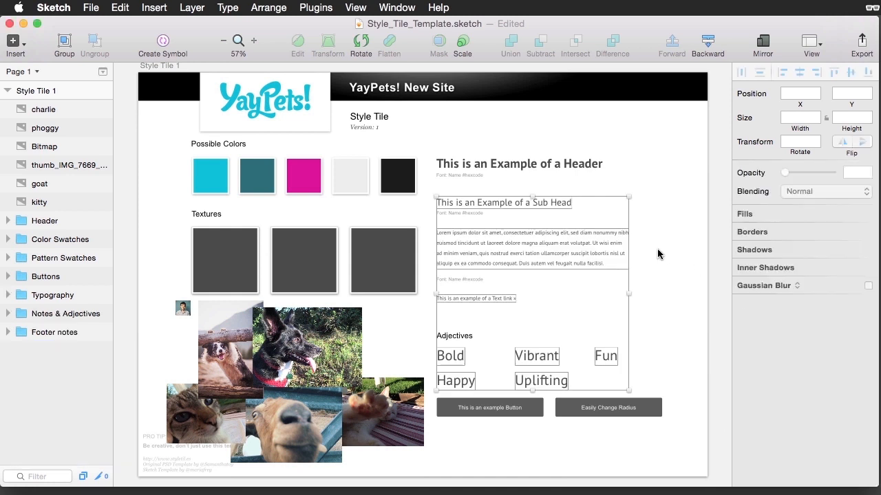
Replace the example header text with "The best pet social network, prrrriod."
double_click(515, 163)
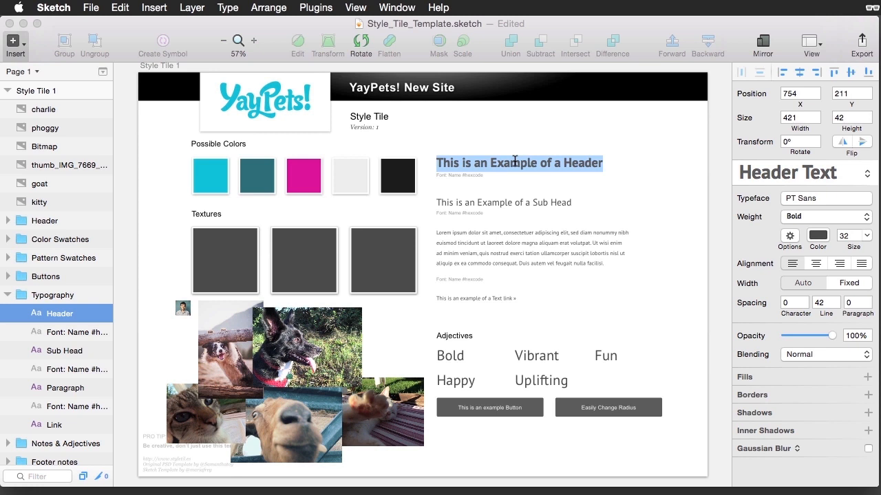
type("The best pe")
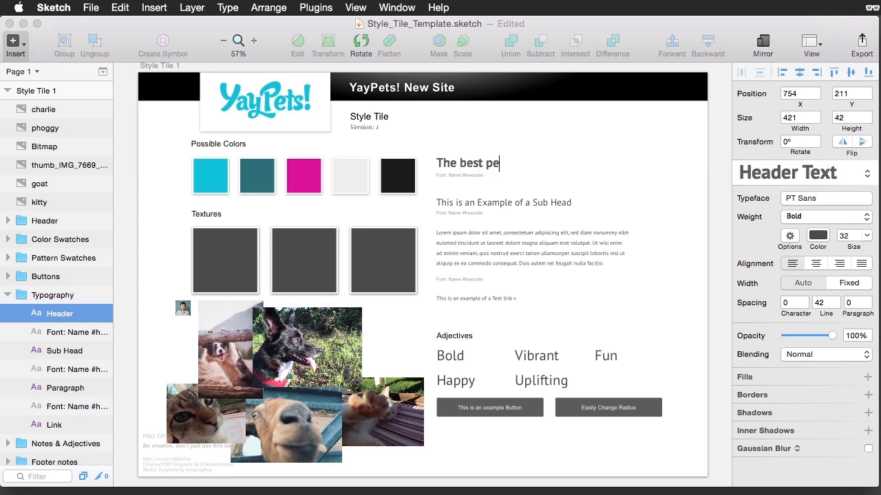
type("t social network, prrrriod.")
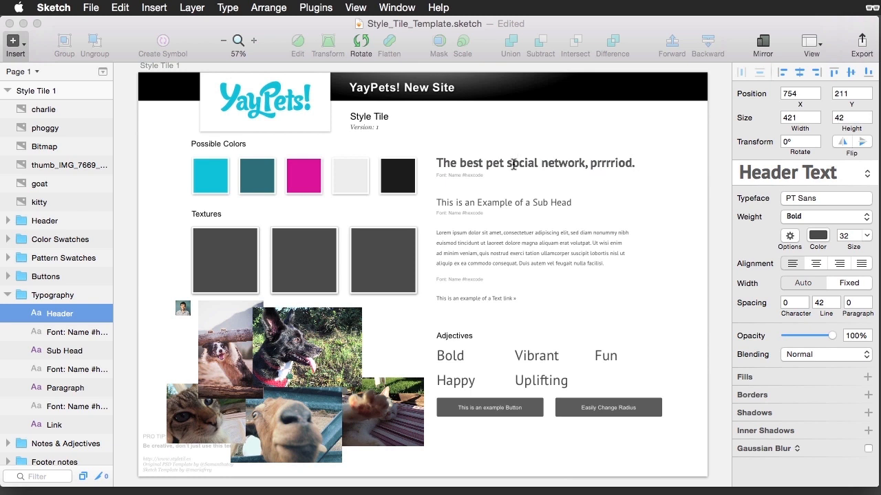
Replace the sub head text with "Really, we mean it. Like, have you *seen* these pets?"
left_click(453, 204)
double_click(451, 205)
type("Reall")
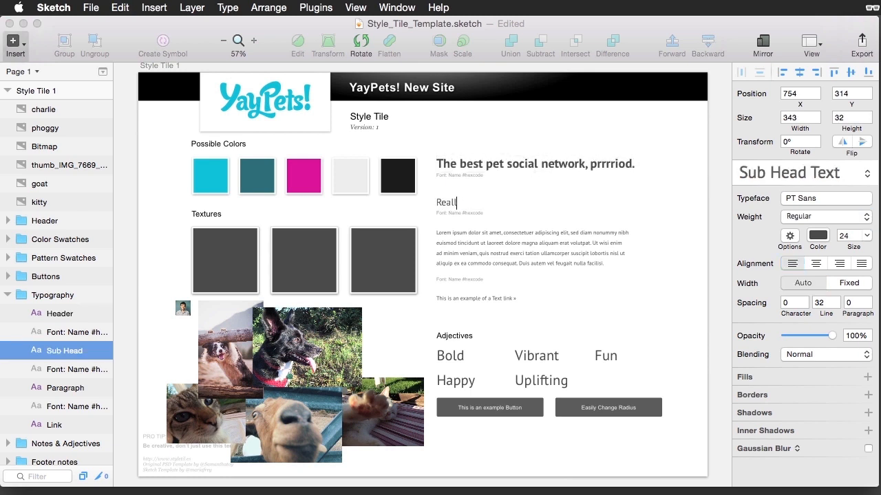
type("y, we mean it. Like, have you *seen* these pets?")
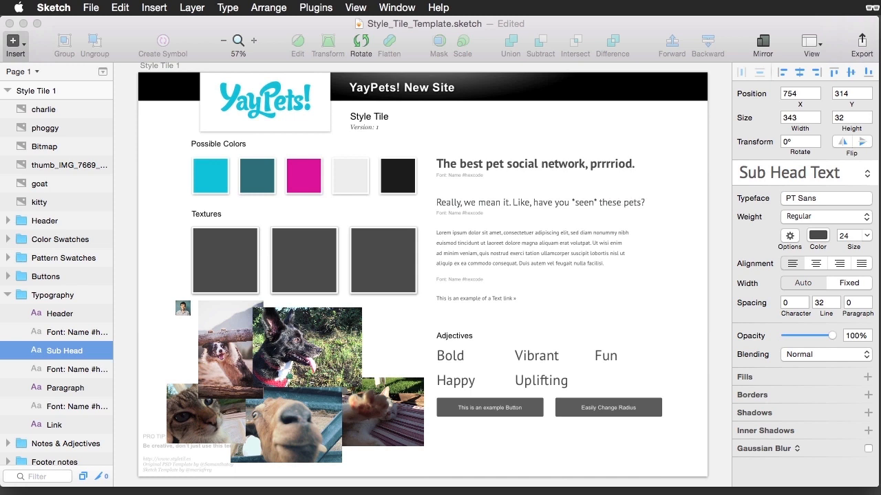
Replace the lorem ipsum paragraph with "My cat is really good at hiding from people. Here's when he jumped out of the cabinet at my dog!"
left_click(483, 260)
double_click(483, 261)
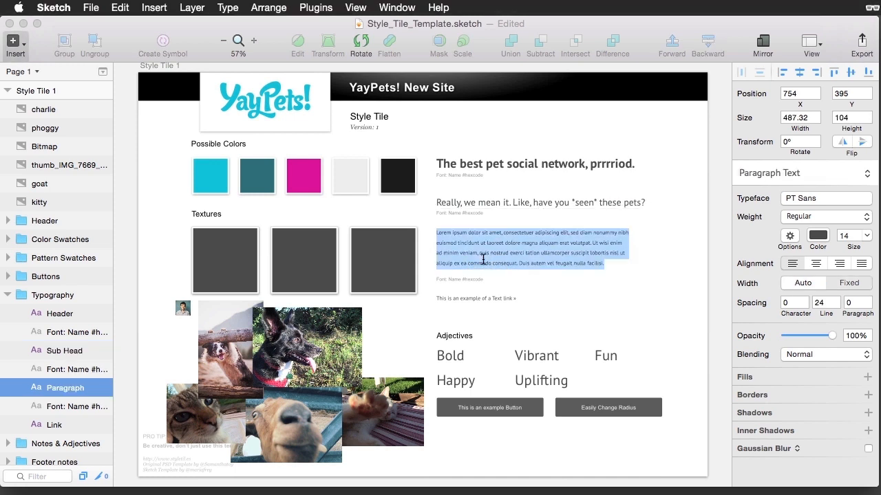
type("My cat is really good at hiding from people. Here's when he jumped out of the cabinet at my dog!")
key("Escape")
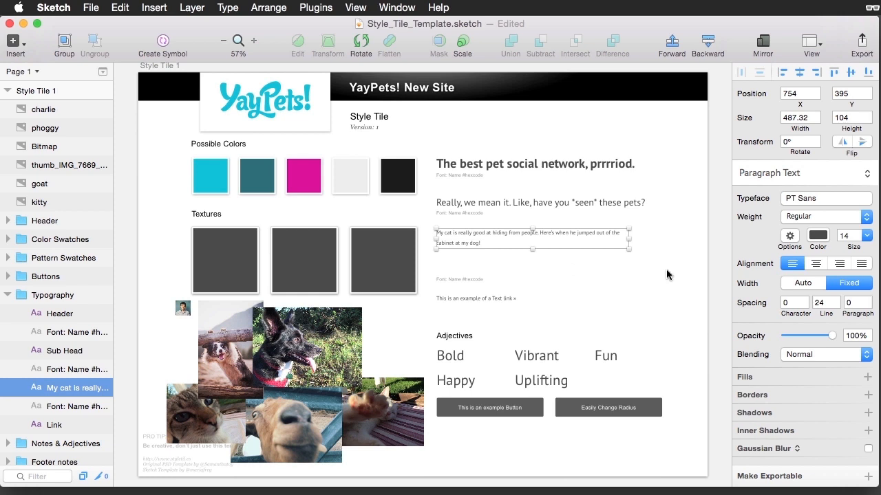
Set the paragraph text's line spacing to 16
left_click(820, 304)
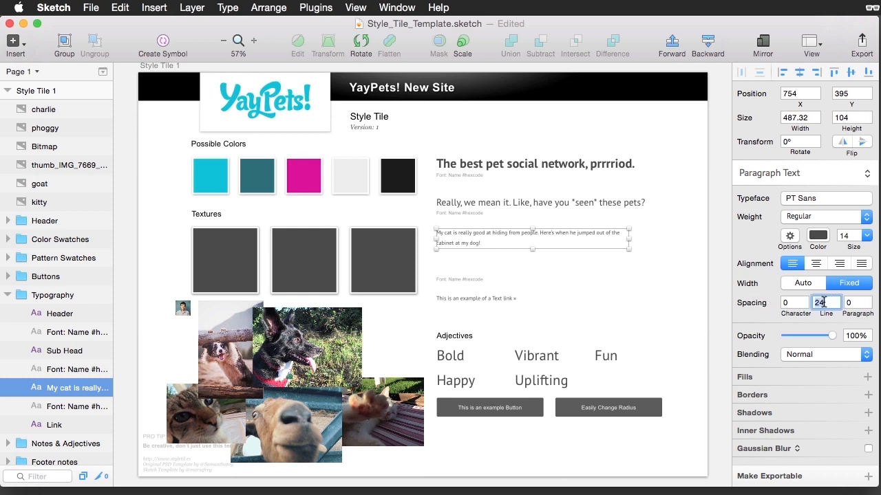
key("BackSpace")
key("BackSpace")
type("16")
key("Return")
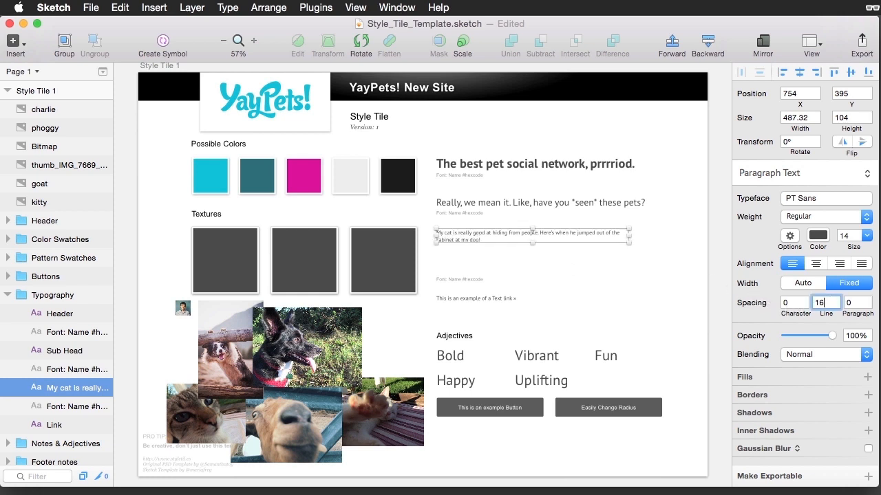
left_click(571, 276)
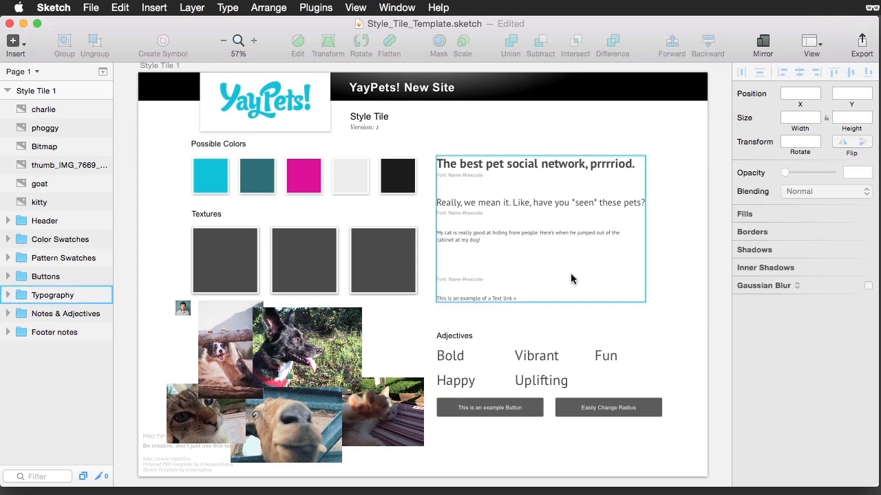
Color the example text link with magenta #D4009C sampled from the third color swatch
double_click(482, 301)
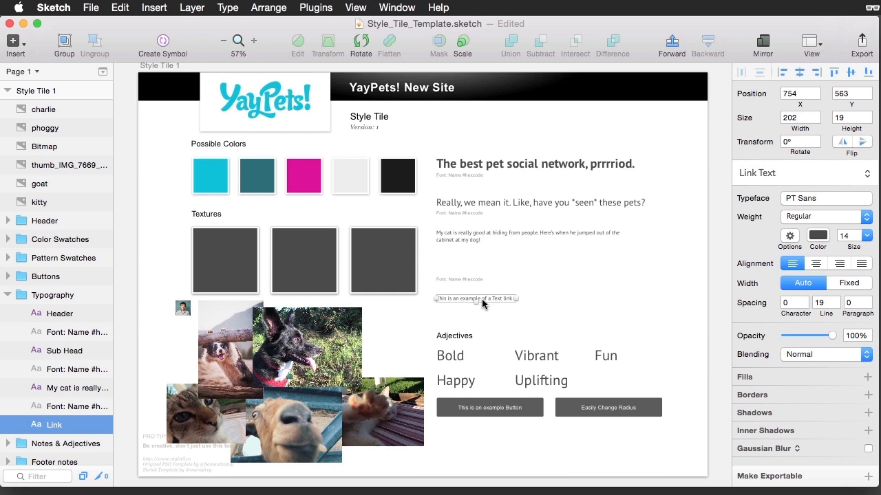
key("ctrl+c")
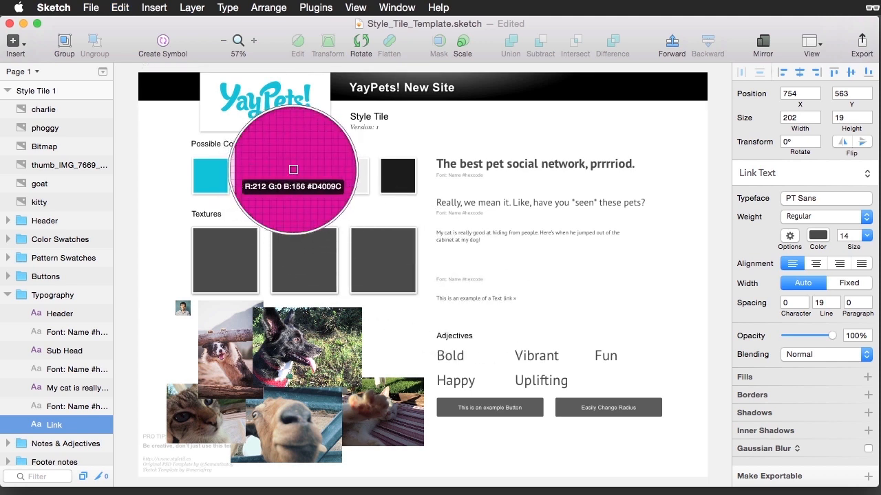
left_click(293, 169)
left_click(627, 283)
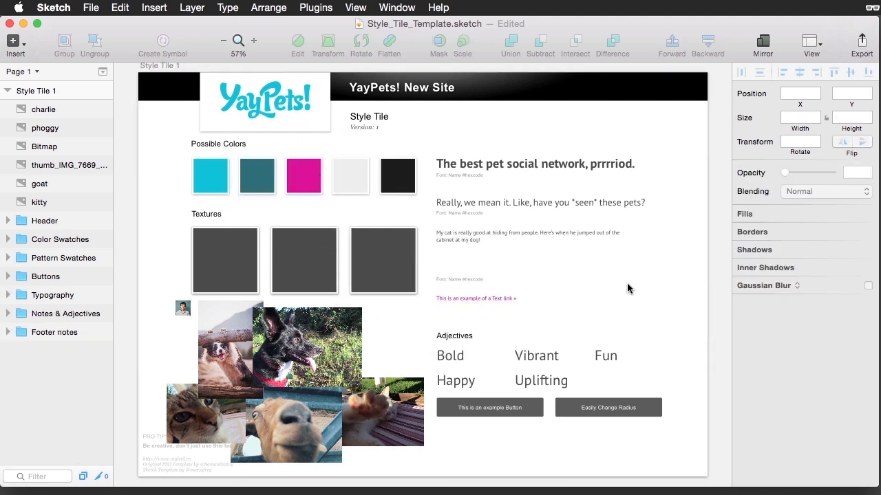
Fill the first example button's rectangle with the magenta sampled from the third color swatch
key("super+0")
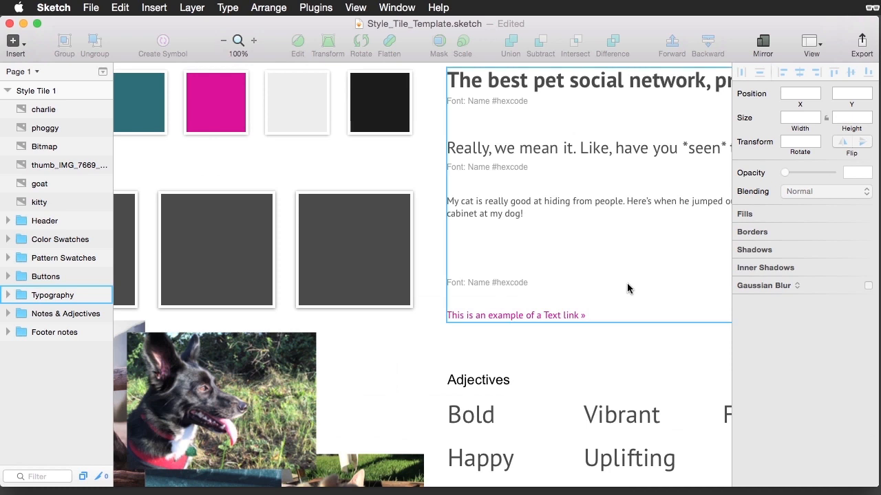
scroll(516, 355, "right", 6)
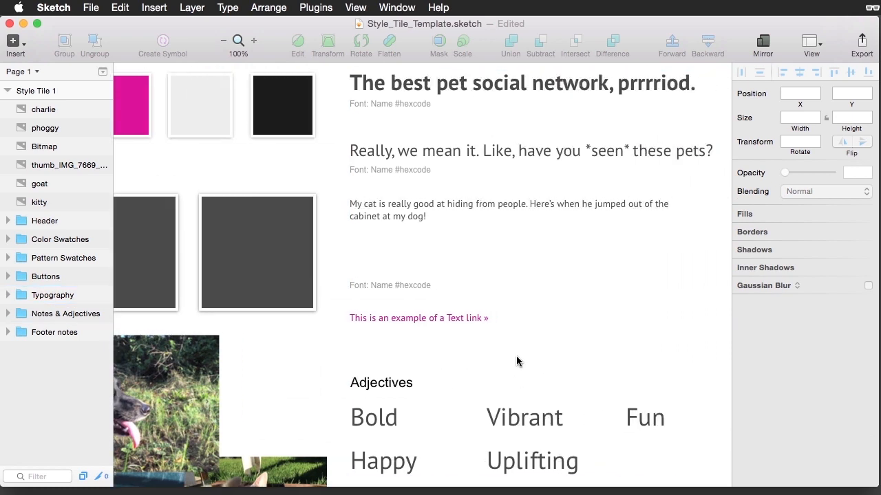
scroll(516, 355, "down", 5)
scroll(516, 355, "down", 3)
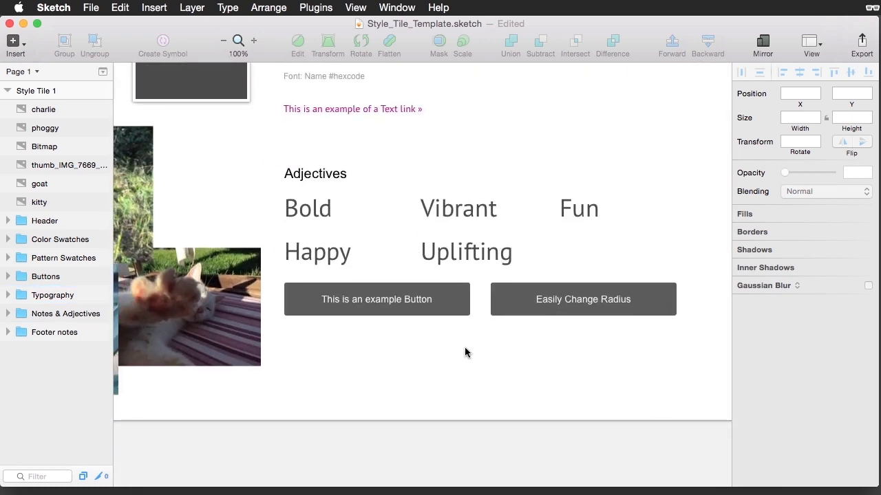
left_click(464, 311)
scroll(464, 310, "down", 5)
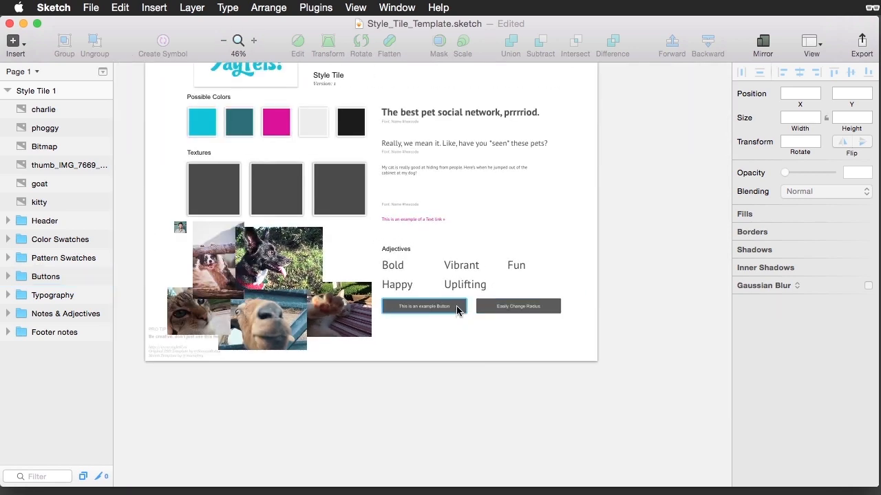
left_click(458, 307, "super")
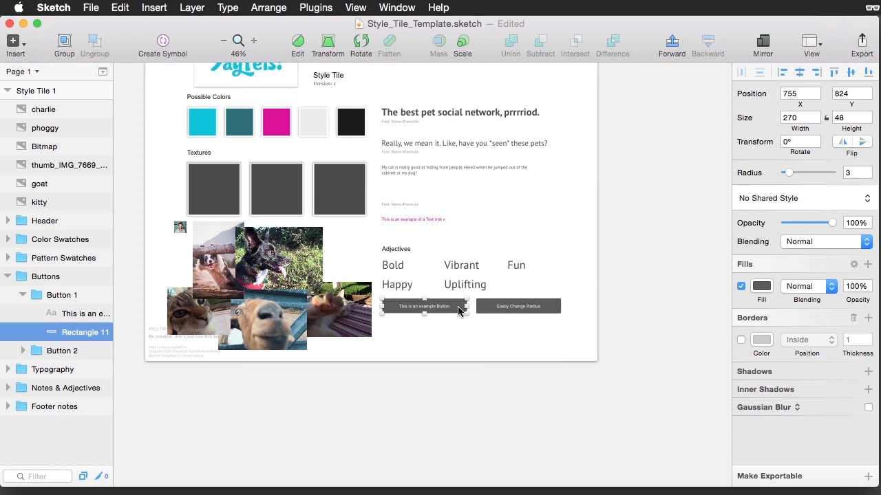
key("ctrl+c")
left_click(279, 123)
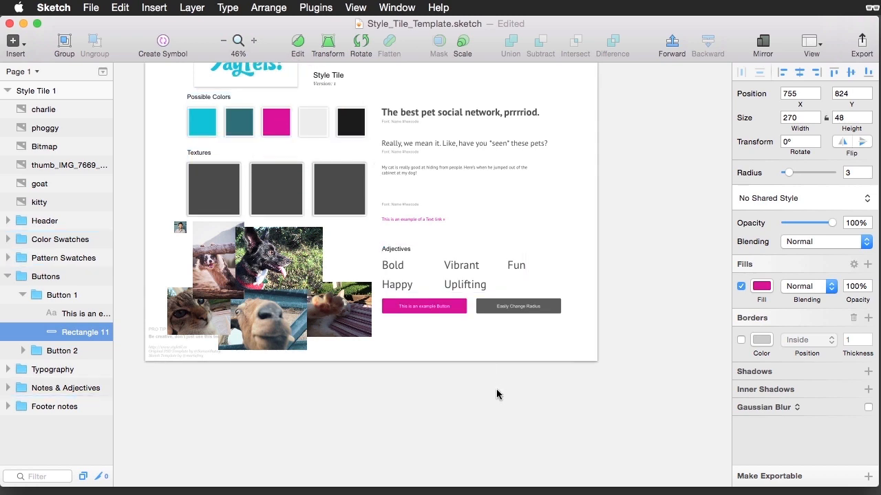
Turn the second button's rectangle into an outline by enabling its inside border and disabling its fill
left_click(480, 312)
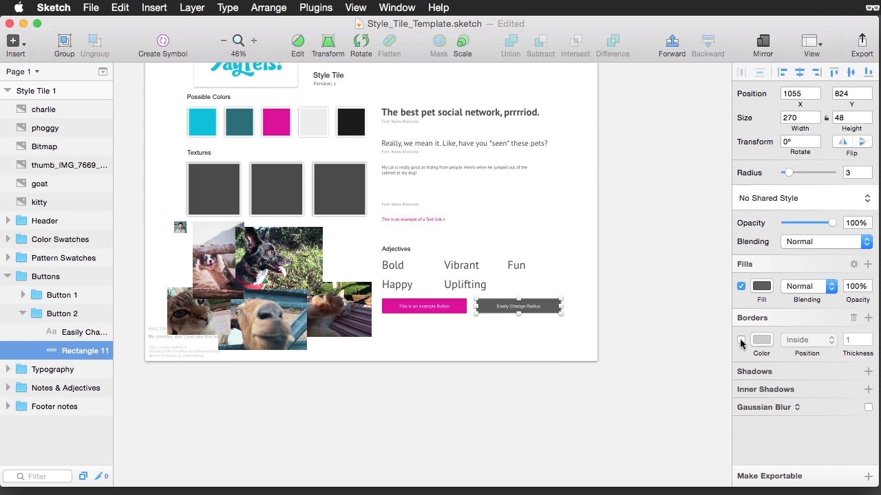
left_click(741, 340)
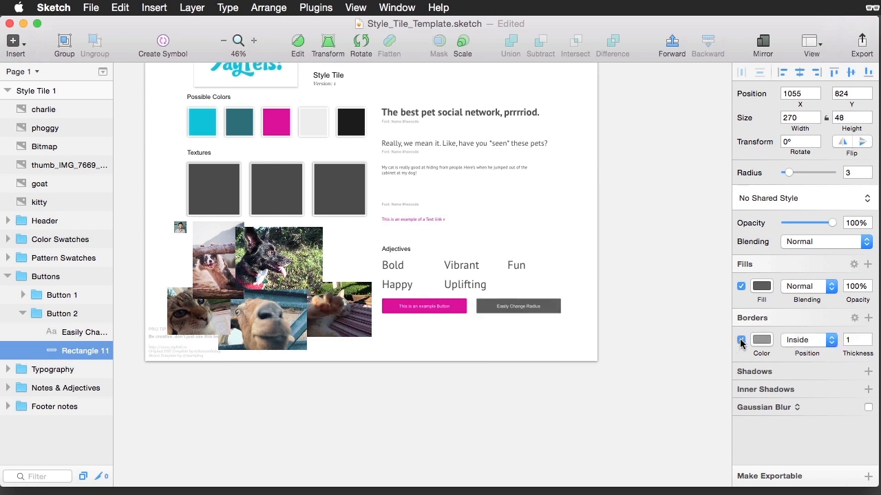
left_click(741, 287)
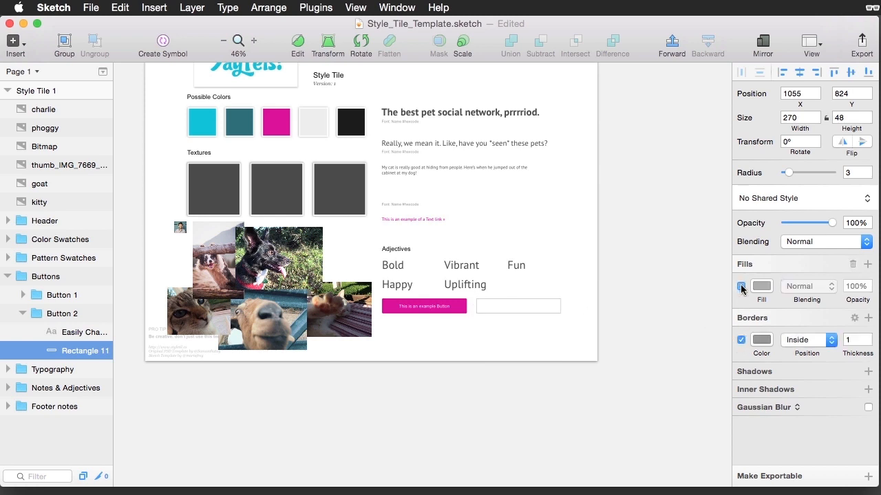
Color the second button's border and label text with magenta #D4009C sampled from the third color swatch
left_click(761, 341)
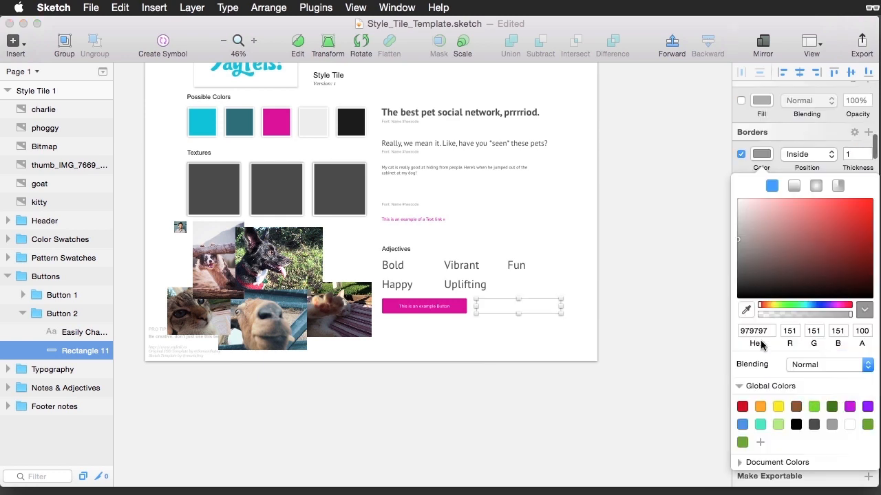
key("ctrl+c")
left_click(278, 126)
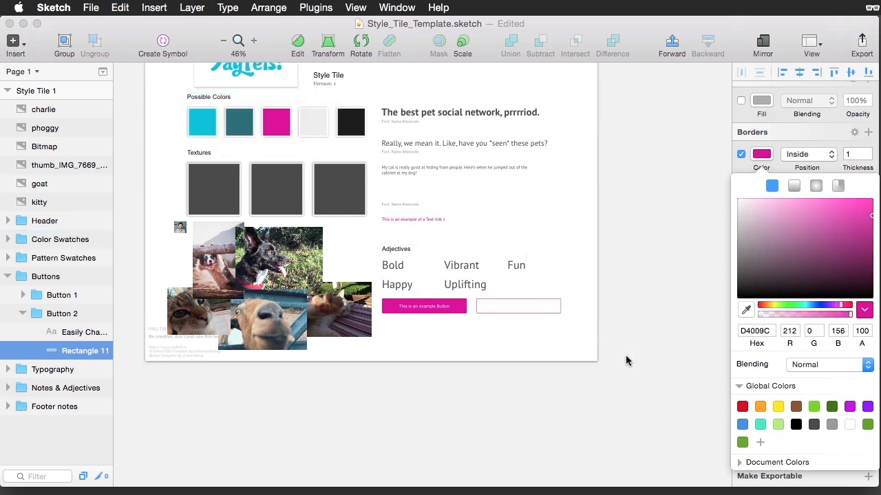
left_click(510, 311)
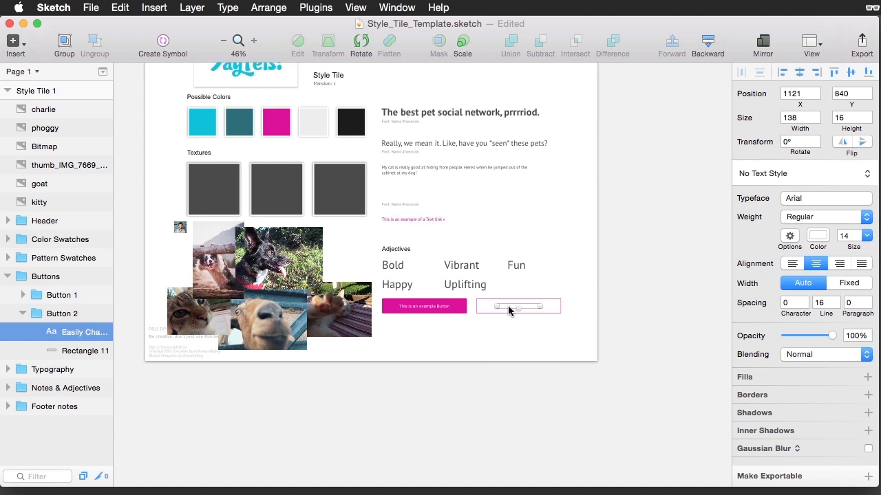
key("ctrl+c")
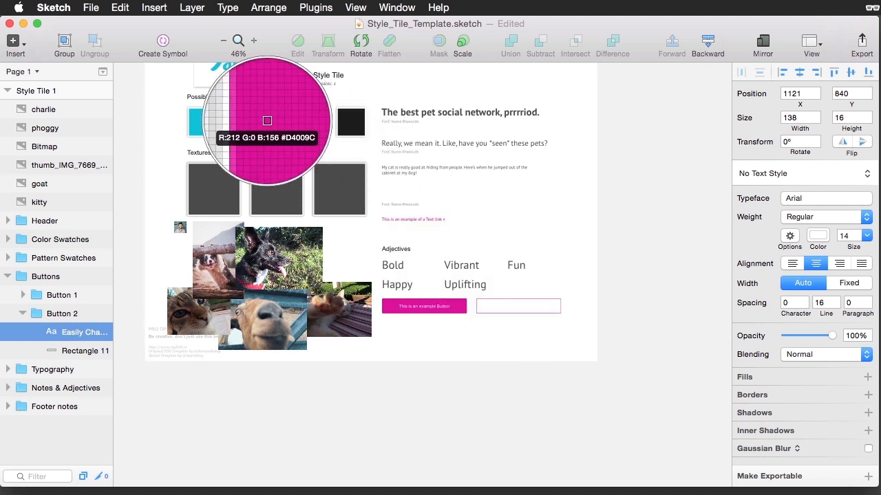
left_click(267, 121)
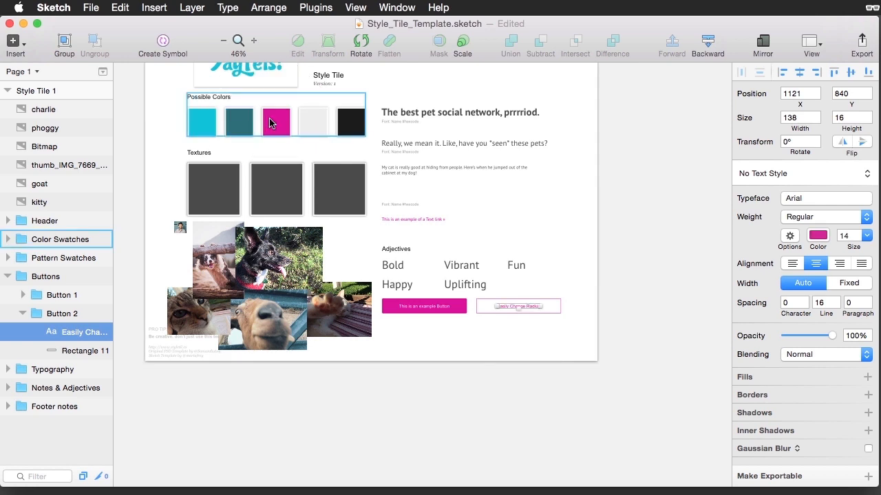
Set the labels of both example buttons to PT Sans Bold
left_click(426, 310, "shift")
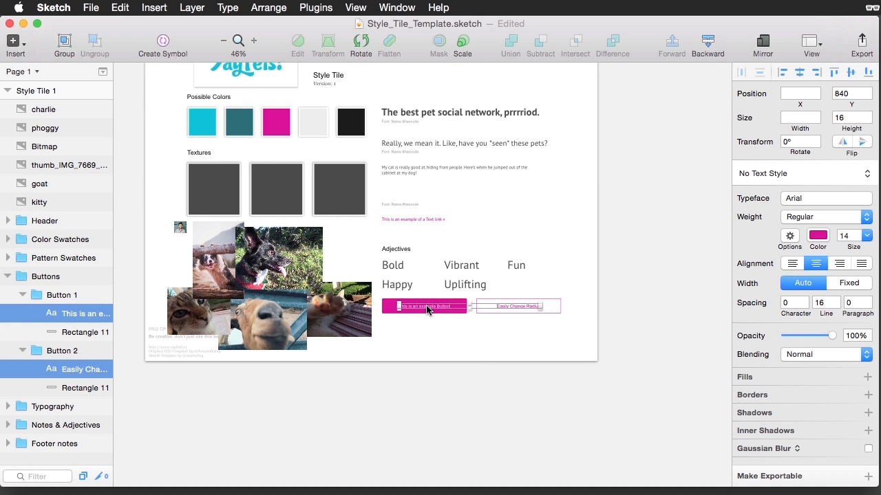
left_click(795, 200)
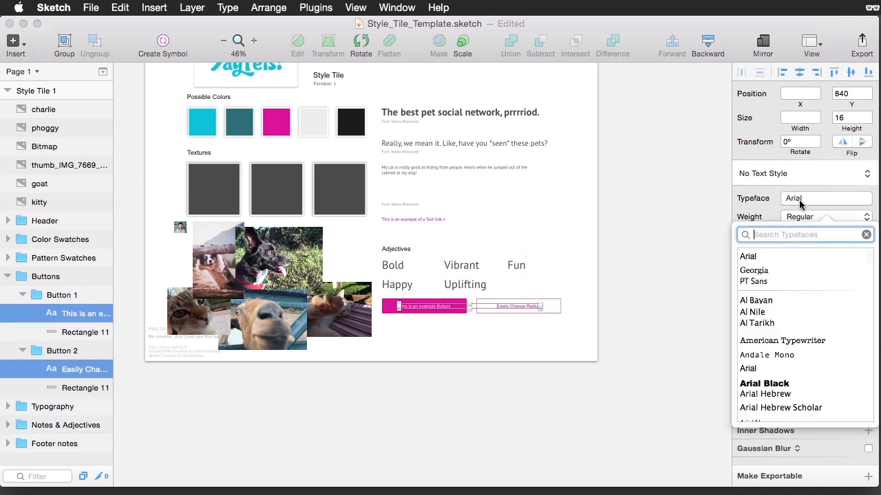
left_click(756, 282)
left_click(794, 218)
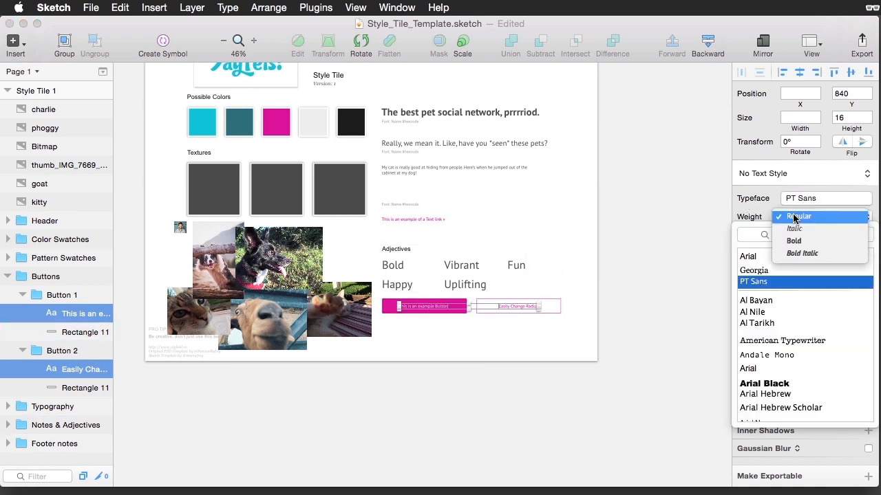
left_click(793, 241)
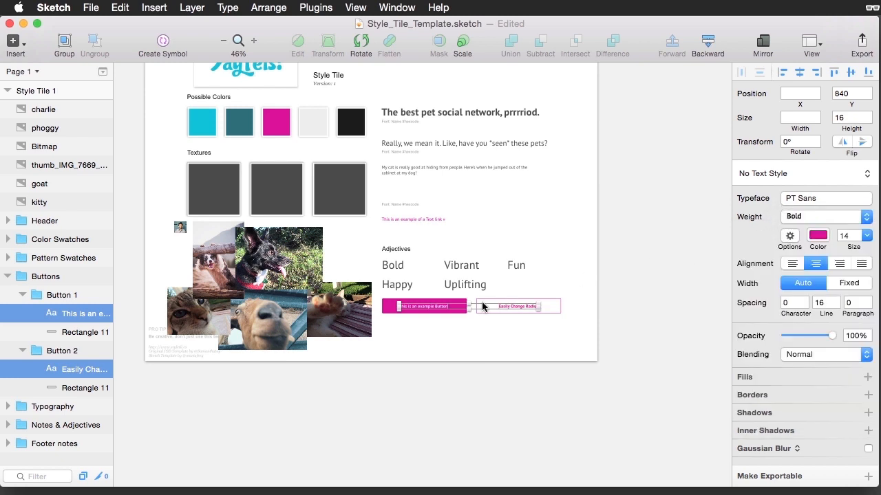
left_click(492, 336)
Add a hard shadow to the first example button's rectangle with X 0, Y 4 and Blur 0
key("super+0")
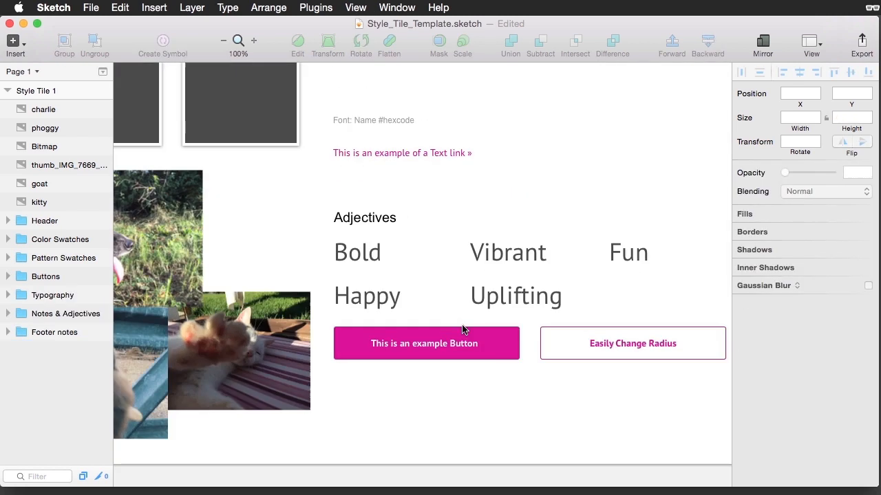
scroll(463, 330, "down", 2)
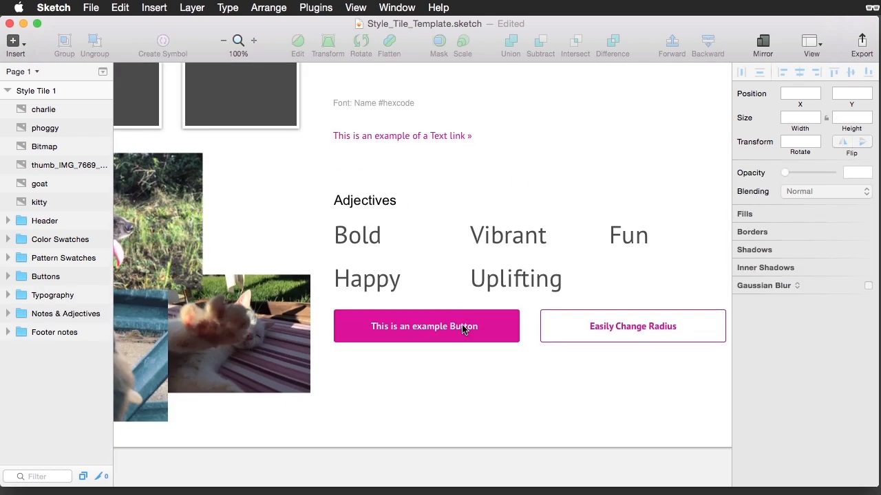
left_click(507, 336)
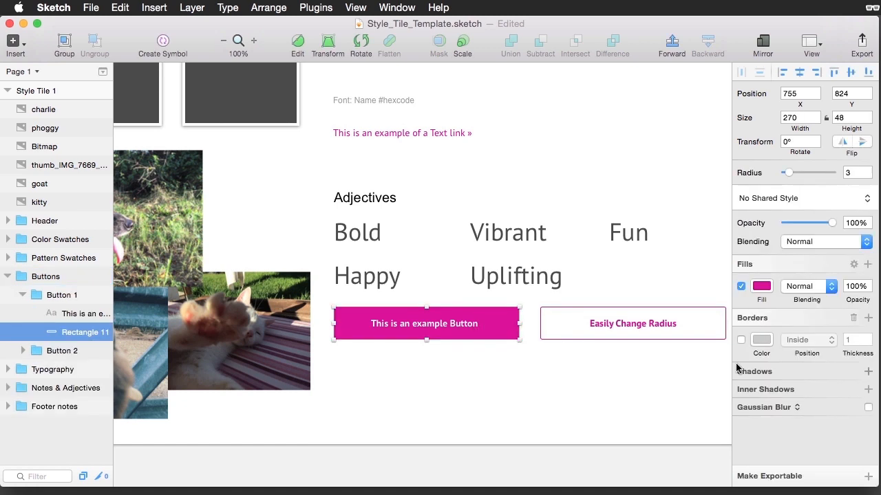
left_click(775, 373)
key("Tab")
type("3")
key("Up")
key("Tab")
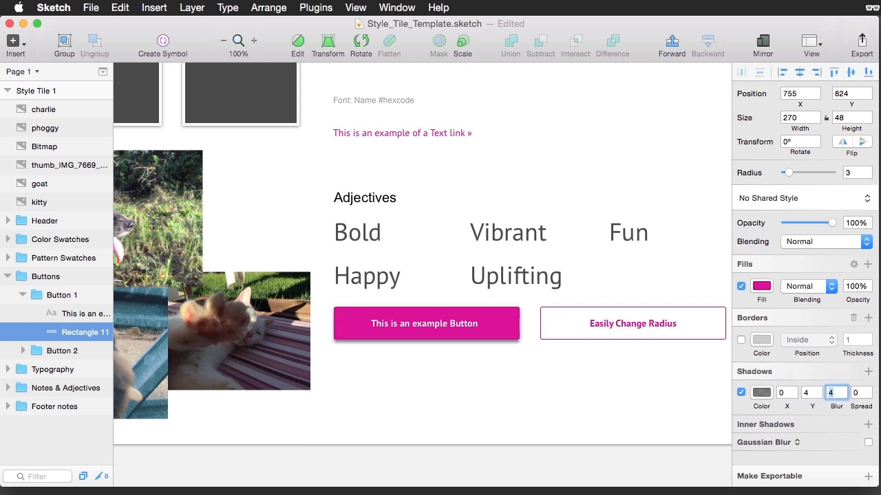
type("0")
key("Return")
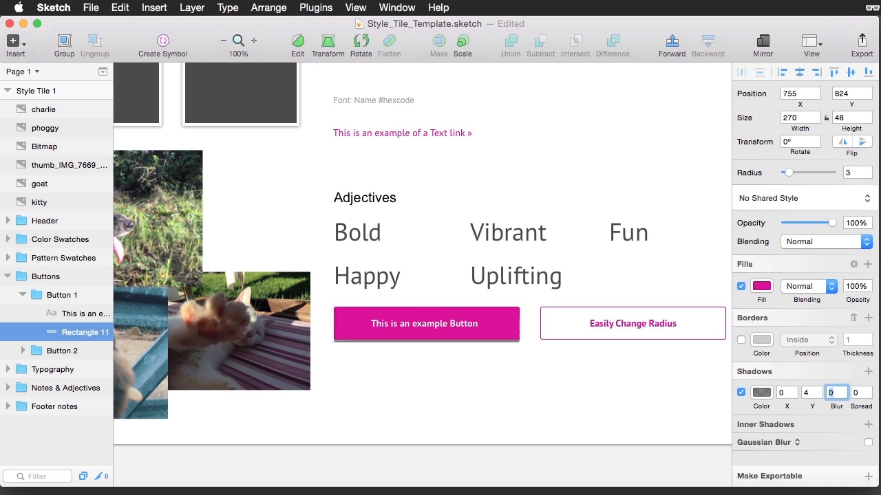
left_click(615, 385)
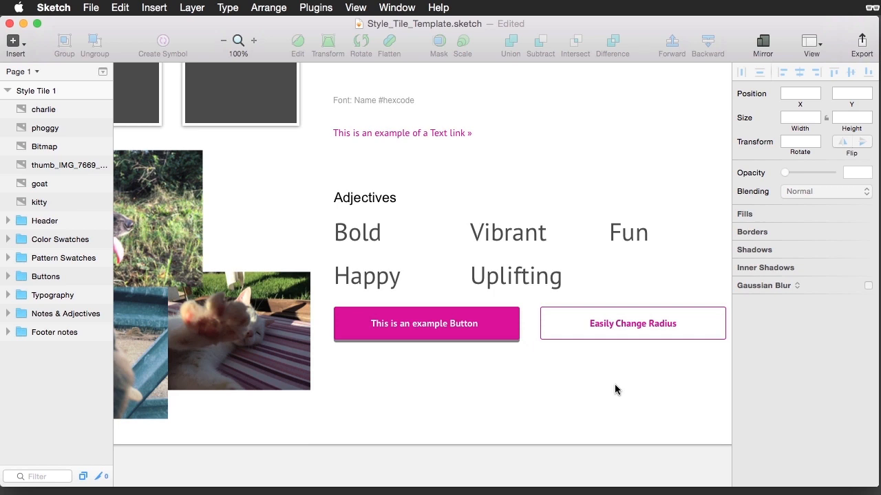
Delete the Pattern Swatches group that holds the Textures heading and its three dark squares
scroll(615, 386, "up", 4)
scroll(615, 386, "left", 9)
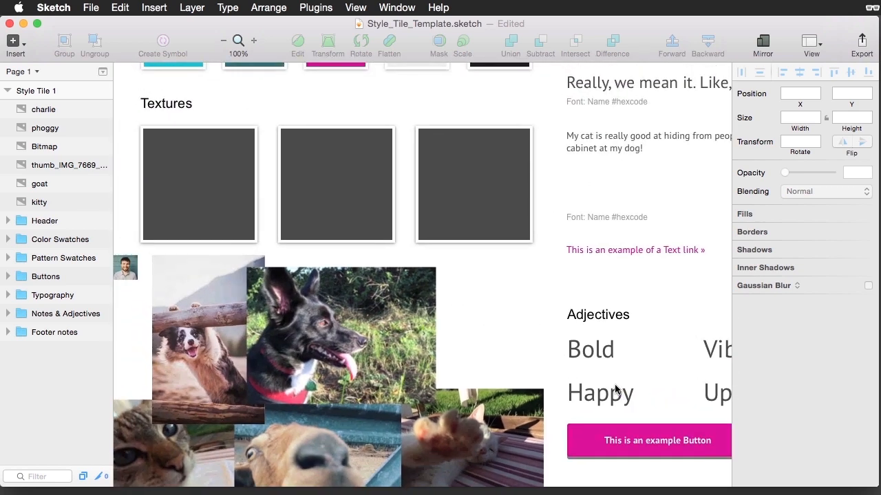
left_click(492, 188)
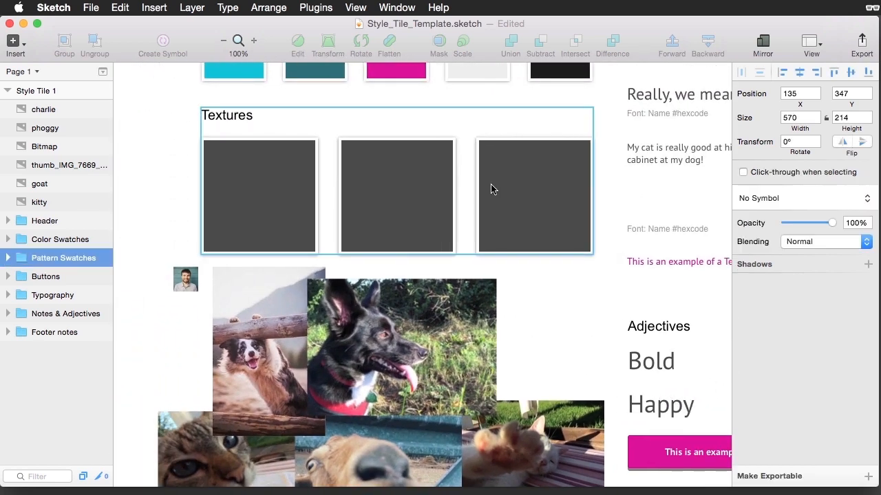
key("Delete")
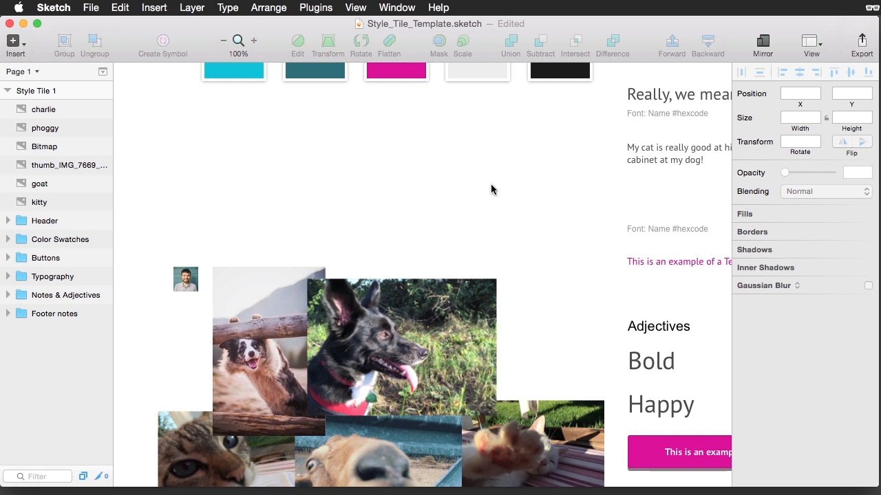
Widen the Style Tile 1 artboard to about 2280 px by extending its right edge
scroll(491, 183, "up", 5)
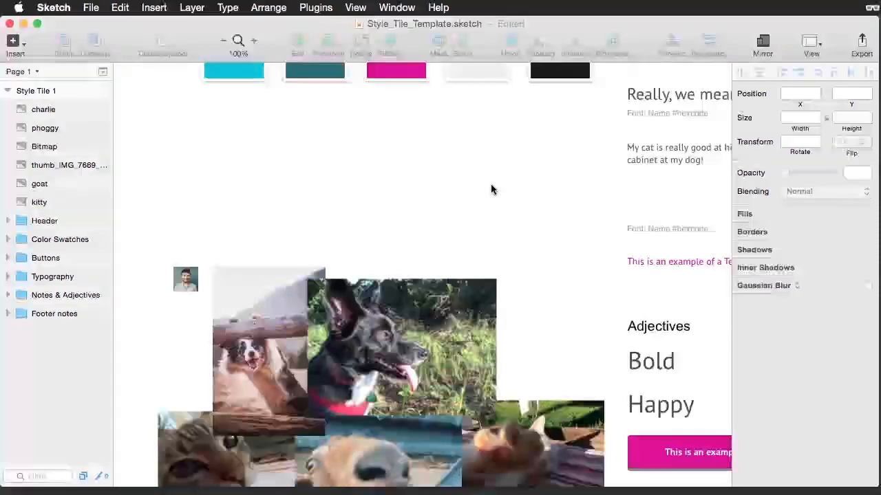
scroll(490, 189, "up", 2)
scroll(490, 189, "left", 2)
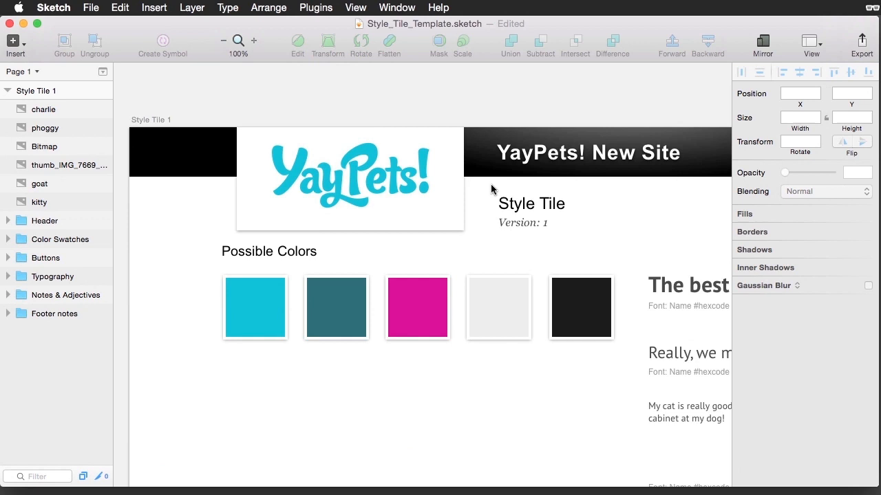
left_click(145, 119)
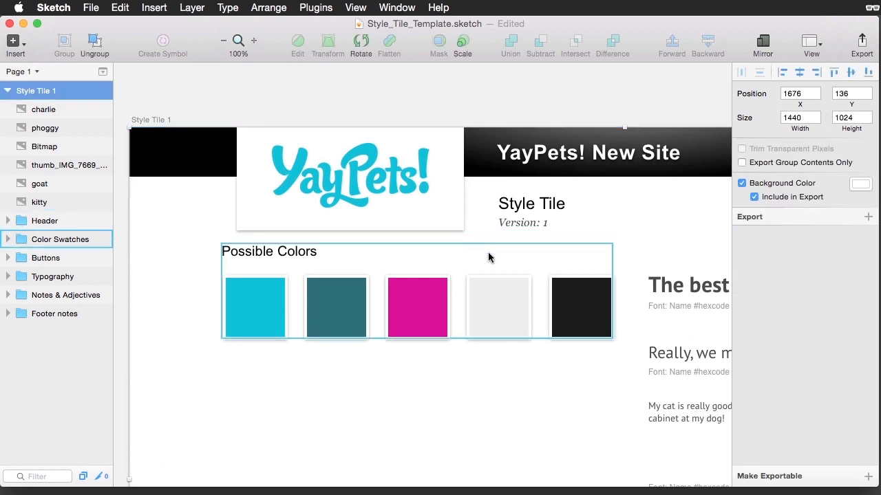
scroll(488, 255, "right", 10)
scroll(488, 256, "down", 3)
left_click_drag(569, 397, 710, 379)
scroll(655, 405, "right", 4)
scroll(654, 401, "right", 5)
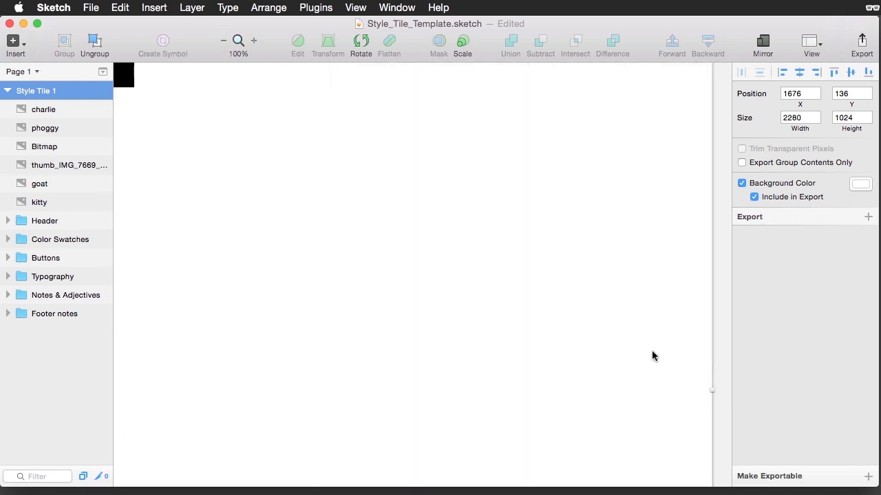
scroll(654, 356, "down", 5)
Paste the wireframe's small site header and post group from the other window into the artboard's empty area beside the typography samples
key("super+Tab")
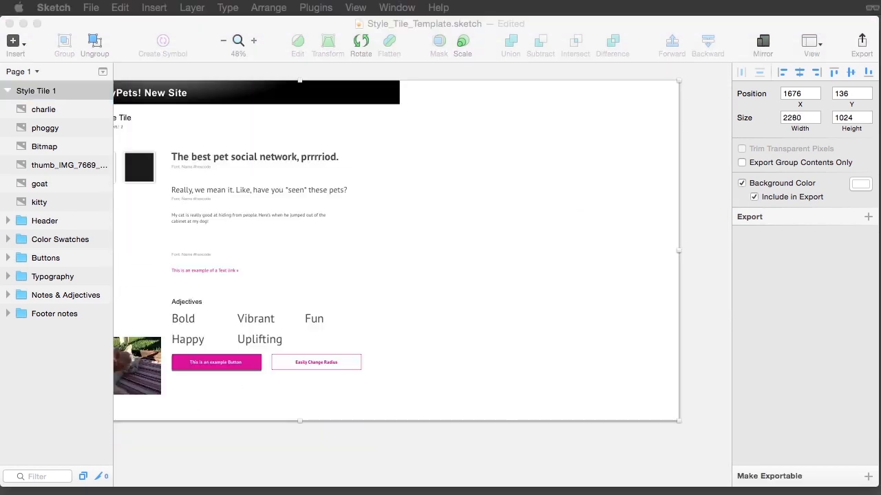
key("super+Tab")
key("super+v")
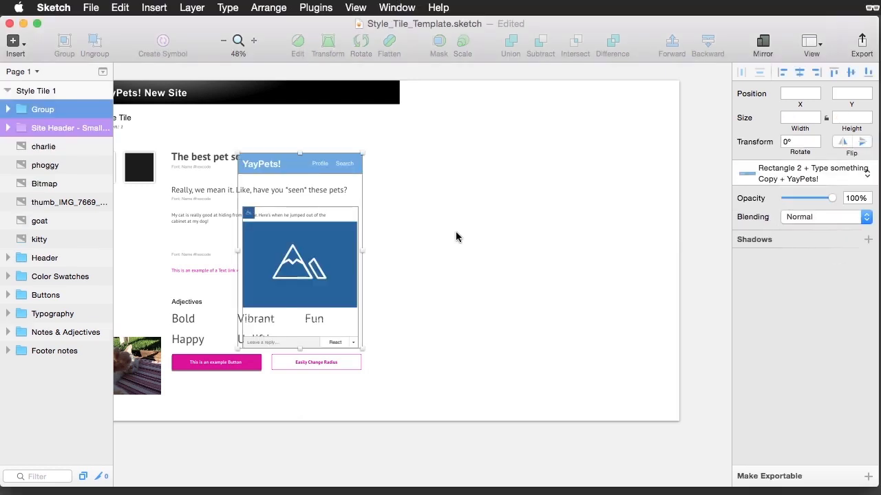
left_click_drag(299, 166, 501, 141)
left_click(424, 159)
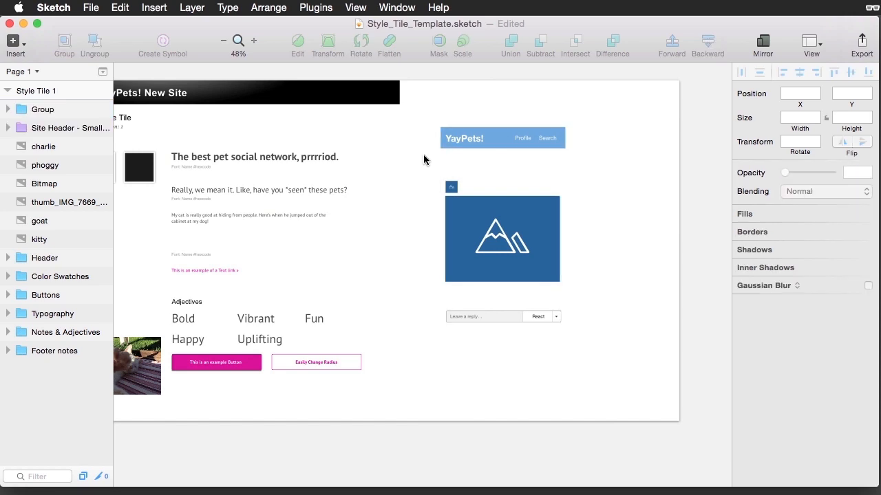
Draw a rectangle about 455 × 684 px over the pasted wireframe and move it to the back
left_click(13, 43)
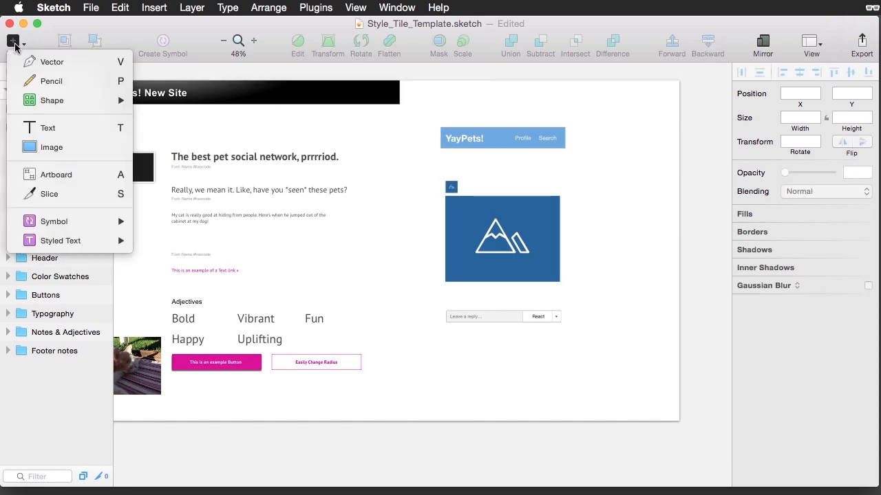
mouse_move(59, 98)
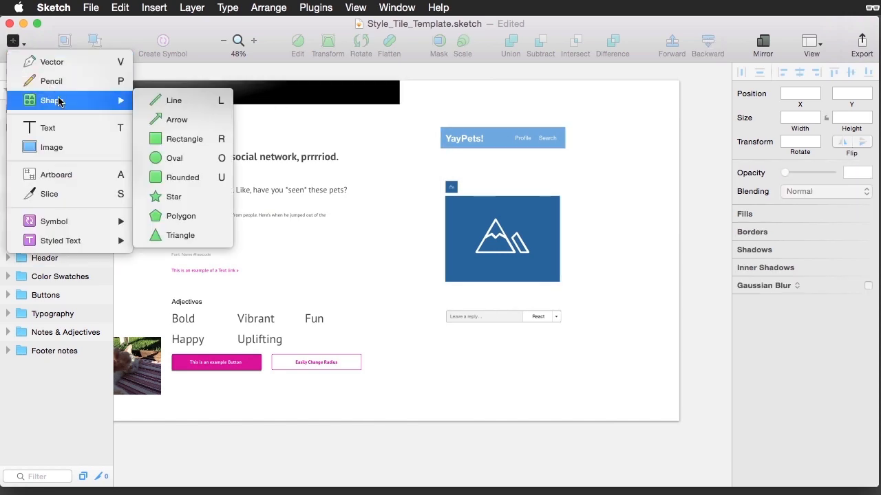
left_click(219, 137)
left_click_drag(427, 118, 578, 344)
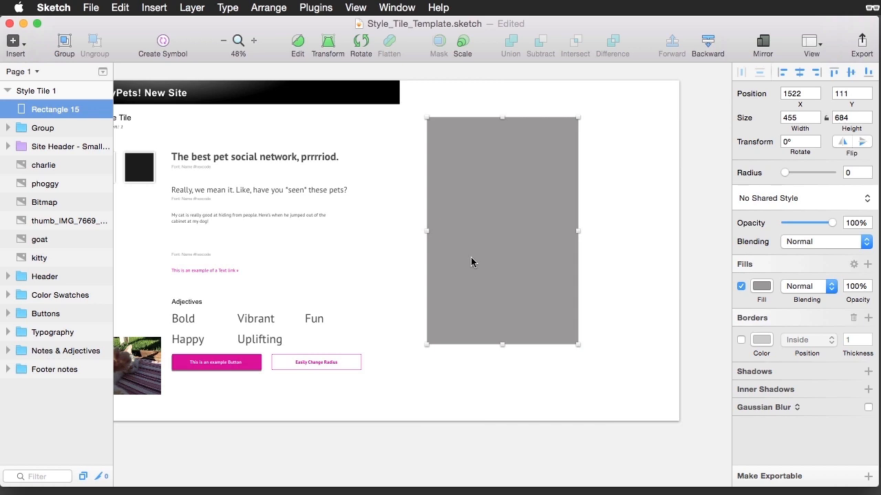
left_click(274, 10)
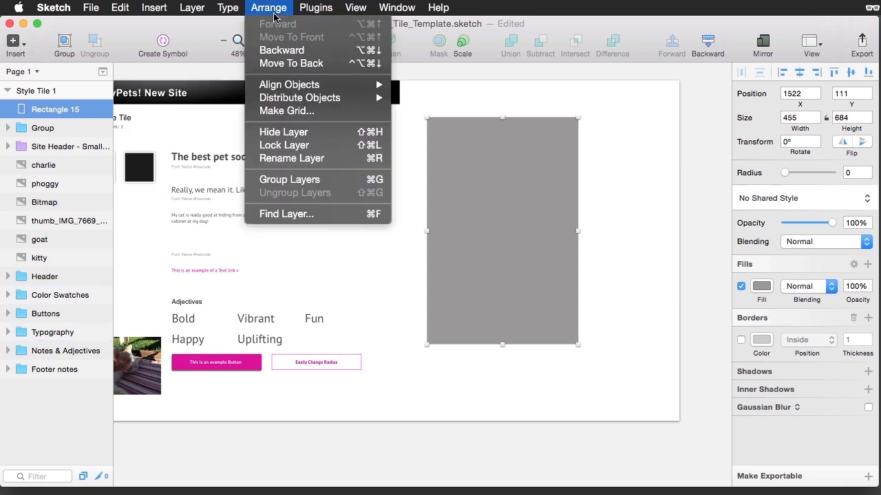
left_click(291, 64)
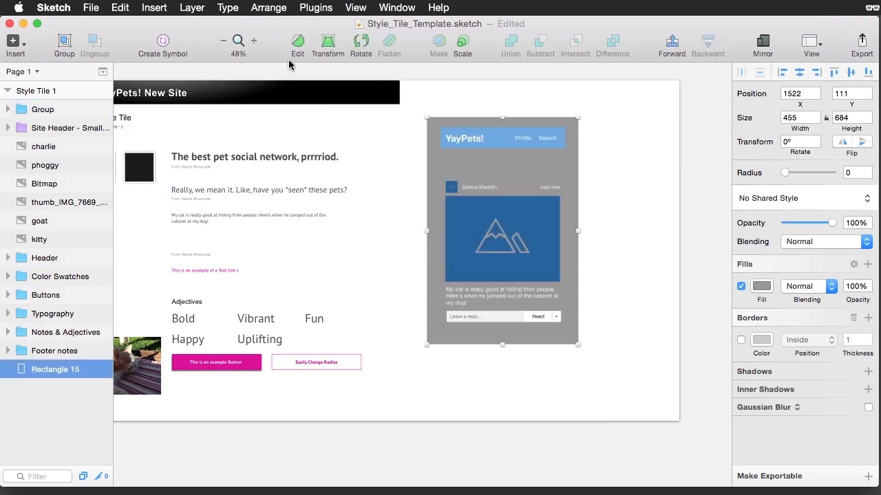
left_click(415, 157)
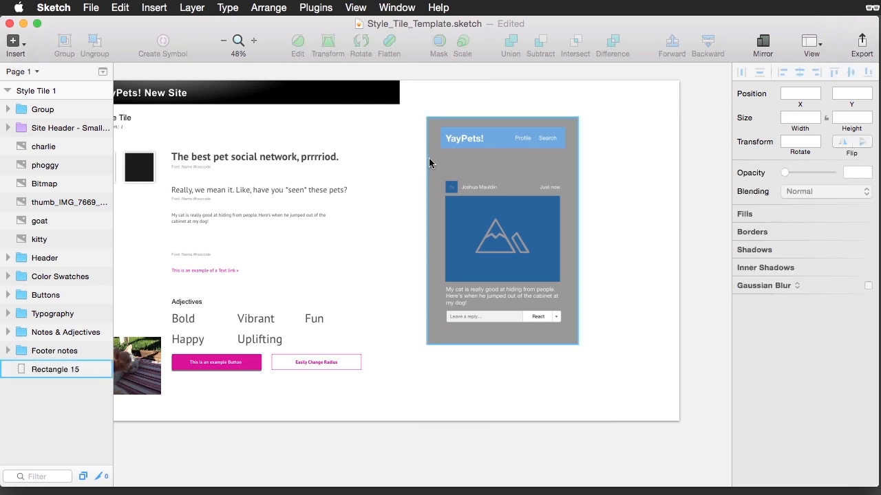
Change the typeface of the header links and the post's author name, timestamp, caption, reply field and React label to PT Sans
left_click(483, 186)
key("super+0")
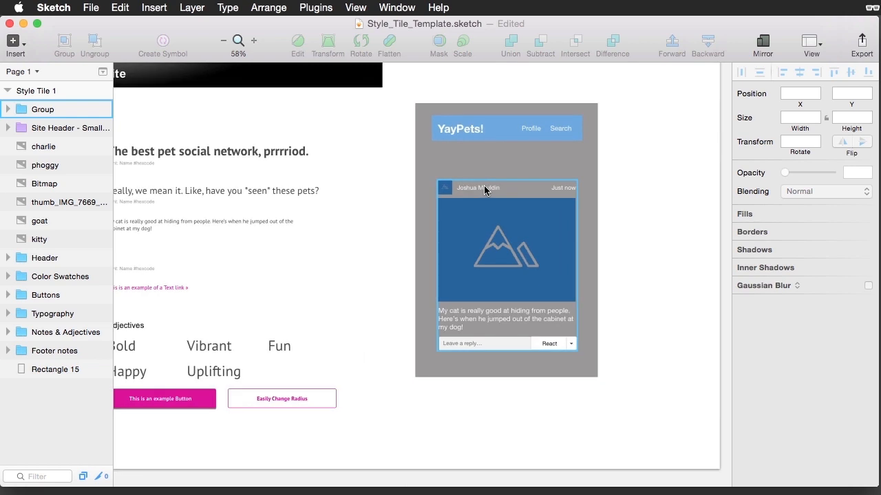
scroll(484, 191, "up", 3)
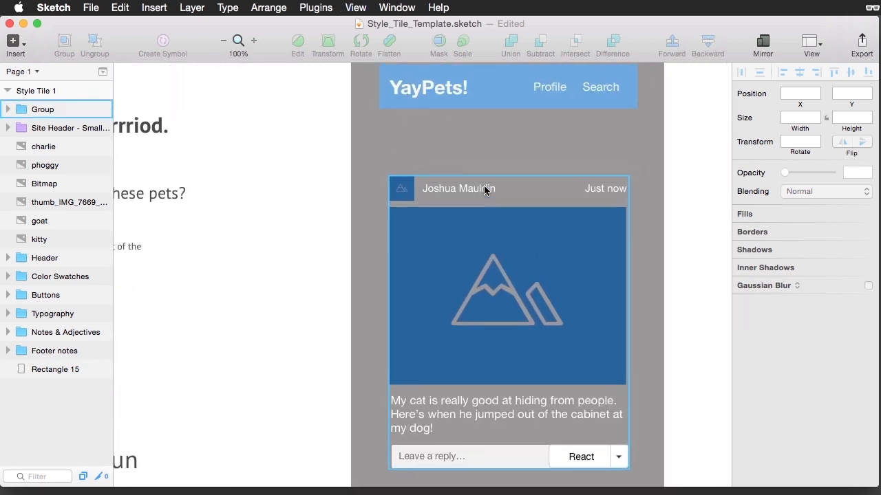
left_click(602, 93)
left_click(605, 188, "shift")
left_click(463, 187, "shift")
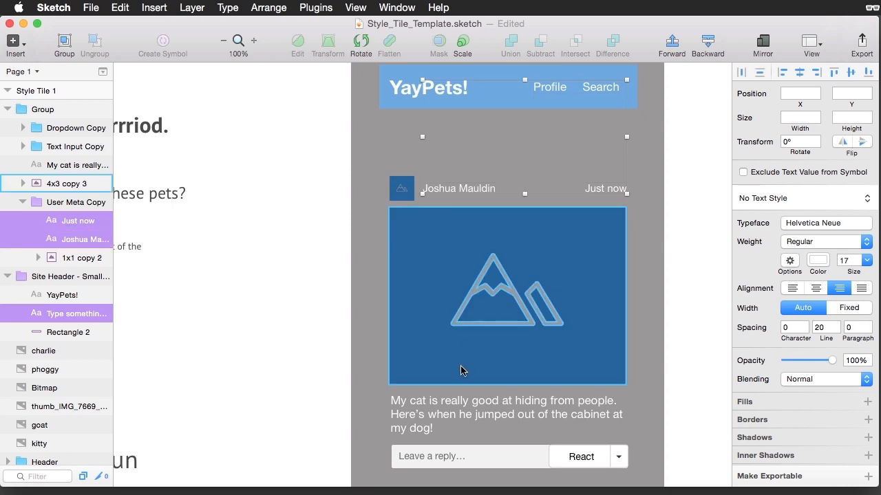
left_click(448, 415, "shift")
left_click(436, 456, "shift")
left_click(582, 457, "shift")
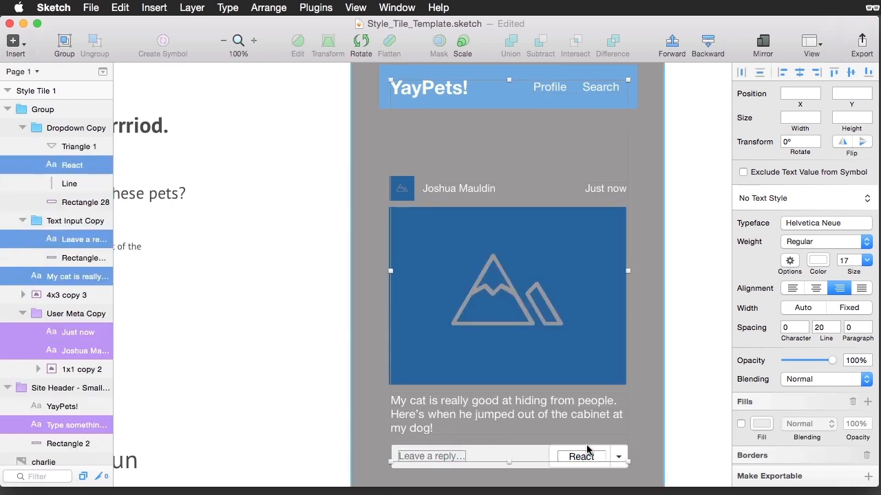
left_click(803, 228)
left_click(762, 320)
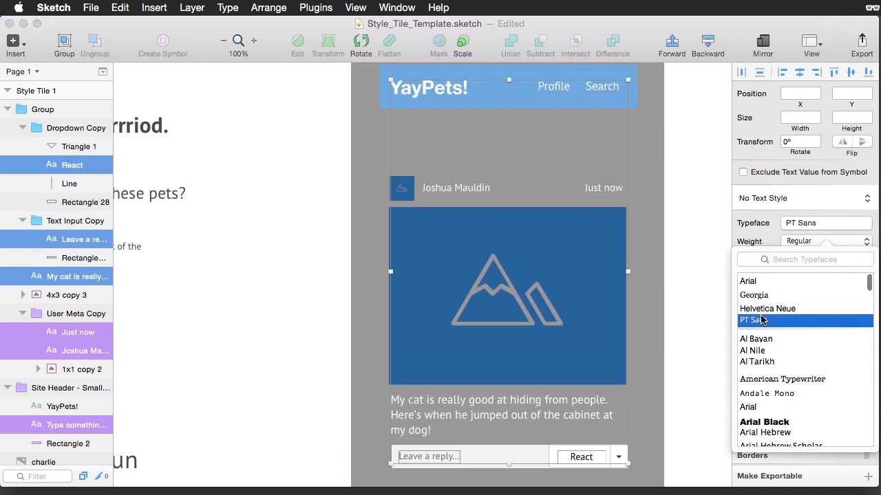
left_click(691, 296)
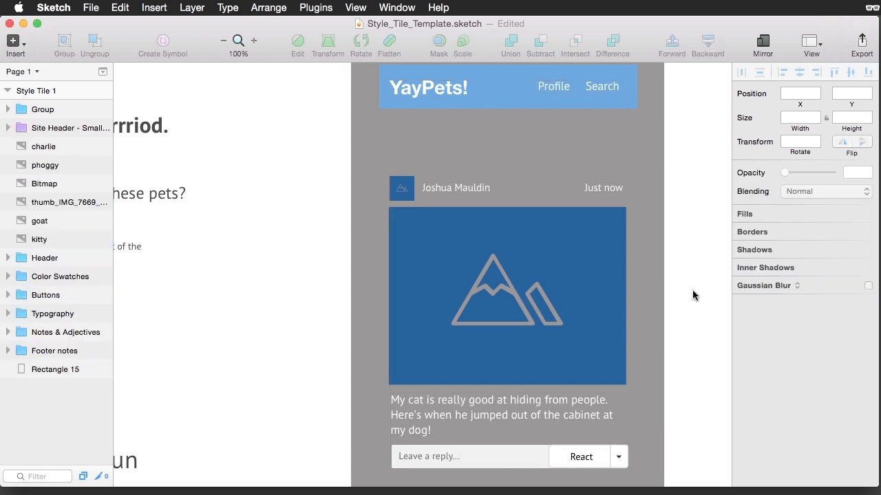
Recolor the post's author name, timestamp and caption with #1D1D1D sampled from the near-black color swatch
left_click(600, 188)
left_click(476, 192, "shift")
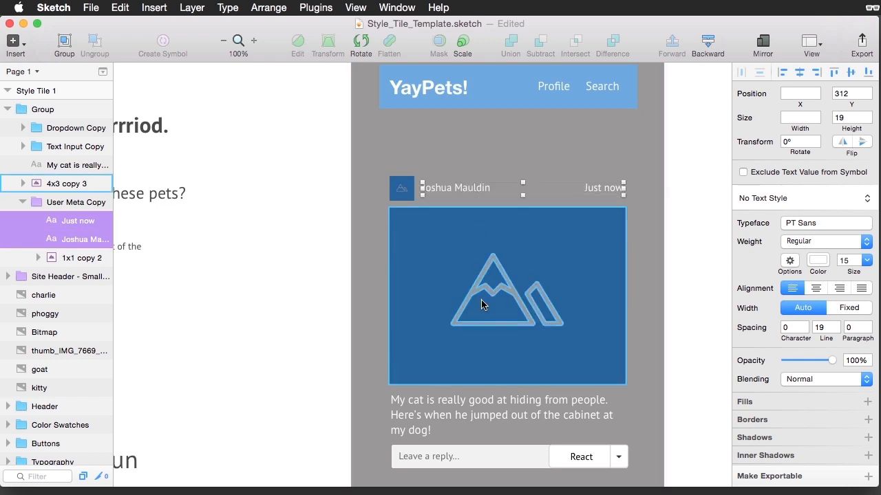
left_click(493, 406, "shift")
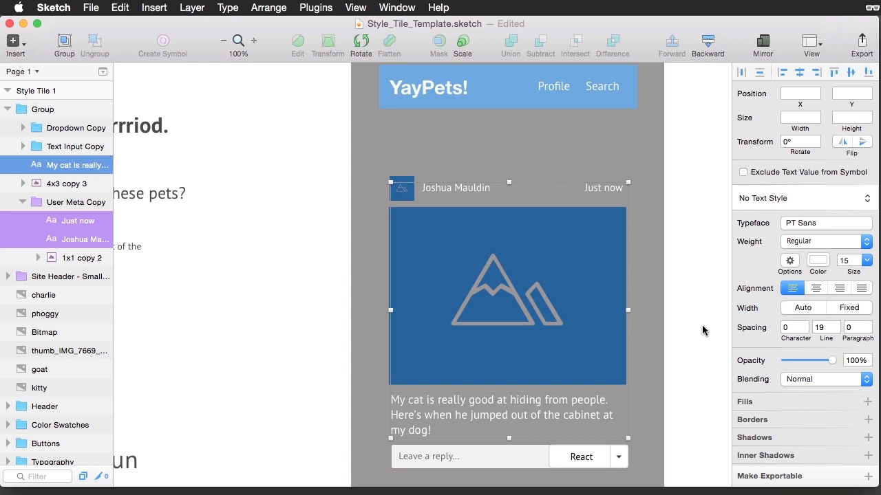
left_click(818, 262)
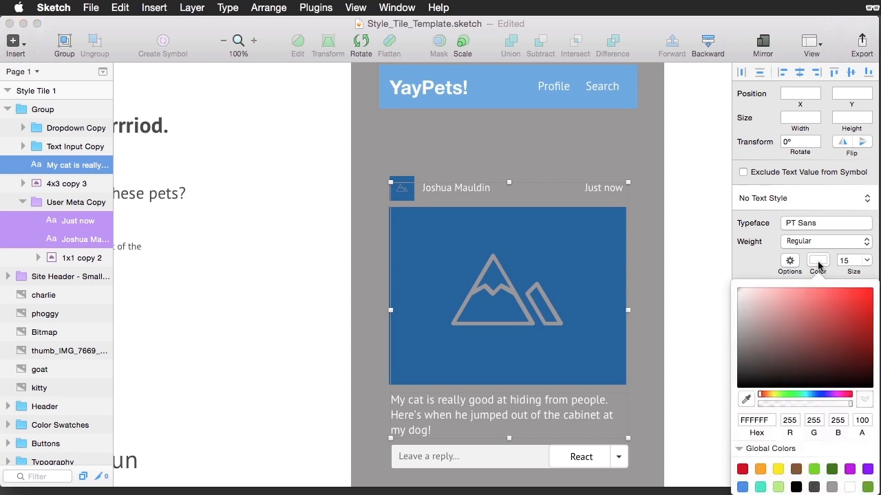
scroll(482, 255, "left", 15)
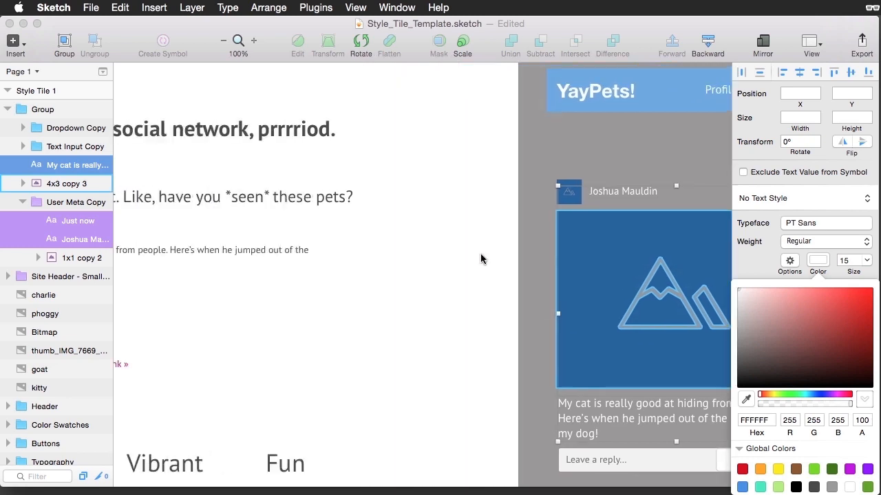
key("ctrl+c")
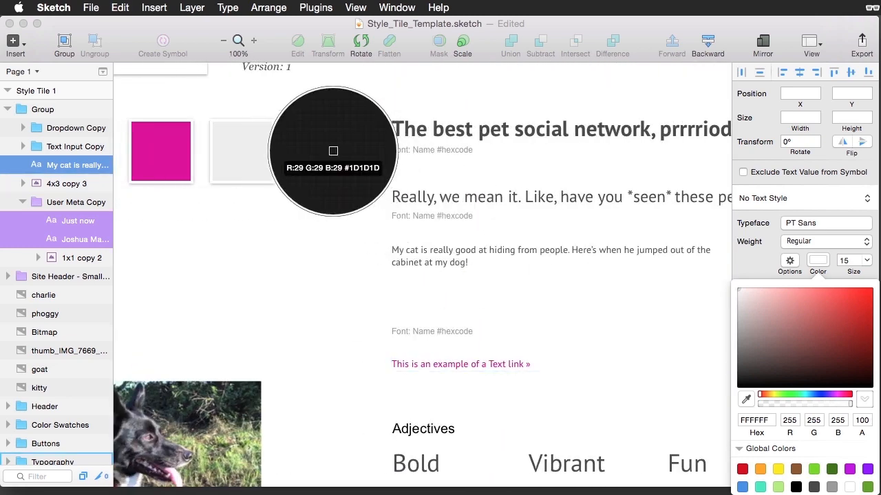
left_click(333, 150)
scroll(480, 320, "right", 15)
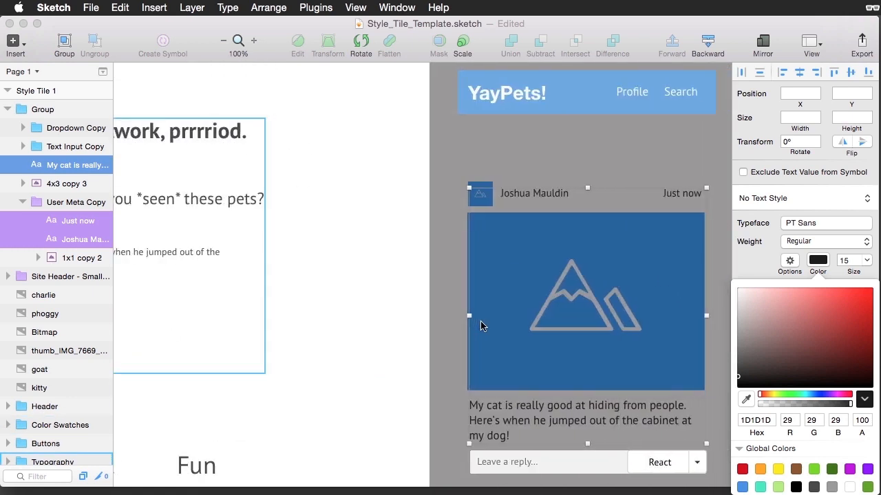
Delete the gray background rectangle behind the pasted wireframe components
scroll(480, 321, "right", 5)
left_click(370, 269)
key("Delete")
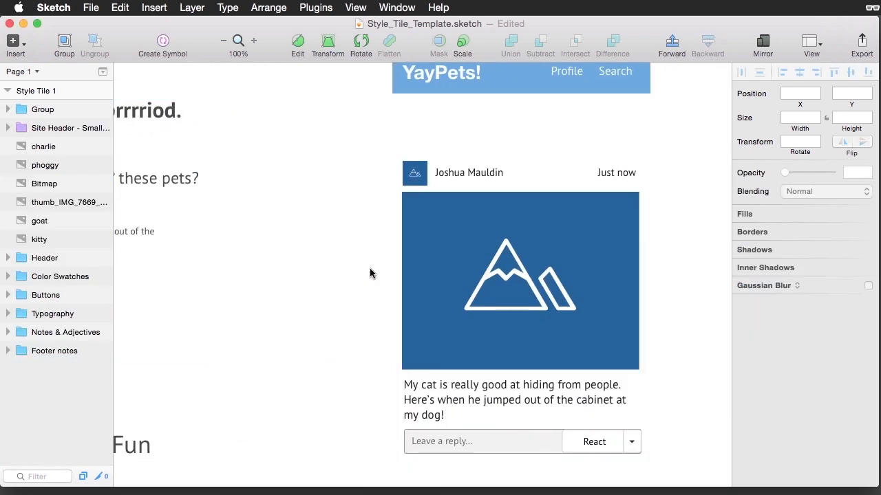
Set the weight of the post author's name to Bold
left_click(497, 173, "super")
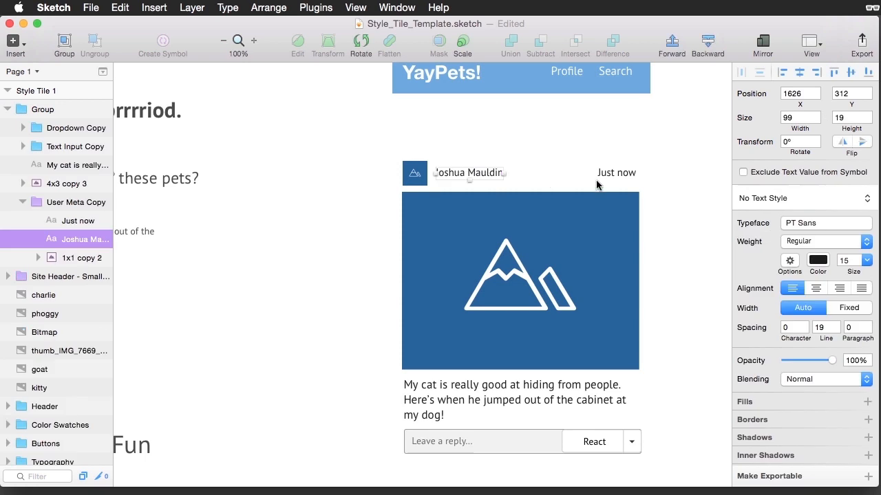
left_click(822, 241)
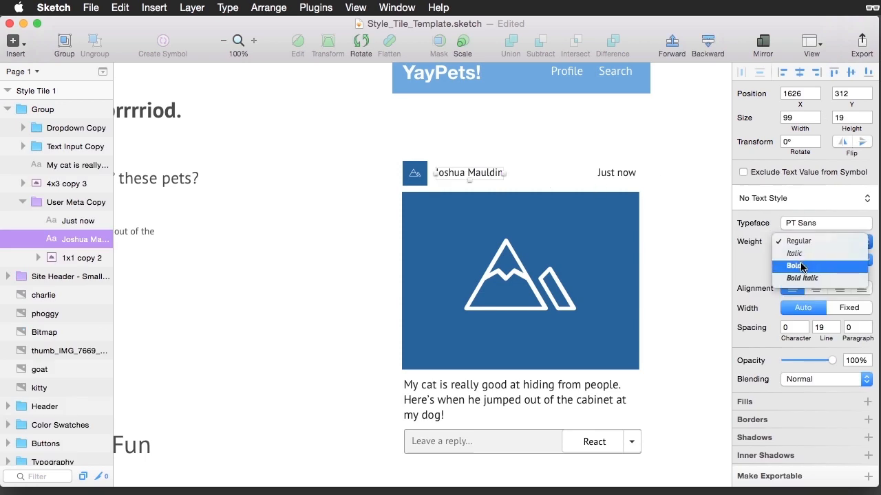
left_click(801, 266)
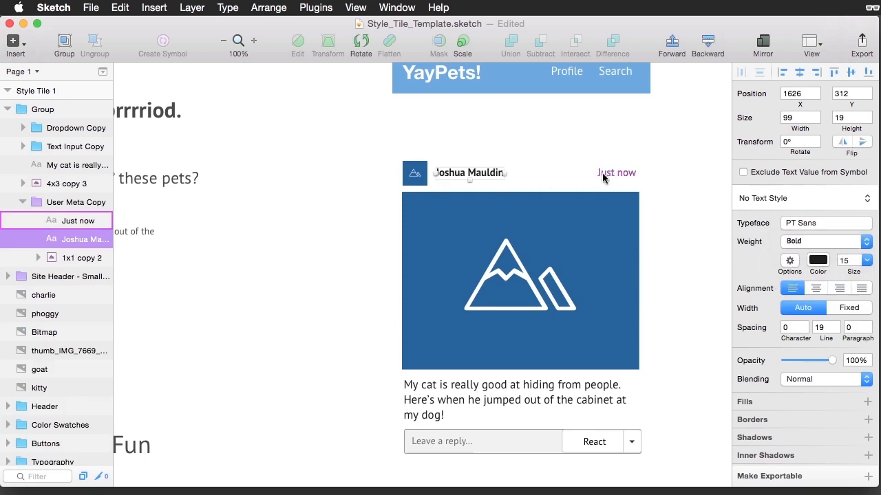
Restyle the "Just now" timestamp at size 13 and 51% opacity, nudging it toward the post image's right edge at X 1872
left_click(602, 177)
left_click(847, 260)
type("13")
key("Return")
key("Right")
key("Right")
key("Right")
key("Right")
key("Right")
key("Right")
key("Right")
key("Right")
key("Right")
key("Right")
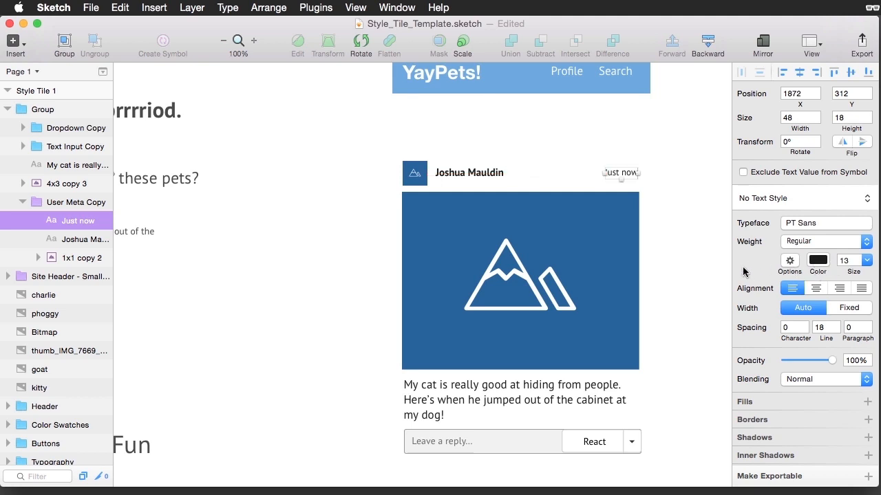
left_click_drag(832, 361, 809, 361)
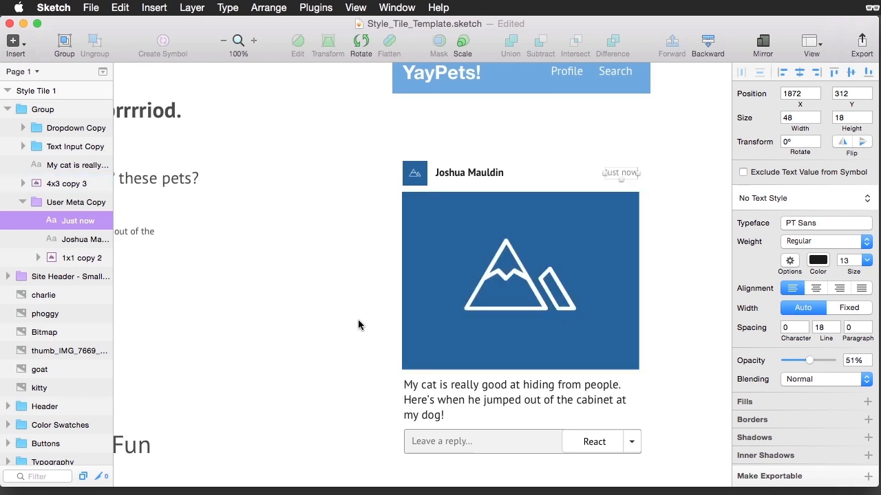
Replace the post's blue 4x3 image placeholder with a copy of the charlie dog photo pasted into the post group
scroll(358, 325, "left", 10)
scroll(358, 324, "left", 5)
scroll(358, 325, "down", 4)
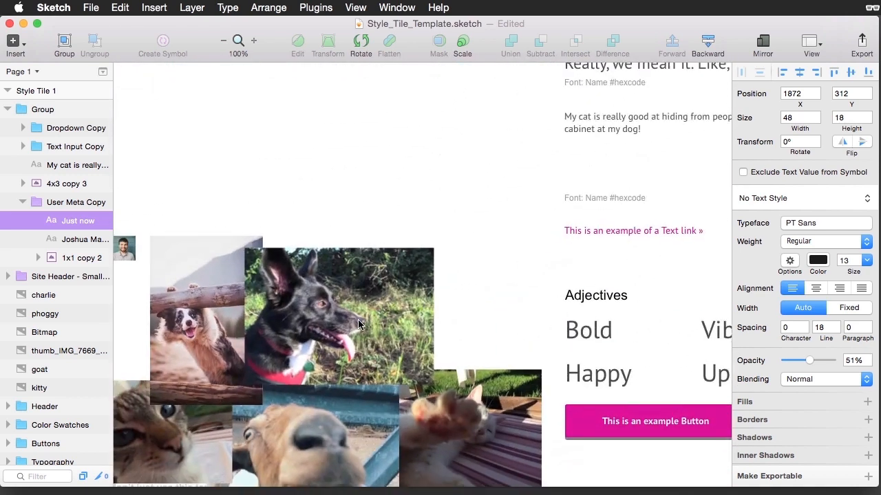
left_click(368, 301)
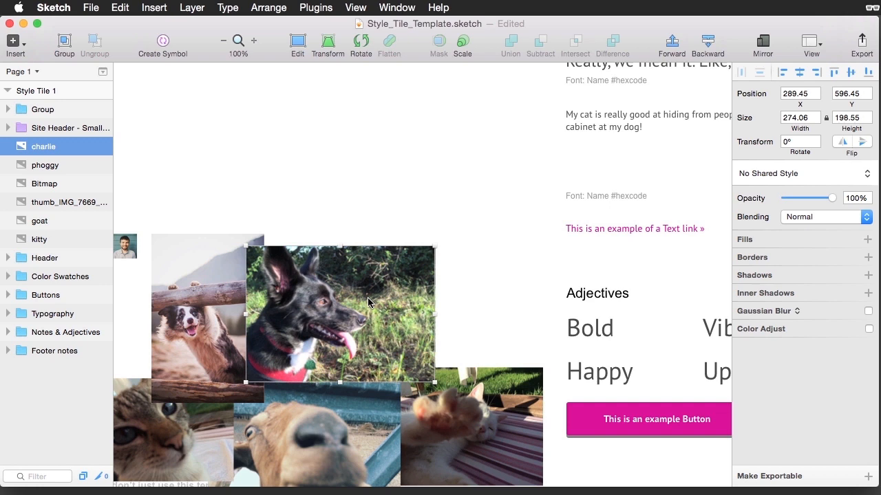
left_click(120, 7)
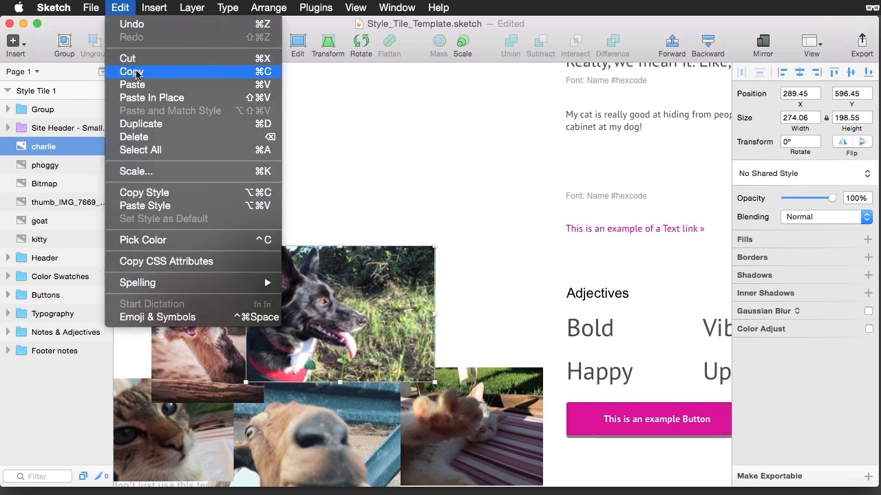
left_click(133, 73)
scroll(603, 259, "right", 10)
scroll(604, 259, "right", 10)
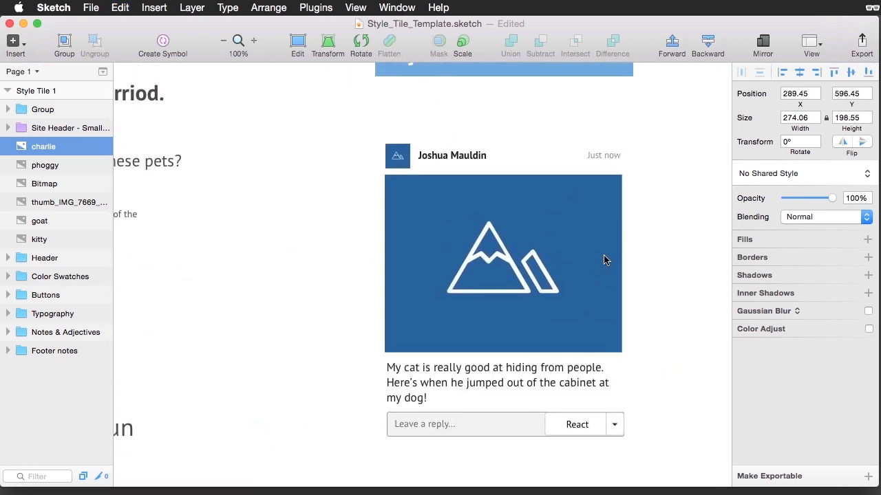
scroll(560, 238, "up", 3)
left_click(525, 229)
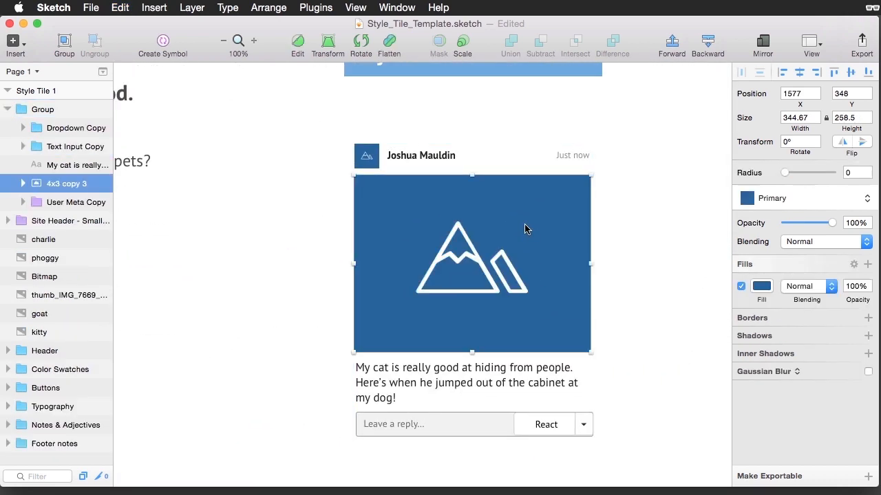
key("super+v")
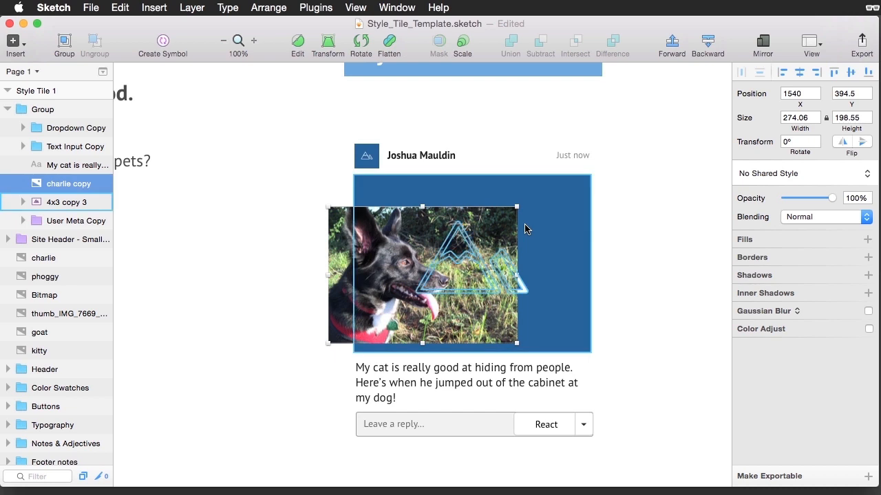
left_click(378, 191)
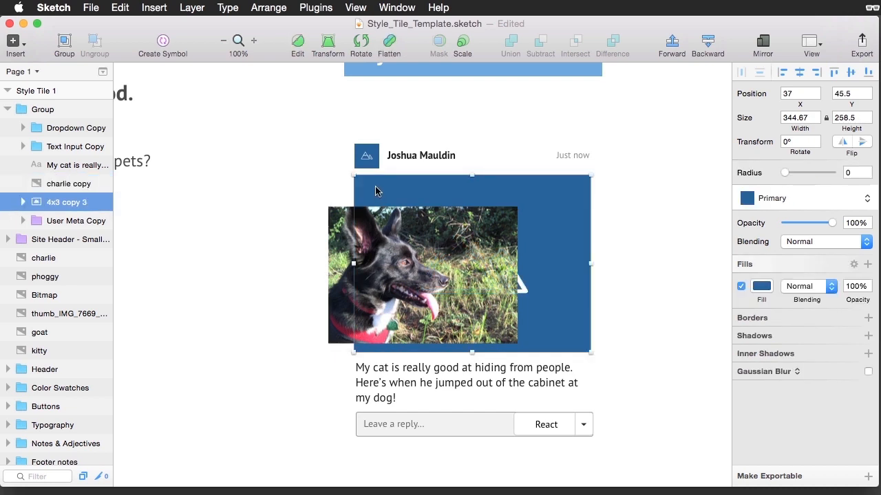
key("Delete")
Move the pasted dog photo under the author row at X 1578, Y 351.5 and scale it proportionally to 345 wide
left_click(351, 253)
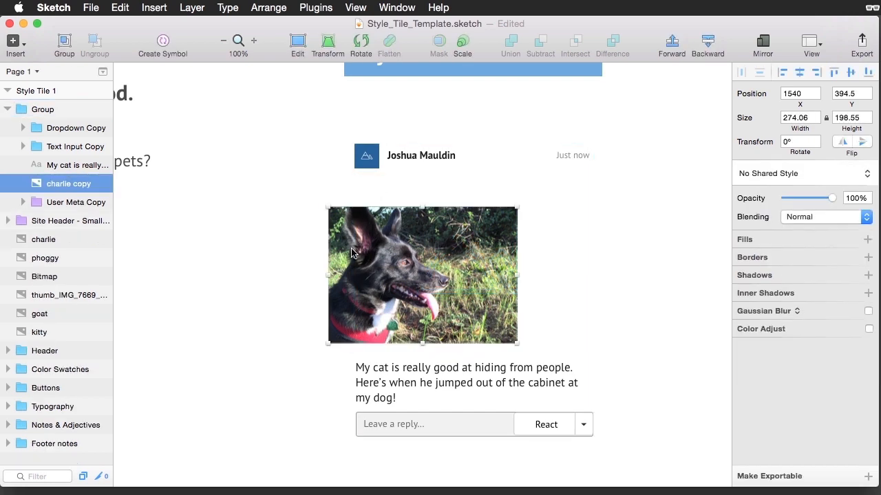
left_click_drag(351, 253, 375, 221)
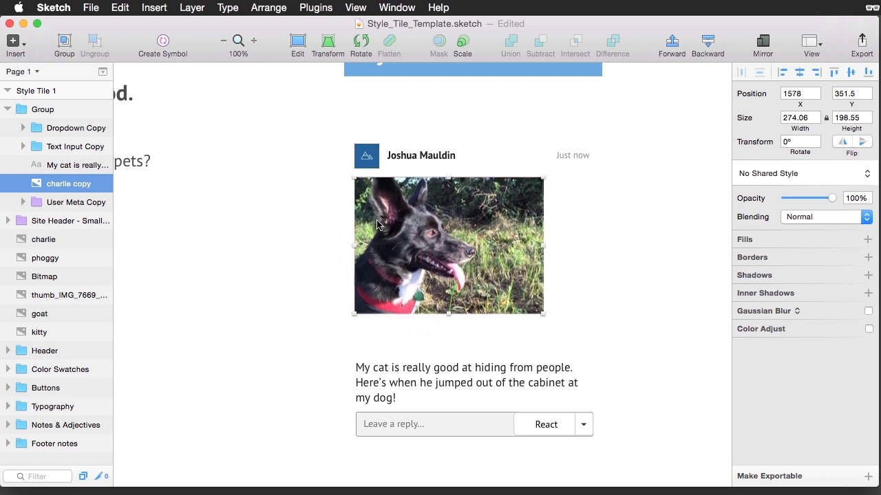
left_click(788, 117)
type("345")
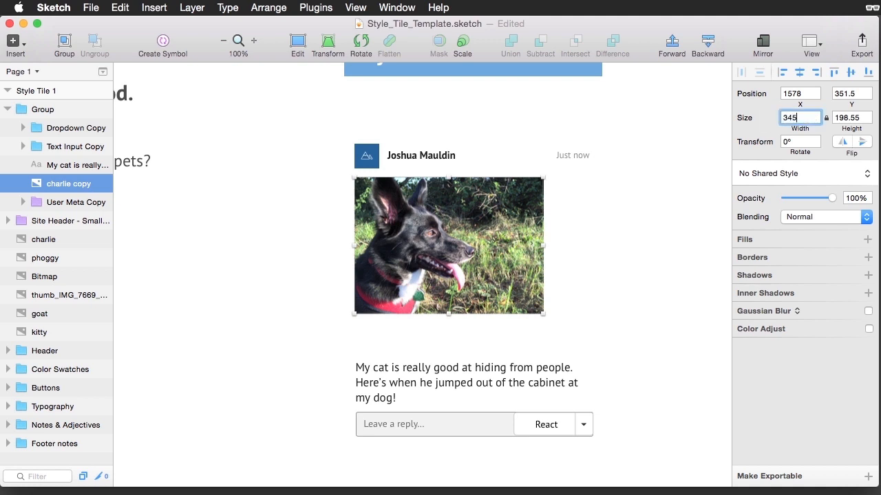
key("Return")
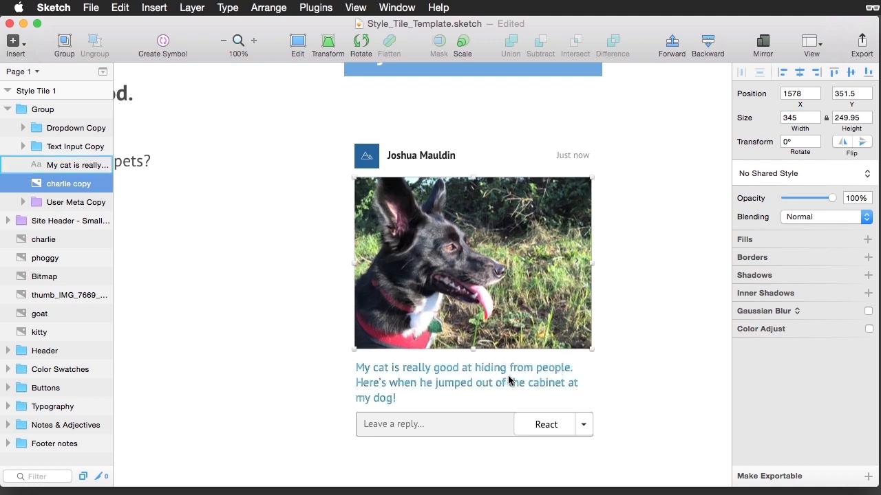
Delete the post's blue avatar placeholder and paste a copy of the small 36 × 36 portrait photo into the User Meta group
scroll(386, 378, "left", 3)
scroll(385, 378, "left", 10)
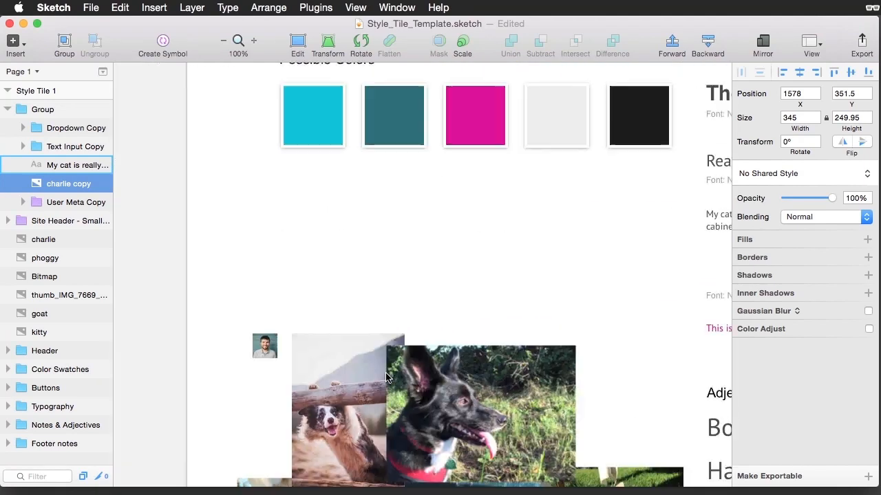
left_click(409, 354)
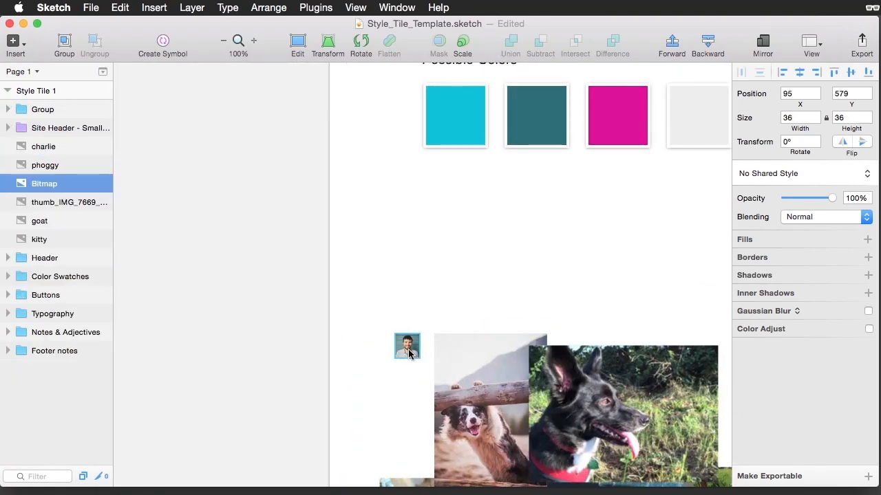
key("super+c")
scroll(409, 354, "right", 12)
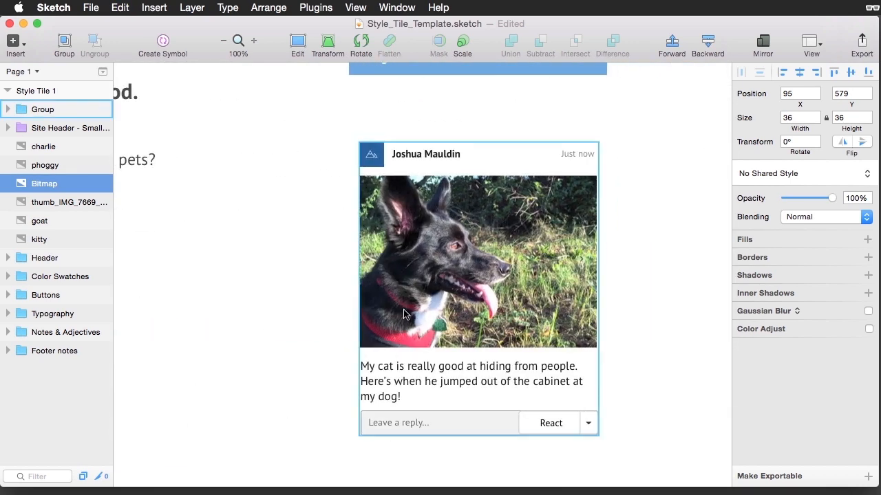
left_click(376, 158, "super")
key("Delete")
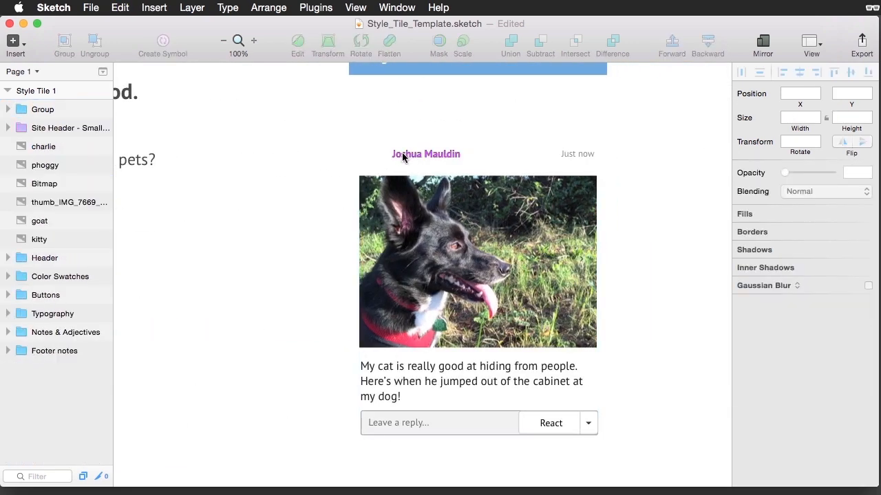
left_click(404, 157, "super")
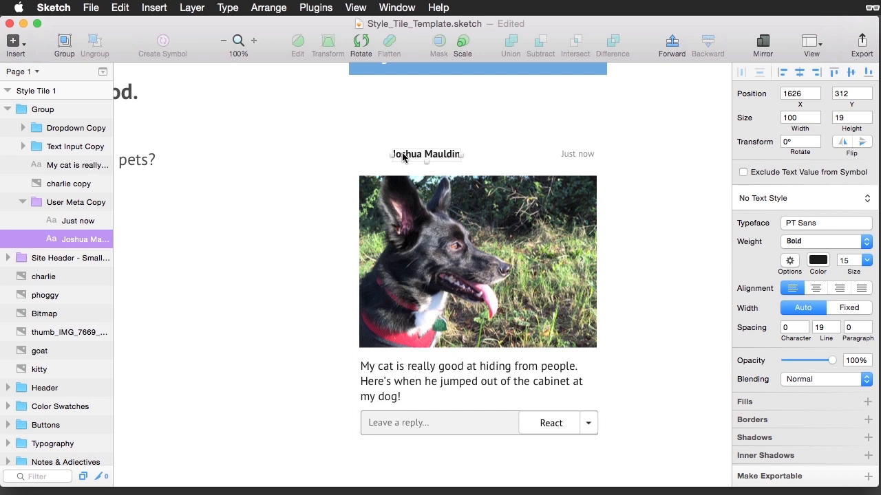
key("super+v")
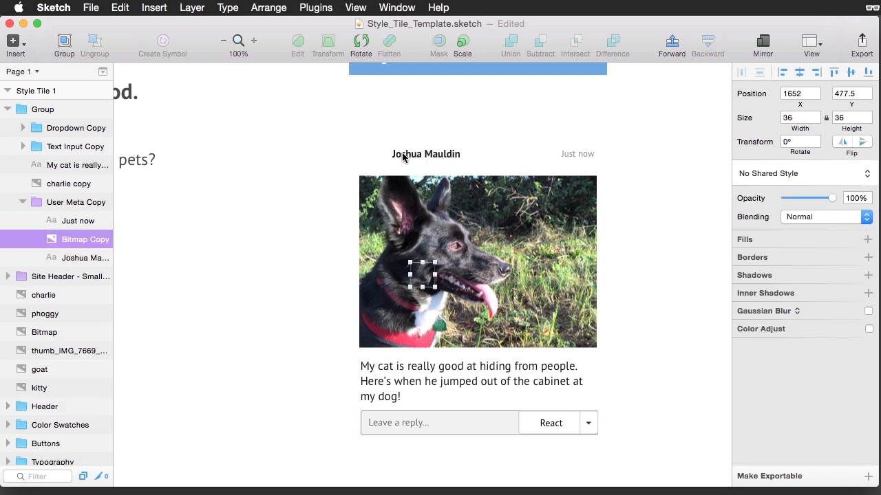
Move the pasted portrait photo into the avatar spot beside the author's name, above the dog photo's near edge
key("shift+Up")
key("shift+Up")
key("shift+Up")
key("shift+Up")
key("shift+Up")
key("shift+Up")
key("shift+Up")
key("shift+Up")
key("shift+Up")
key("shift+Up")
key("shift+Up")
key("shift+Up")
key("shift+Up")
key("shift+Up")
key("shift+Up")
key("shift+Up")
key("shift+Up")
key("shift+Left")
key("shift+Left")
key("shift+Left")
key("shift+Left")
key("shift+Left")
key("shift+Left")
key("shift+Left")
key("Left")
key("Left")
key("Left")
key("Left")
key("Left")
key("Left")
key("Up")
key("Up")
key("Up")
key("Up")
left_click(418, 297)
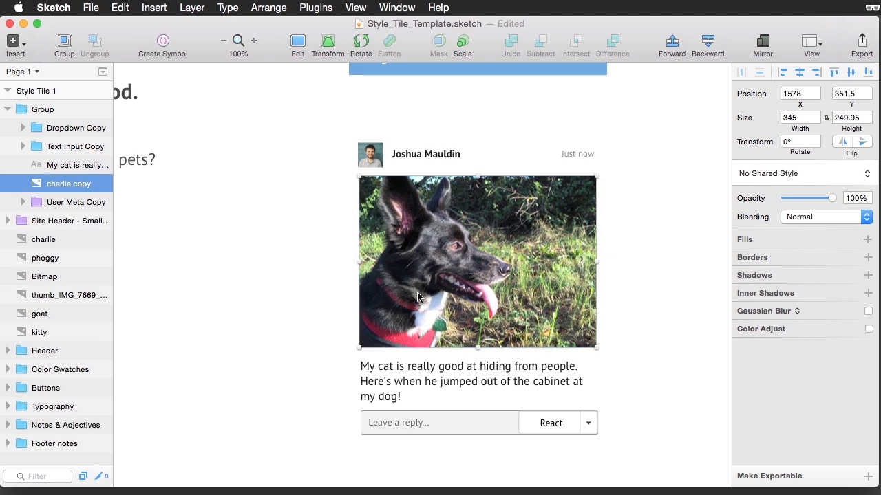
Replace the post's caption under the dog photo with "Here's my happy little pup out on a walk."
double_click(417, 381)
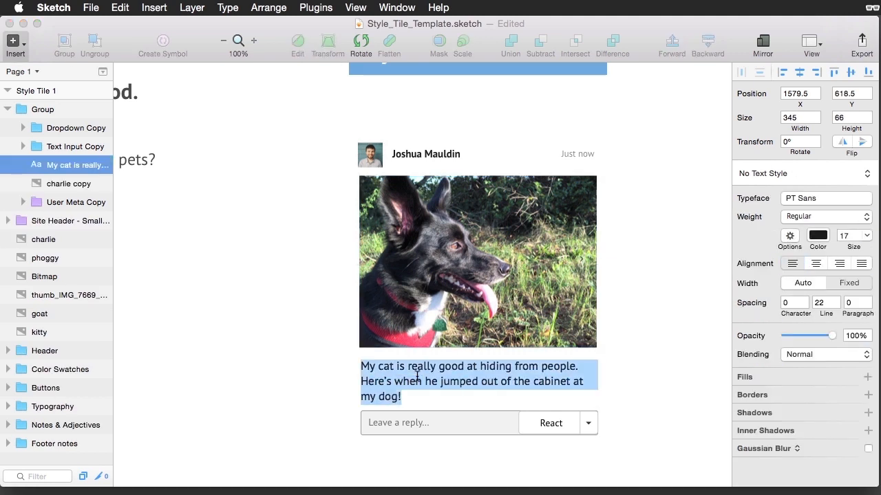
type("Here's my happy little pup out on a walk.")
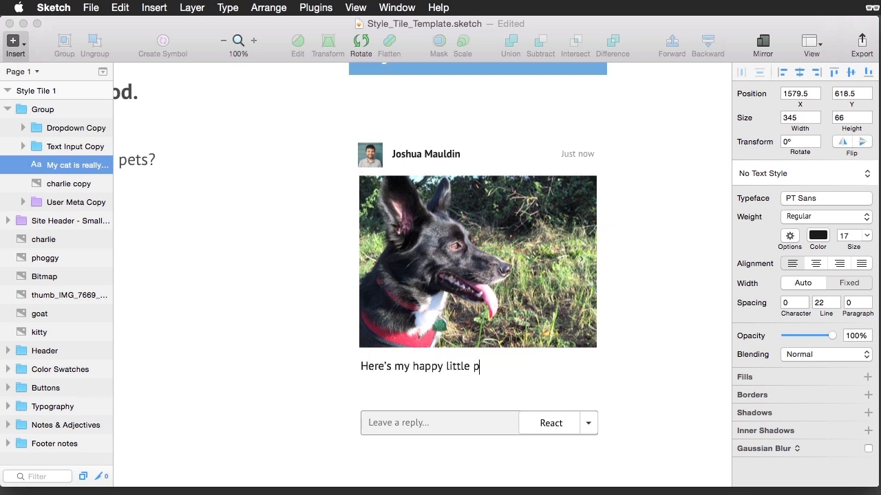
key("Escape")
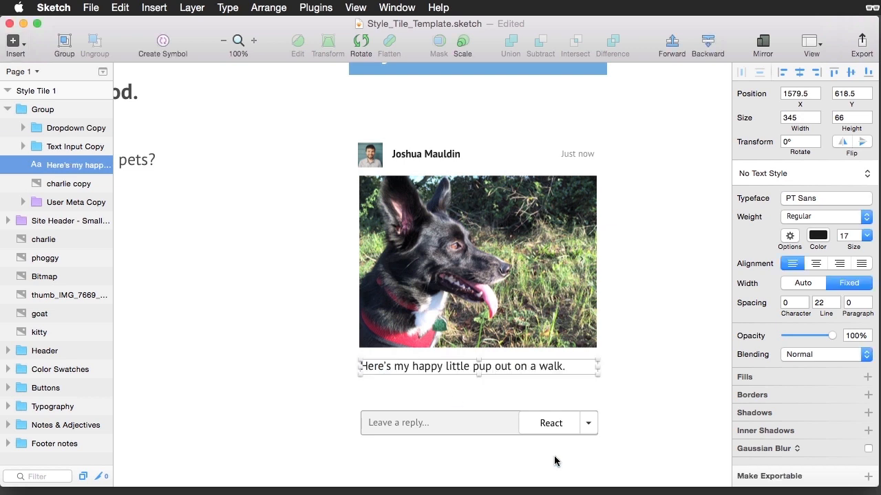
Move the post's reply field and React dropdown together up 30 px, closer to the shortened caption
left_click(511, 433)
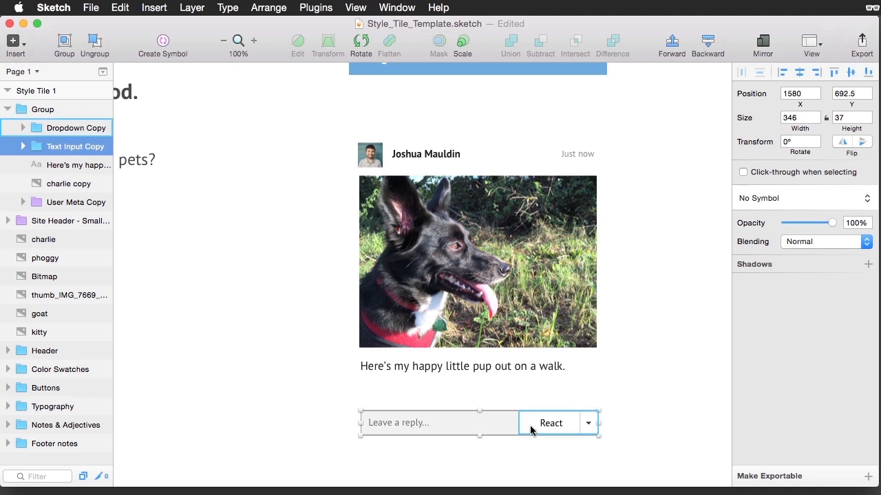
left_click(531, 432, "shift")
key("shift+Up")
key("shift+Up")
key("shift+Up")
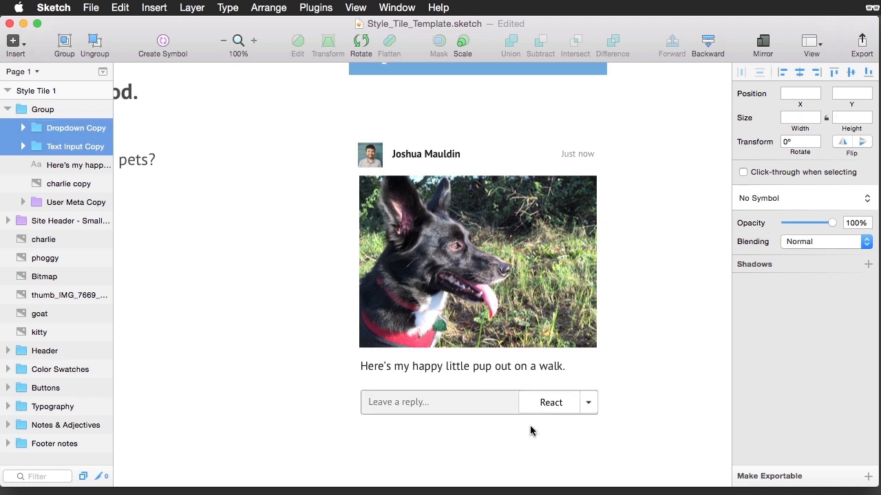
Fill the site header's background rectangle with the cyan #00BCD4 sampled from the first Possible Colors swatch
scroll(530, 431, "up", 2)
scroll(530, 431, "up", 5)
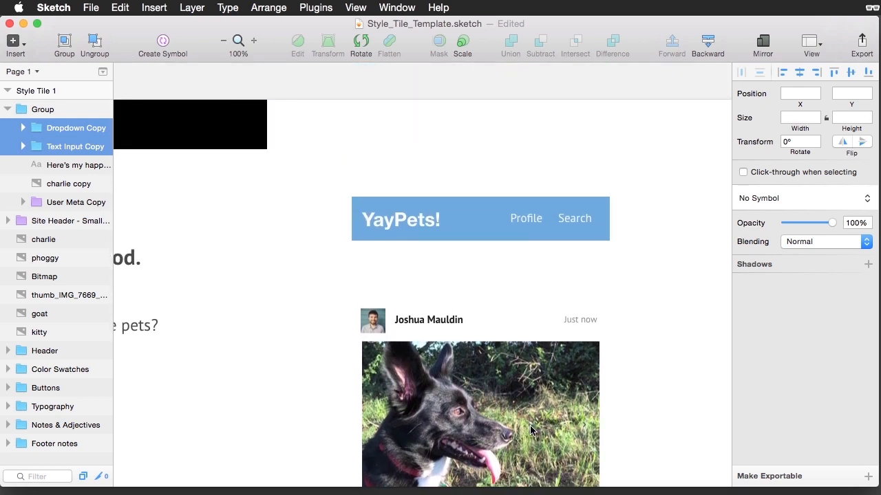
scroll(454, 247, "right", 3)
left_click(416, 240)
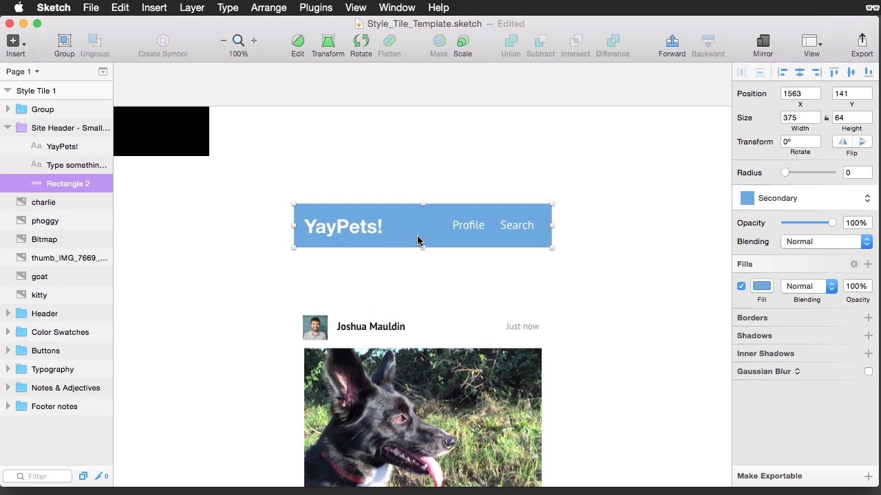
scroll(417, 236, "left", 15)
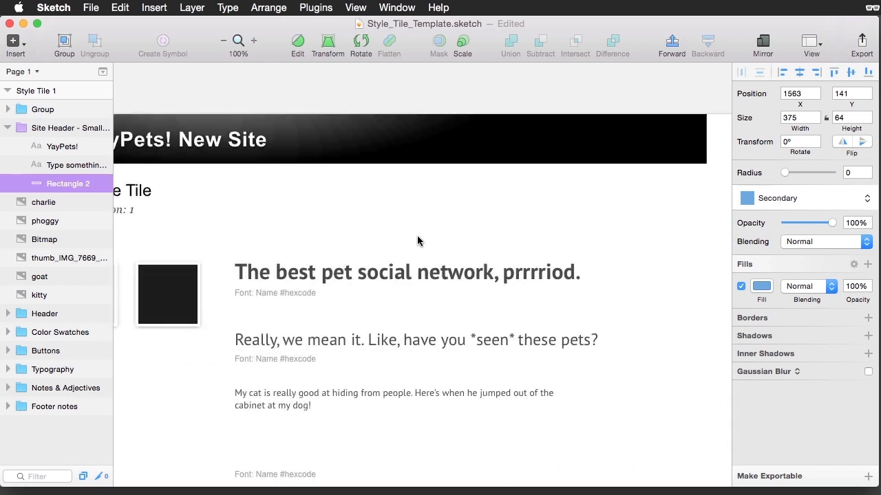
scroll(417, 240, "left", 3)
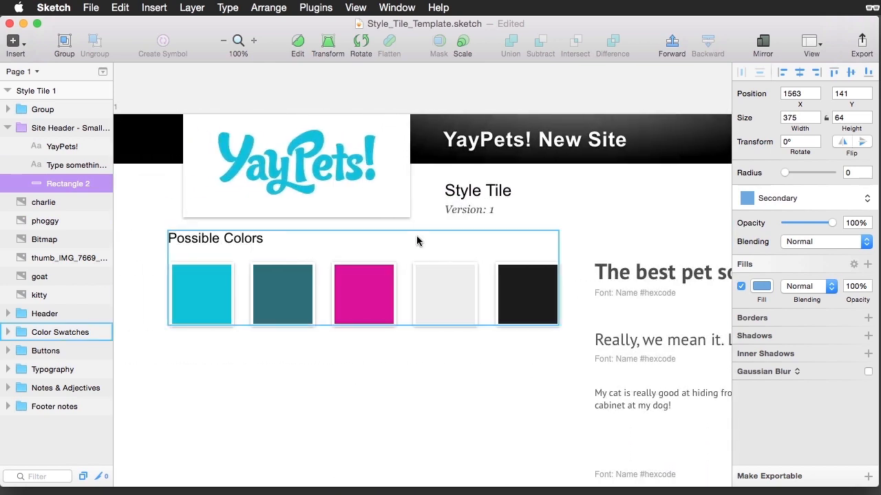
key("ctrl+c")
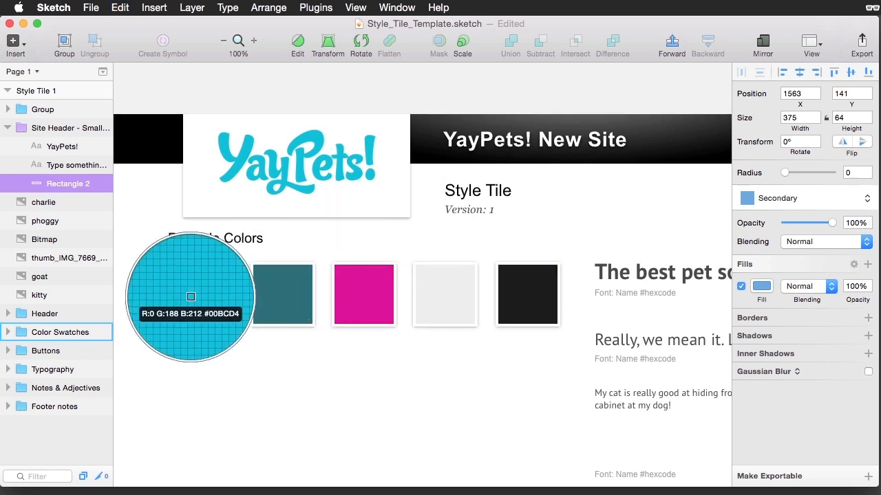
left_click(190, 295)
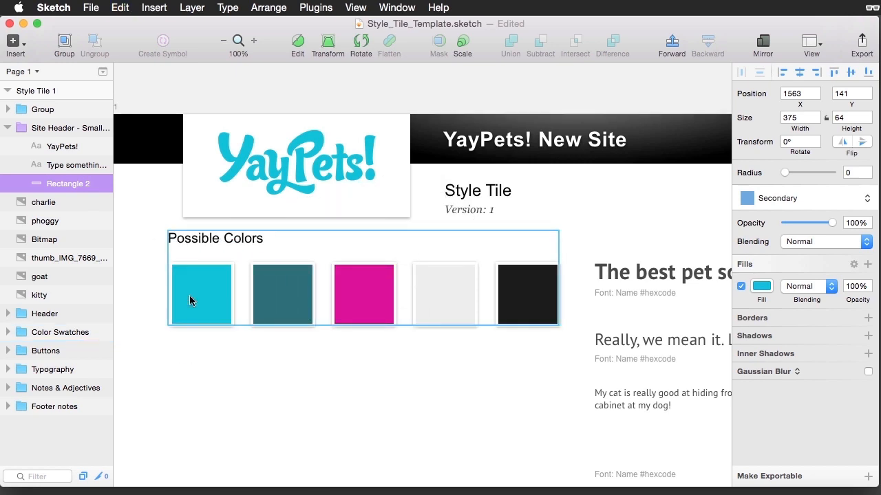
Replace the site header's plain YayPets! text with a copy of the lettered logo shape from the style tile's header
left_click(314, 140, "super")
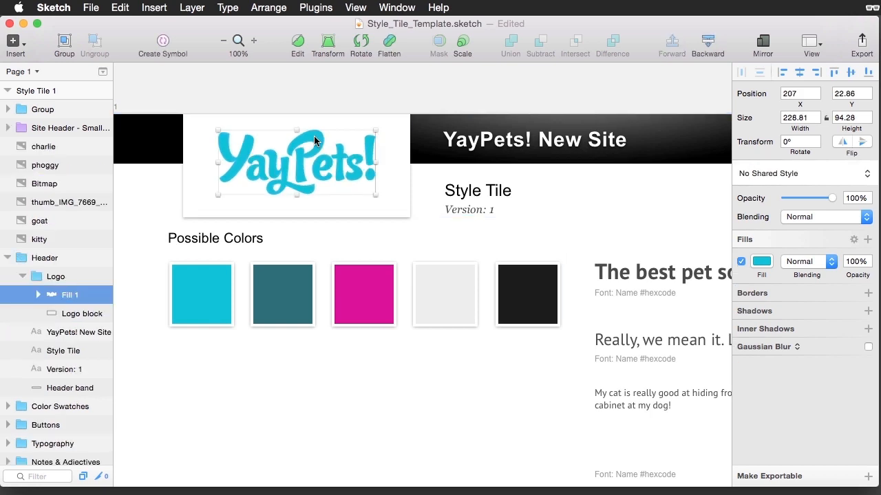
scroll(315, 140, "right", 3)
scroll(513, 193, "down", 15)
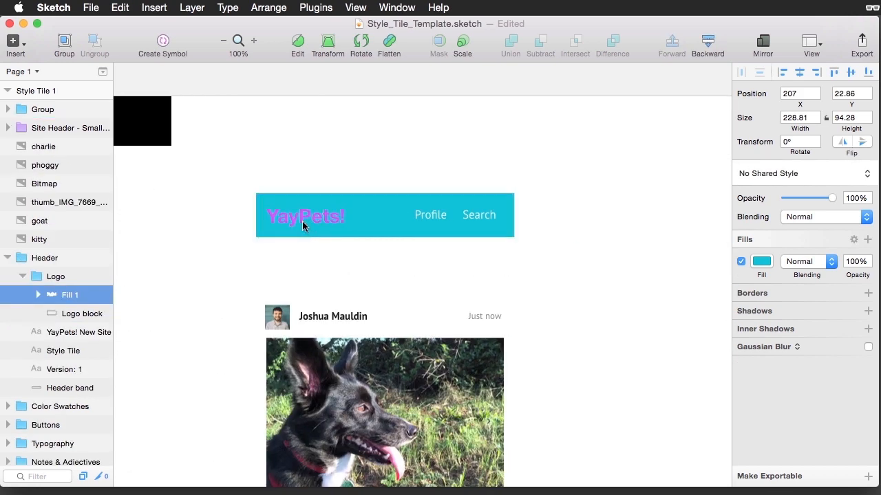
left_click(302, 221)
key("Delete")
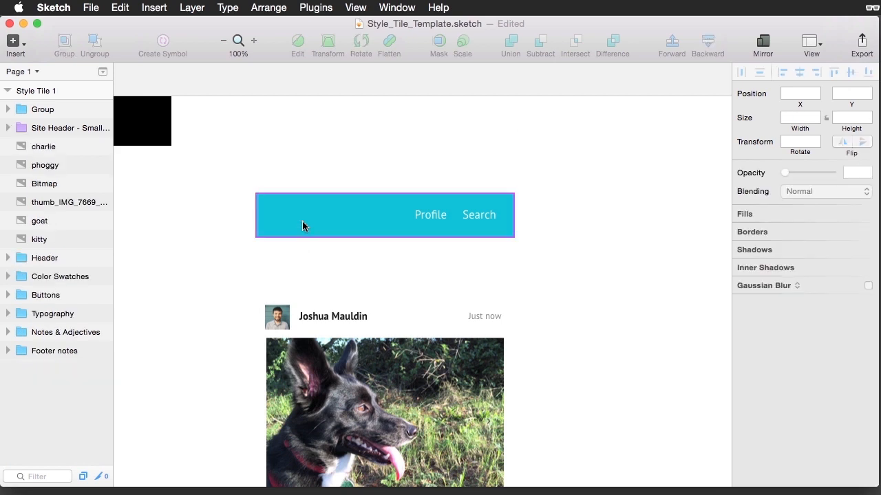
left_click(302, 221)
key("super+v")
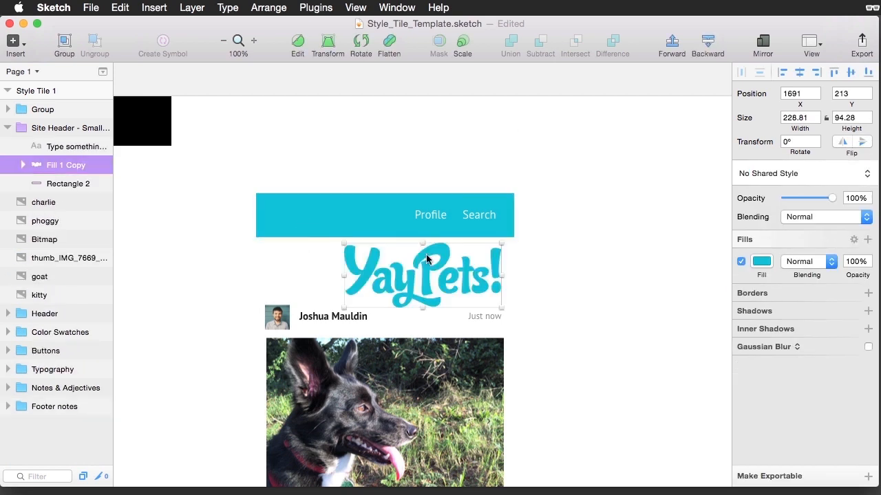
Change the pasted YayPets! logo's fill color to white
left_click(761, 261)
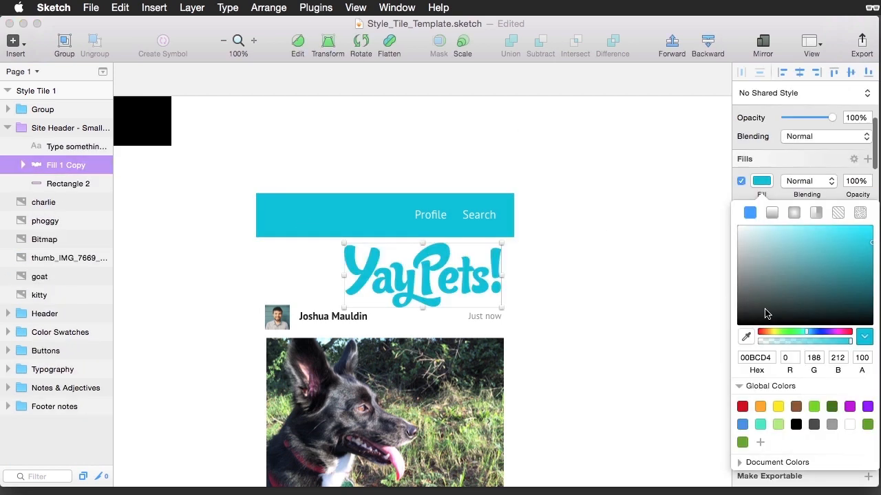
left_click_drag(764, 309, 715, 218)
left_click(708, 204)
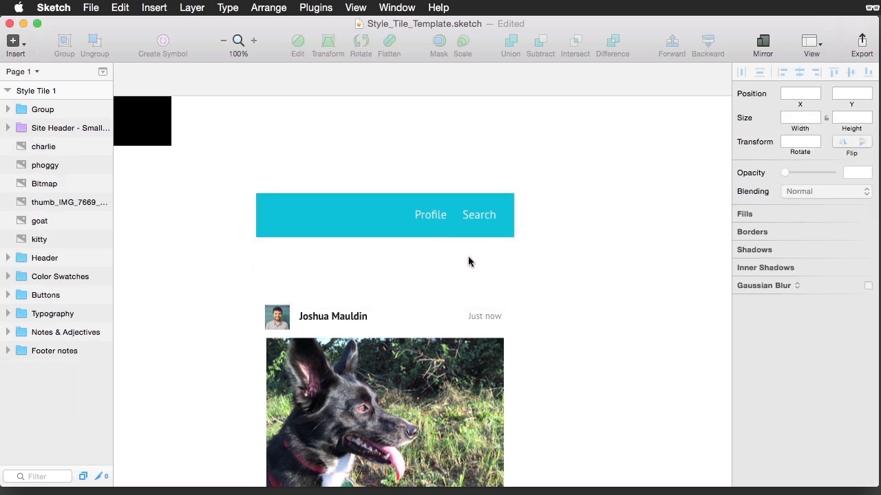
Scale the white logo to about 92.56 × 38.14 and place it inside the cyan header at X 1577, Y 154.86
left_click_drag(443, 256, 364, 211)
left_click_drag(422, 270, 360, 230)
key("Up")
key("Up")
key("Up")
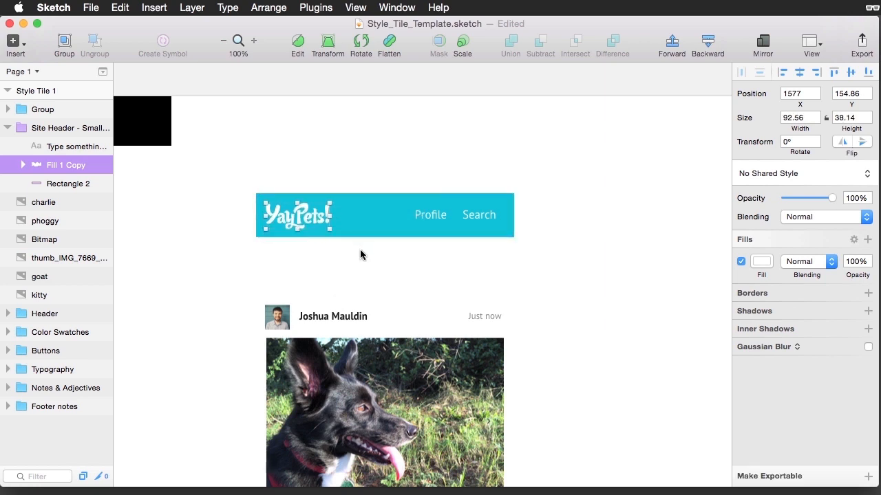
left_click(361, 269)
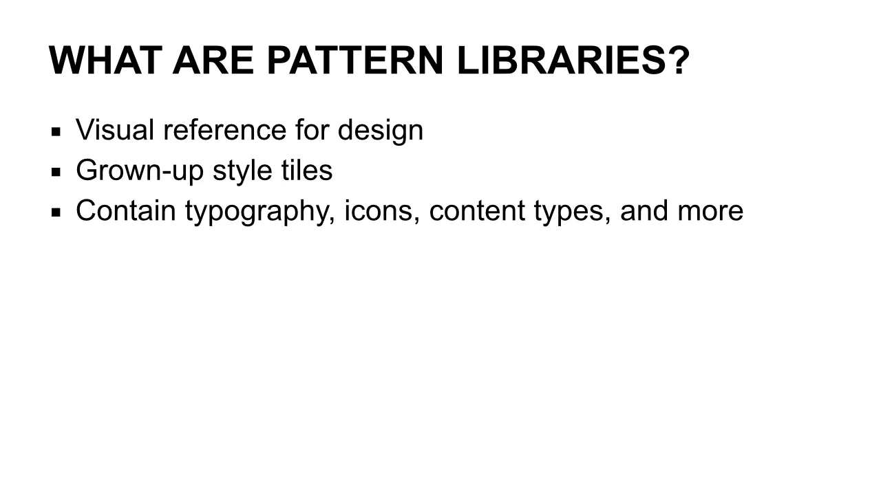
key("Right")
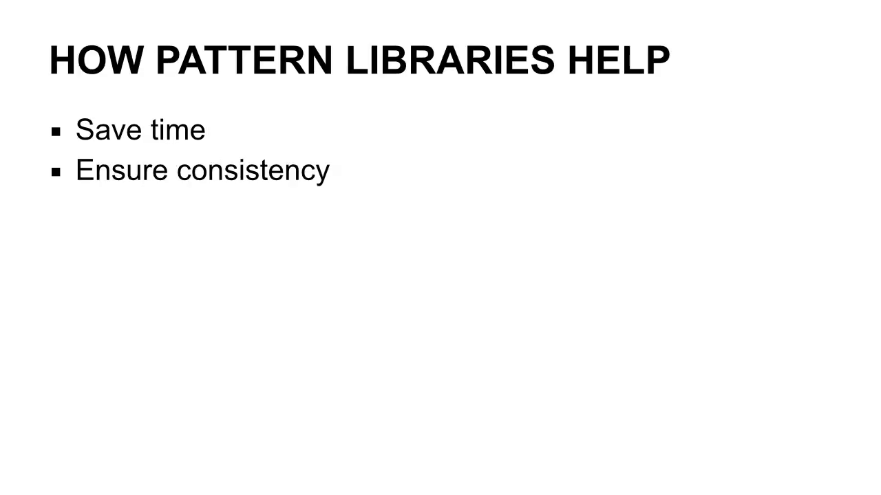
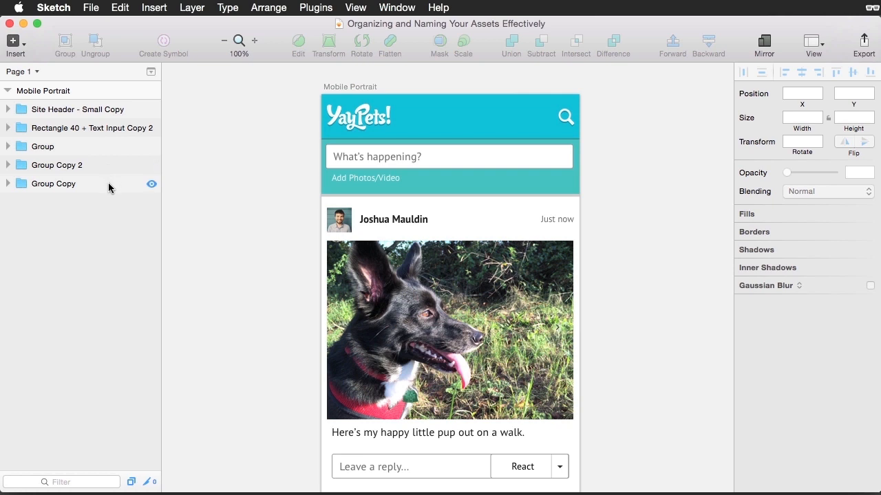
Rename the "Site Header - Small Copy" group in the Mobile Portrait artboard as "Site Header"
double_click(101, 112)
key("Right")
key("BackSpace")
key("BackSpace")
key("BackSpace")
key("BackSpace")
key("BackSpace")
key("BackSpace")
key("BackSpace")
key("BackSpace")
key("BackSpace")
key("BackSpace")
key("BackSpace")
key("BackSpace")
key("BackSpace")
key("Return")
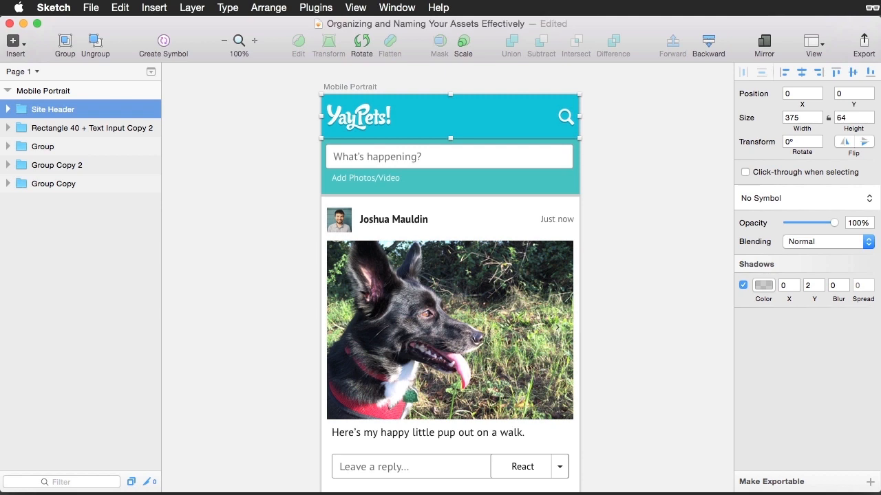
Rename the "Rectangle 40 + Text Input Copy 2" group as "Status Update"
left_click(108, 128)
double_click(108, 128)
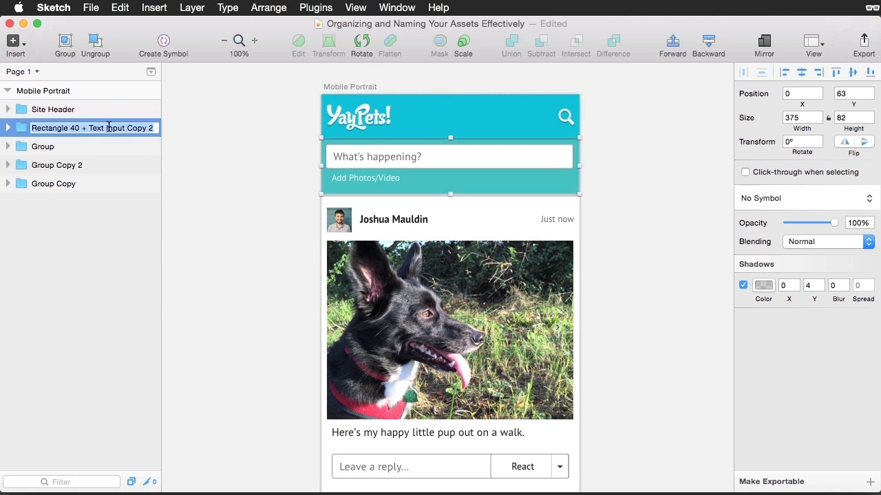
type("Status Update")
key("Return")
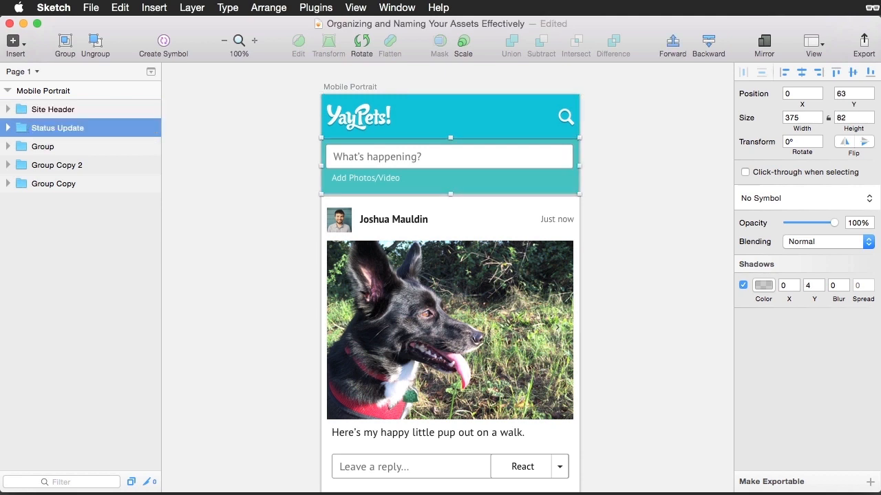
Batch rename the Group, Group Copy 2 and Group Copy layers as "Posts" with the Rename It plugin
left_click(107, 148)
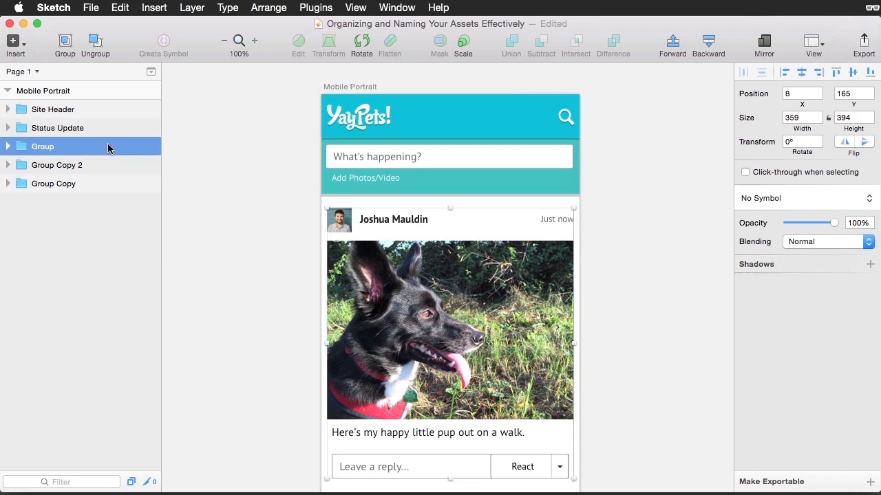
left_click(108, 165, "shift")
left_click(108, 181, "shift")
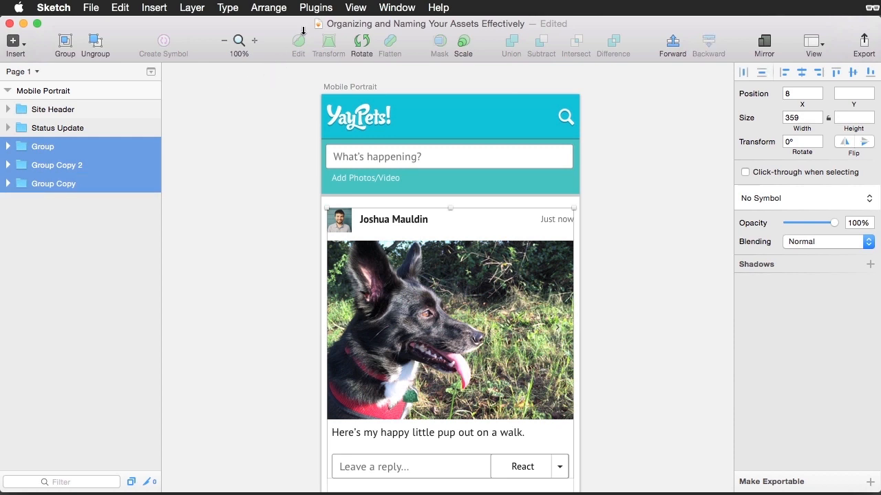
left_click(316, 7)
mouse_move(342, 37)
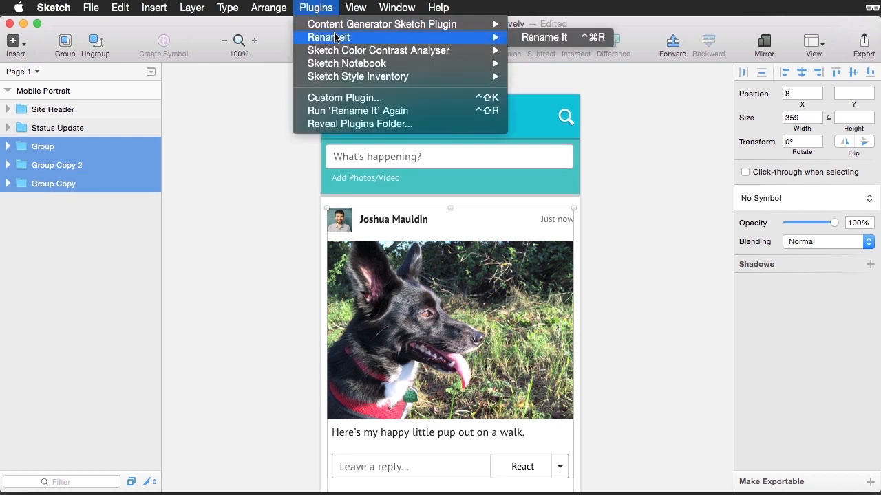
left_click(537, 36)
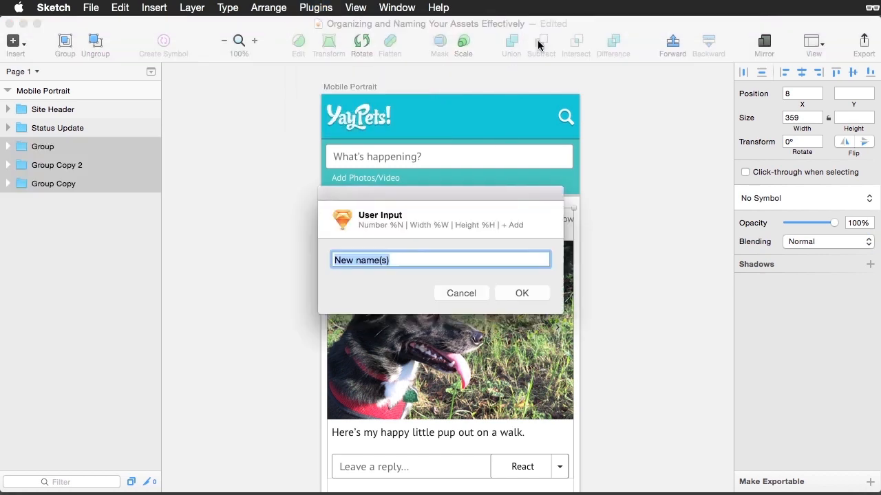
type("Posts")
key("Return")
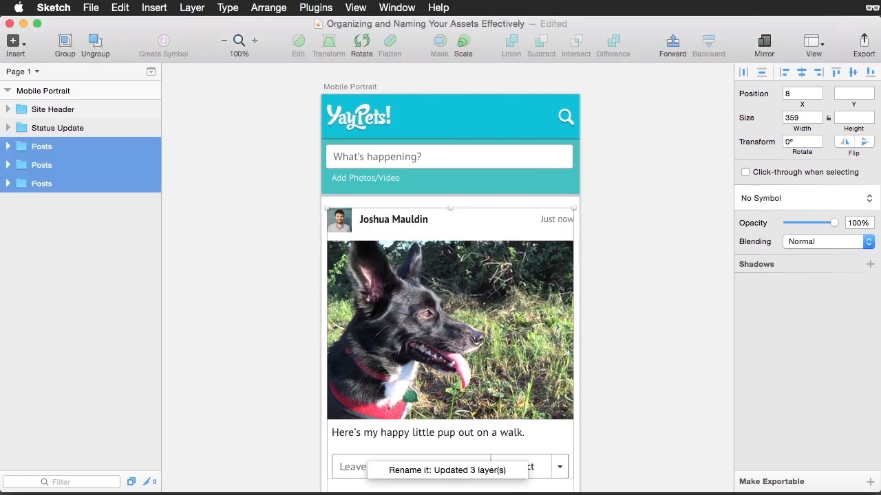
Batch rename the dog photo and cat photo layers in the posts as "Post Photo %Wpx" with the Rename It plugin
scroll(628, 211, "down", 5)
scroll(628, 211, "right", 3)
scroll(629, 211, "down", 2)
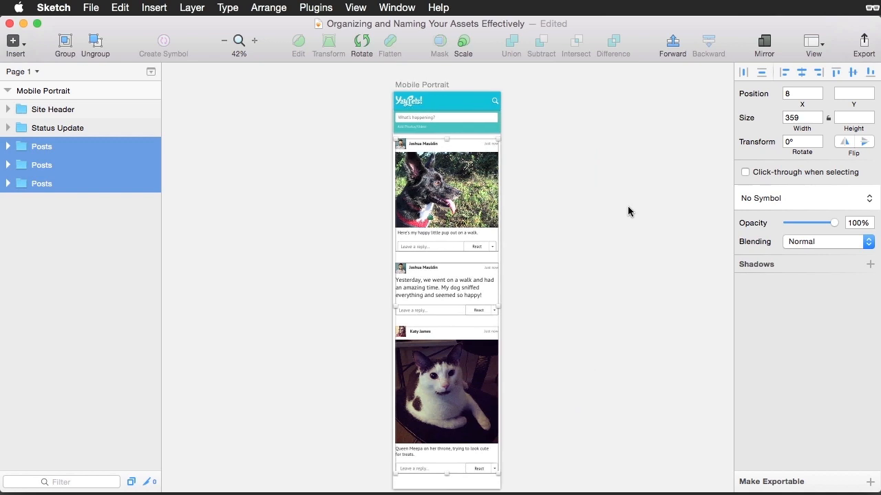
left_click(628, 206)
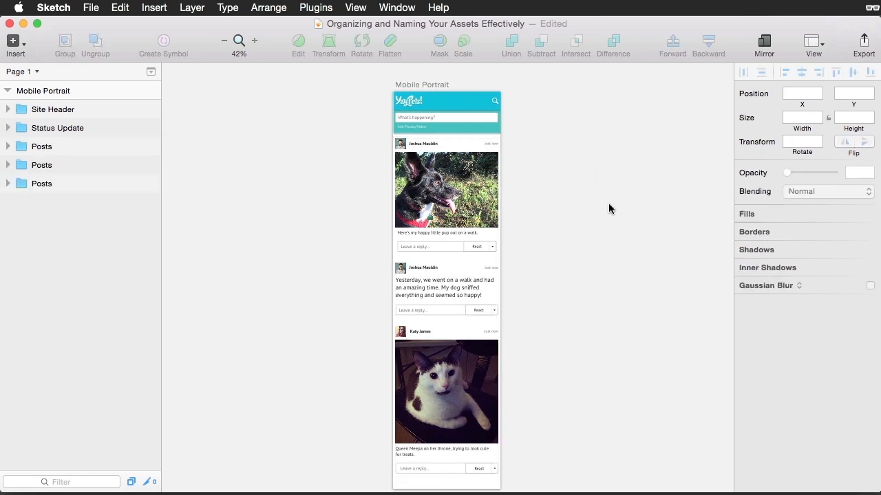
left_click(433, 187, "super")
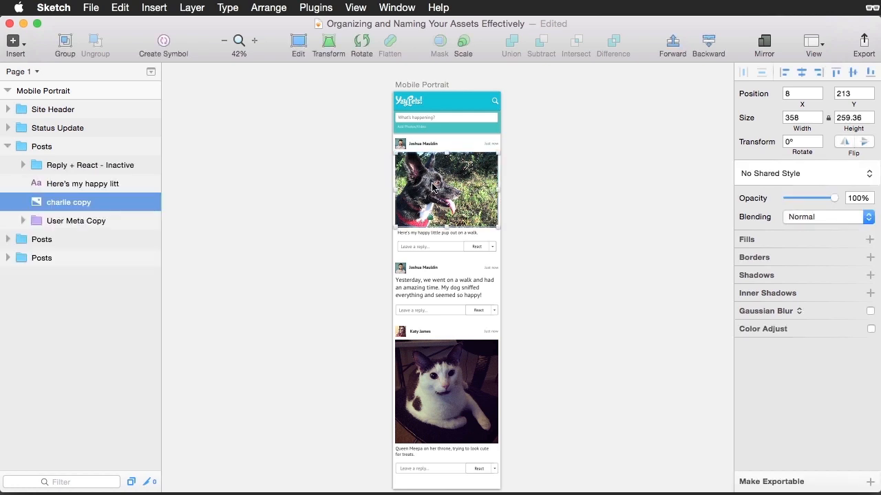
left_click(481, 390, "shift+super")
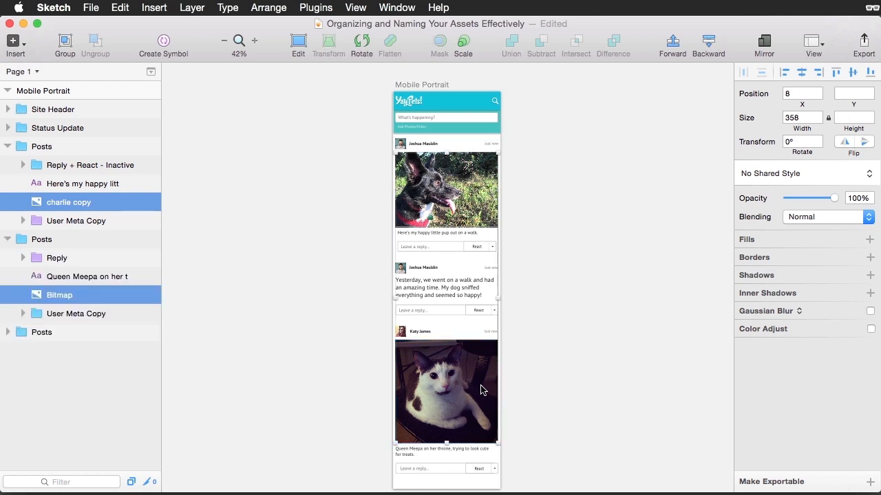
left_click(315, 8)
mouse_move(347, 40)
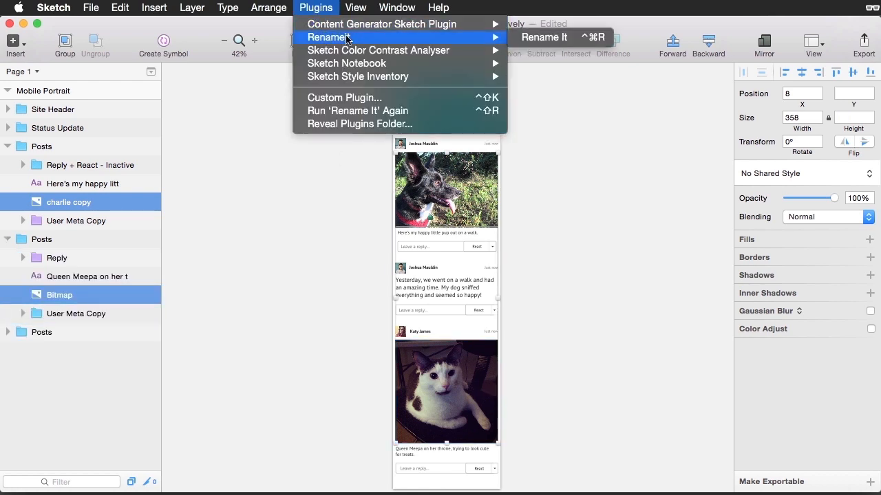
left_click(529, 37)
type("Post Photo")
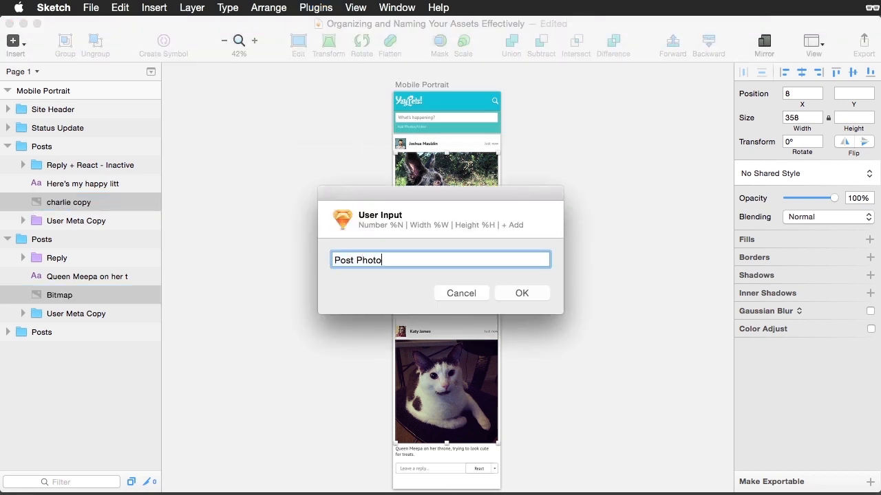
type(" %Wpx")
key("Return")
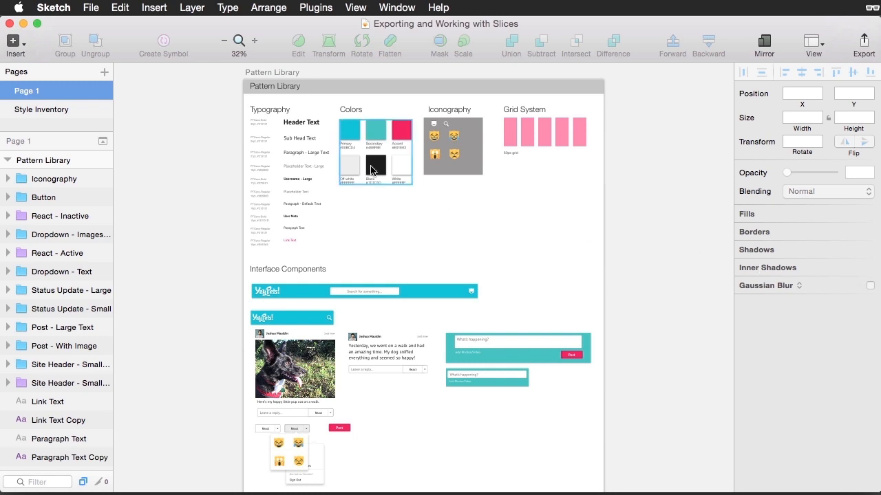
Make the Pattern Library artboard exportable as a 1x PNG
left_click(270, 73)
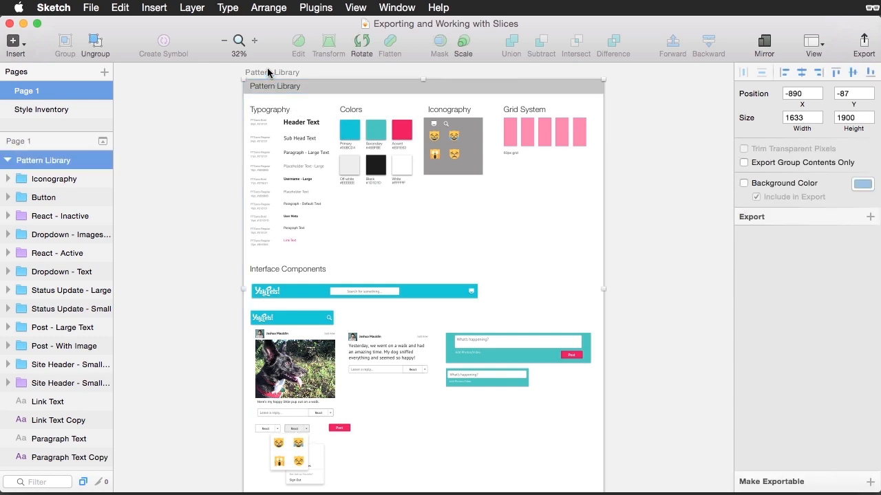
left_click(786, 219)
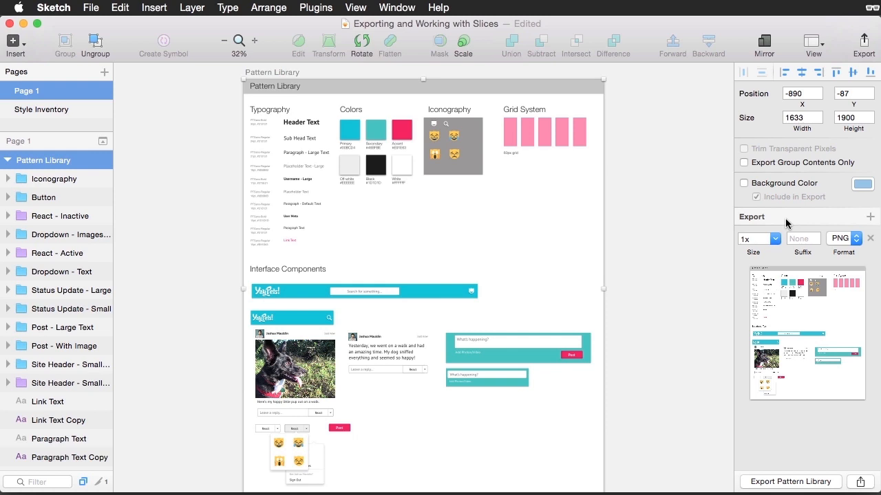
Make the emoji-happy group in Iconography exportable as PNG at 1x, 2x and 3x
left_click(433, 140)
scroll(433, 141, "up", 3)
scroll(434, 141, "up", 10)
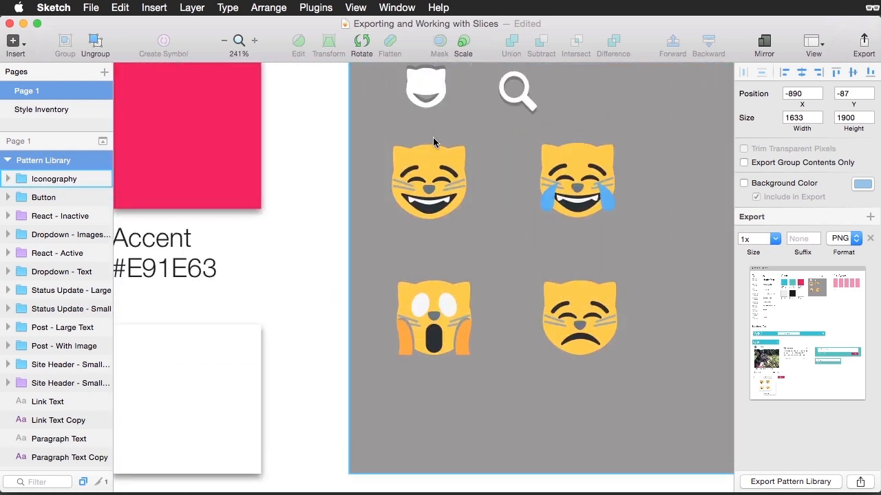
double_click(415, 235)
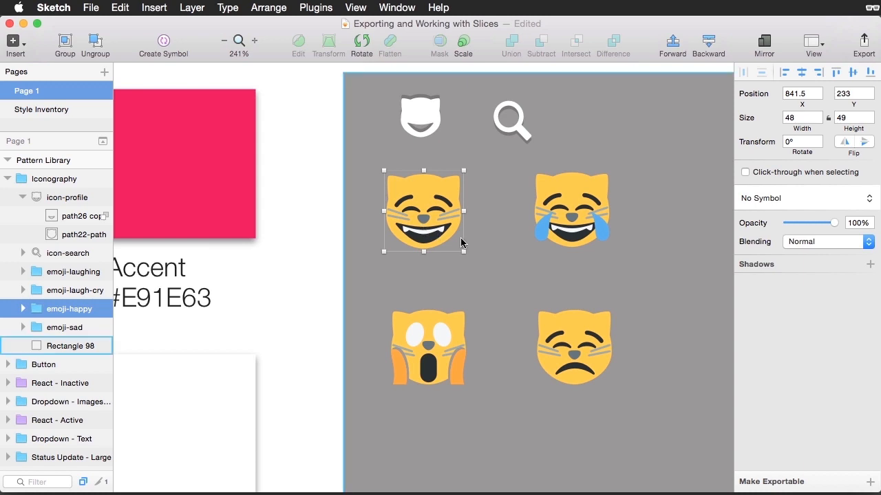
left_click(792, 483)
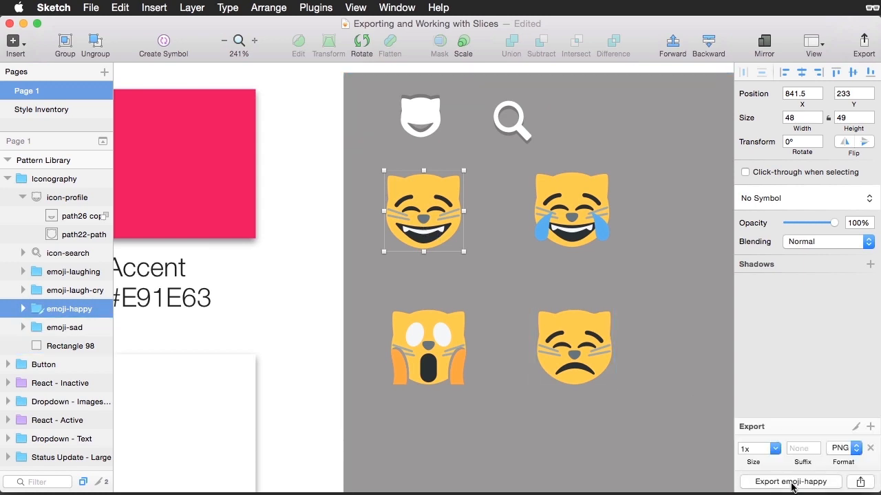
left_click(870, 427)
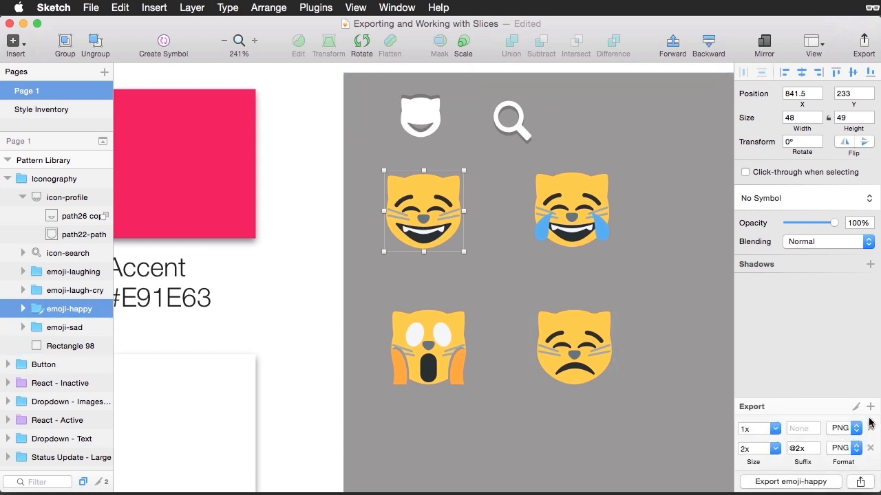
left_click(871, 407)
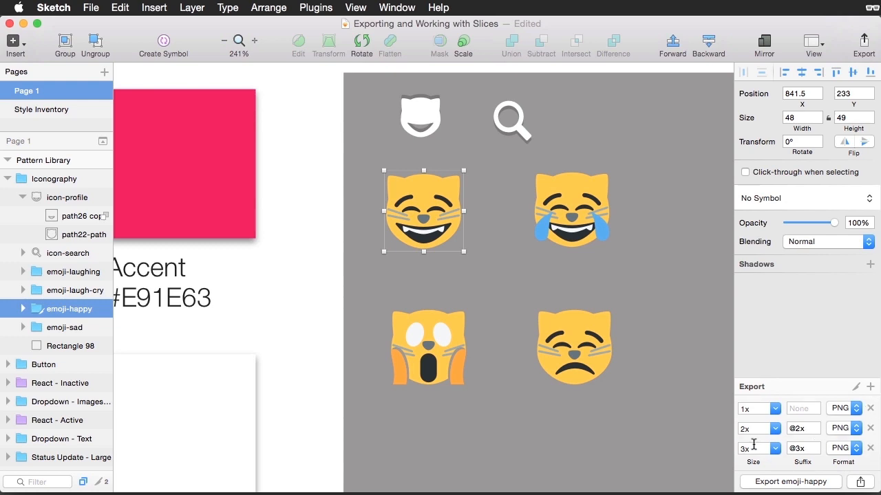
left_click(751, 448)
type("600w")
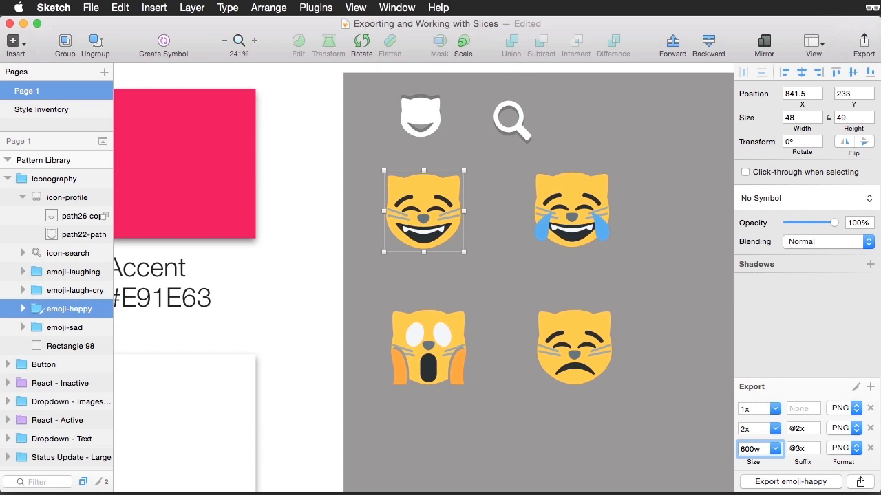
left_click(807, 448)
type("@600px")
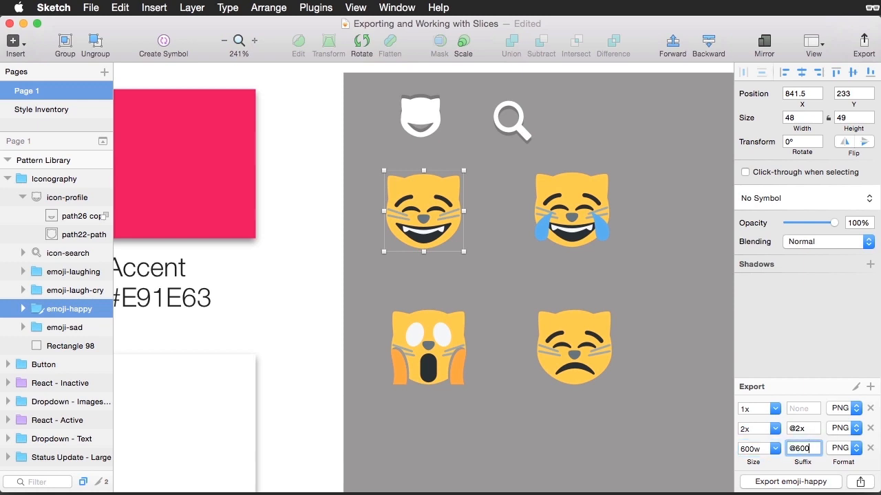
Add a fourth export preset to emoji-happy in SVG format with no suffix
left_click(869, 388)
left_click(845, 447)
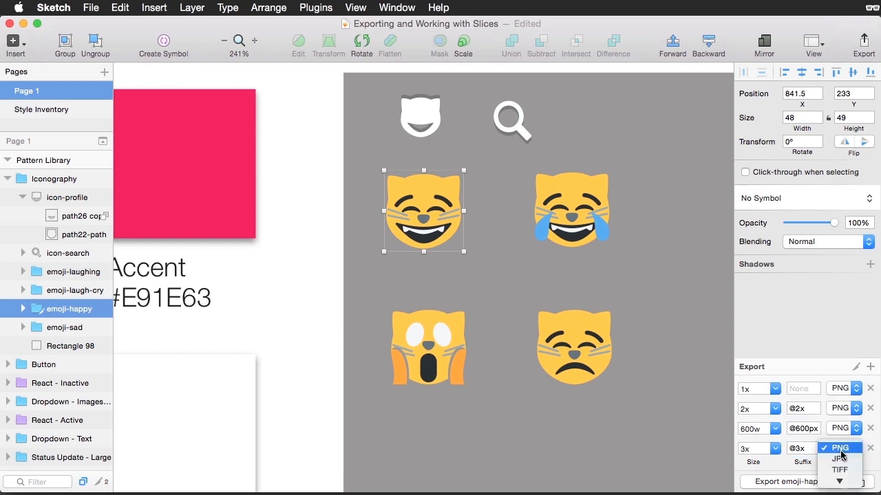
left_click(840, 482)
left_click(806, 448)
key("BackSpace")
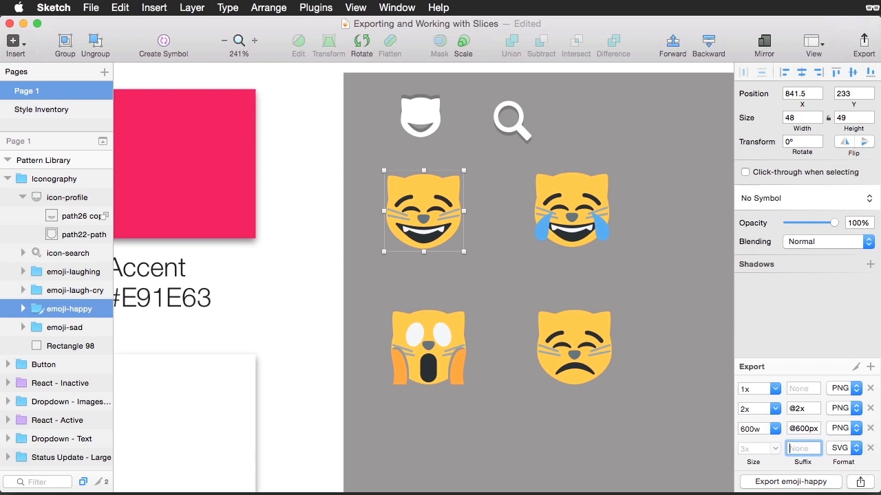
Export emoji-happy to the Desktop, check the files in Finder, and return to Sketch
left_click(810, 484)
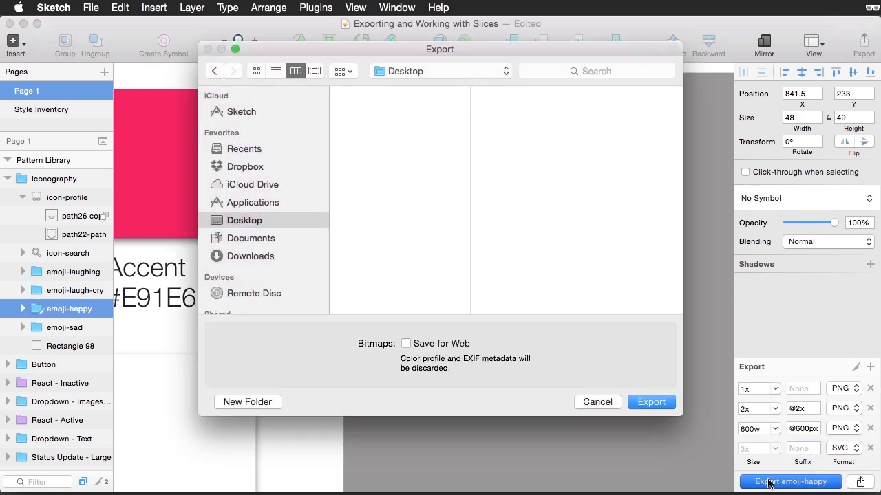
left_click(649, 404)
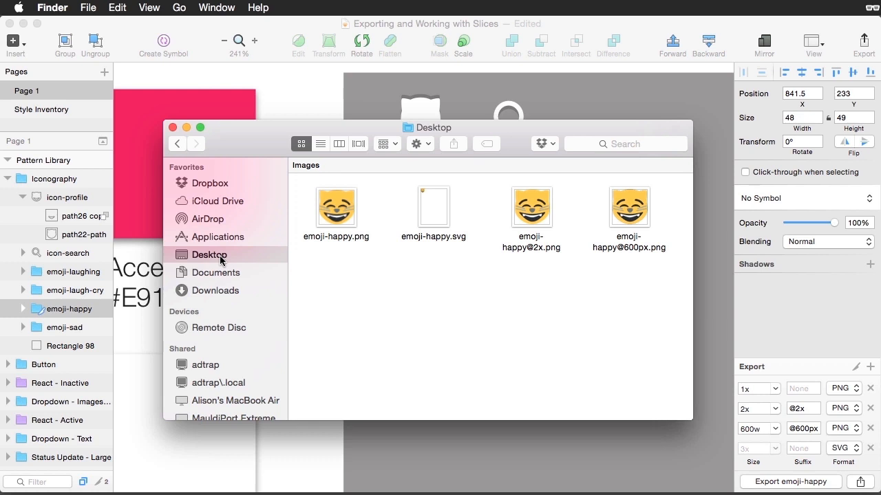
key("super+Tab")
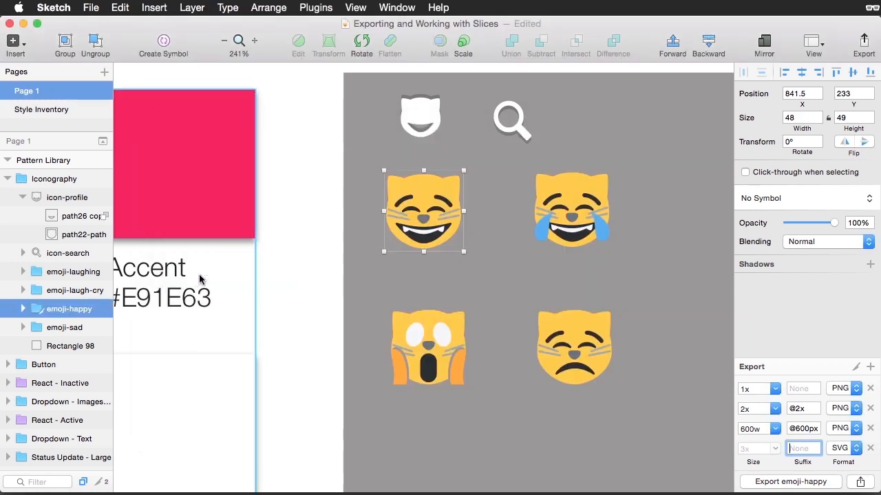
Rename the emoji-happy group as "img/emoji-happy"
double_click(48, 314)
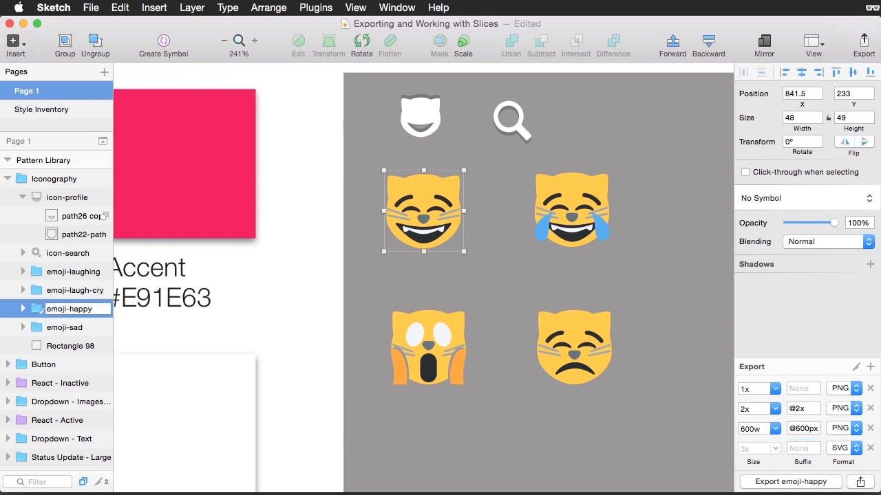
type("img/")
key("Return")
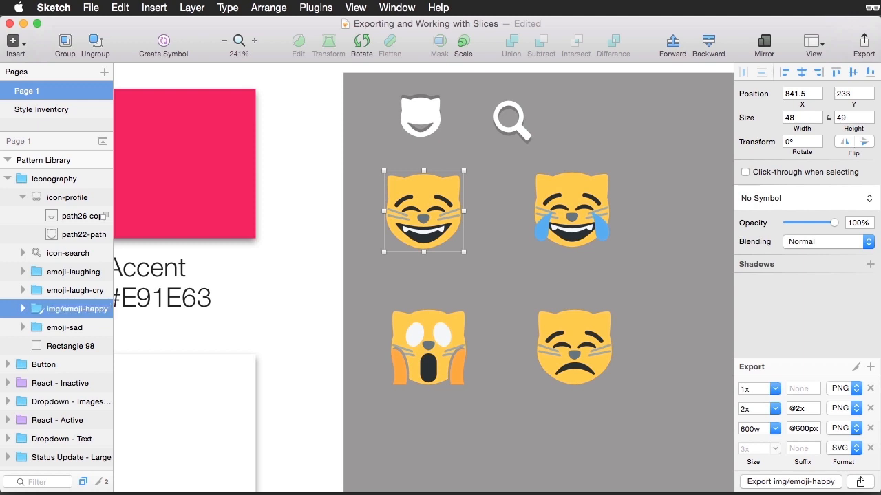
Export img/emoji-happy to the Desktop and view the contents of the img folder in Finder before returning to Sketch
left_click(790, 482)
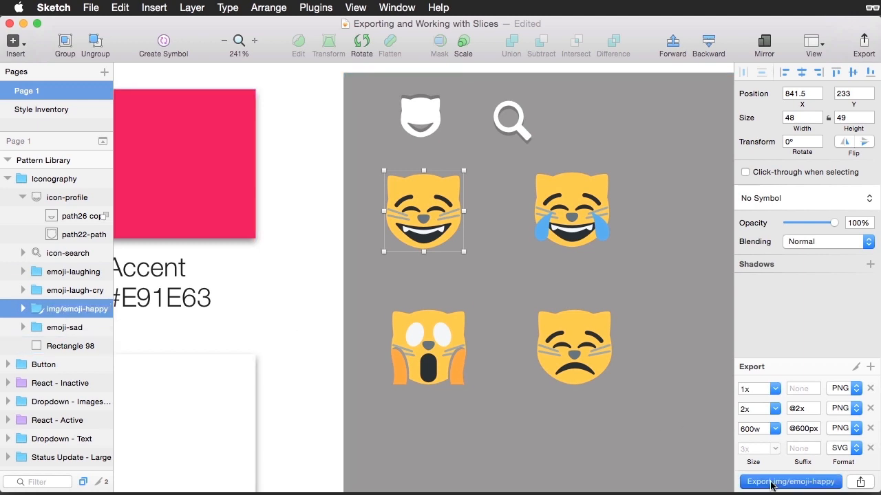
left_click(640, 404)
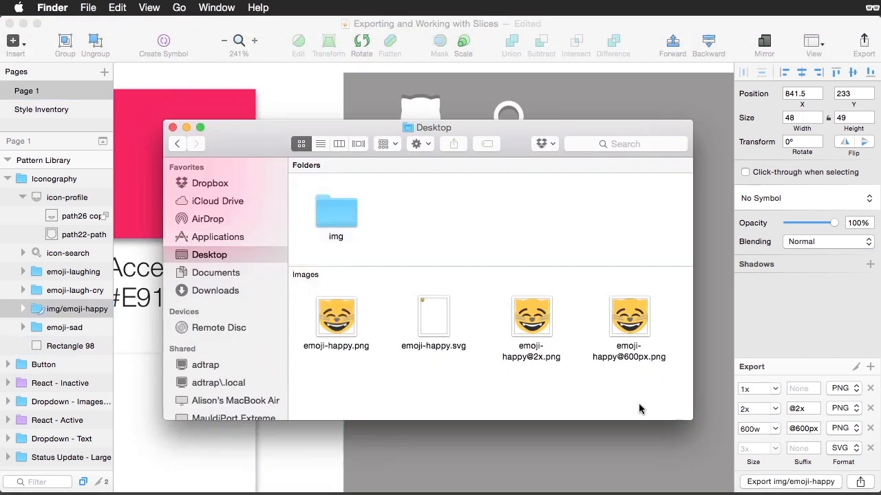
double_click(331, 221)
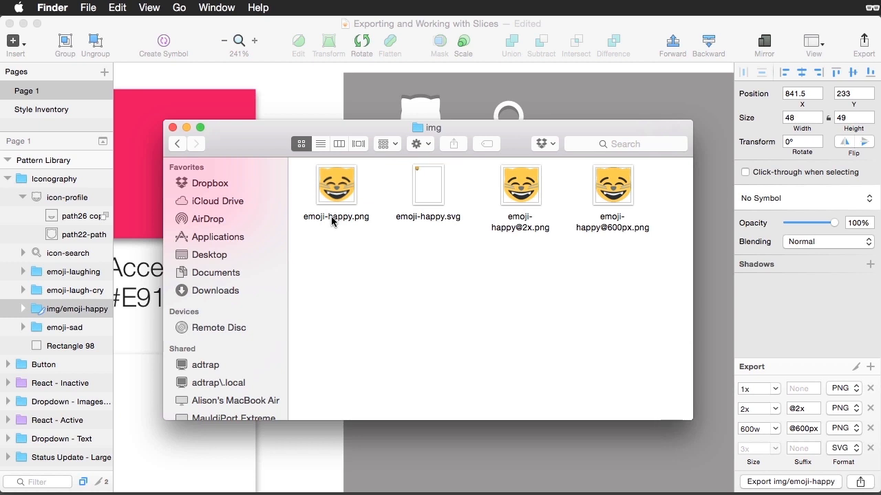
key("cmd+Tab")
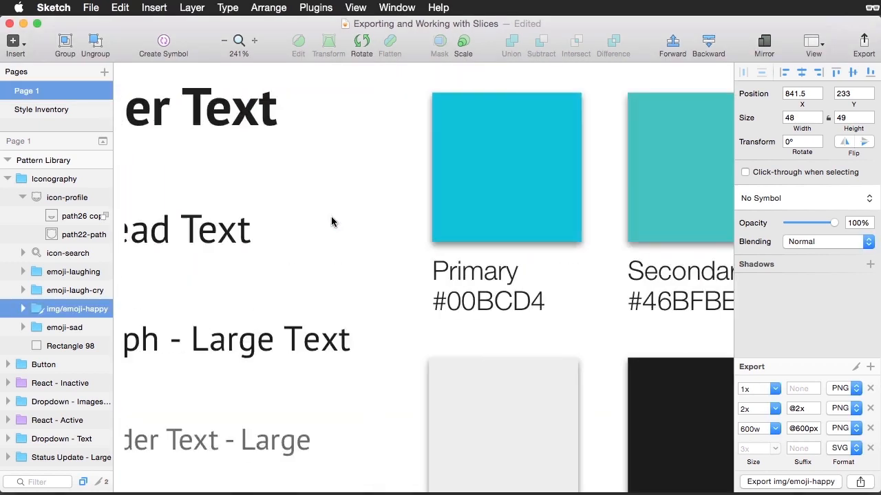
Copy the CSS attributes of the Header Text layer, paste them into the untitled Sublime Text file, and return to Sketch
scroll(331, 222, "left", 10)
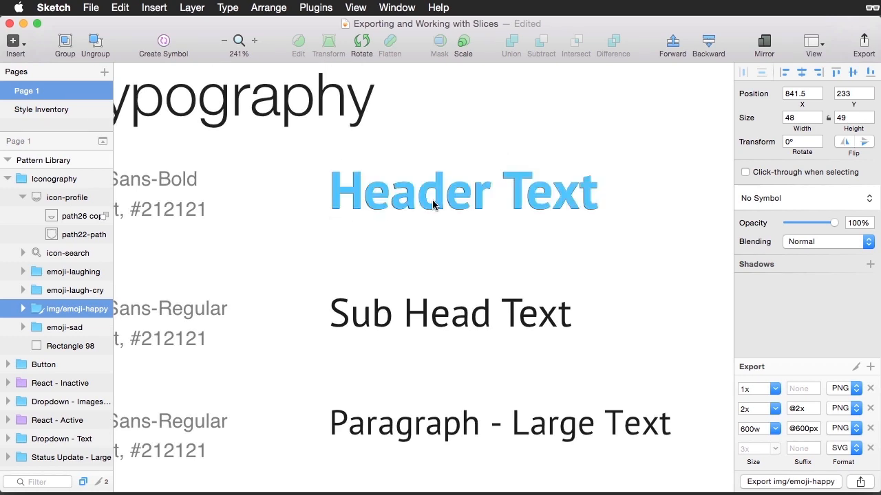
left_click(427, 206)
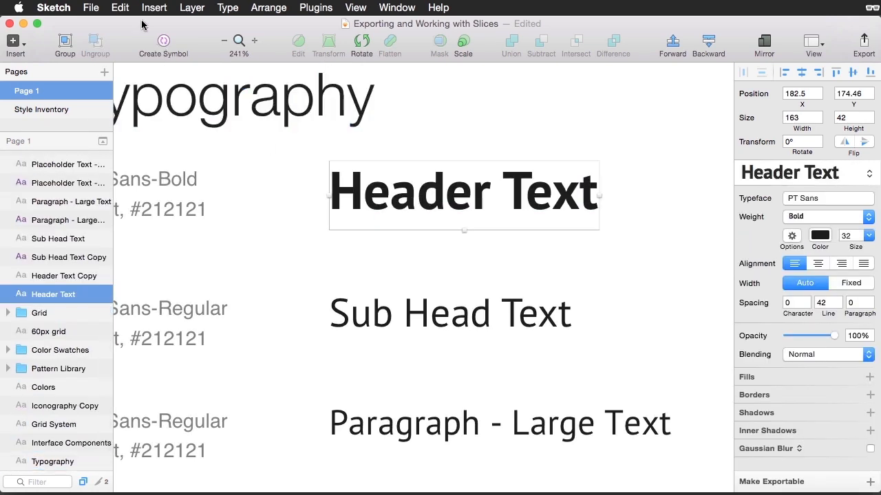
left_click(120, 8)
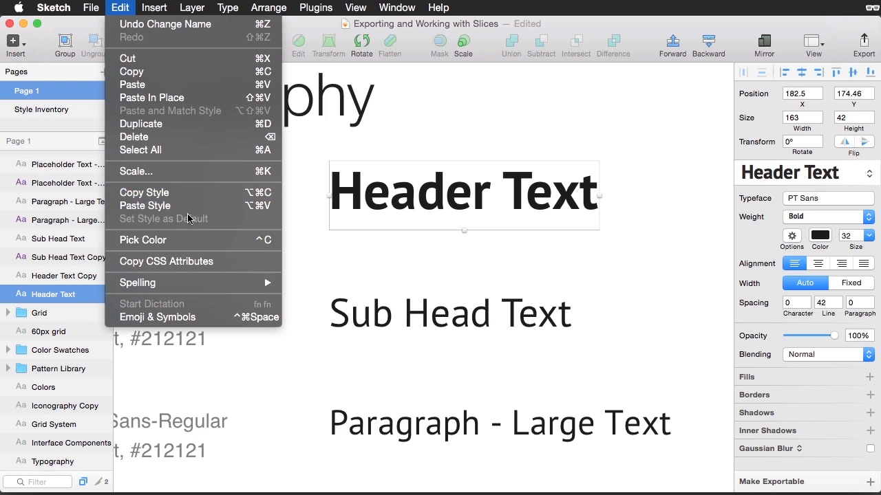
left_click(220, 262)
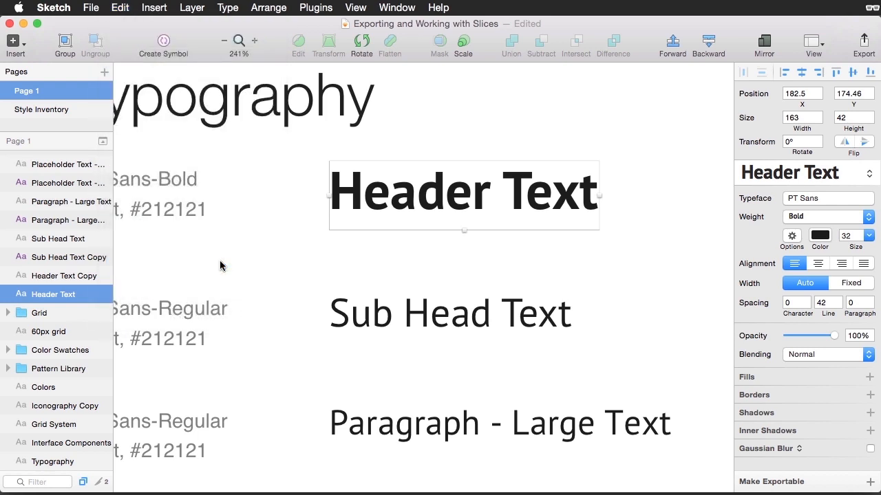
key("super+Tab")
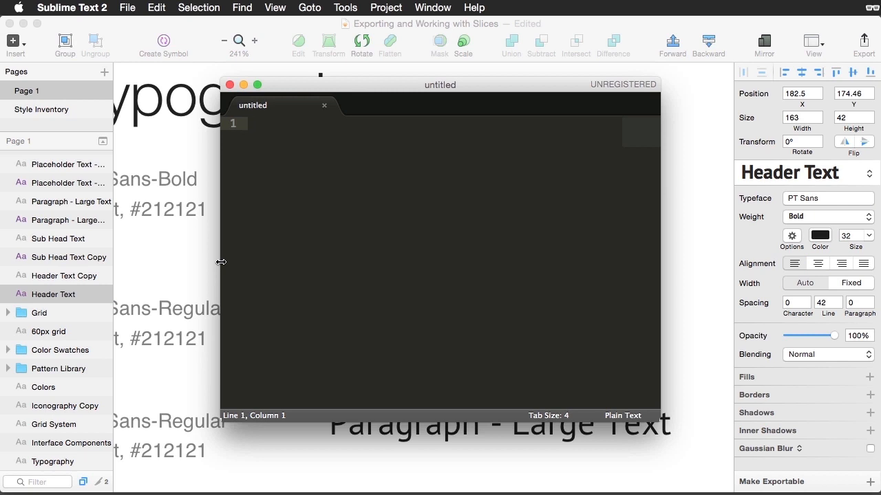
type("/* Header Text: */ font-family: PTSans-Bold; font-size: 32px; color: #1D1D1D; line-height: 42px;")
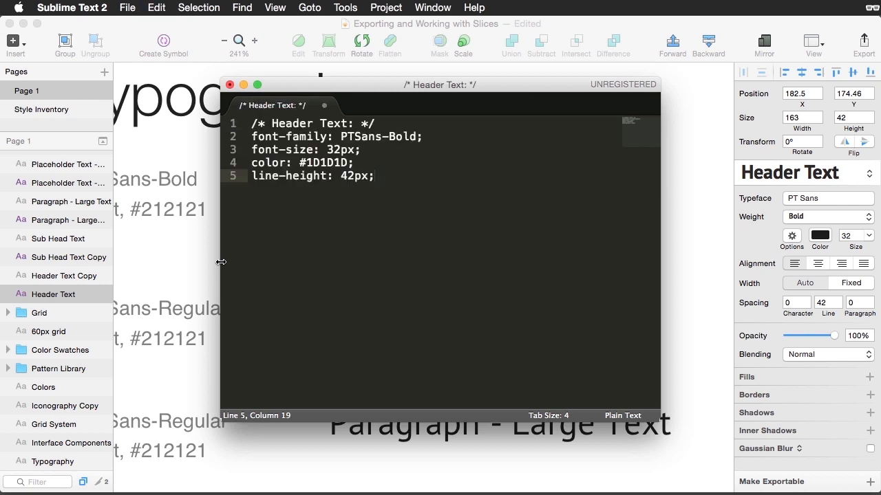
key("super+Tab")
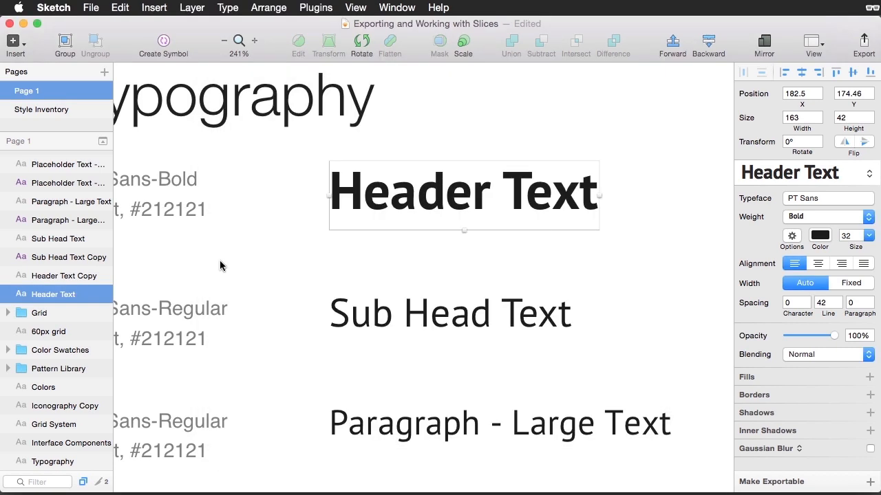
View the slices available for export in the document, and close the list without exporting
left_click(90, 8)
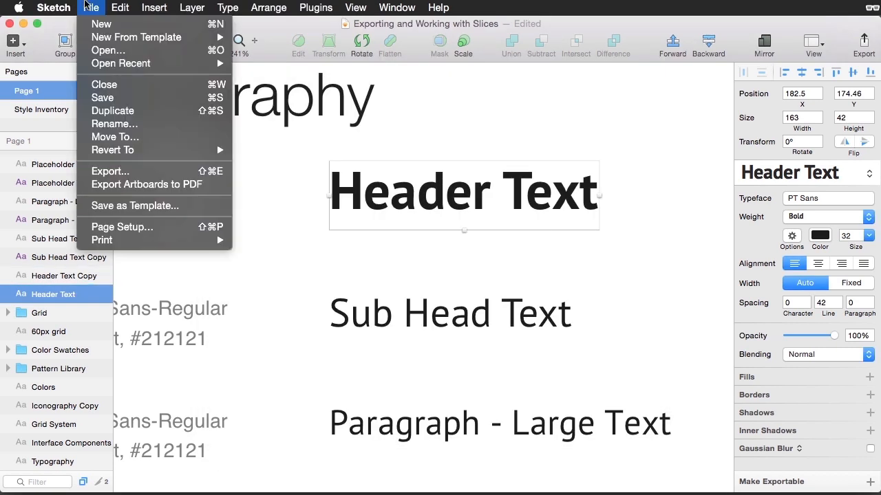
left_click(149, 172)
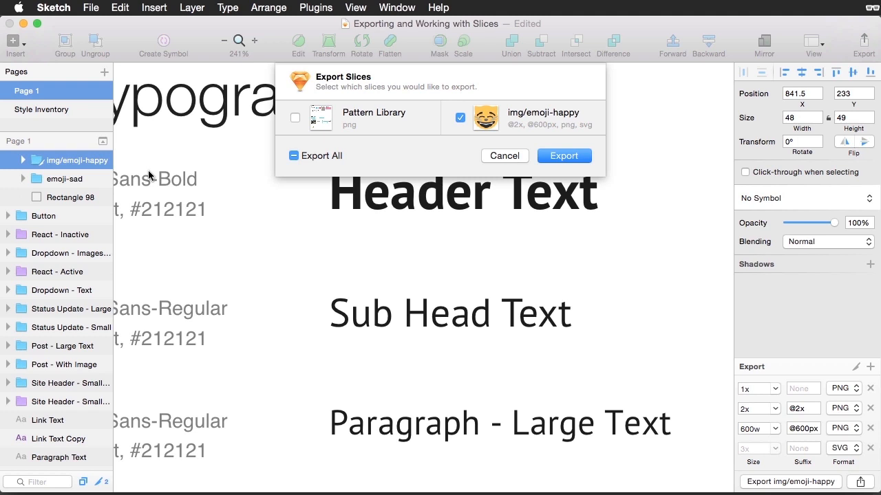
key("Escape")
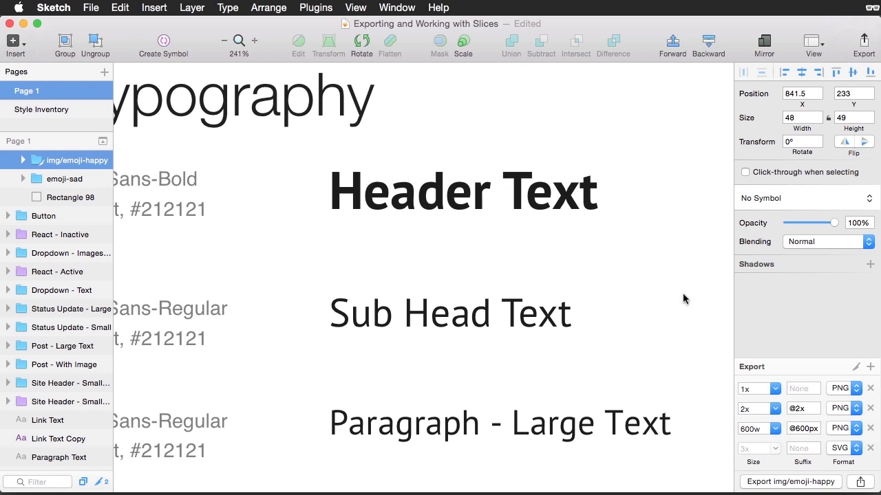
Insert a 48 × 48 slice around the white cat-face profile icon in the Iconography section
scroll(683, 293, "right", 10)
scroll(683, 299, "right", 15)
scroll(682, 299, "left", 2)
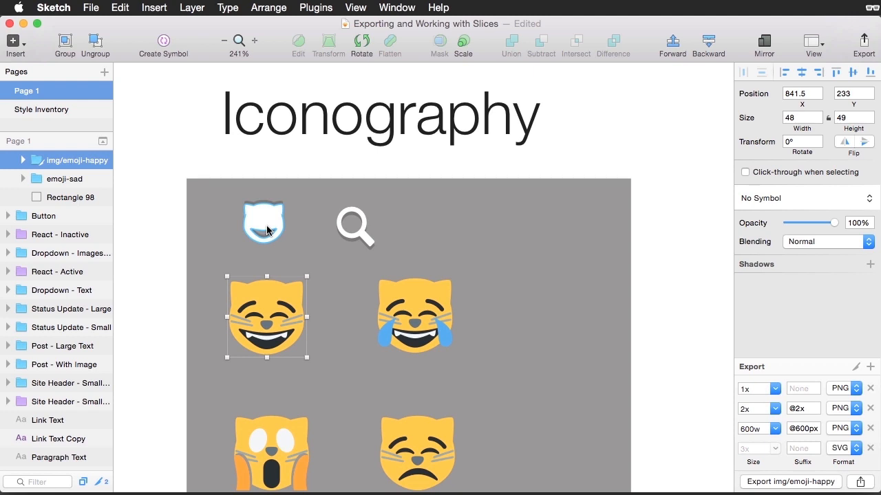
left_click(12, 45)
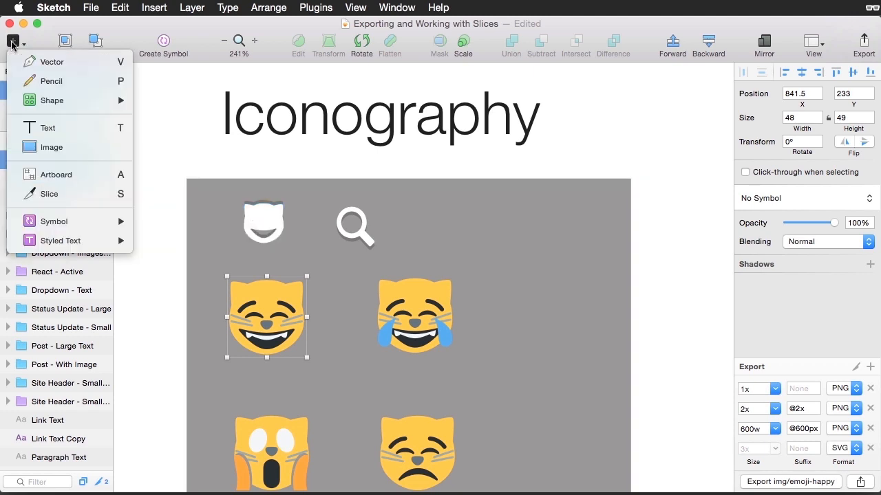
left_click(86, 196)
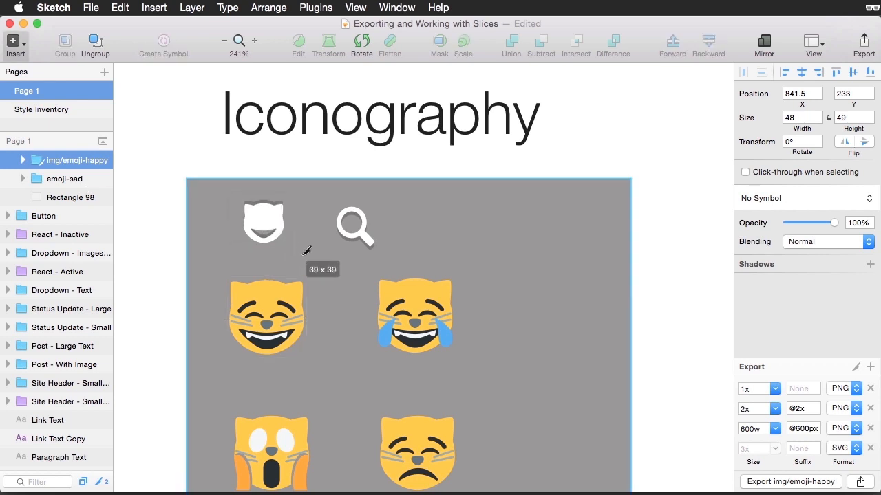
left_click(314, 278)
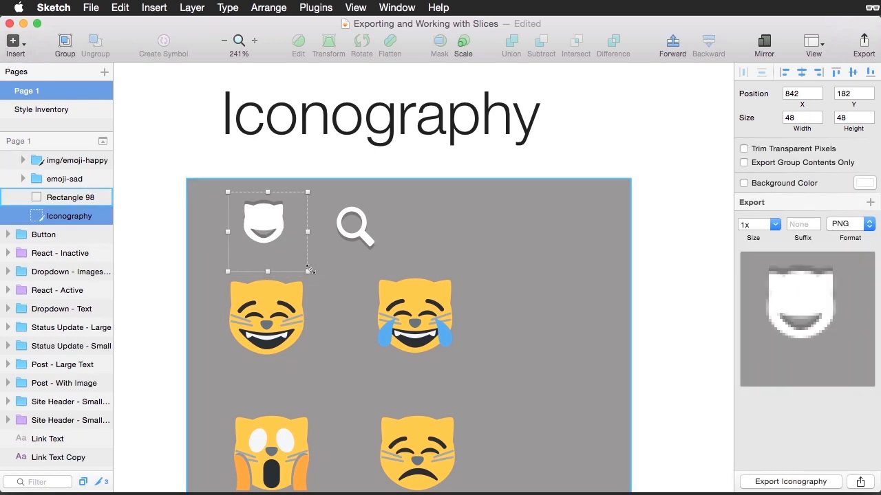
Rename the new slice around the profile icon as "icon-profile"
double_click(82, 220)
type("icon-profile")
key("Return")
Nudge the icon-profile slice to X 840, Y 176 so the profile icon is centred in it
key("Up")
key("Up")
key("Up")
key("Up")
key("Up")
key("Up")
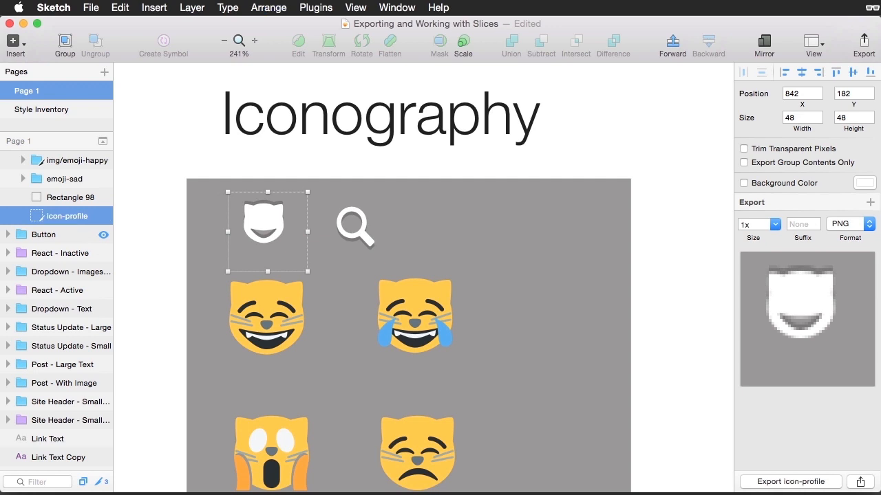
key("Left")
key("Left")
key("Left")
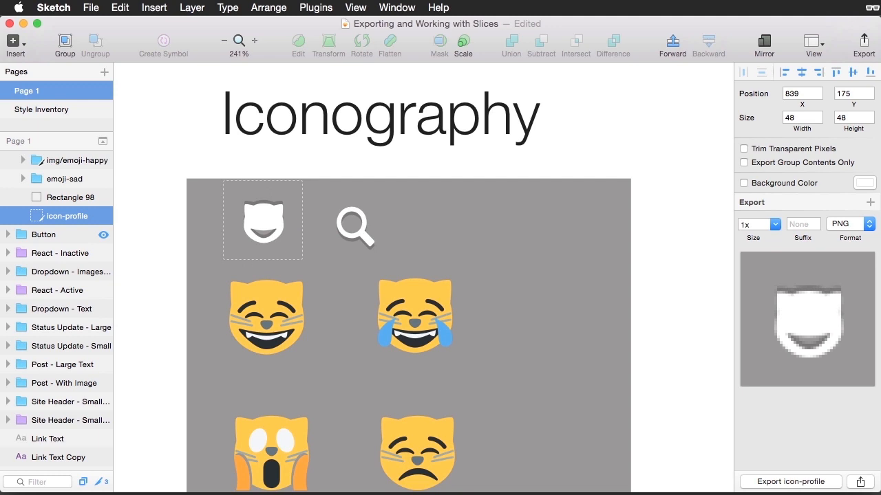
key("Right")
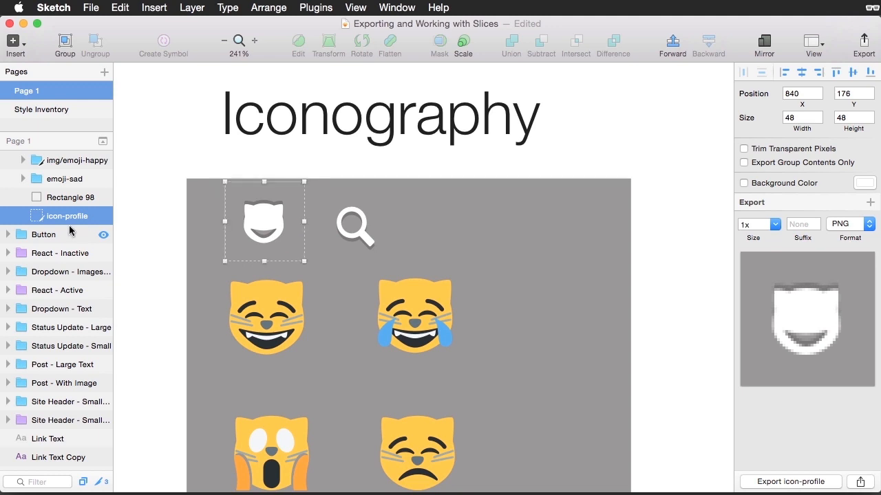
Duplicate the icon-profile slice and name the copy "icon-search"
left_click(125, 7)
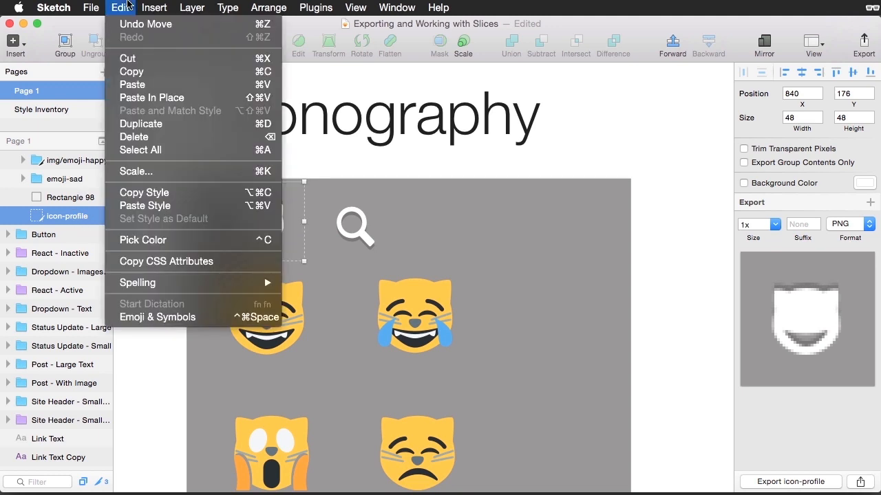
left_click(166, 123)
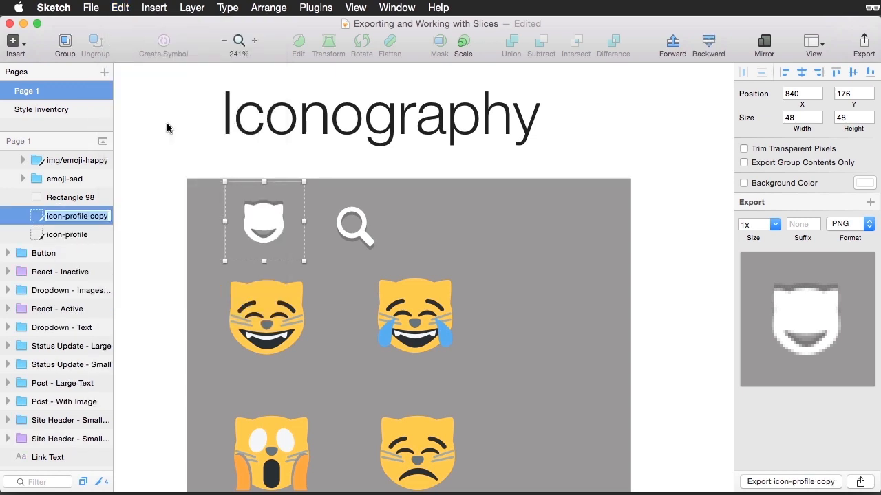
type("icon-se")
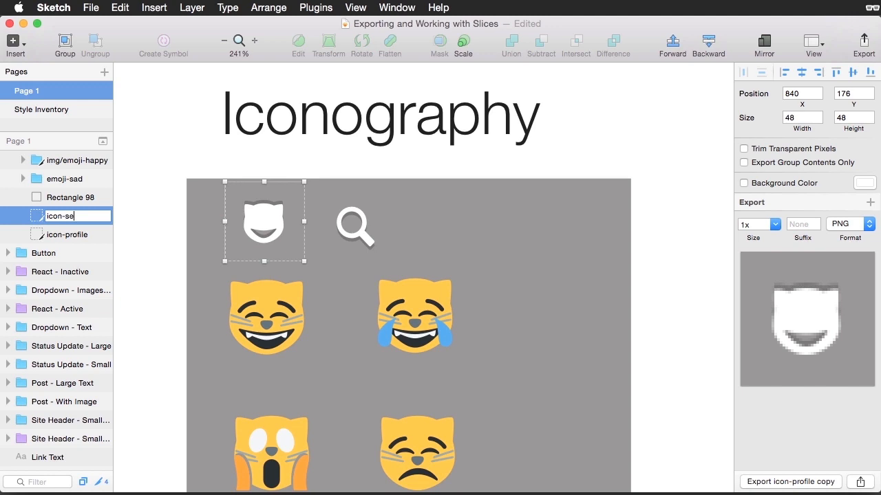
type("arch")
key("Return")
Move the icon-search slice over the magnifying glass icon, to X 895, Y 180
key("shift+Right")
key("shift+Right")
key("shift+Right")
key("shift+Right")
key("shift+Right")
key("Right")
key("Right")
key("Right")
key("Right")
key("Right")
key("Down")
key("Down")
key("Down")
key("Down")
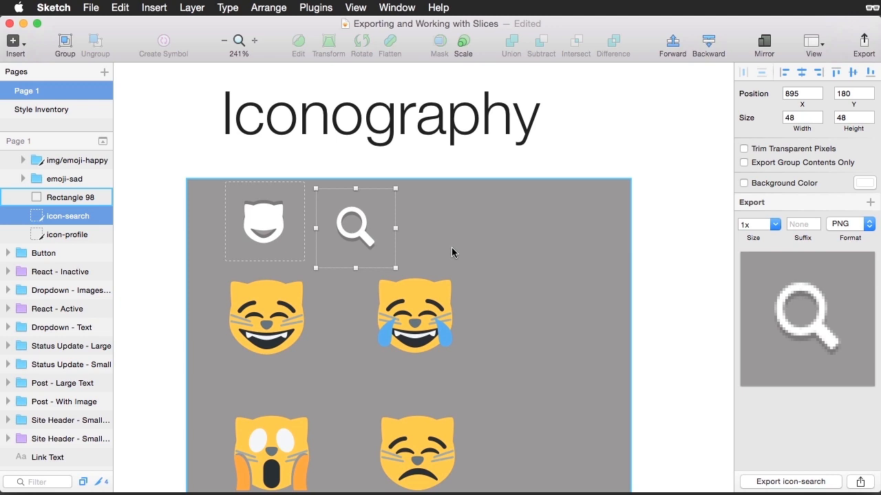
Group the magnifying glass icon with its icon-search slice, and set that slice to export group contents only
left_click(366, 241)
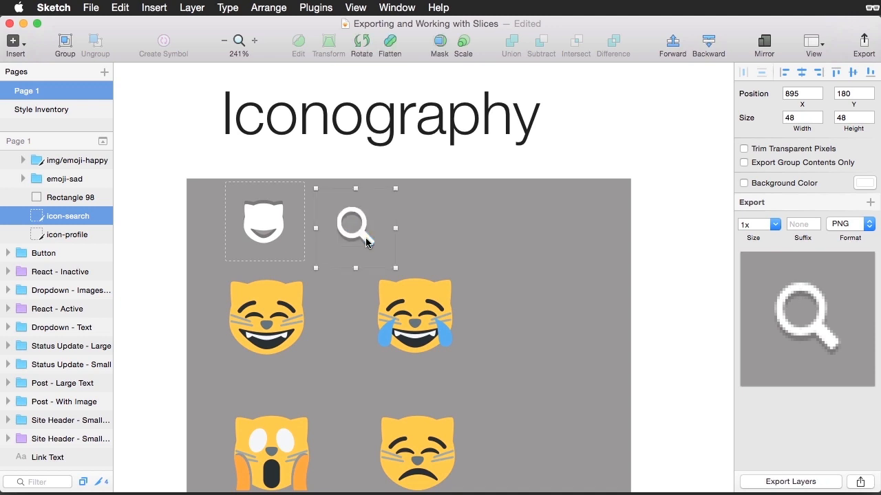
left_click(66, 41)
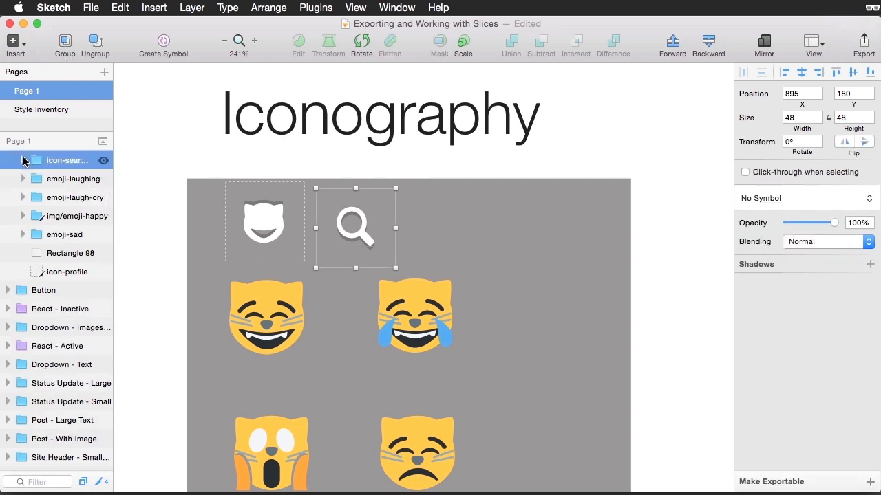
left_click(23, 160)
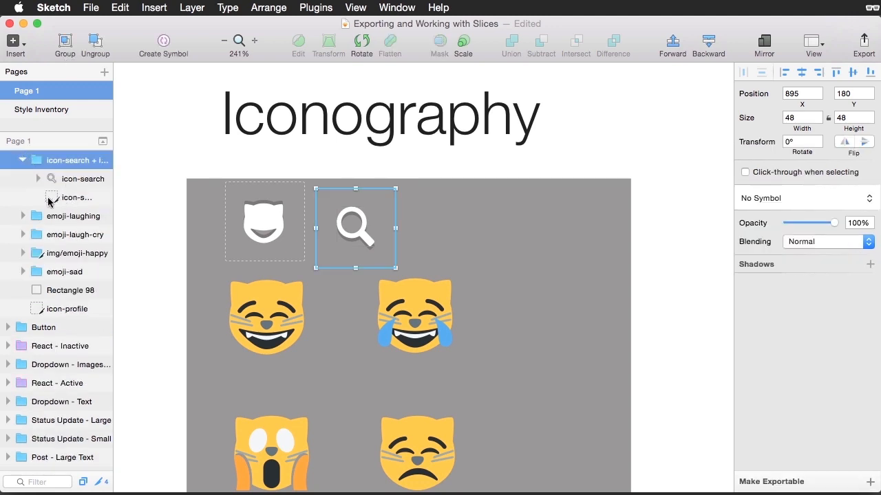
left_click(50, 200)
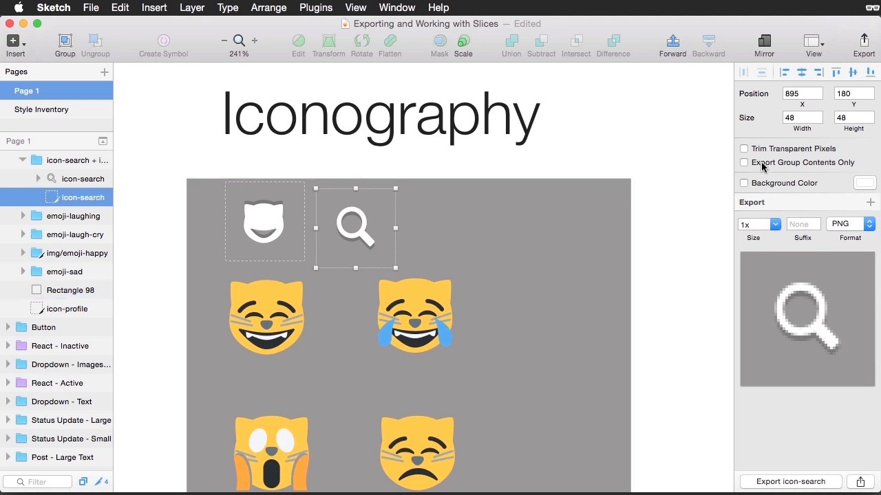
left_click(766, 163)
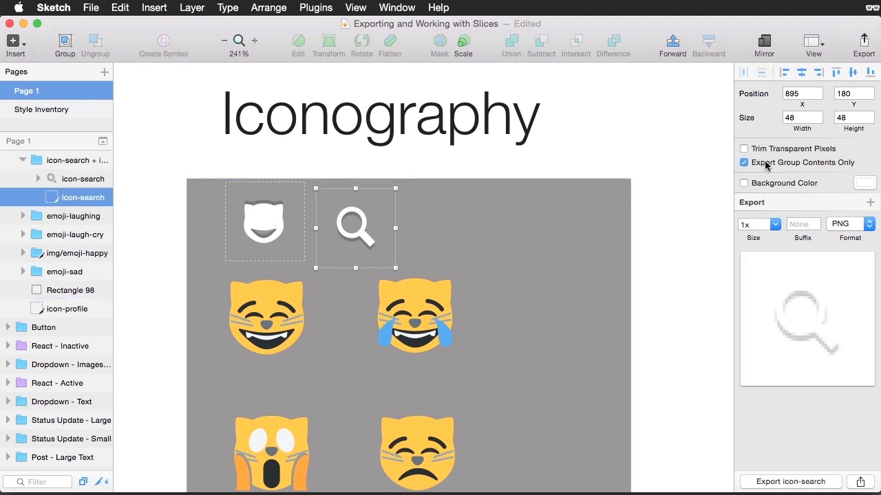